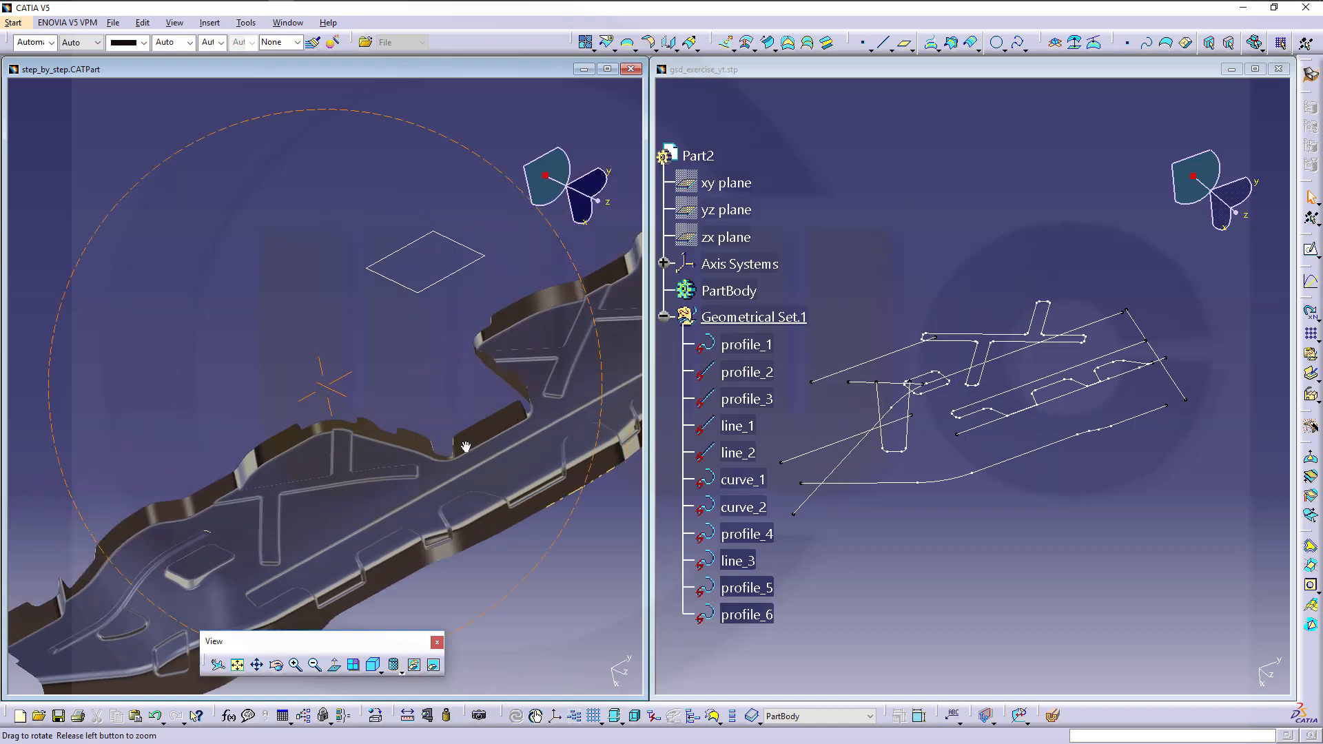
Look over the finished part in step_by_step.CATPart and switch to the gsd_exercise_yt.stp document
middle_click(349, 370)
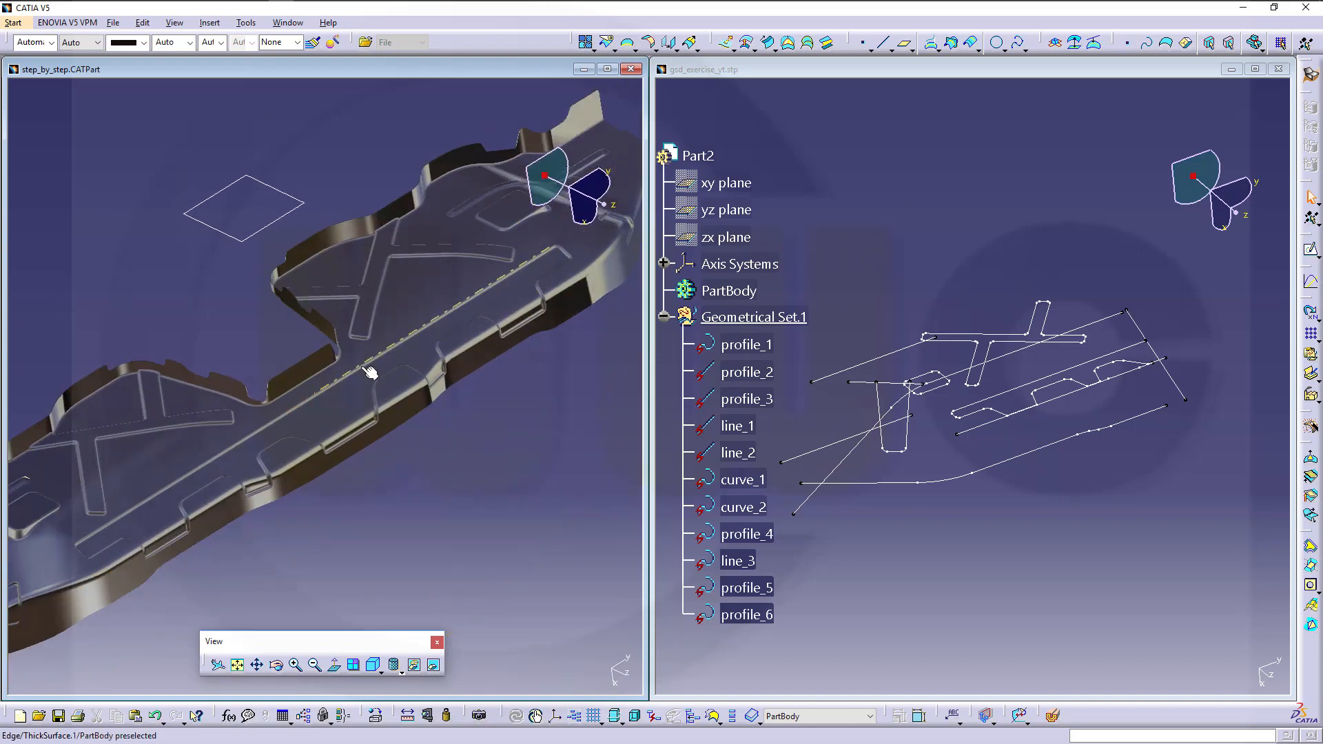
middle_drag(429, 469, 403, 406)
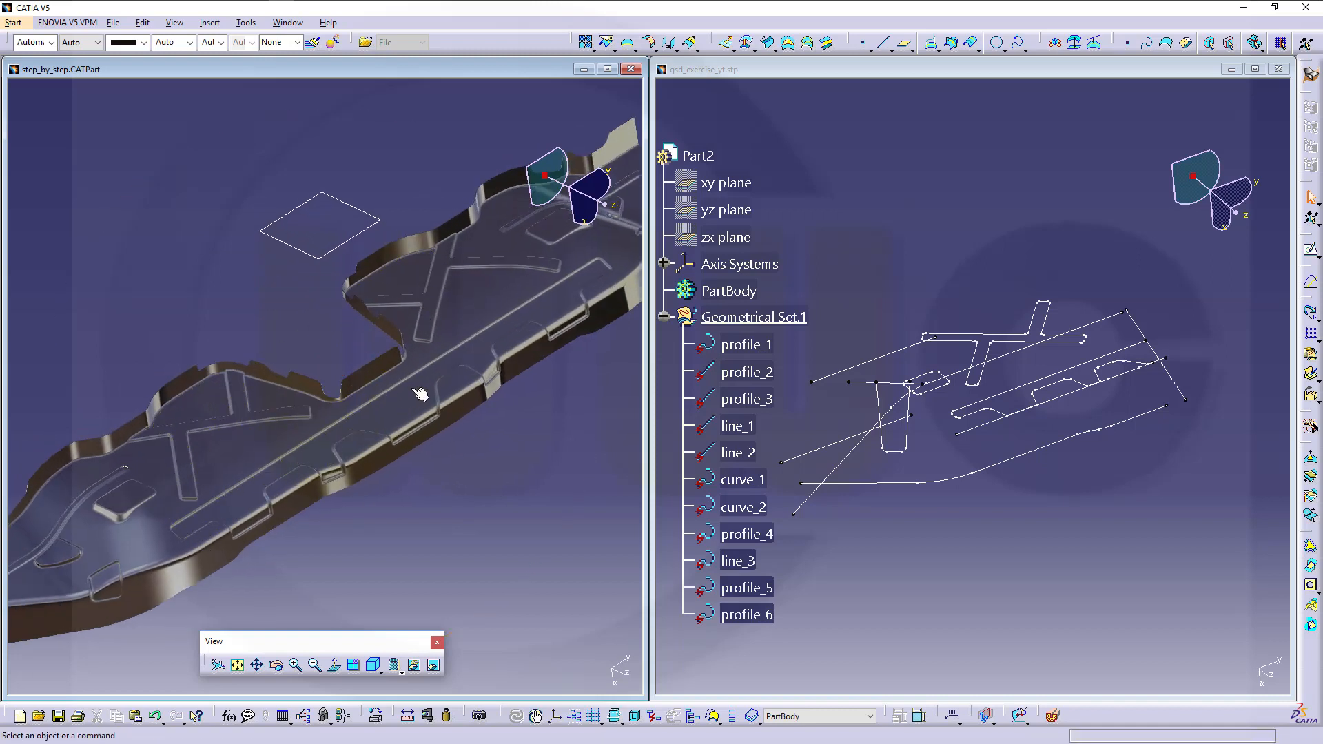
middle_drag(418, 425, 487, 470)
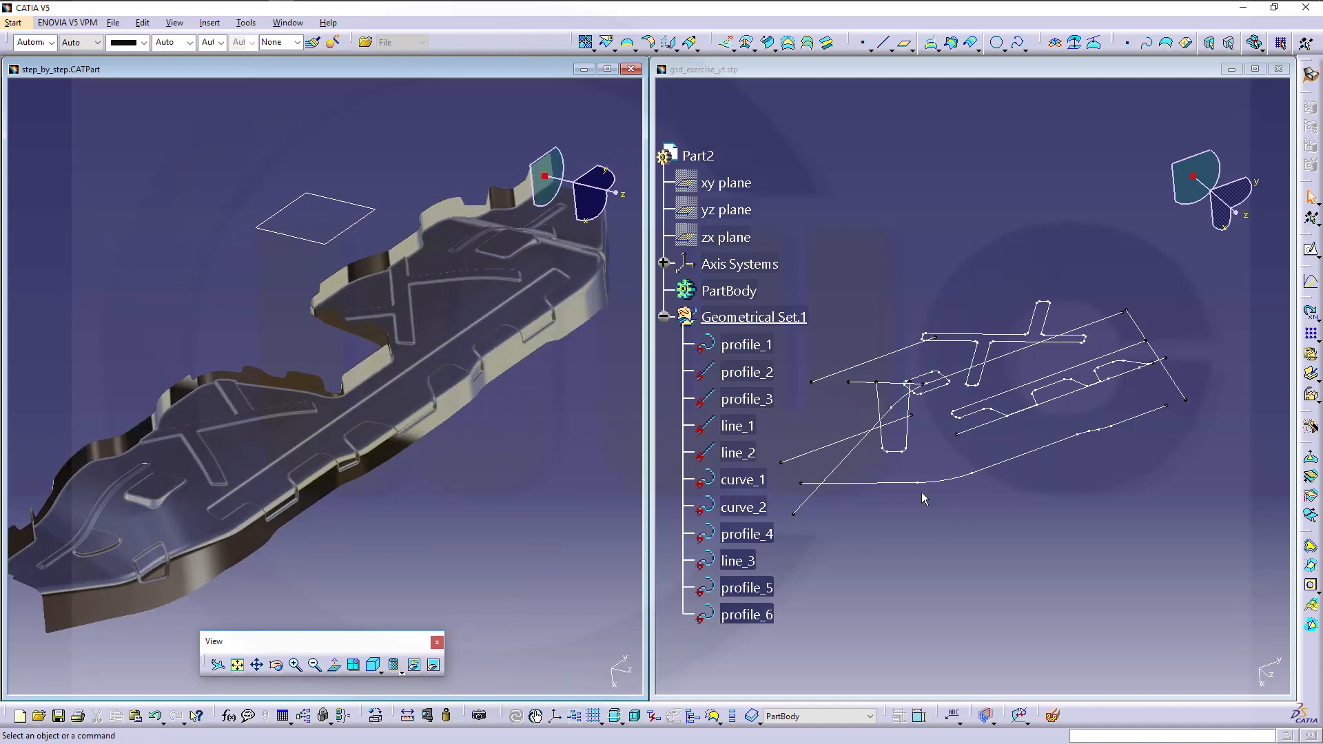
click(840, 444)
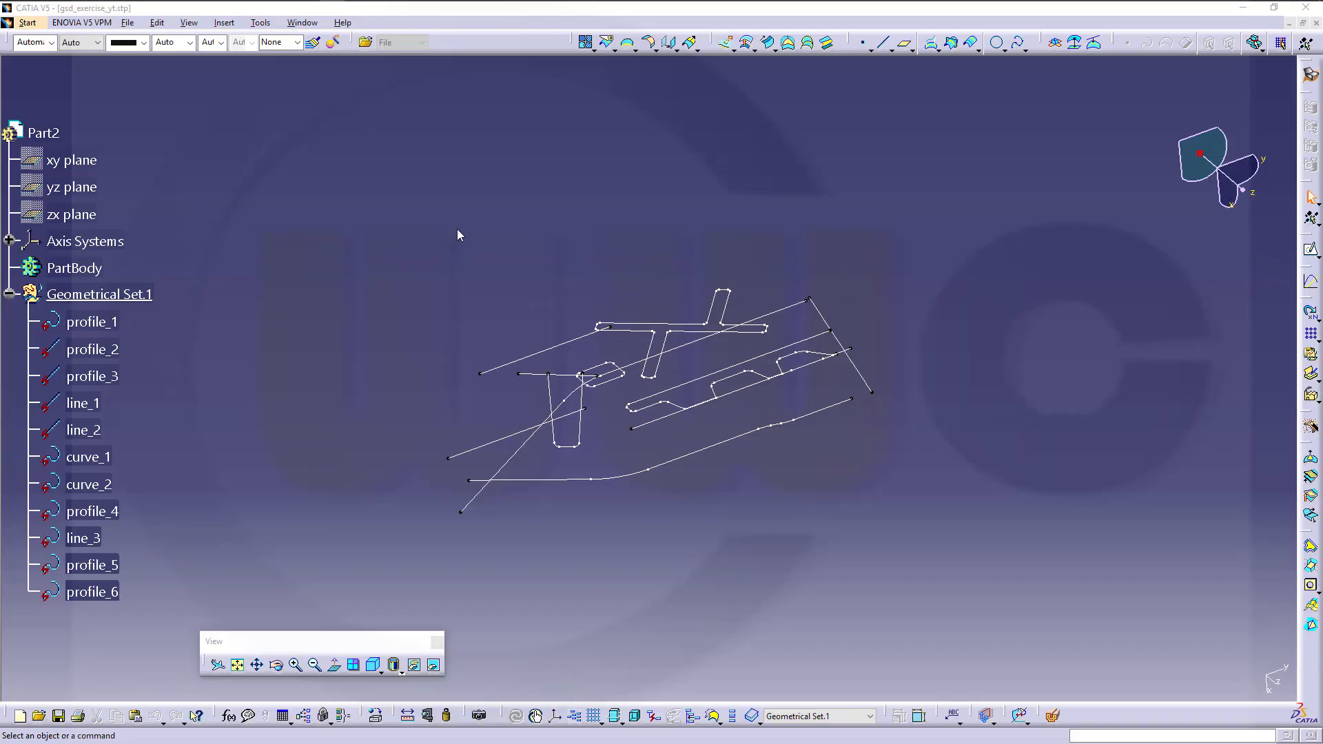
Insert a geometrical set named base_surface under Part2
middle_drag(507, 248, 608, 279)
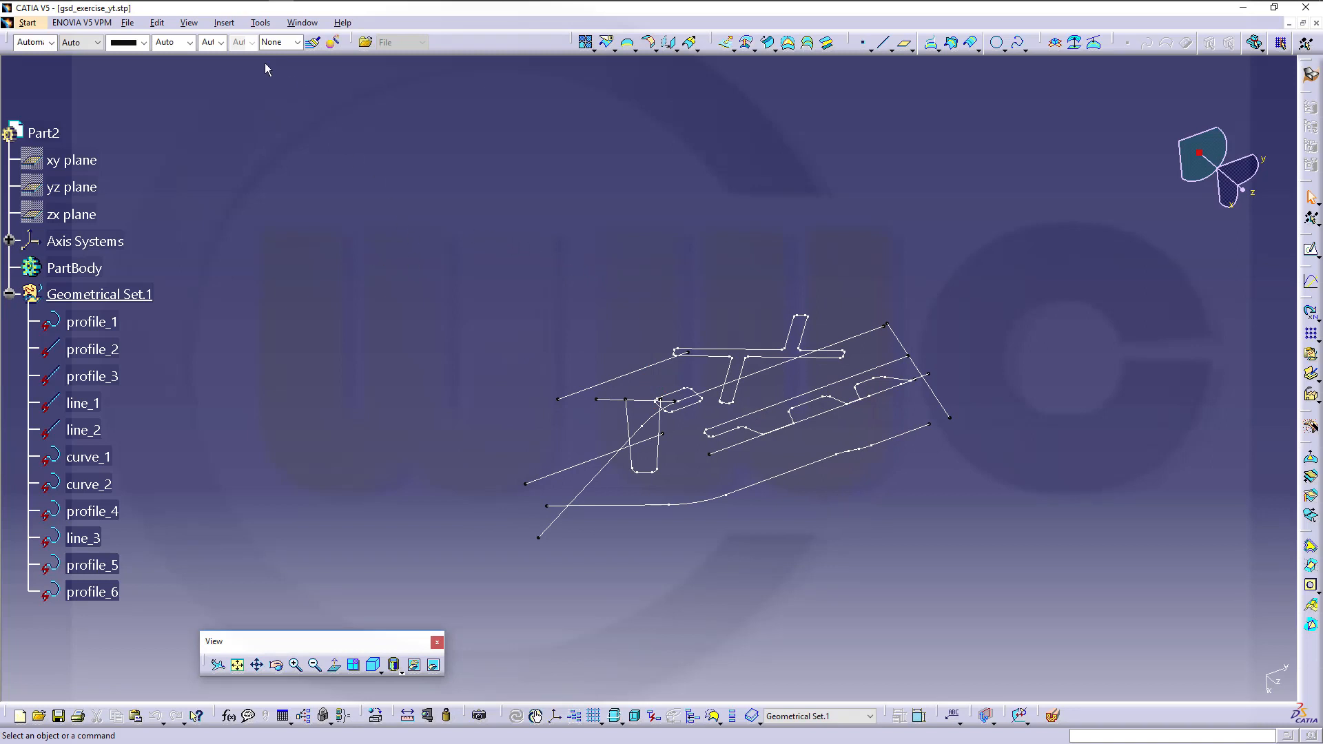
click(224, 23)
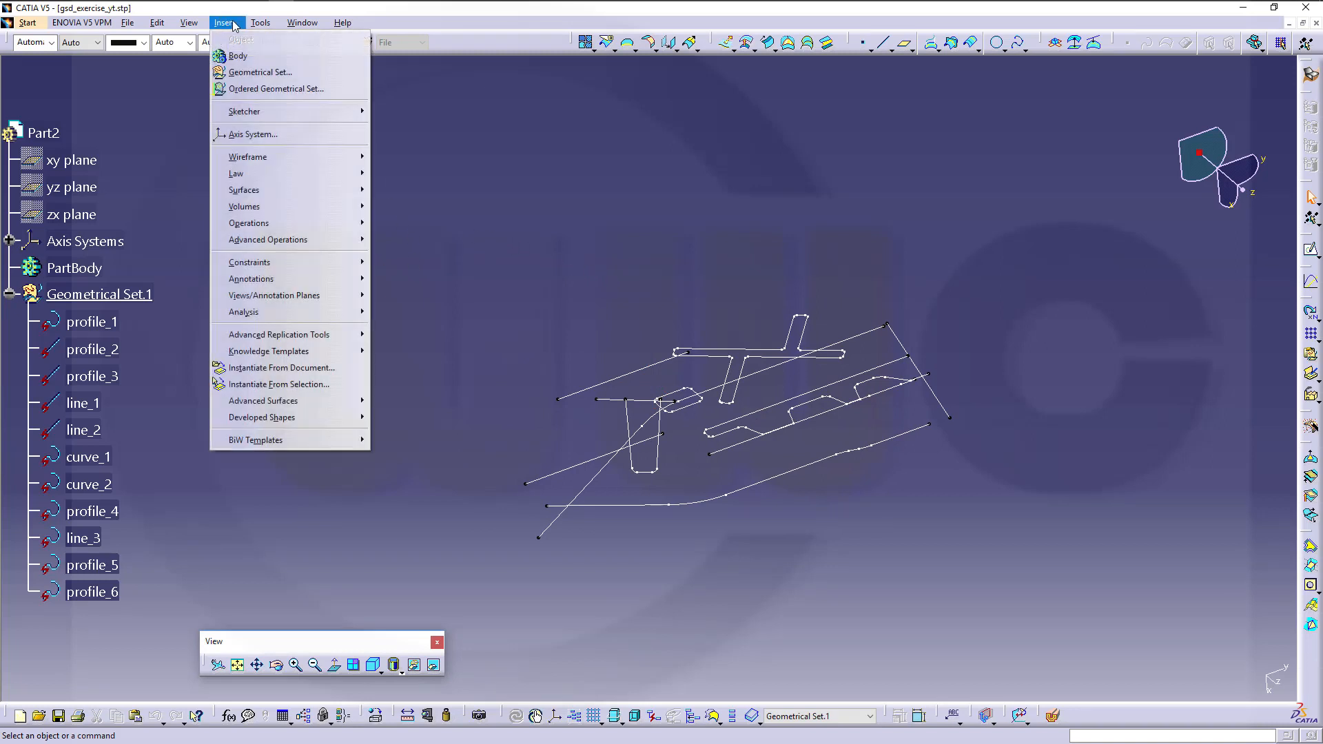
click(272, 72)
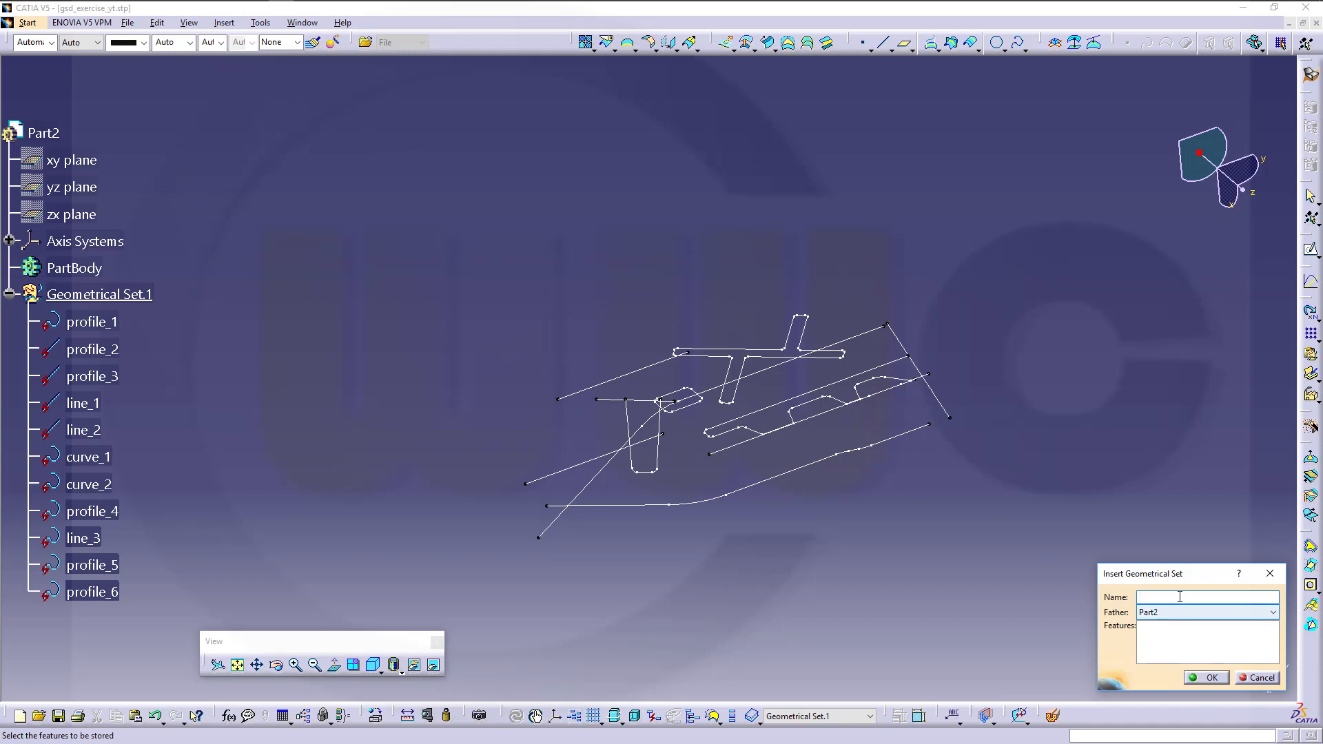
text(base)
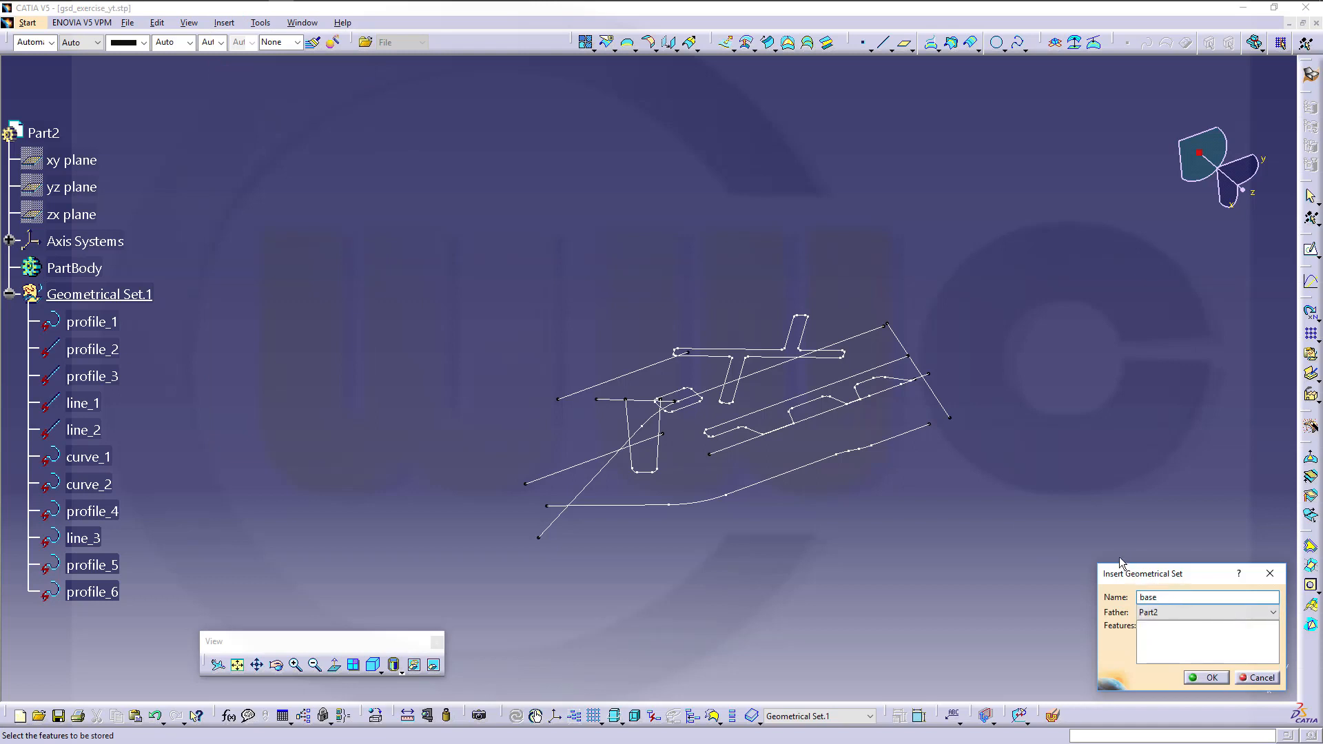
text(_surface)
click(1206, 678)
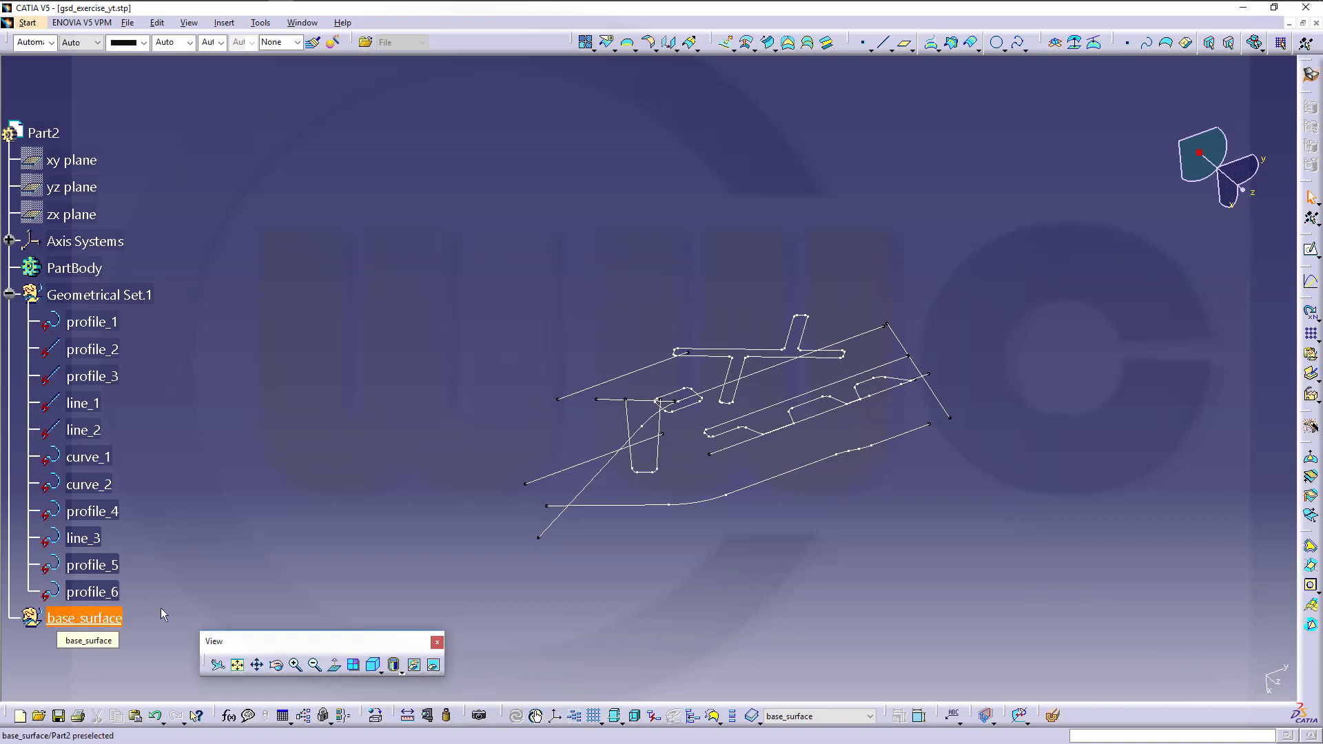
Start an extruded surface from profile_1, using the absolute axis system's XY plane as the direction
mouse_move(756, 441)
middle_down()
mouse_move(794, 518)
mouse_move(758, 441)
middle_up()
middle_drag(519, 353, 532, 458)
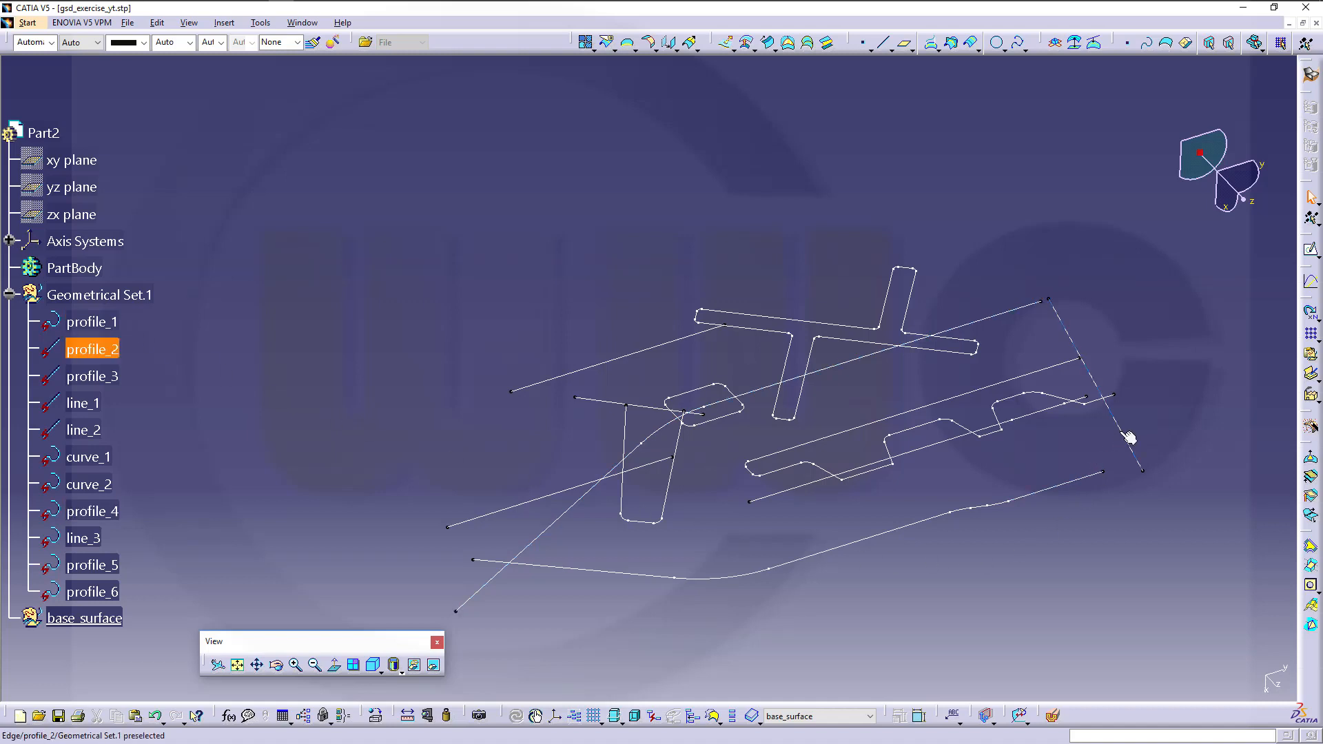
ctrl+middle_drag(572, 251, 691, 420)
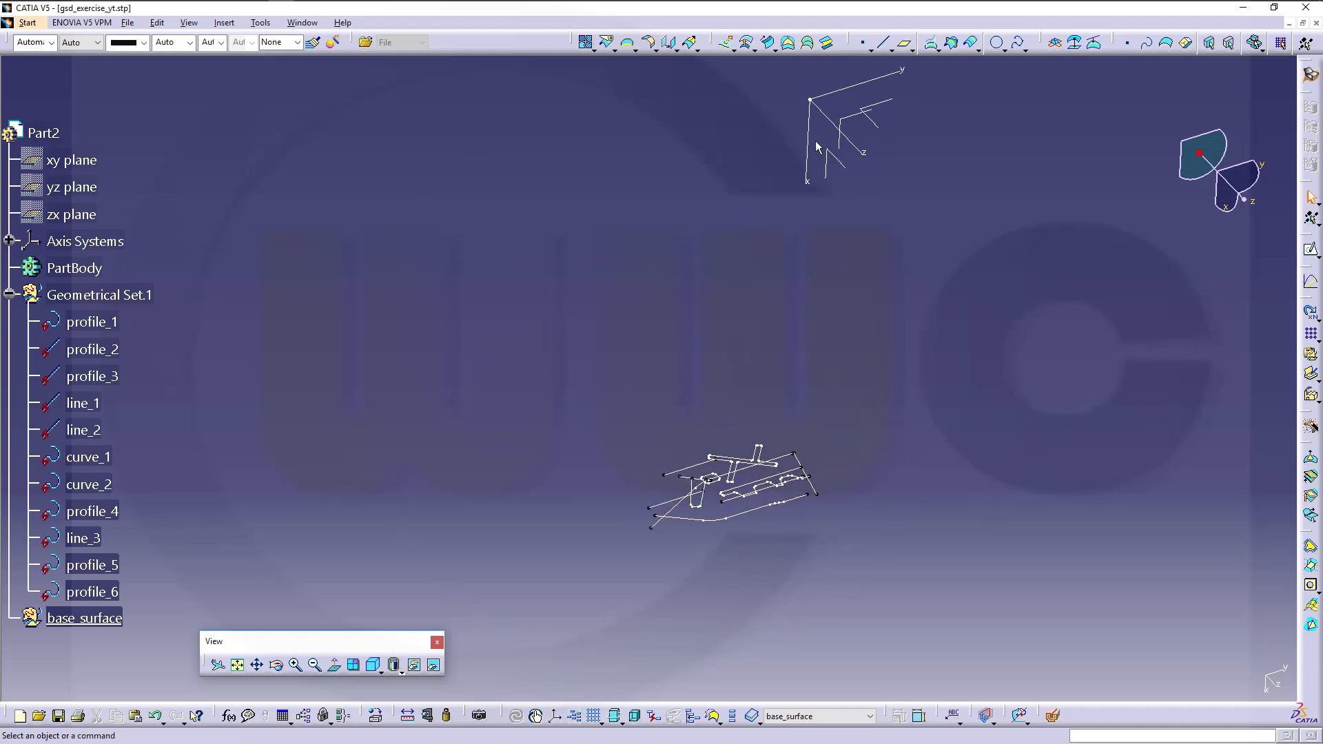
ctrl+middle_drag(699, 329, 674, 307)
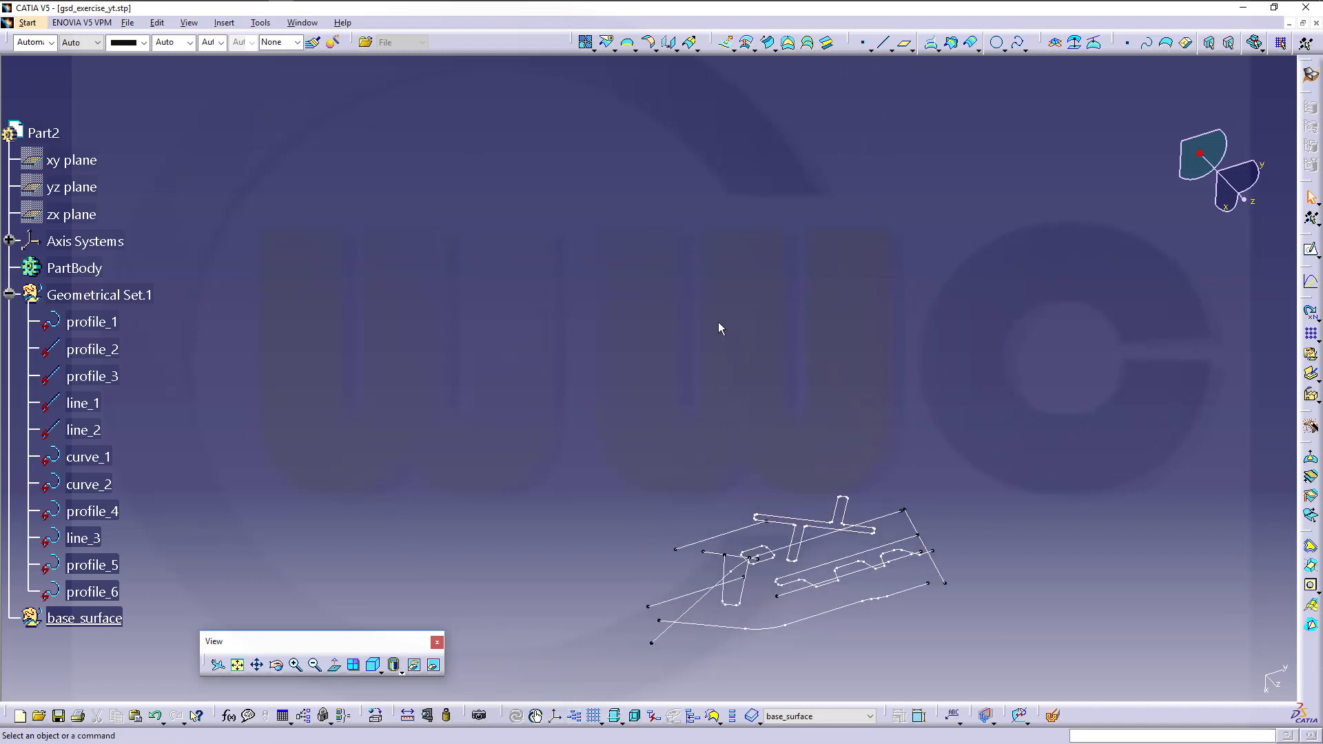
middle_drag(748, 337, 676, 213)
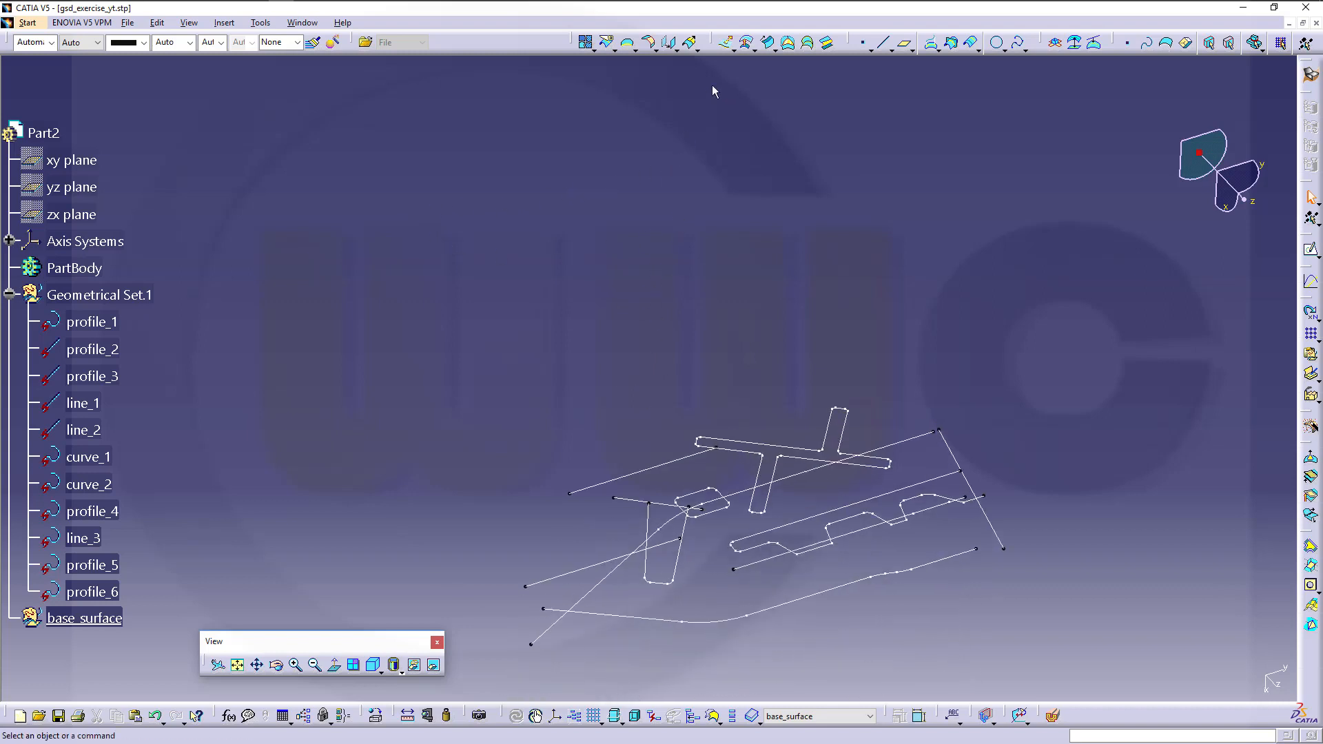
click(727, 46)
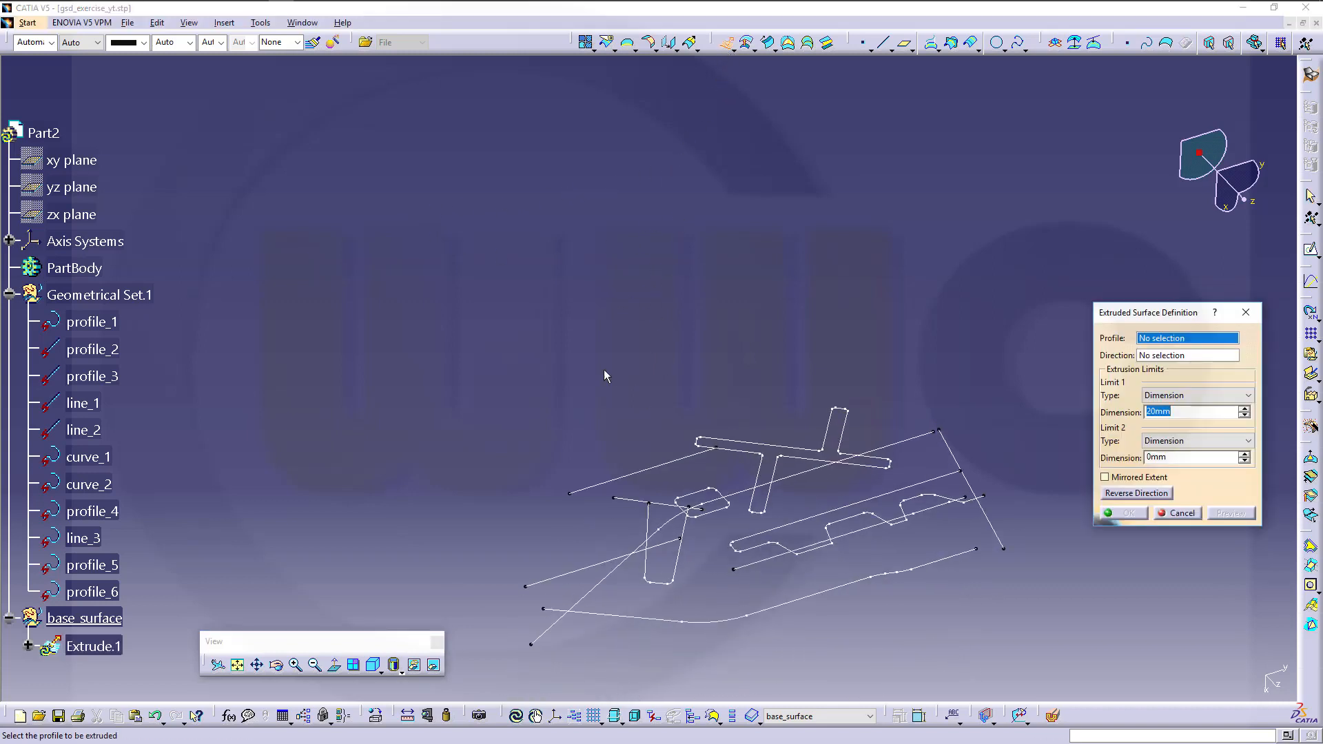
click(612, 588)
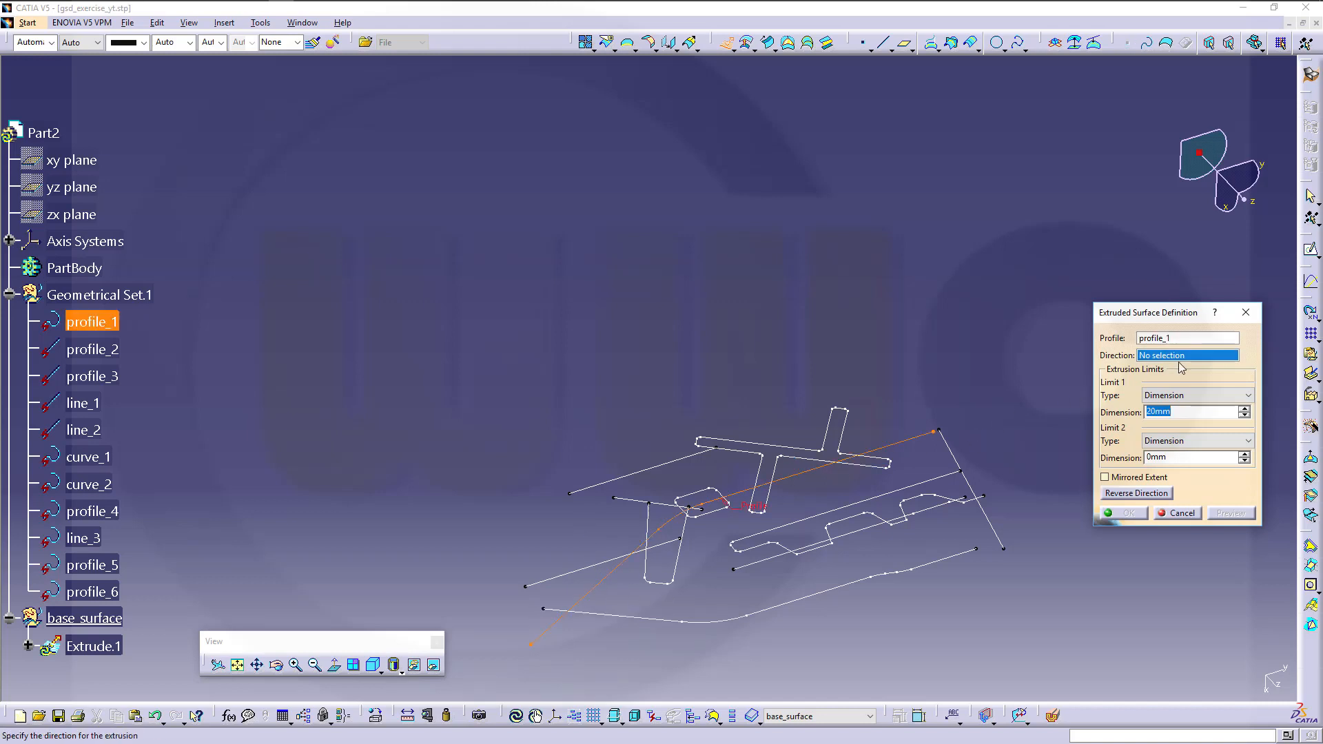
middle_drag(985, 355, 974, 425)
click(980, 352)
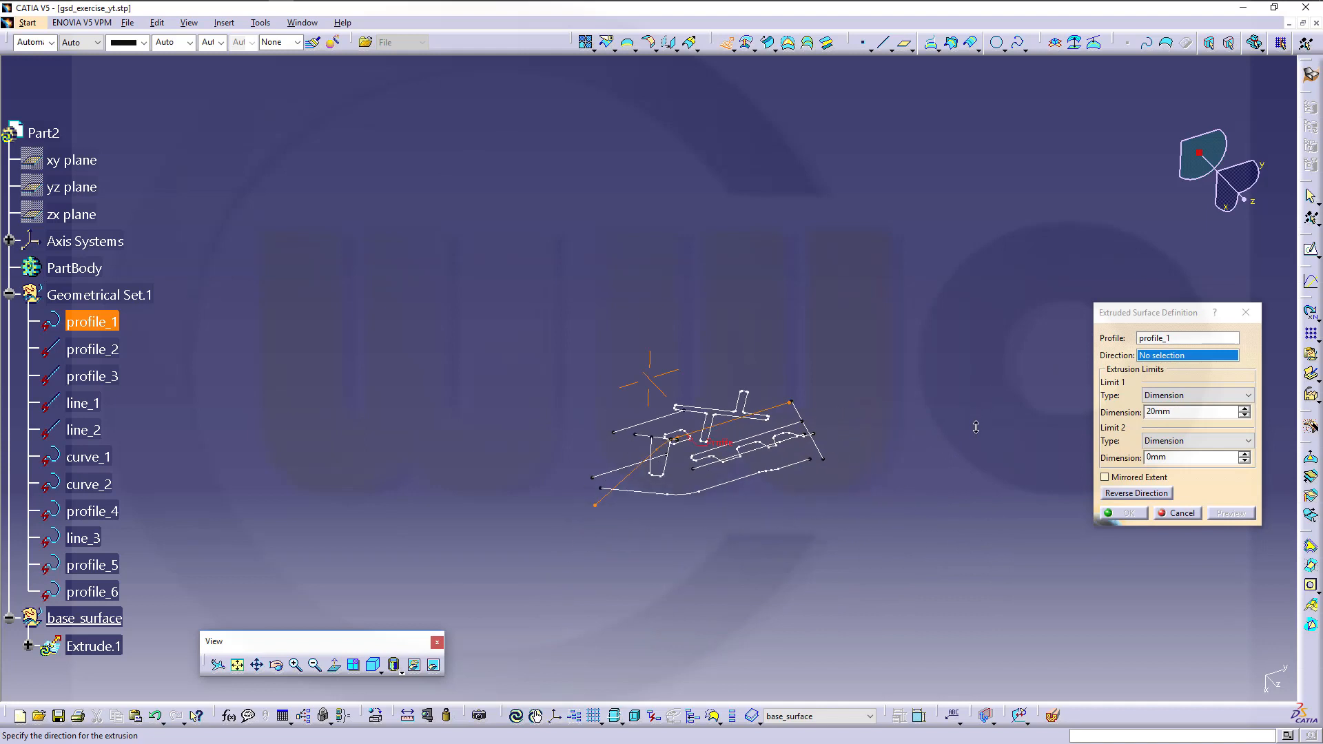
mouse_move(700, 364)
middle_down()
mouse_move(685, 362)
mouse_move(712, 358)
mouse_move(807, 245)
mouse_move(623, 275)
mouse_move(630, 315)
mouse_move(752, 293)
mouse_move(697, 354)
mouse_move(643, 378)
mouse_move(688, 353)
middle_up()
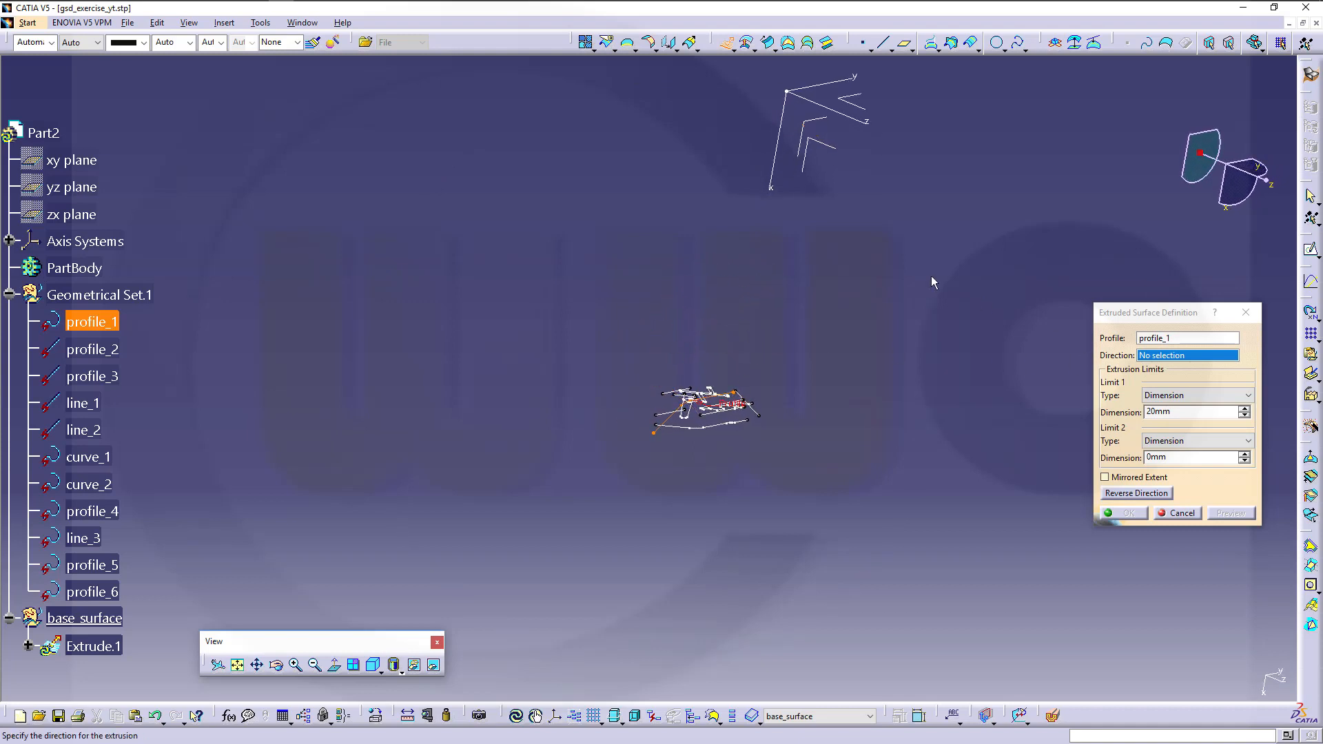
click(811, 121)
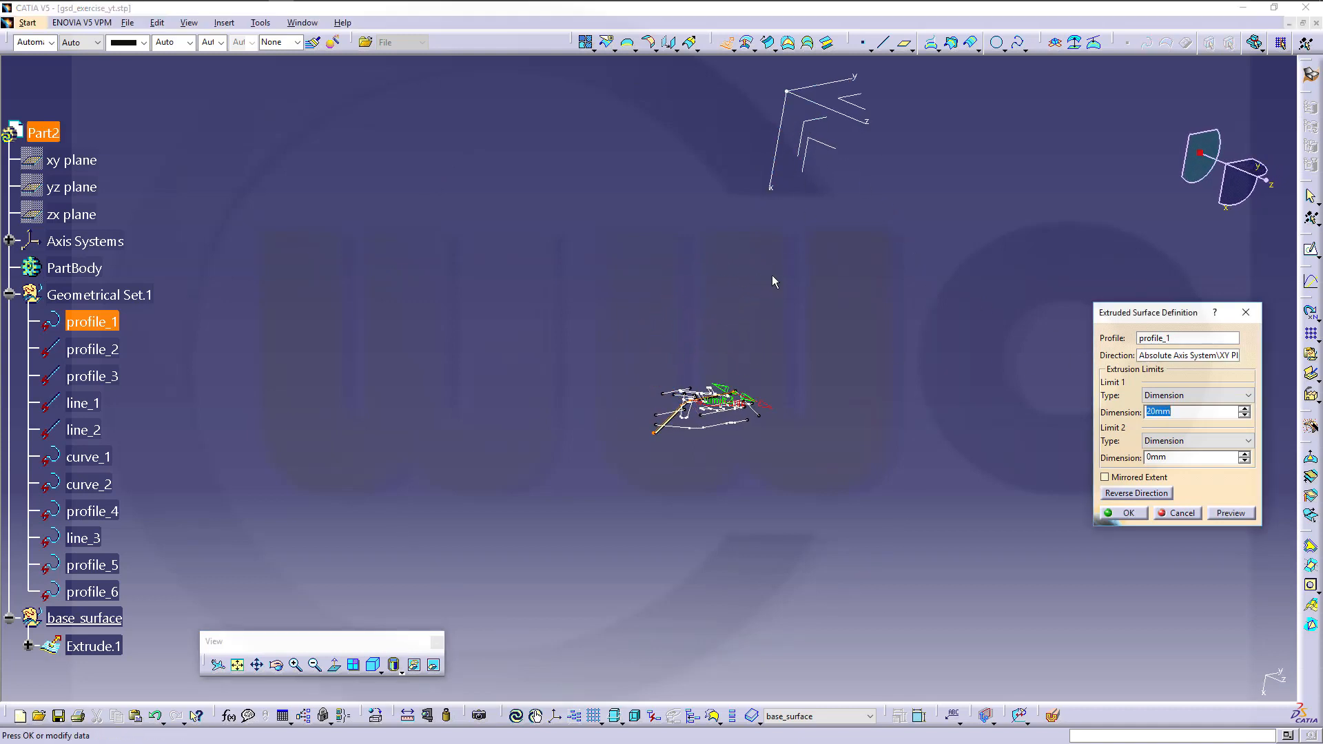
Extrude profile_1 with a mirrored extent of 210 mm and create the surface
mouse_move(732, 331)
middle_down()
mouse_move(750, 260)
mouse_move(635, 213)
mouse_move(717, 351)
middle_up()
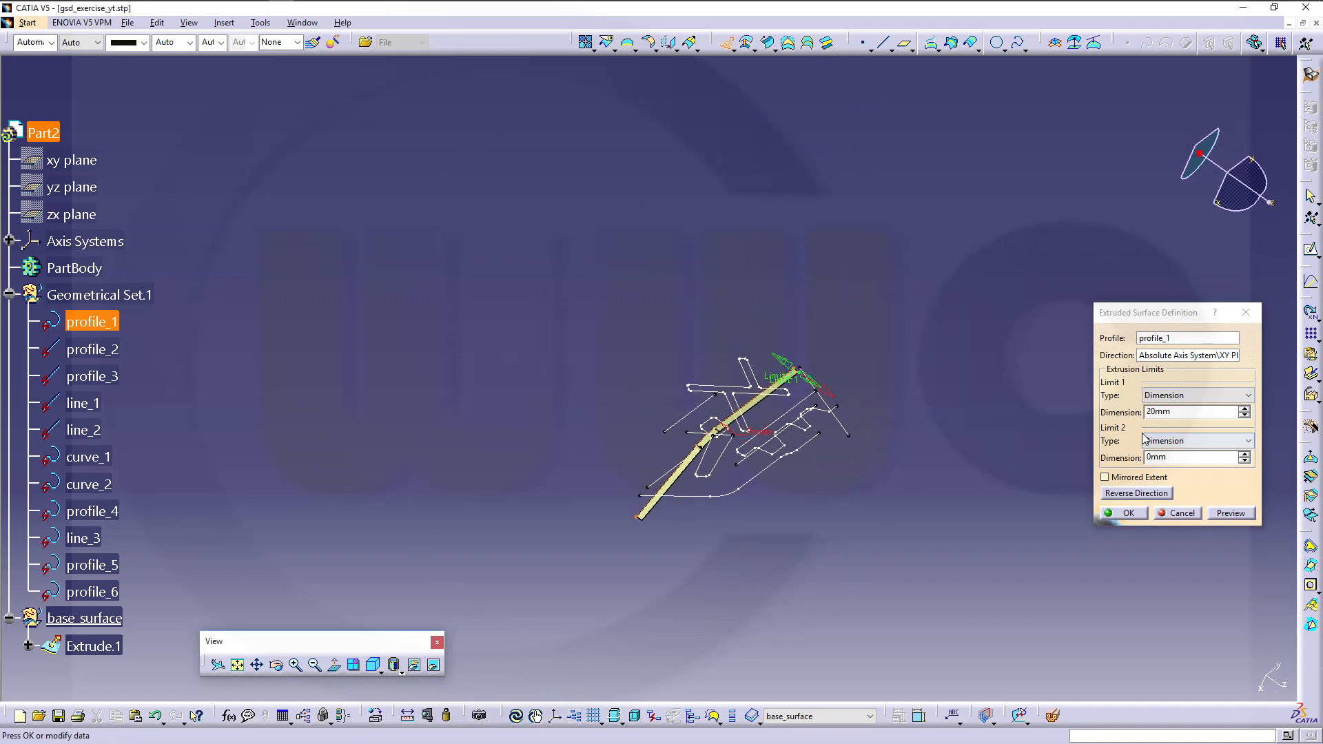
click(1106, 478)
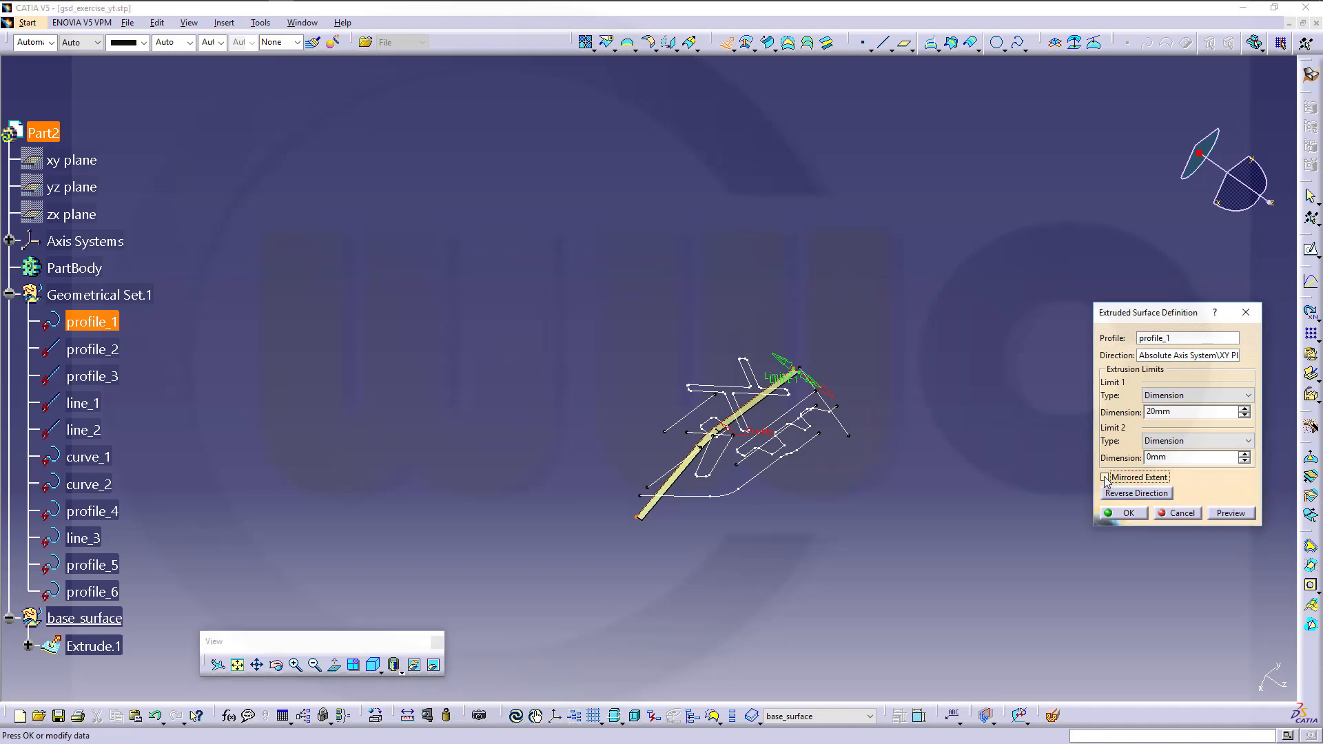
double_click(1196, 413)
text(200)
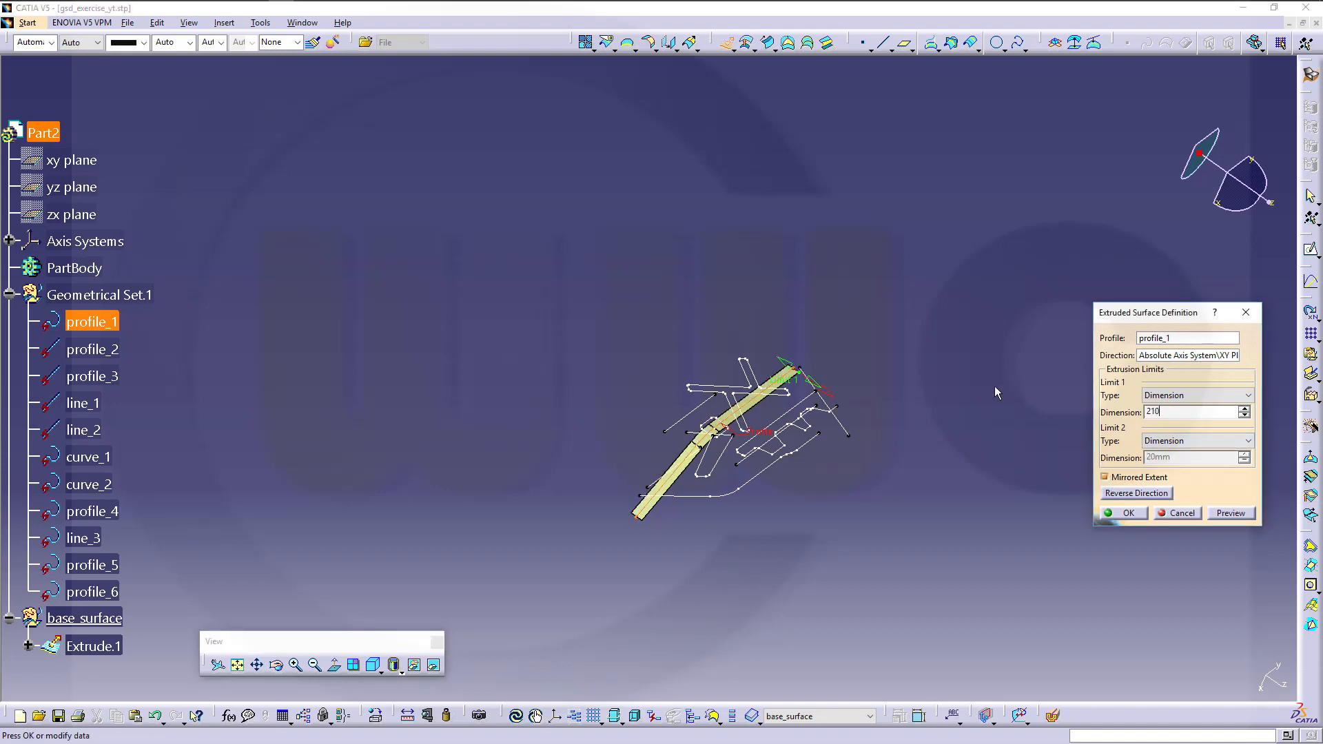
key(Return)
Start an extruded surface from profile_2, using the absolute axis system's ZX plane as the direction
middle_drag(928, 446, 760, 477)
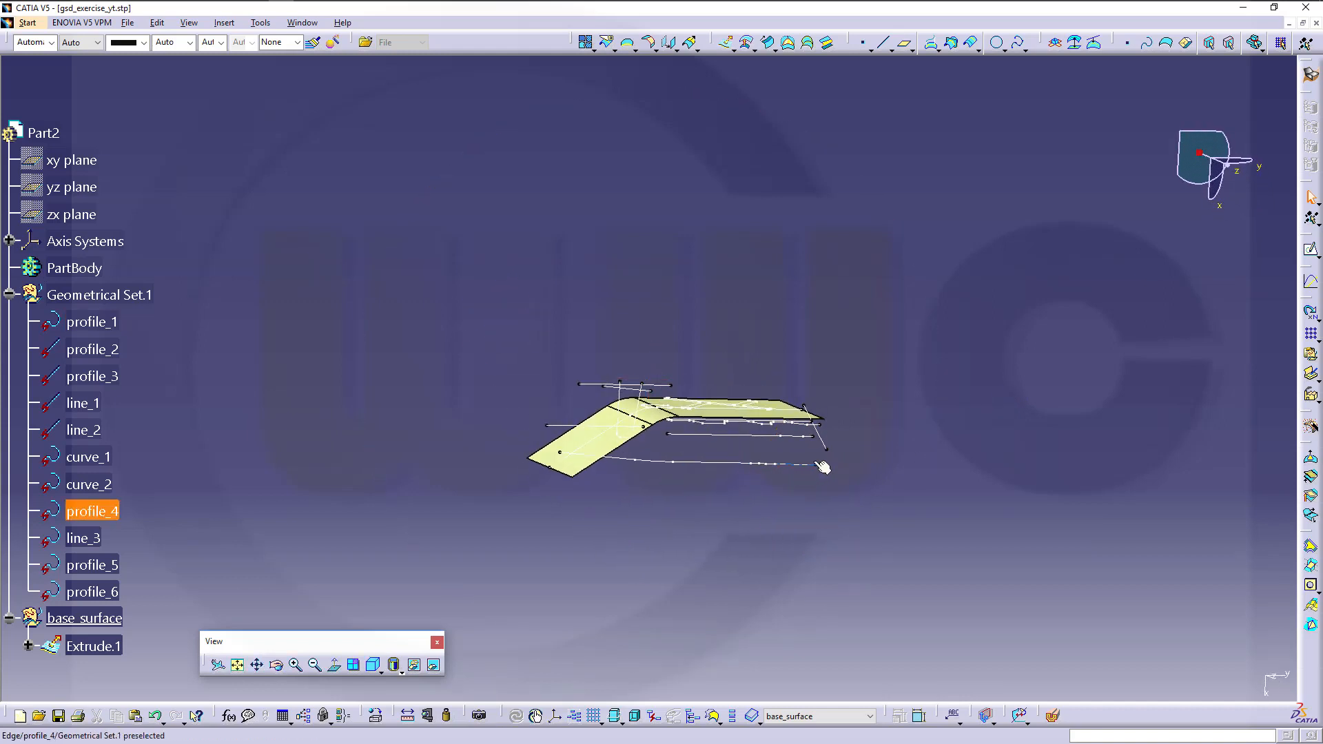
middle_drag(620, 436, 654, 510)
middle_drag(797, 531, 743, 387)
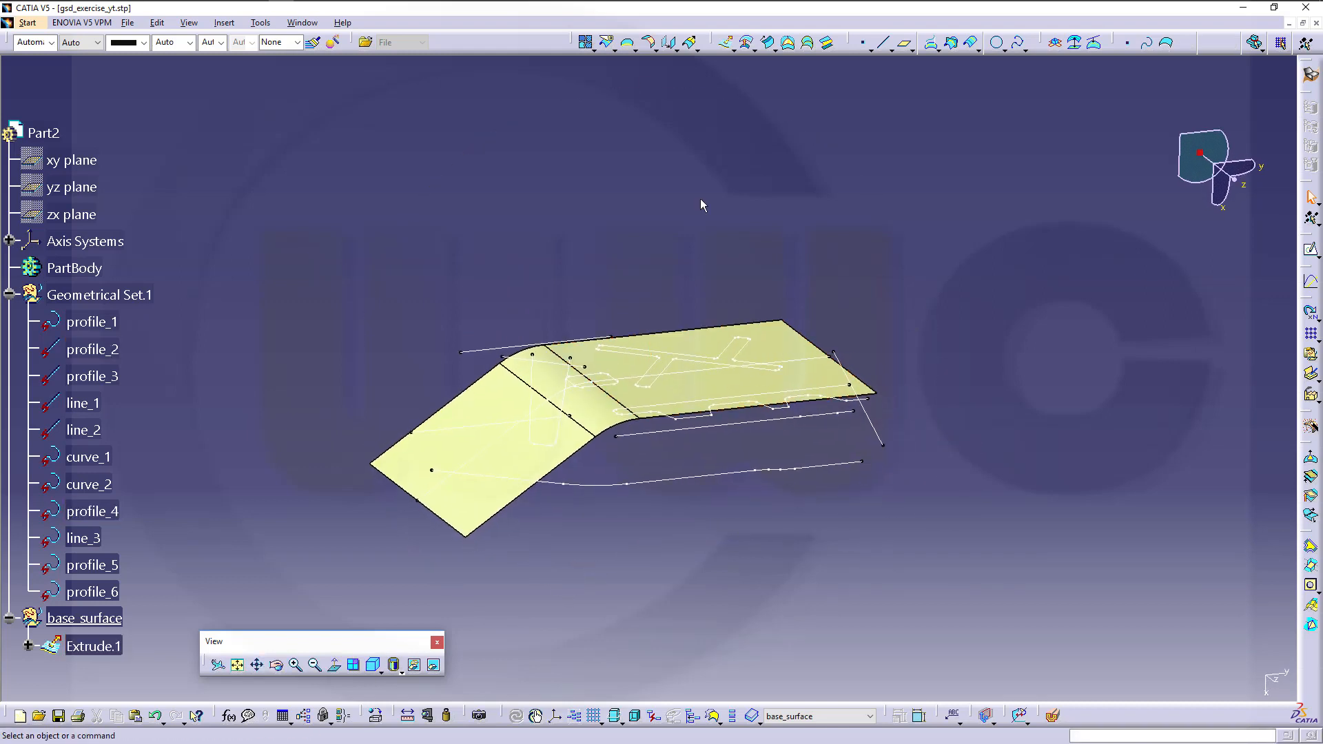
click(729, 44)
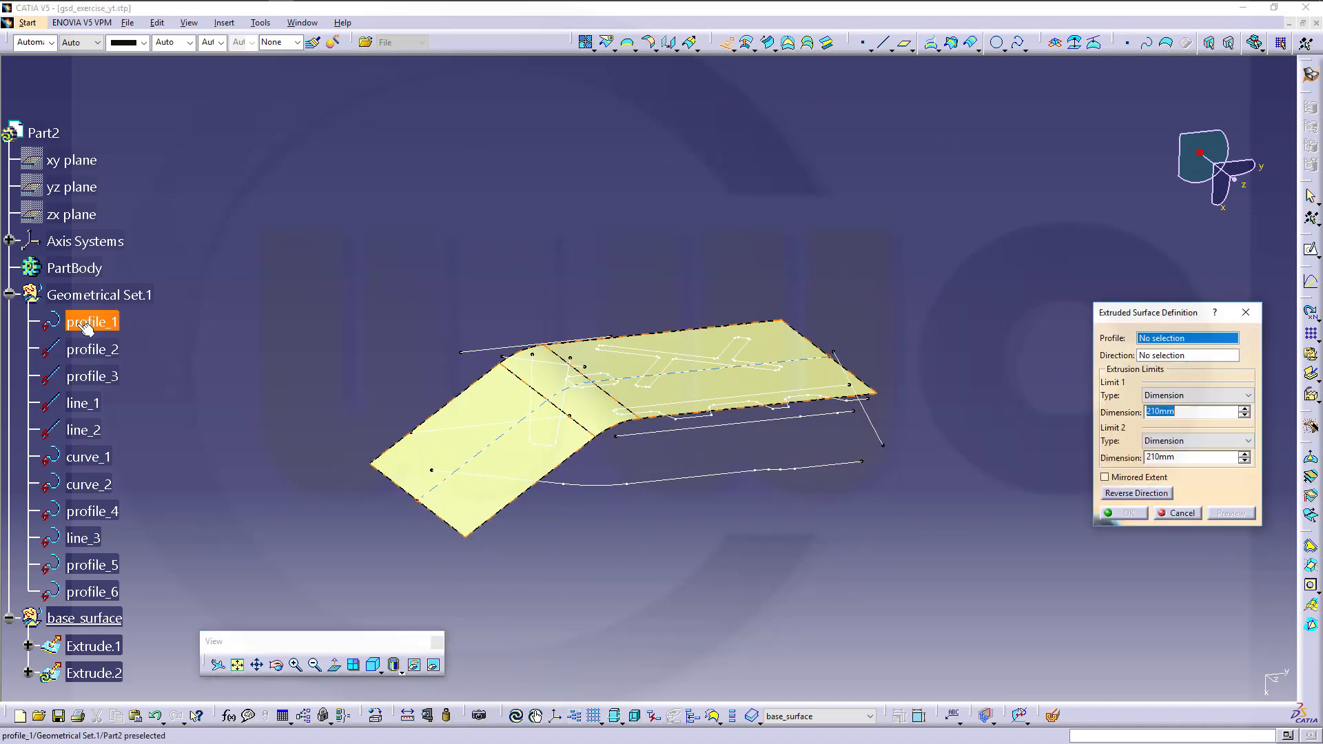
click(93, 350)
middle_drag(482, 238, 615, 388)
middle_drag(628, 297, 586, 294)
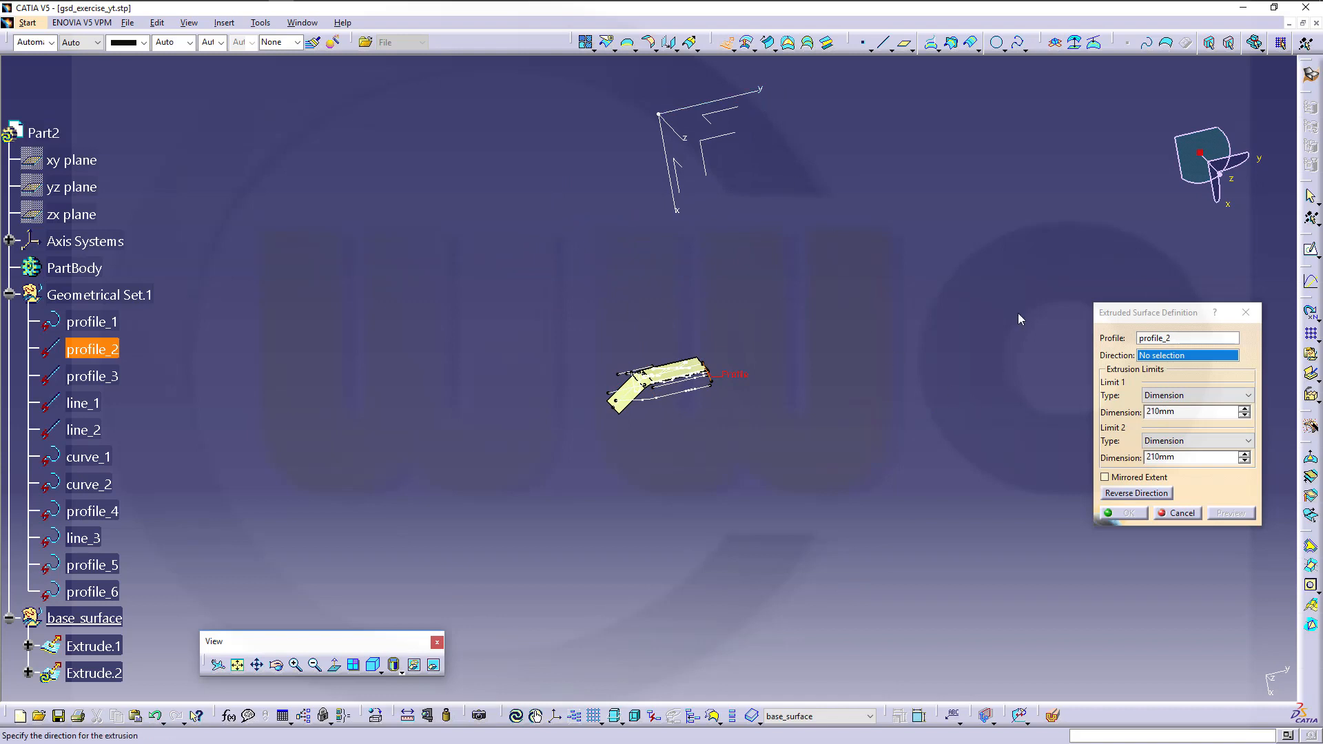
click(685, 165)
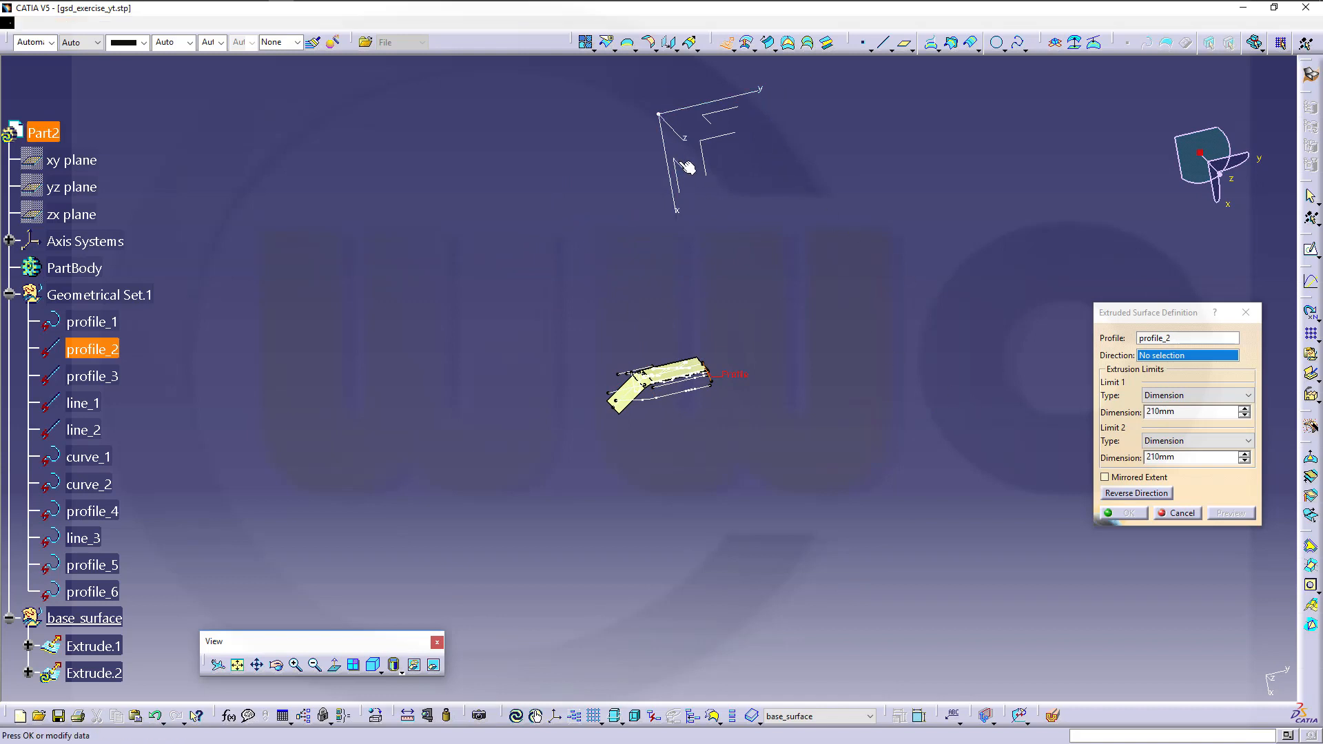
Extrude profile_2 back across the first surface with limit 1 at 0 mm and limit 2 at 700 mm
click(1127, 497)
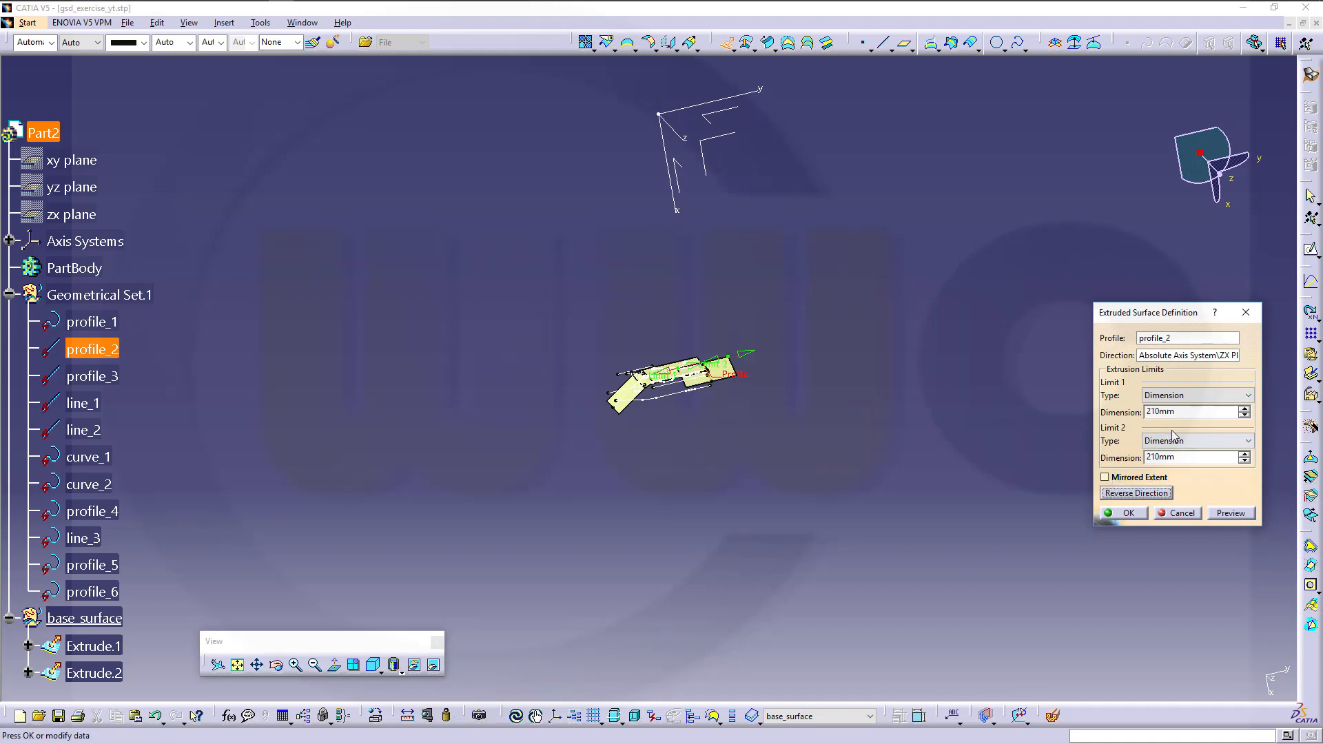
drag(1186, 456, 1056, 437)
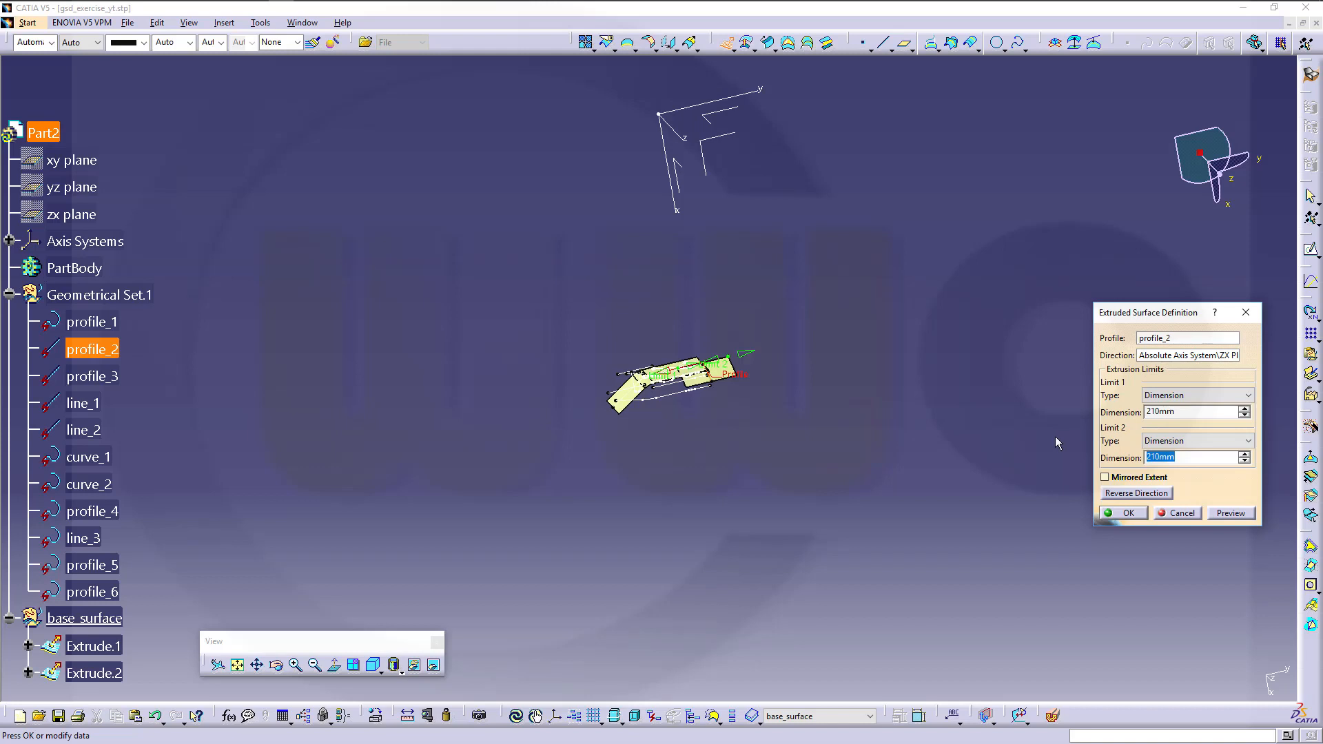
text(300)
text(00)
key(Tab)
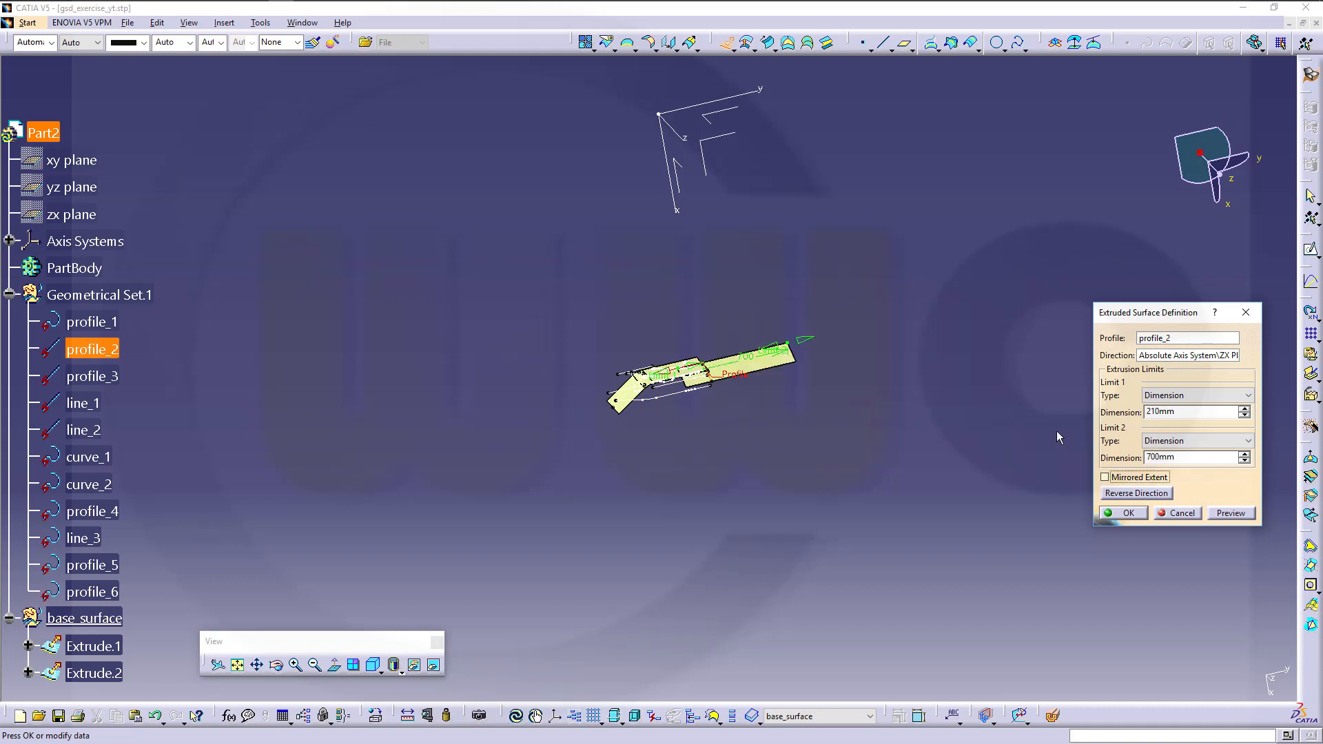
click(1118, 495)
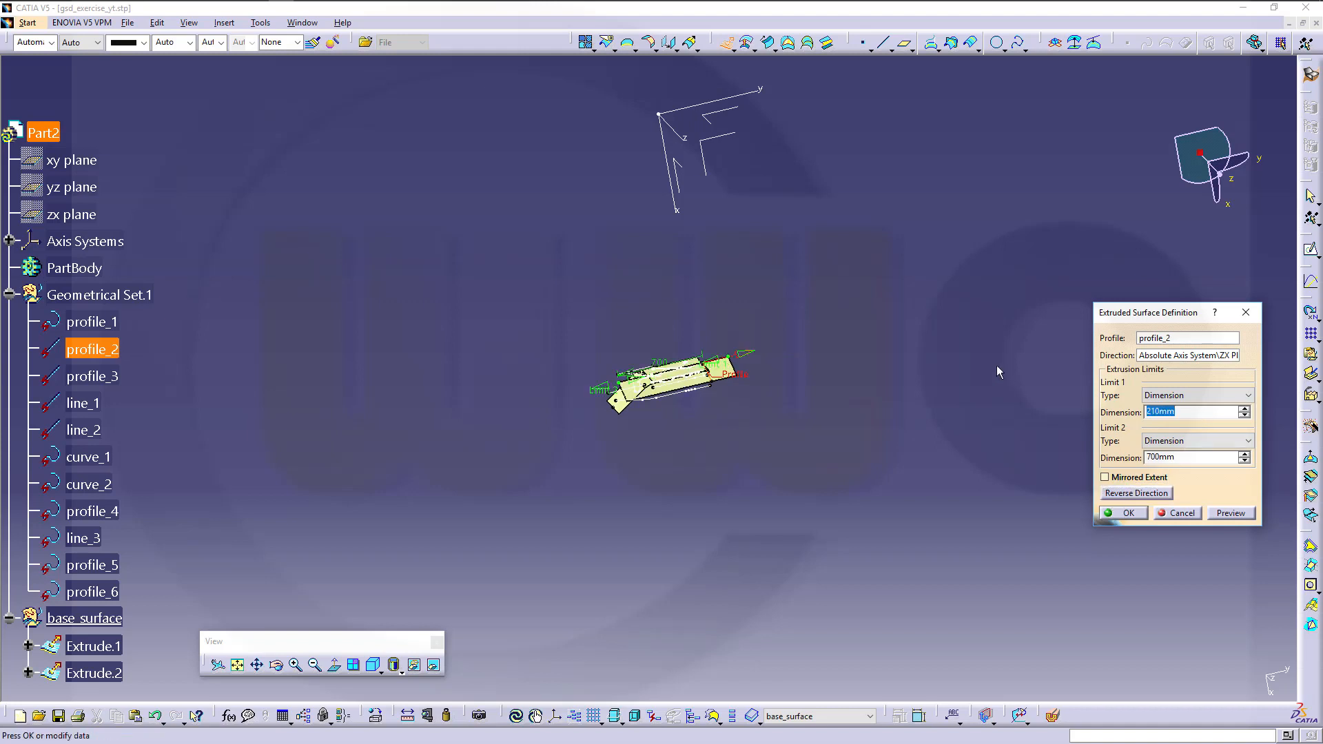
text(0)
middle_drag(720, 441, 698, 283)
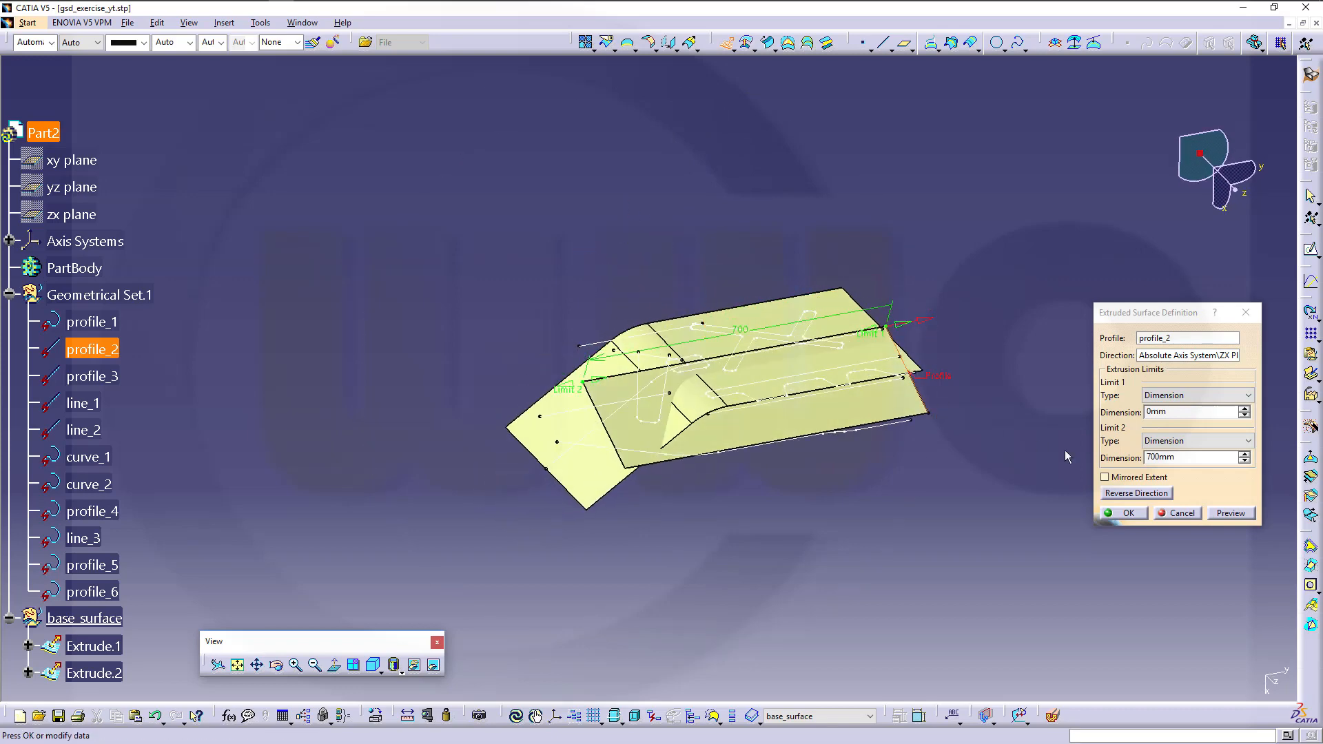
click(1136, 518)
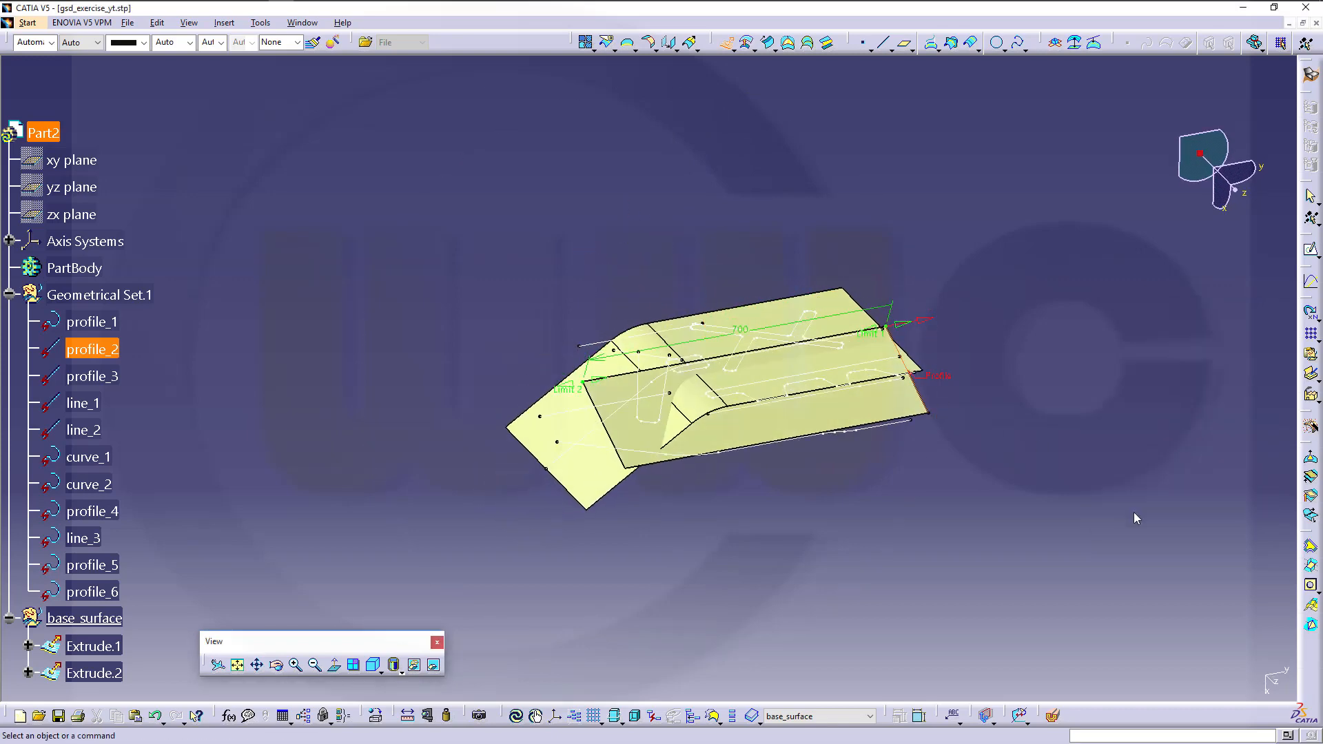
Start a BiTangent fillet between the two extruded surfaces, with Extrude.1 as support 1 and Extrude.2 as support 2
middle_drag(765, 460, 758, 403)
middle_drag(825, 524, 809, 512)
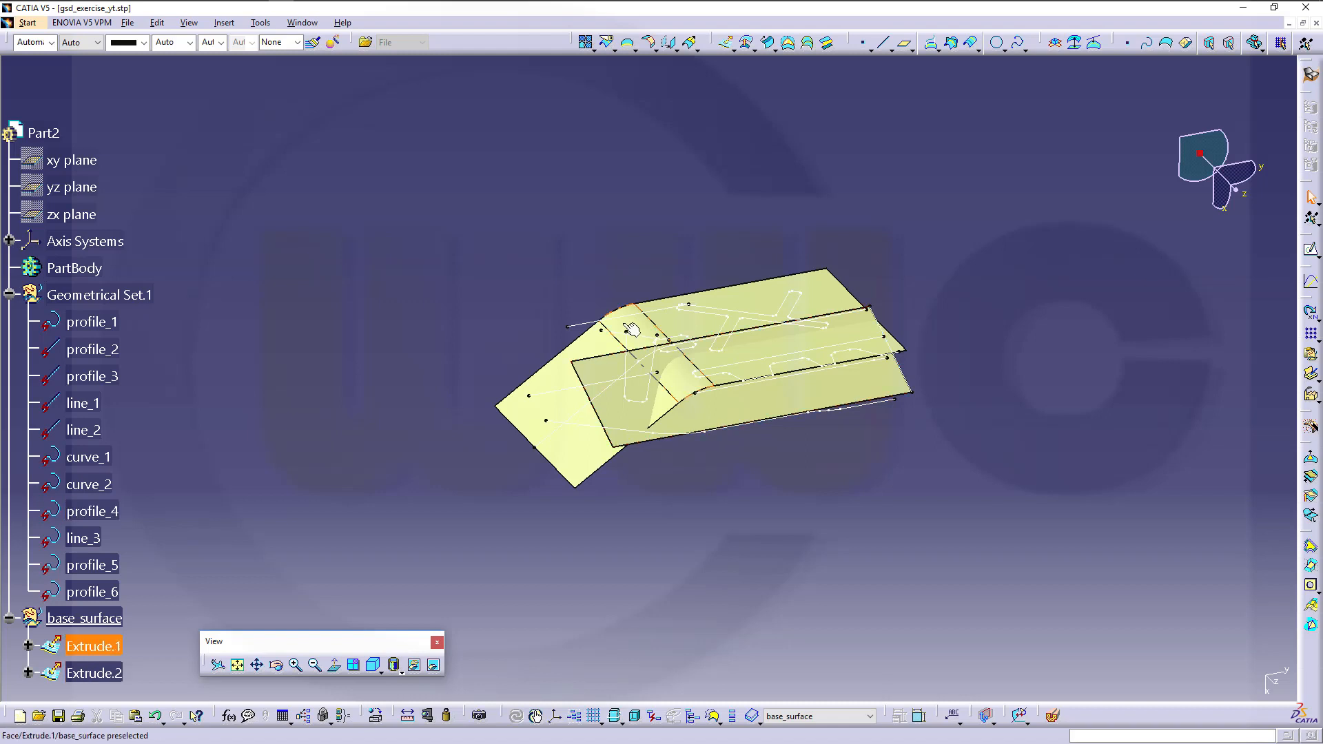
click(674, 48)
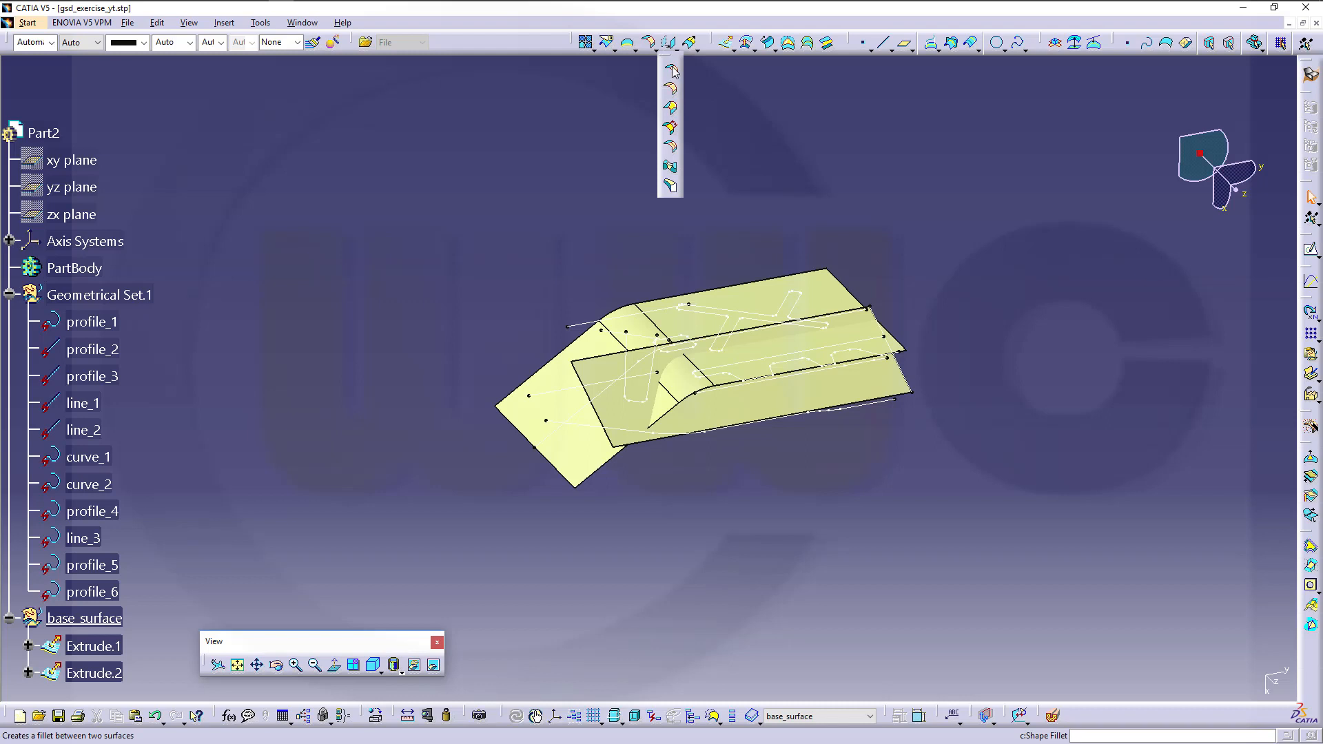
click(671, 69)
middle_drag(719, 211, 704, 180)
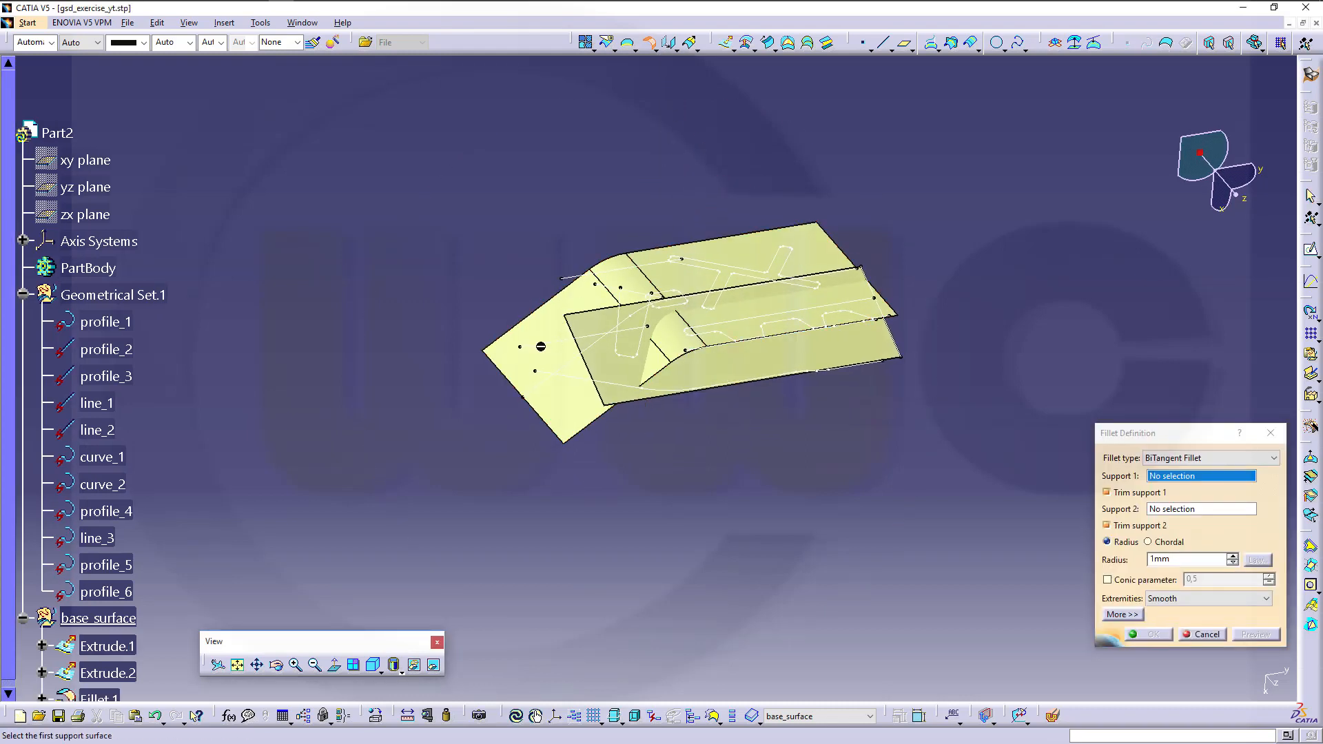
click(571, 369)
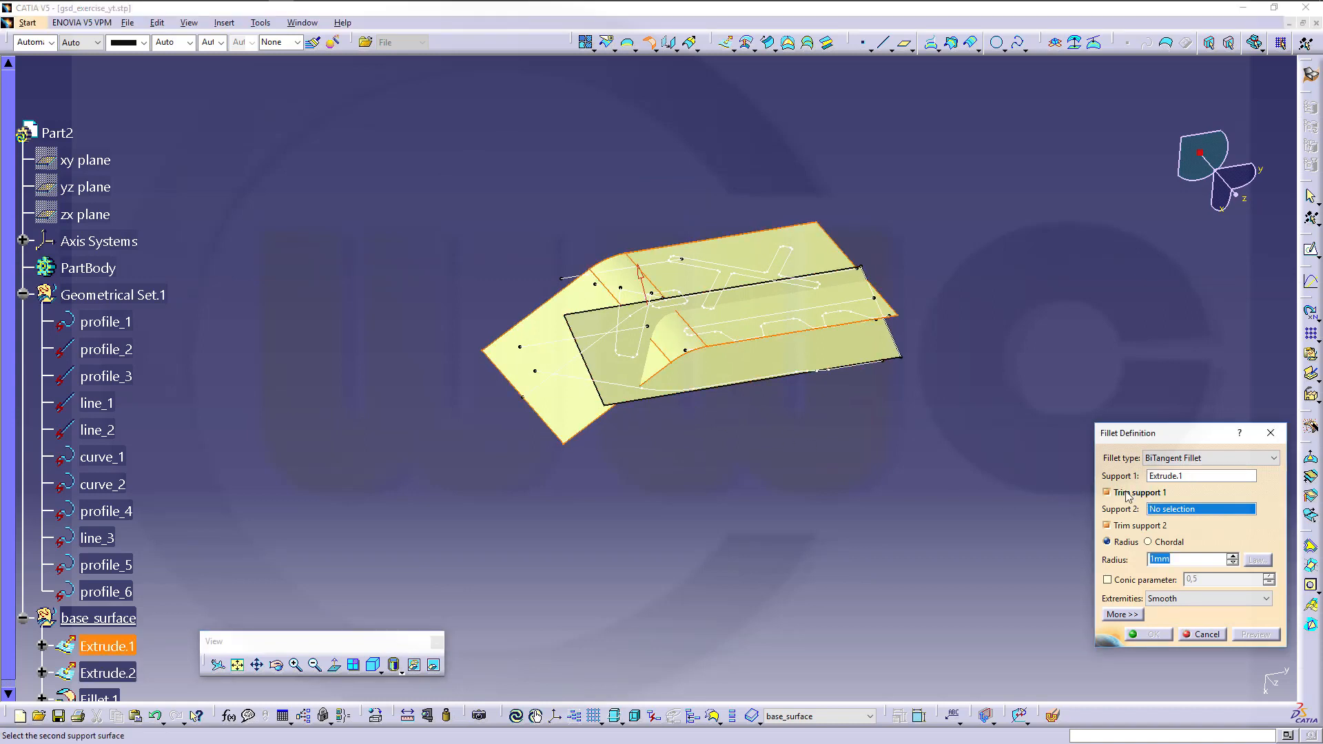
click(750, 362)
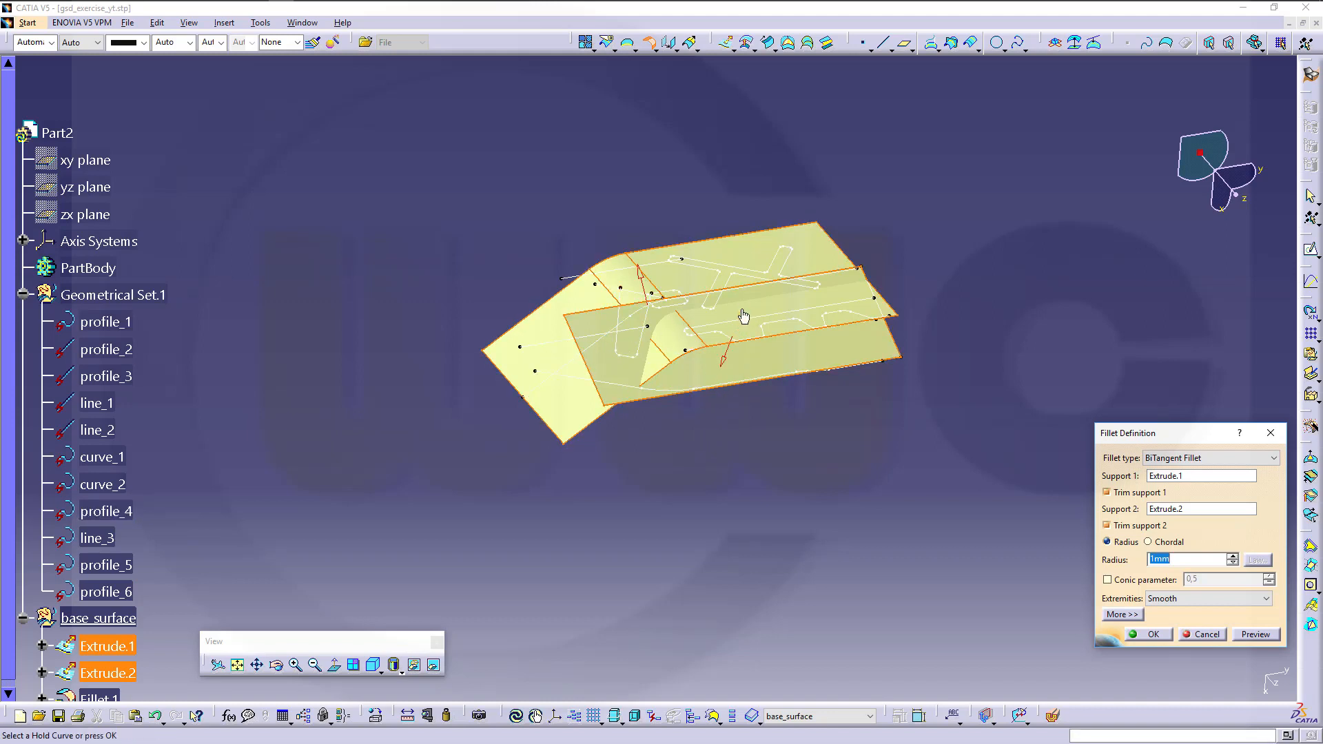
Reverse the fillet side on Extrude.1, enter the fillet radius and create the fillet with both supports trimmed
click(640, 279)
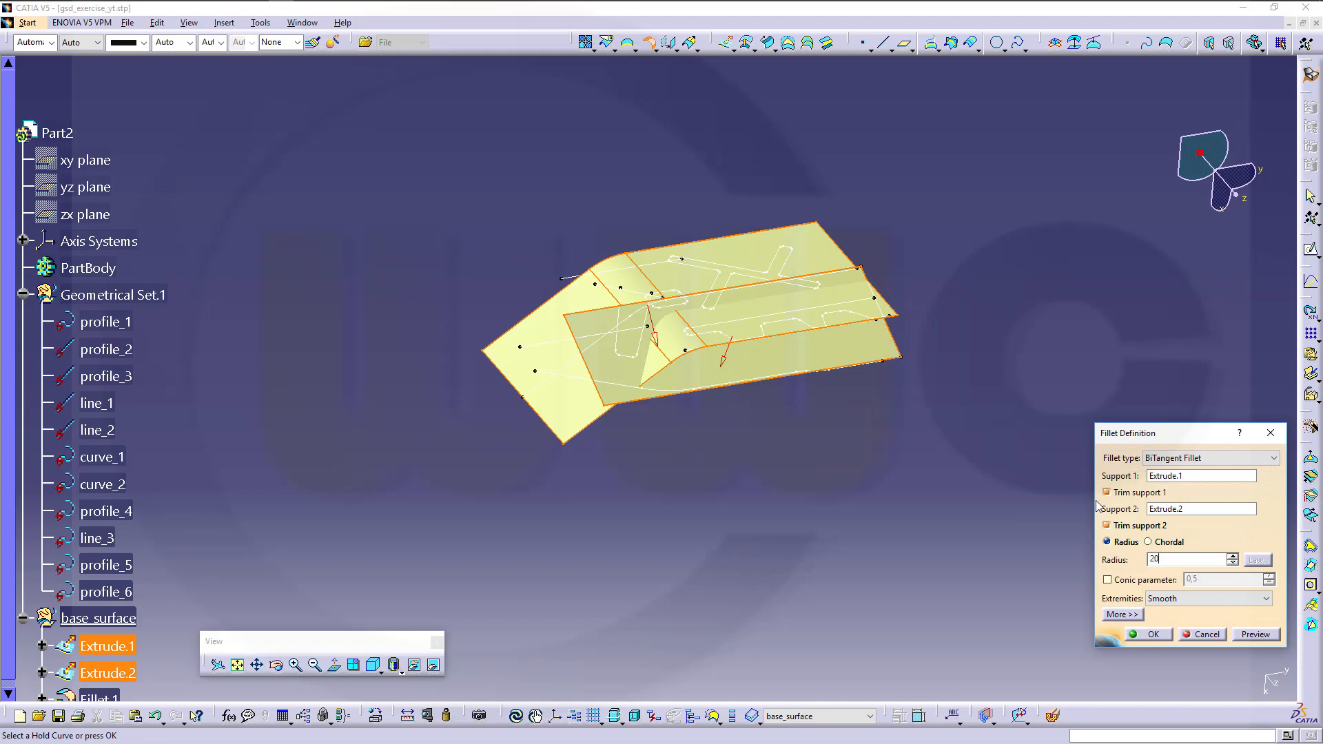
click(1153, 634)
middle_drag(873, 546, 831, 493)
scroll(324, 350, down, 2)
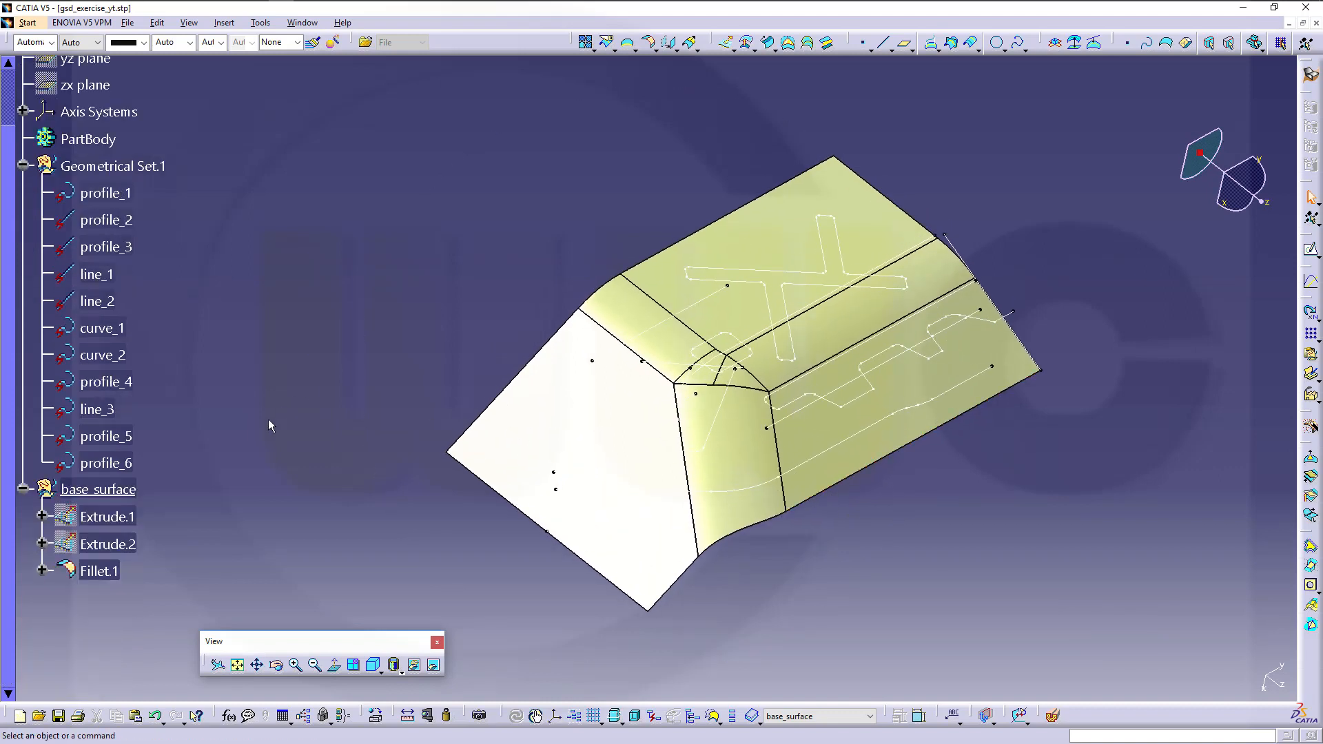
Rename the new fillet feature as base
right_click(111, 573)
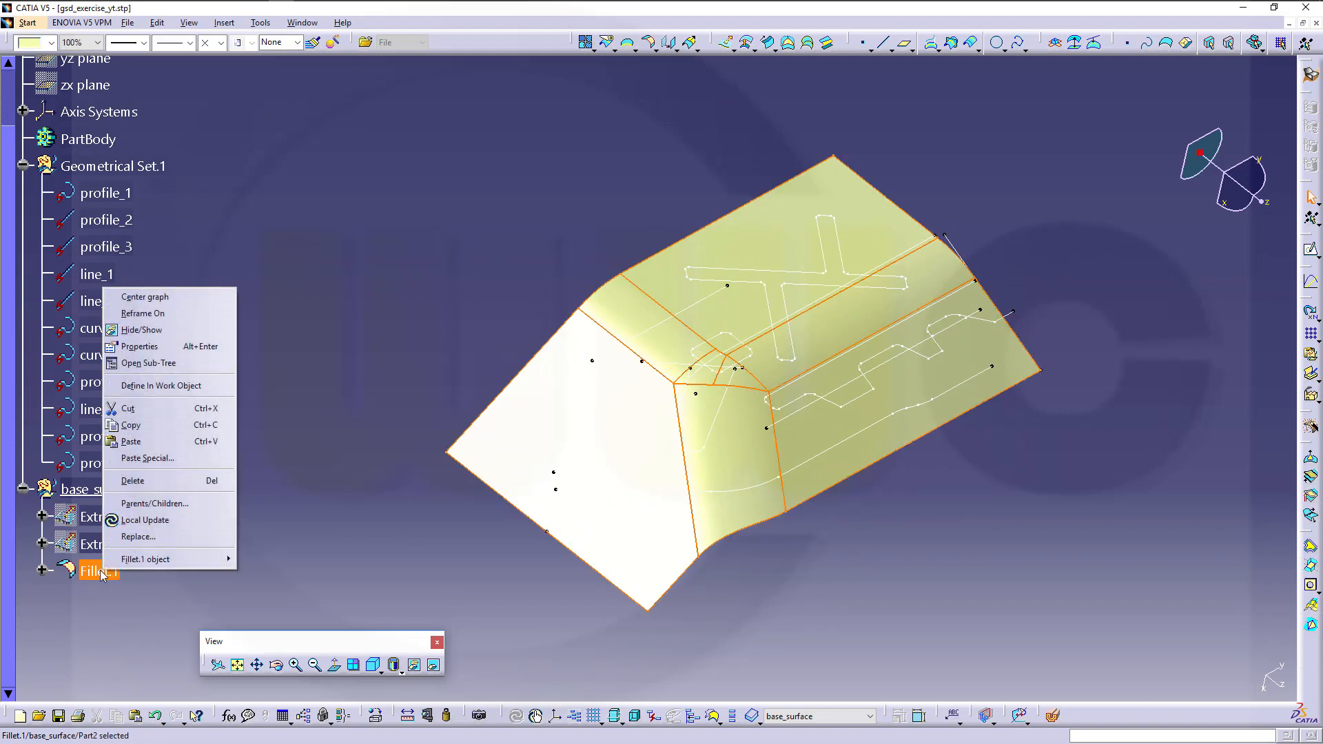
click(139, 346)
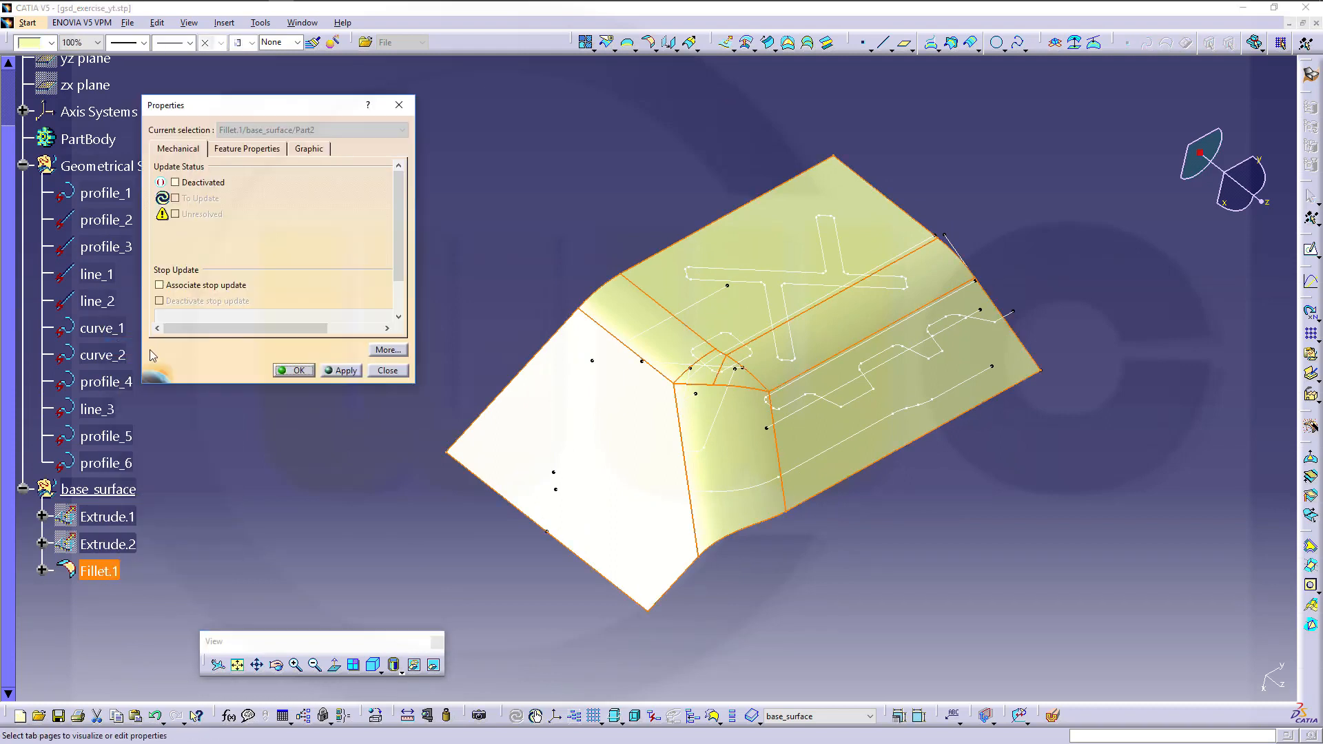
click(258, 152)
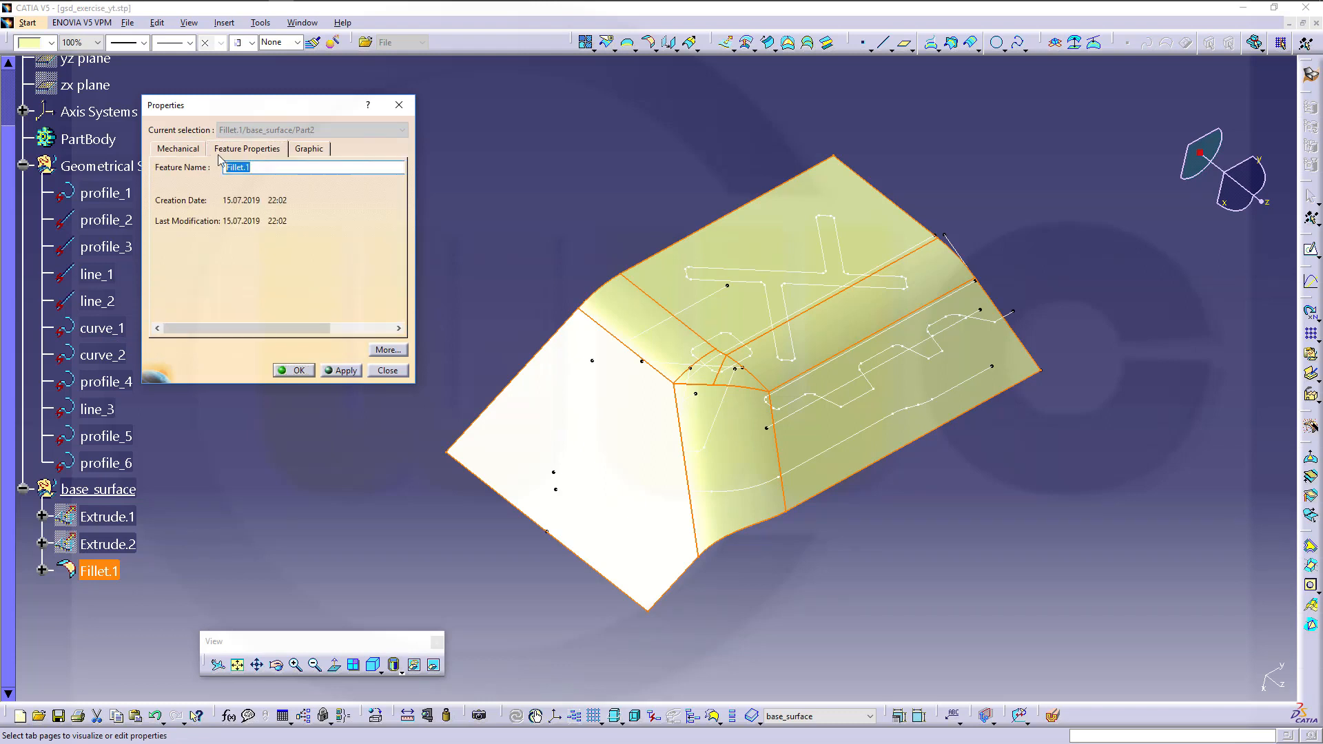
text(base)
click(287, 371)
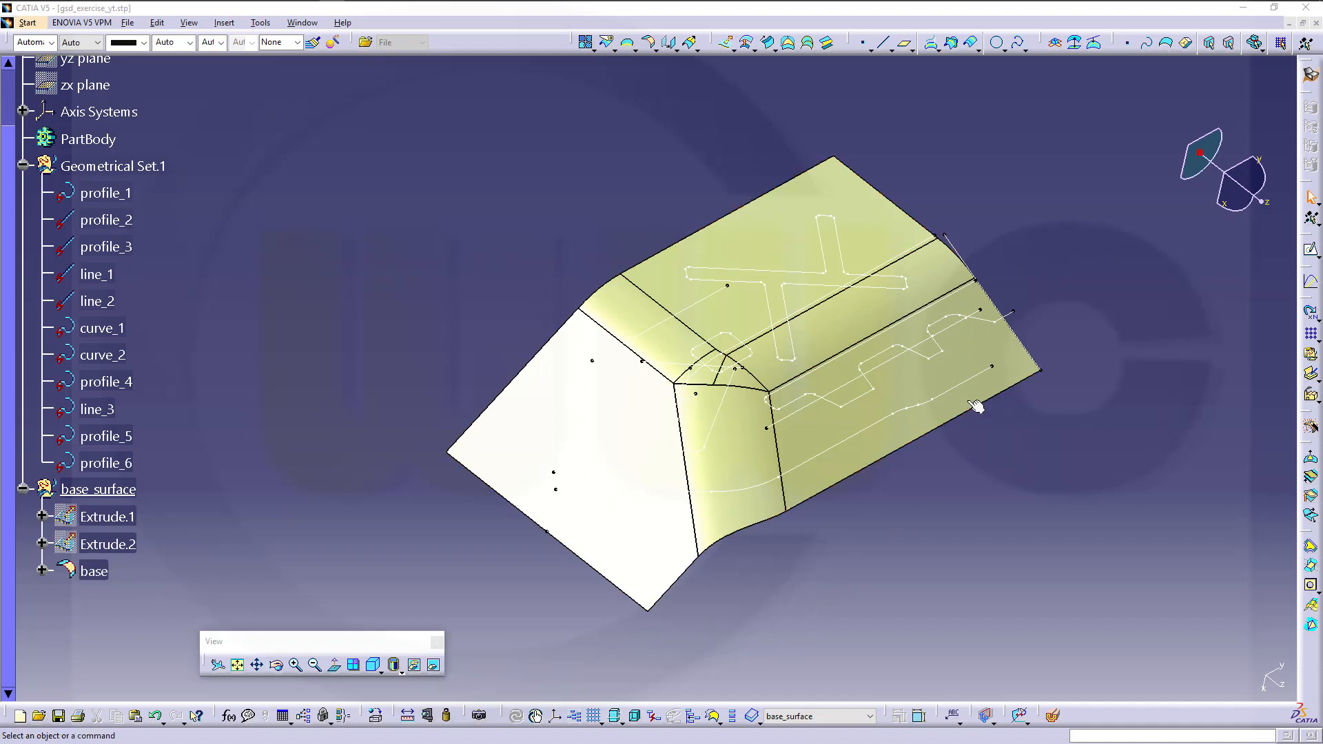
Offset the base surface by 6 mm with the direction reversed so that it lies on the inner side
click(747, 43)
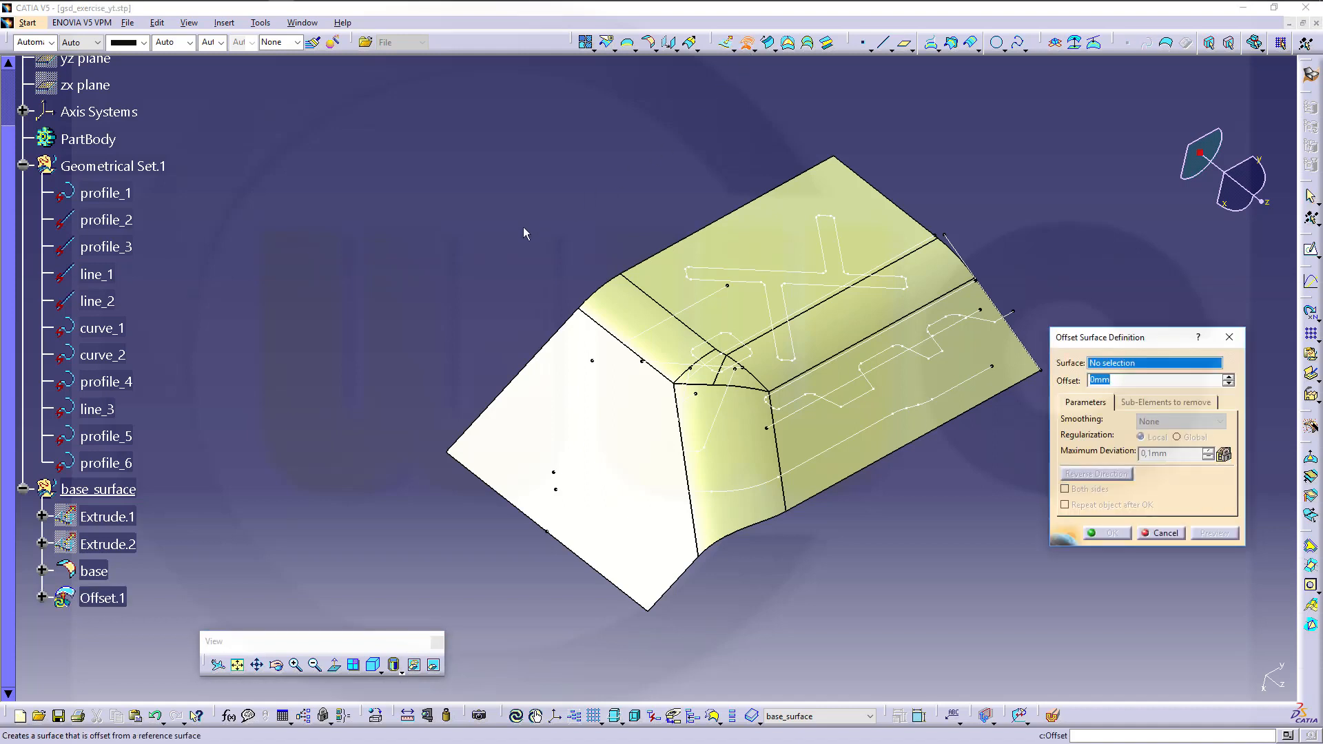
click(103, 572)
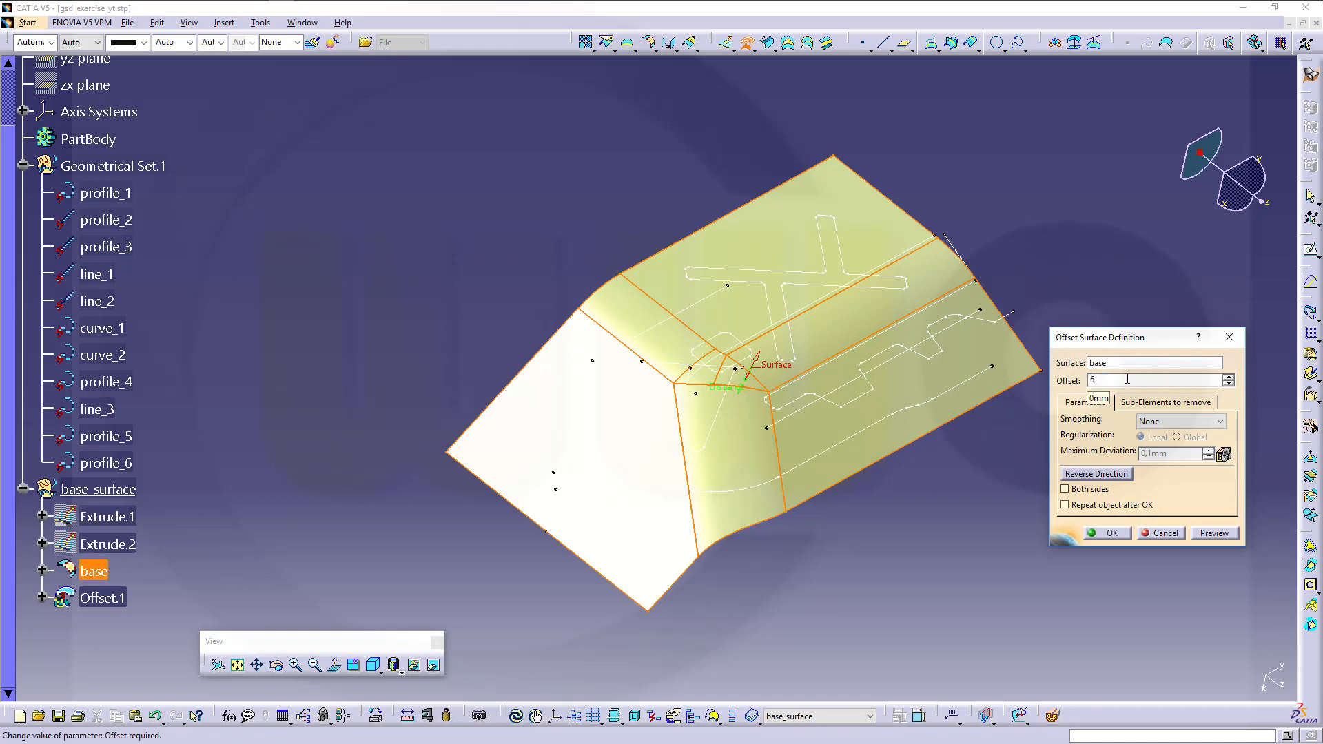
key(Tab)
middle_drag(738, 506, 658, 286)
click(1086, 476)
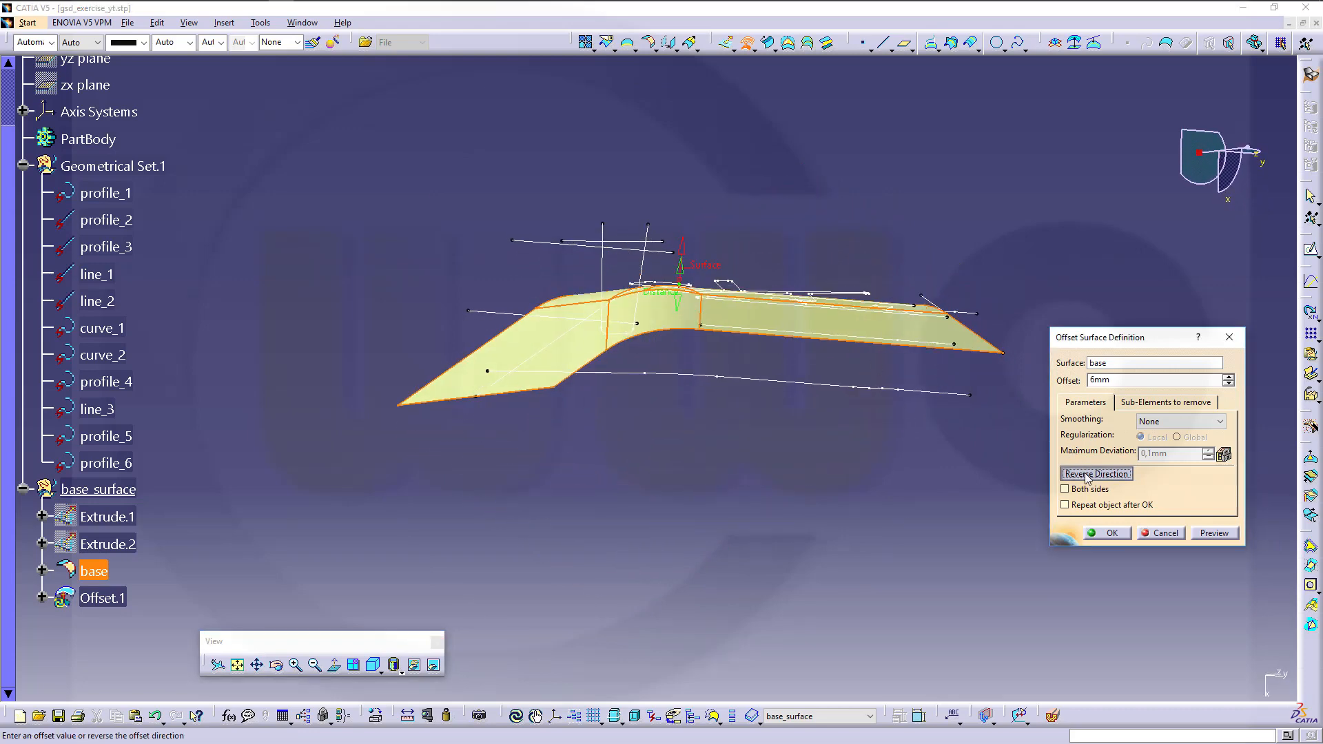
click(1111, 535)
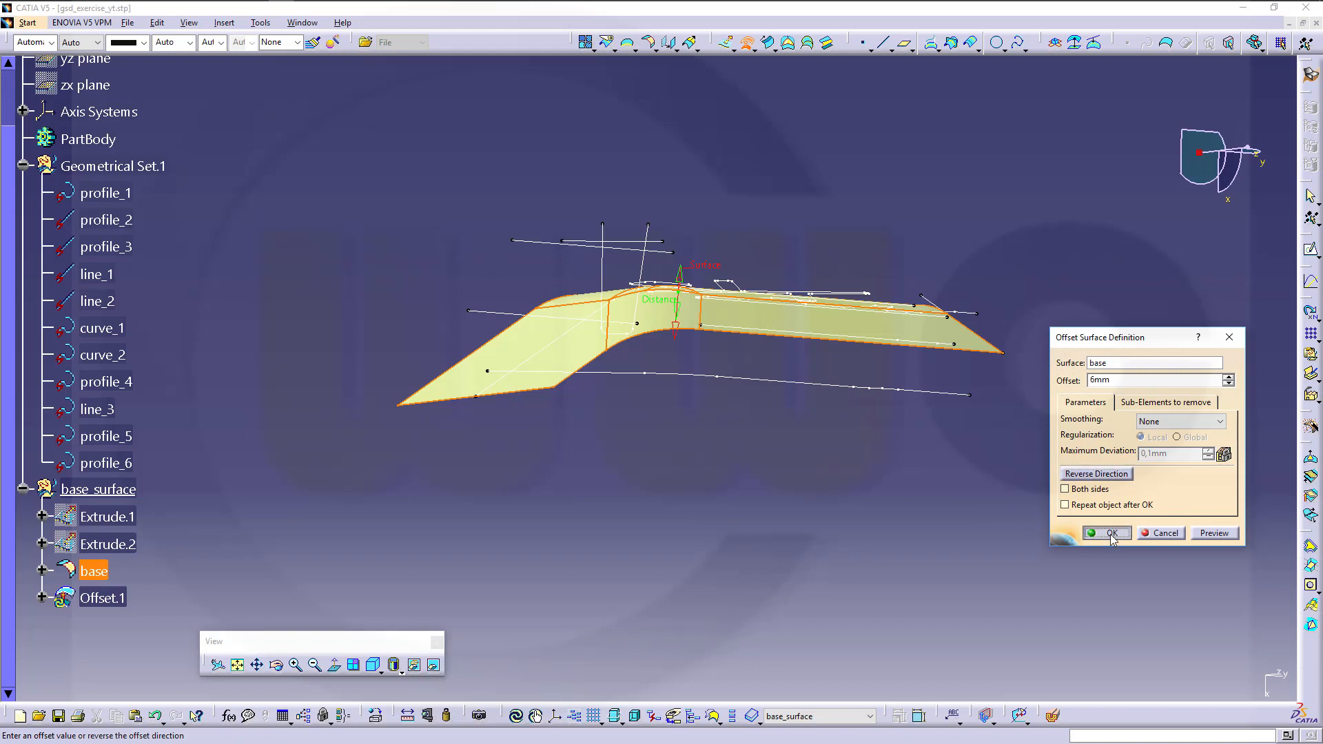
Rename the new offset surface as innner_offset
right_click(100, 605)
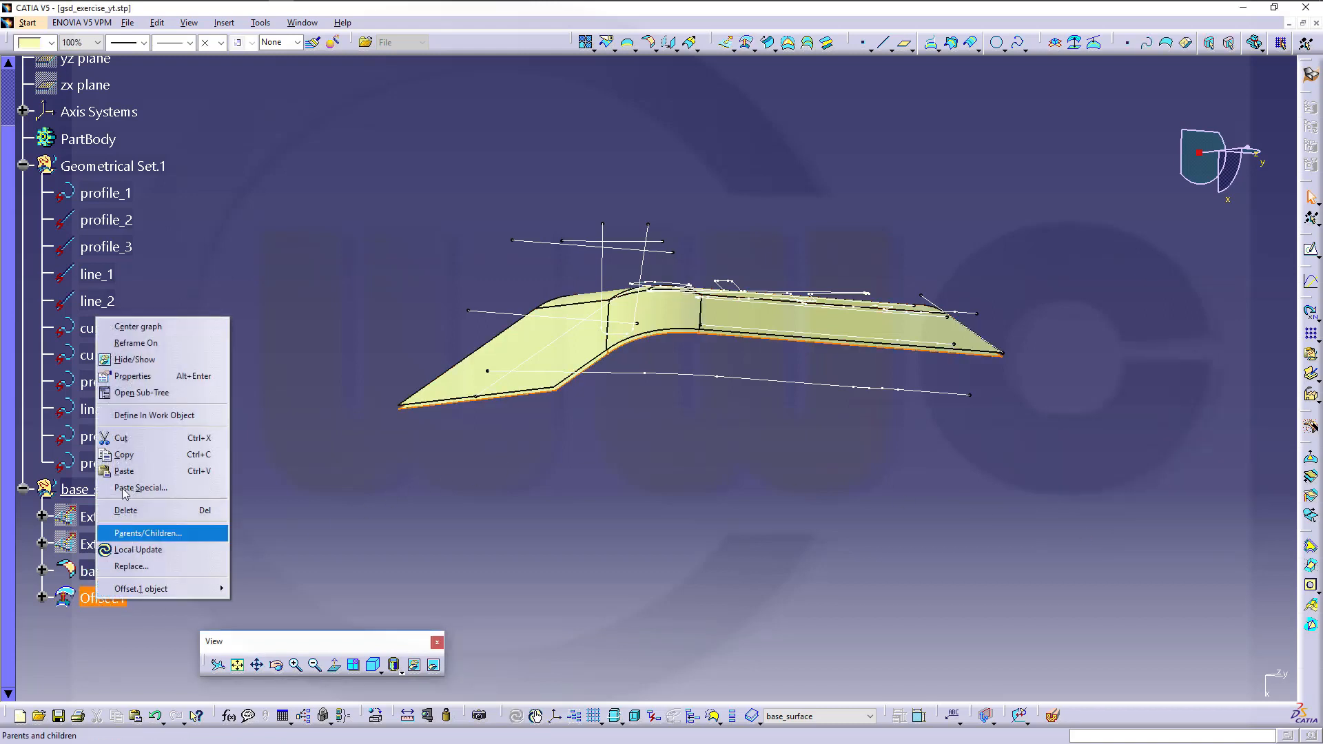
click(146, 376)
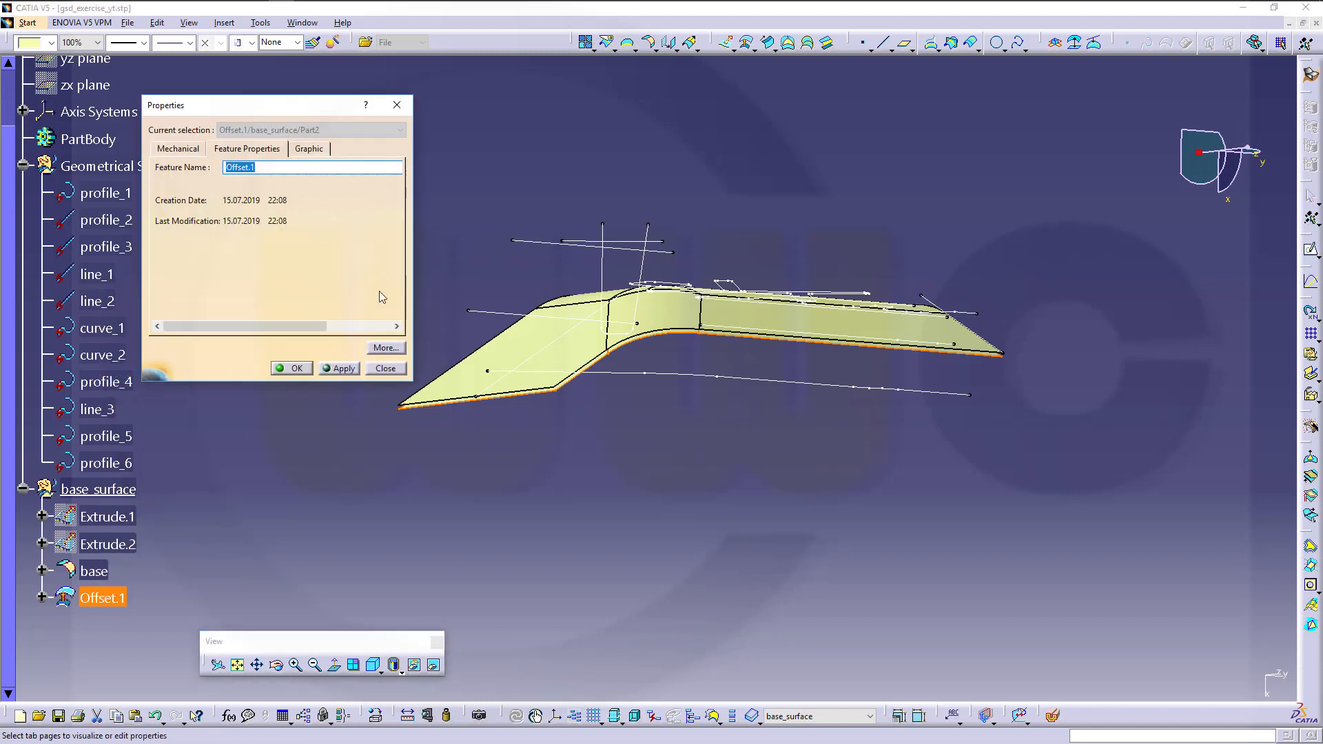
text(innner_o)
click(291, 368)
click(305, 440)
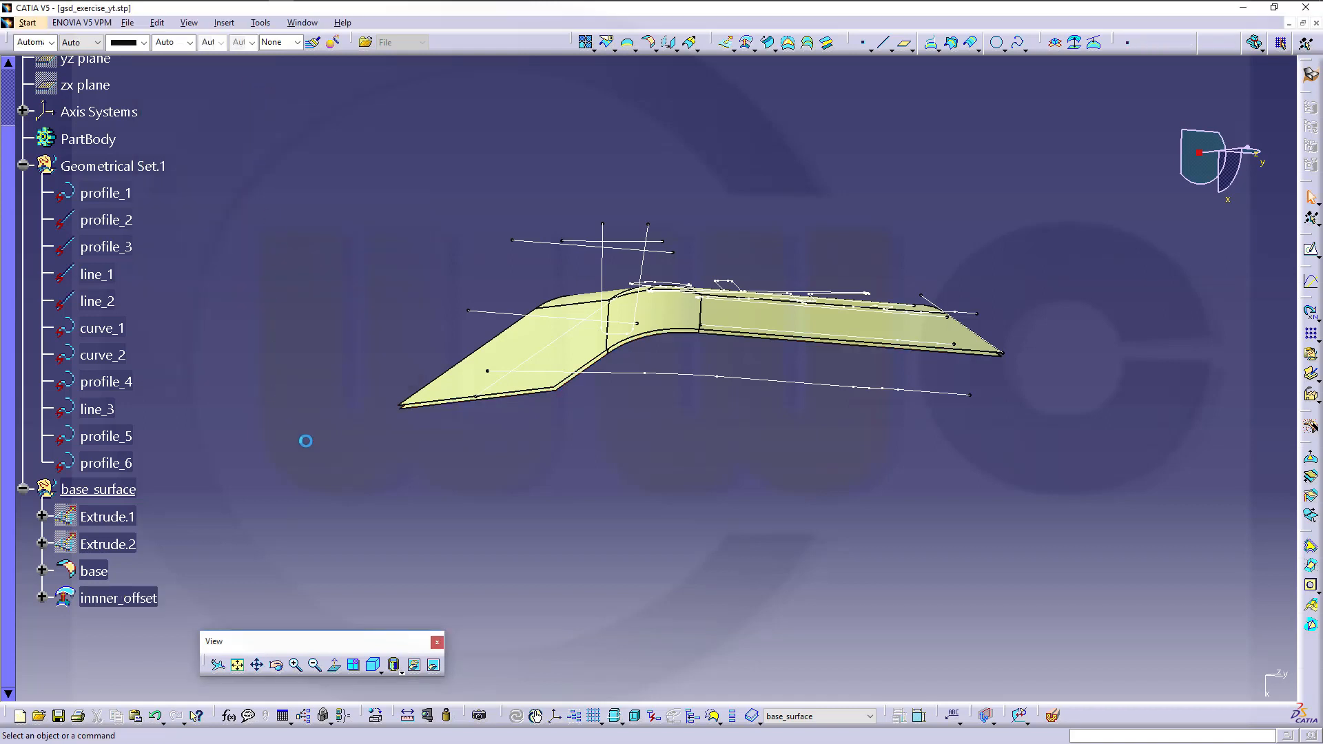
middle_drag(488, 481, 667, 430)
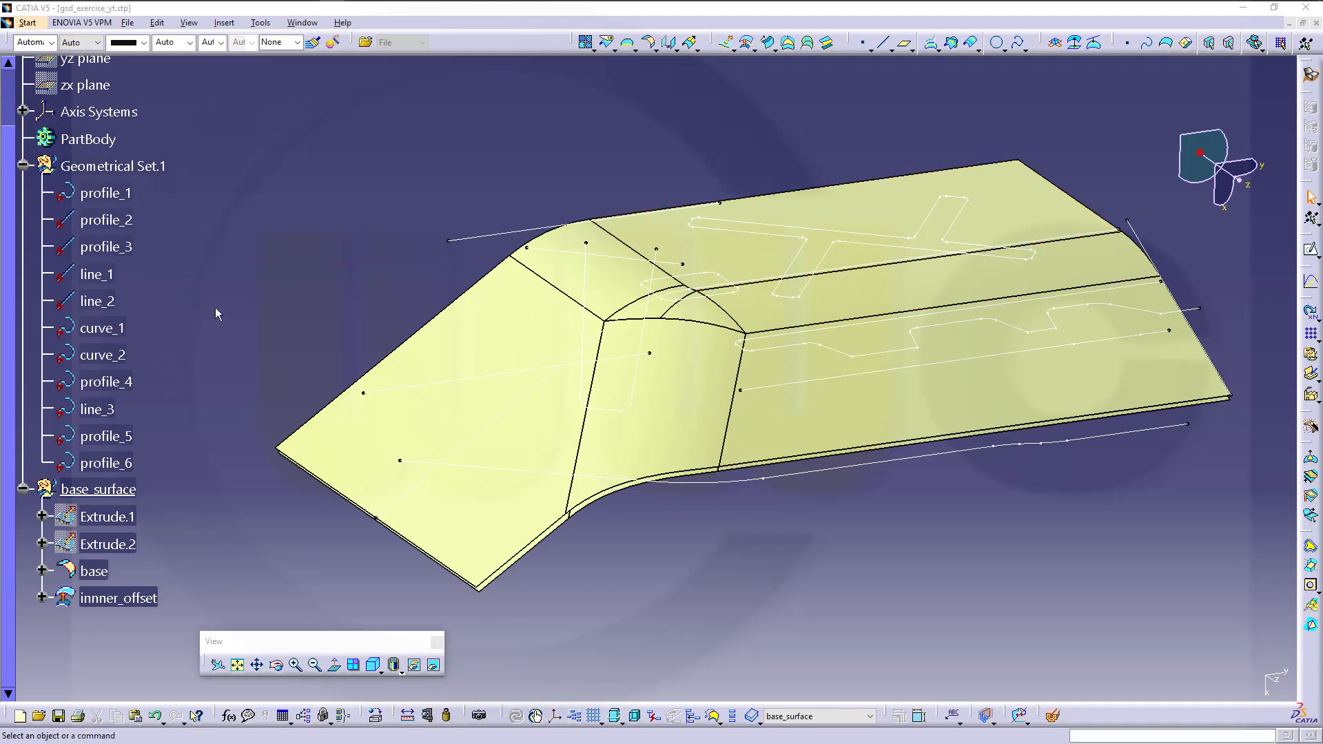
Insert a new geometrical set named runway_emboss with Part2 as its father
click(225, 24)
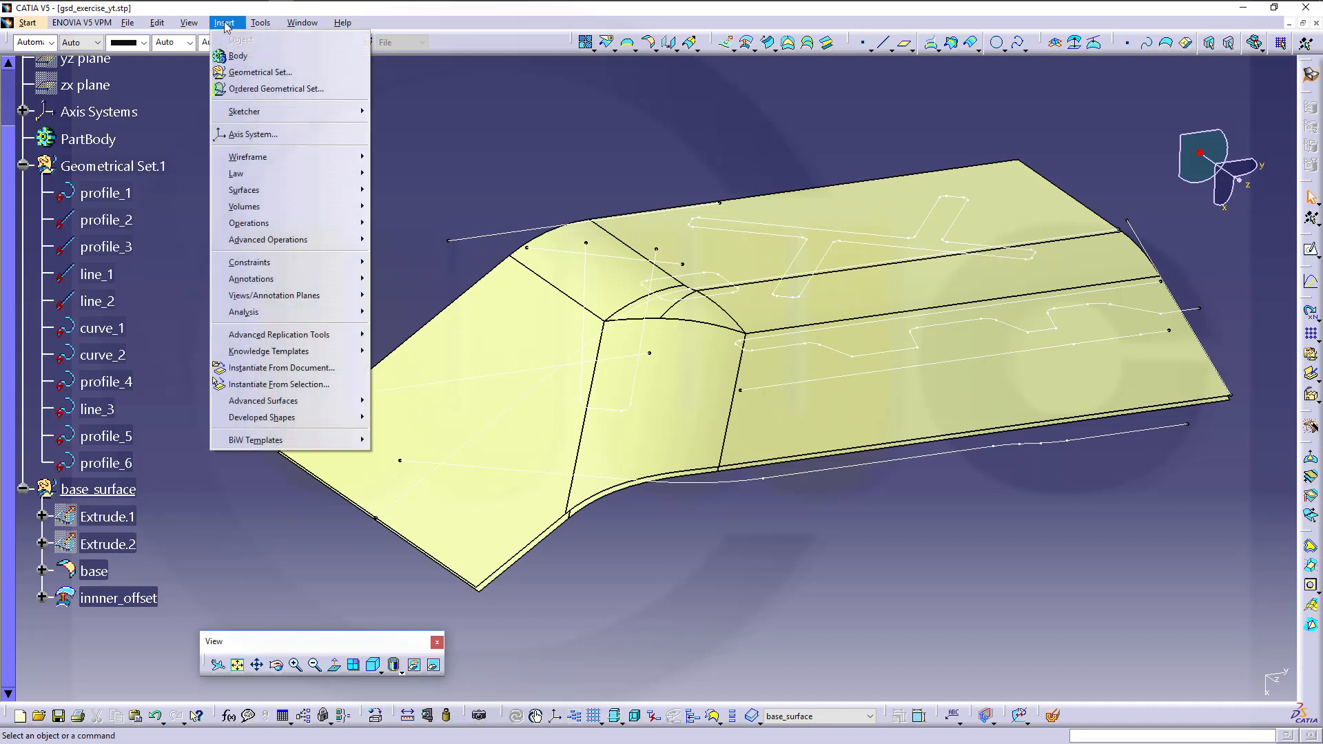
click(265, 72)
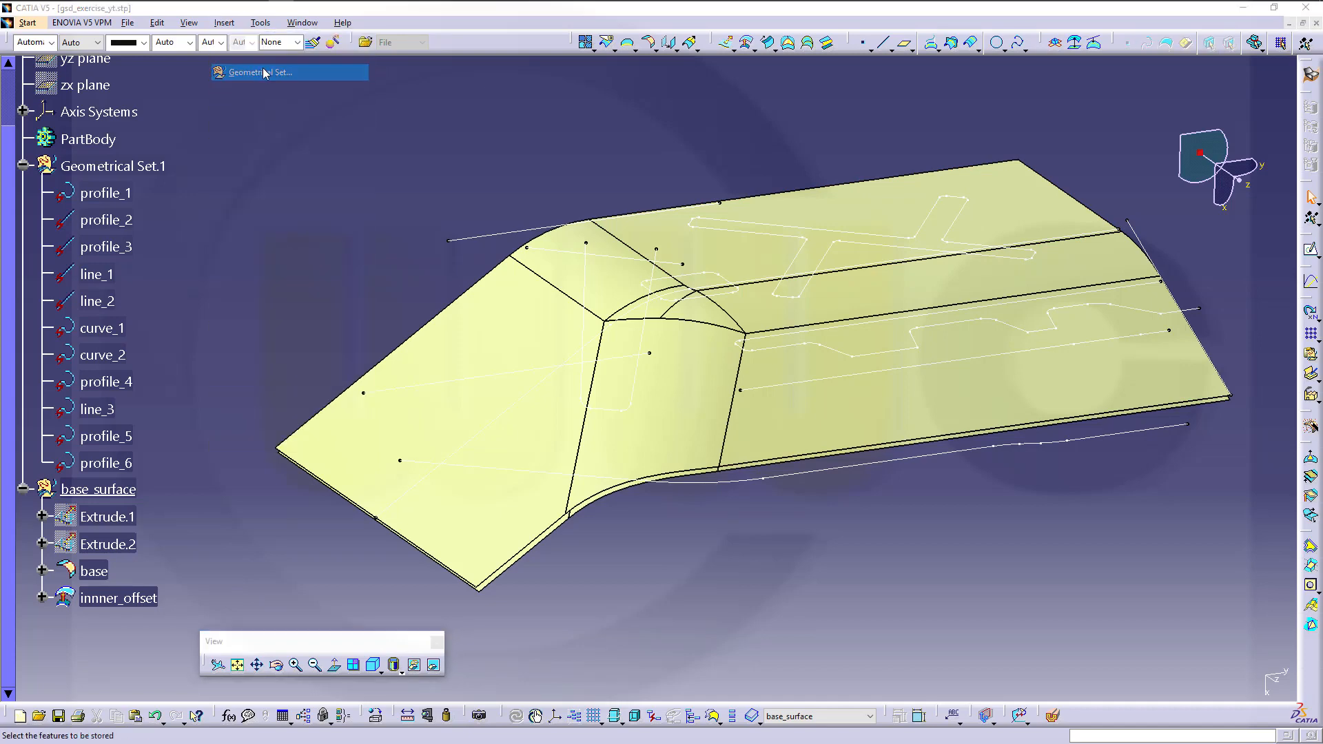
middle_drag(702, 229, 866, 366)
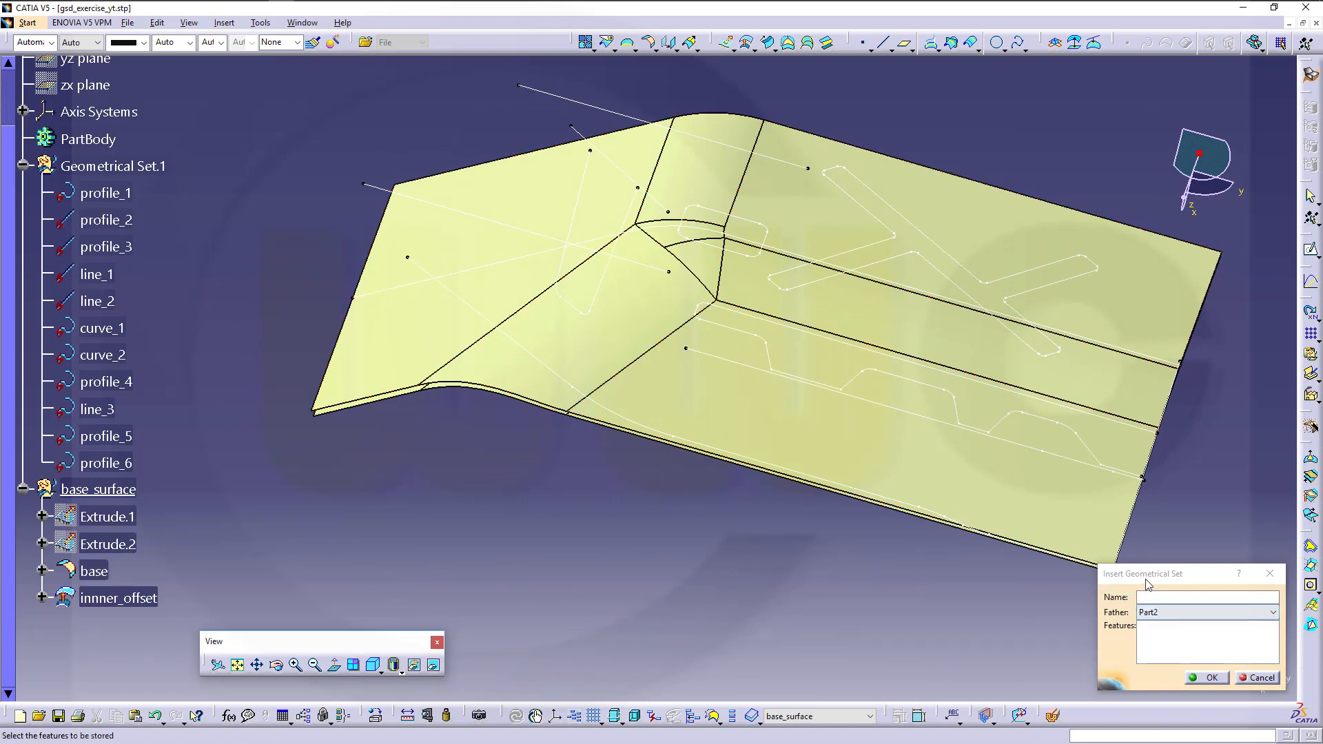
click(1174, 597)
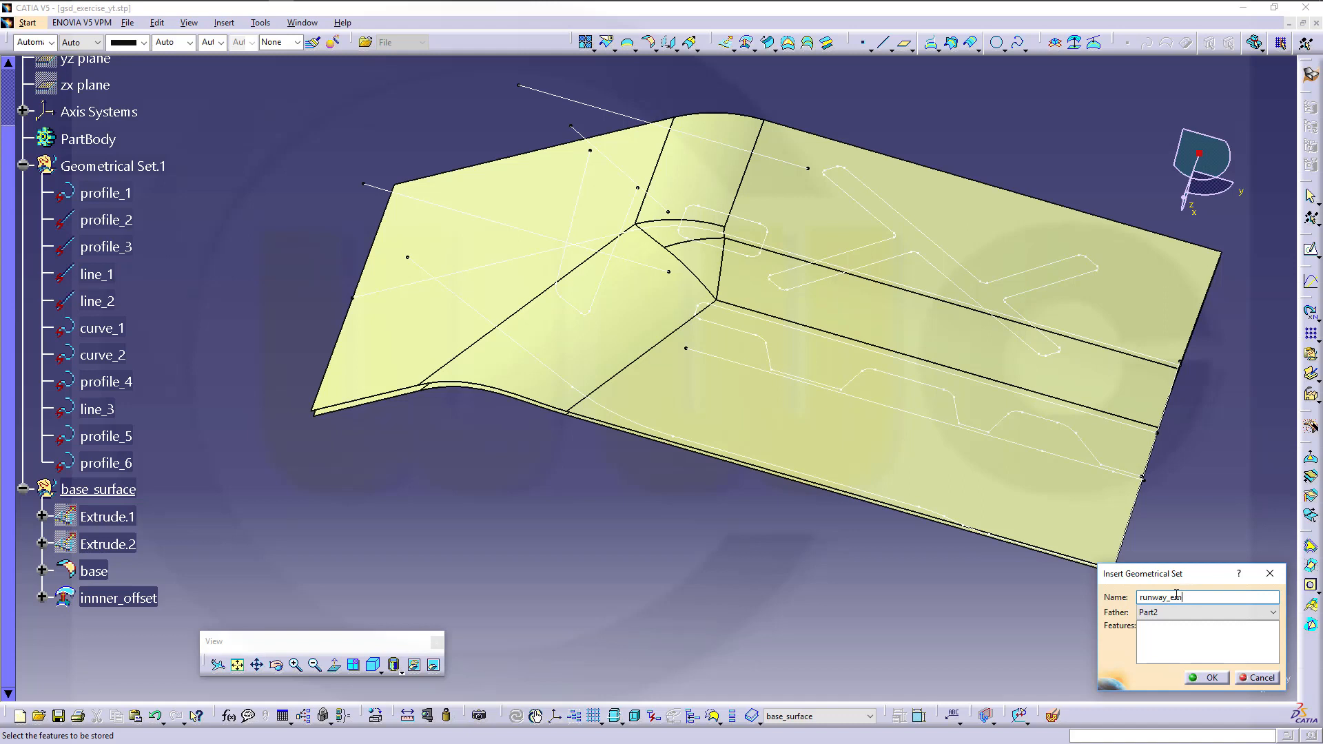
text(runway_emboss)
click(1207, 679)
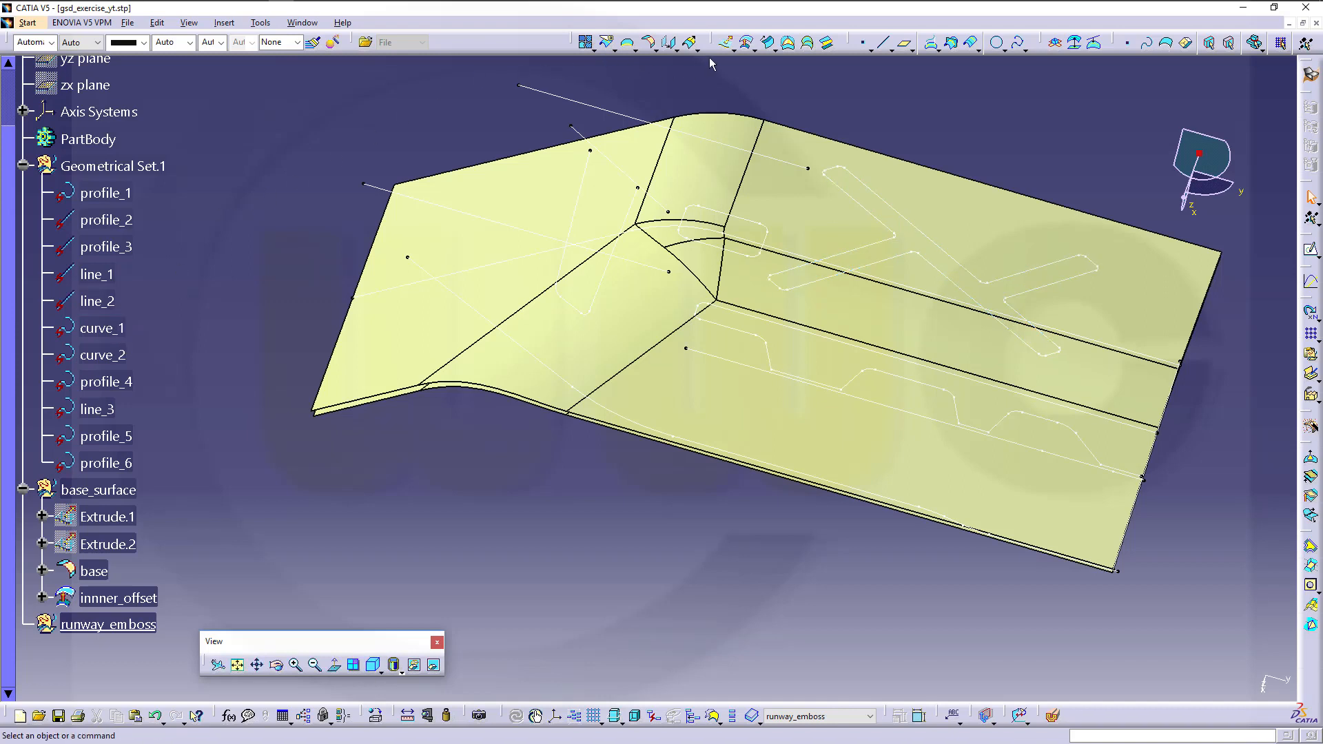
Start an extruded surface from curve_1 with a mirrored extent of 60 mm
click(727, 43)
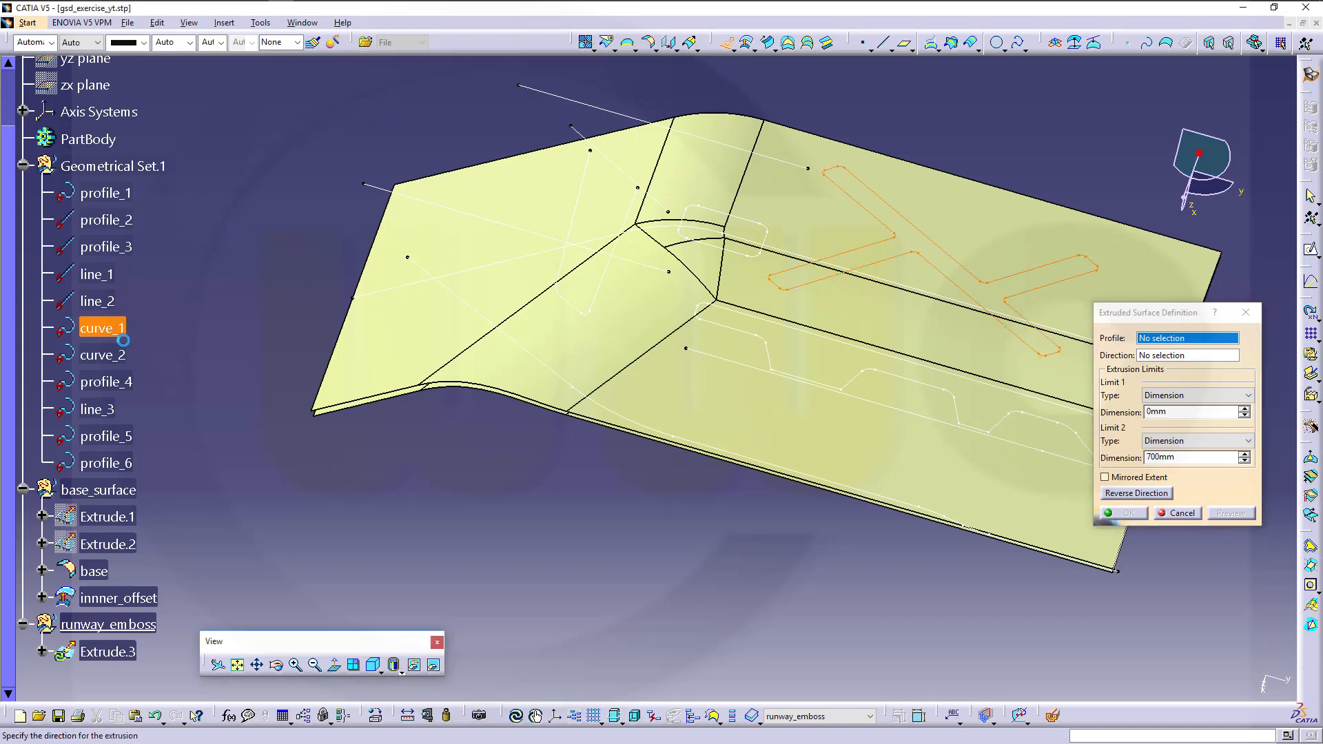
click(123, 340)
mouse_move(650, 457)
middle_down()
mouse_move(664, 487)
mouse_move(673, 463)
middle_up()
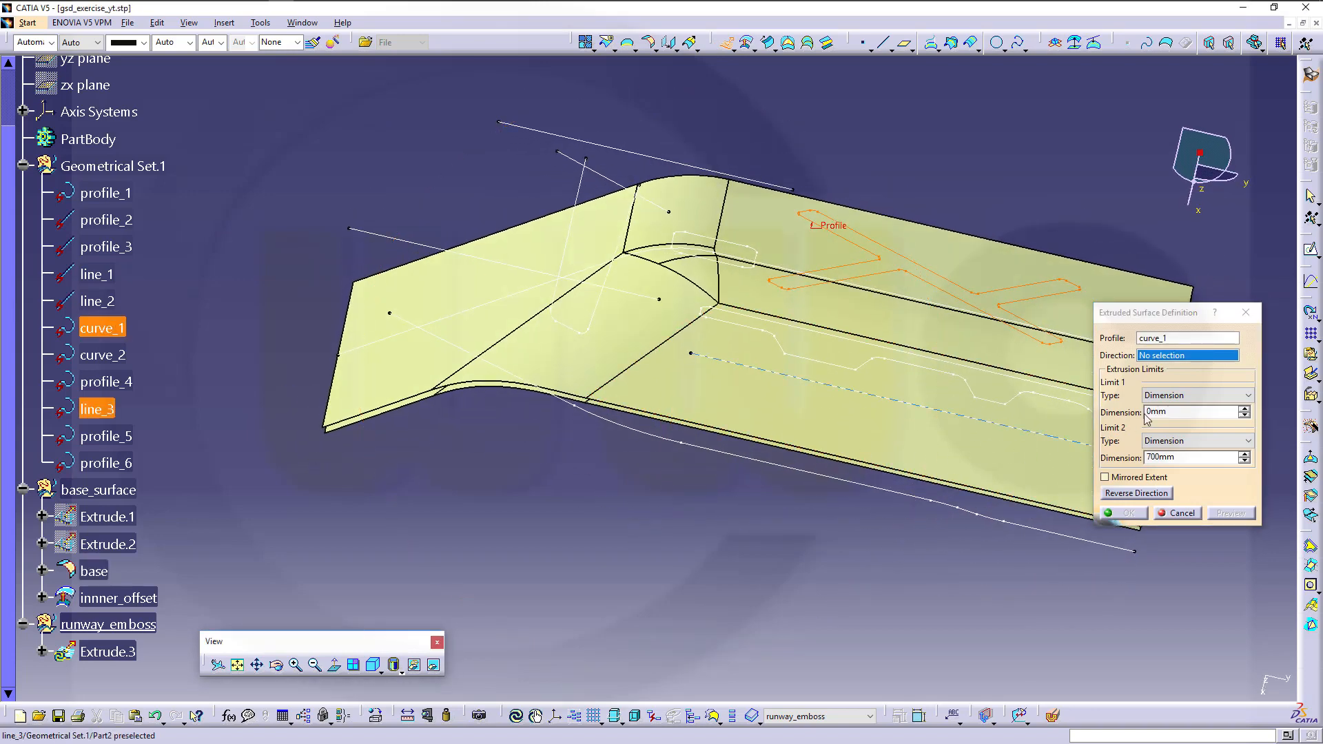
click(1111, 478)
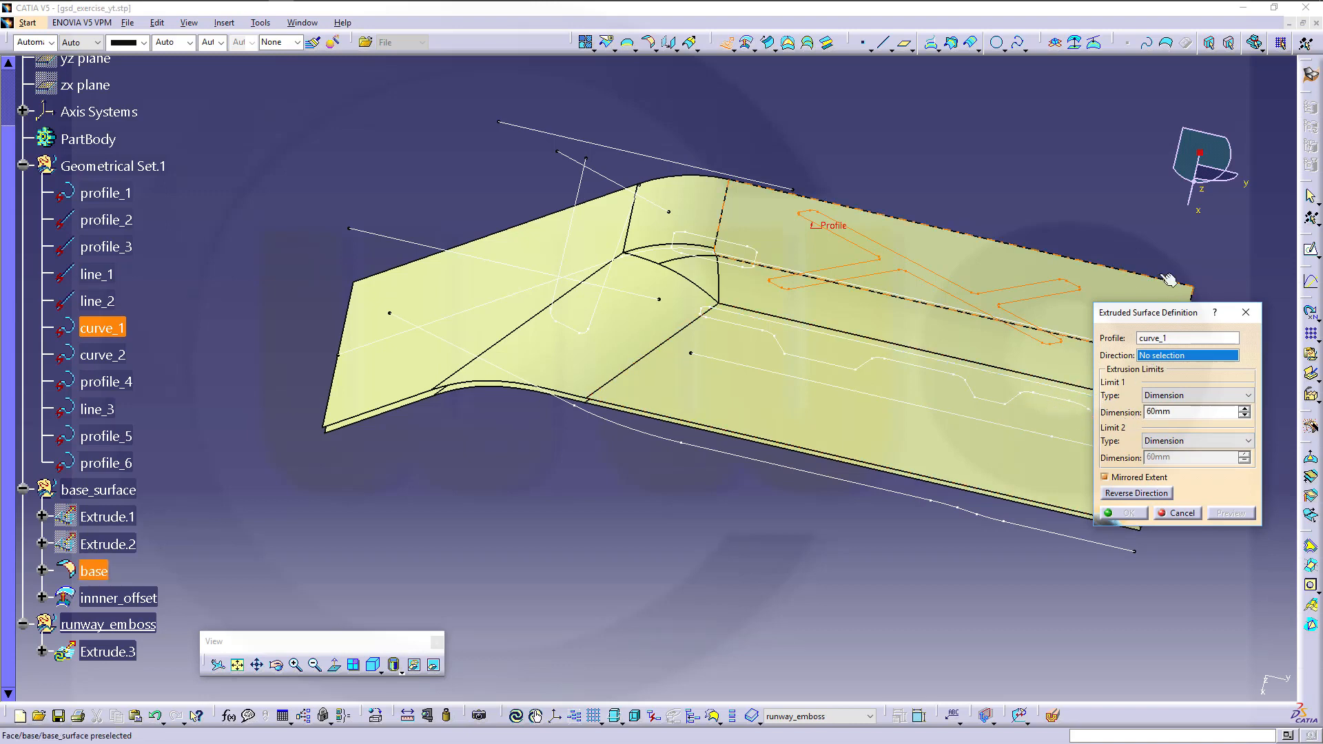
Use the absolute axis system's YZ plane as the extrusion direction for curve_1 and create the surface
middle_drag(1045, 225, 1050, 169)
middle_drag(793, 184, 667, 355)
middle_drag(680, 291, 700, 529)
middle_drag(804, 381, 786, 331)
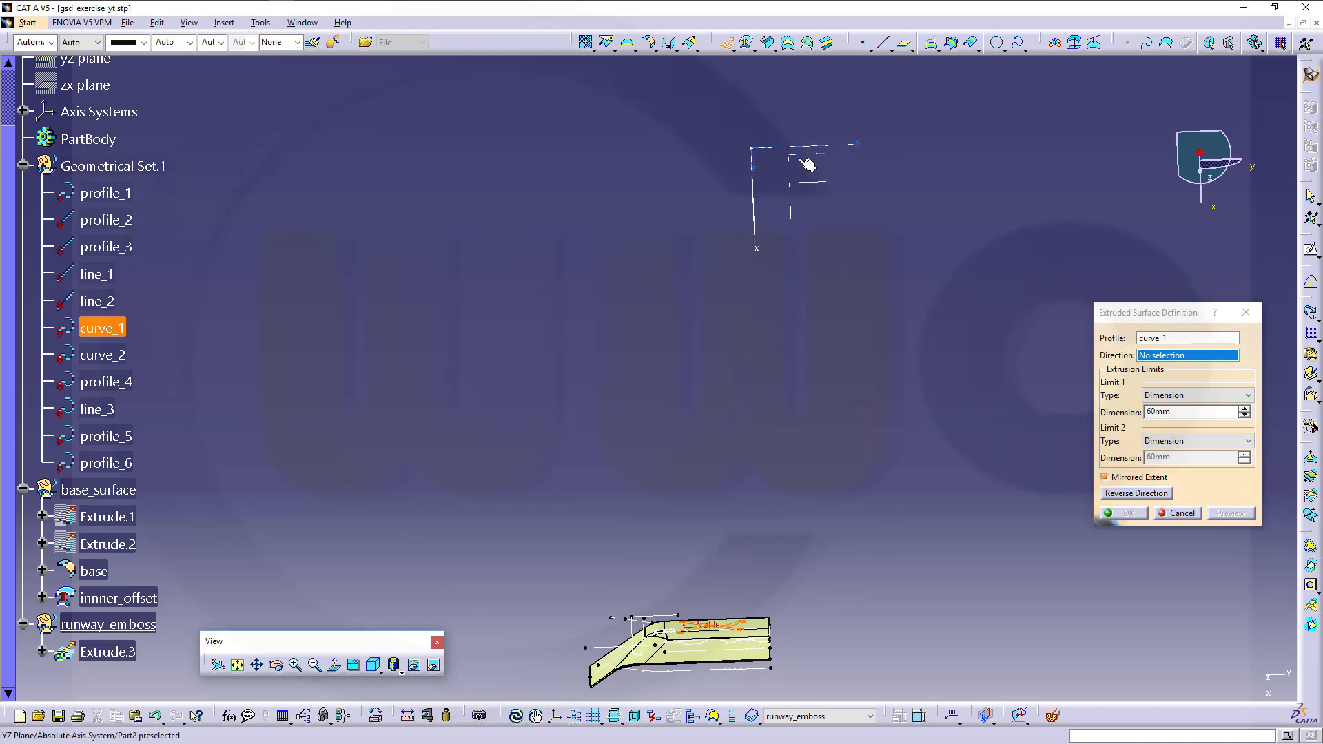
click(807, 164)
middle_drag(758, 433, 735, 195)
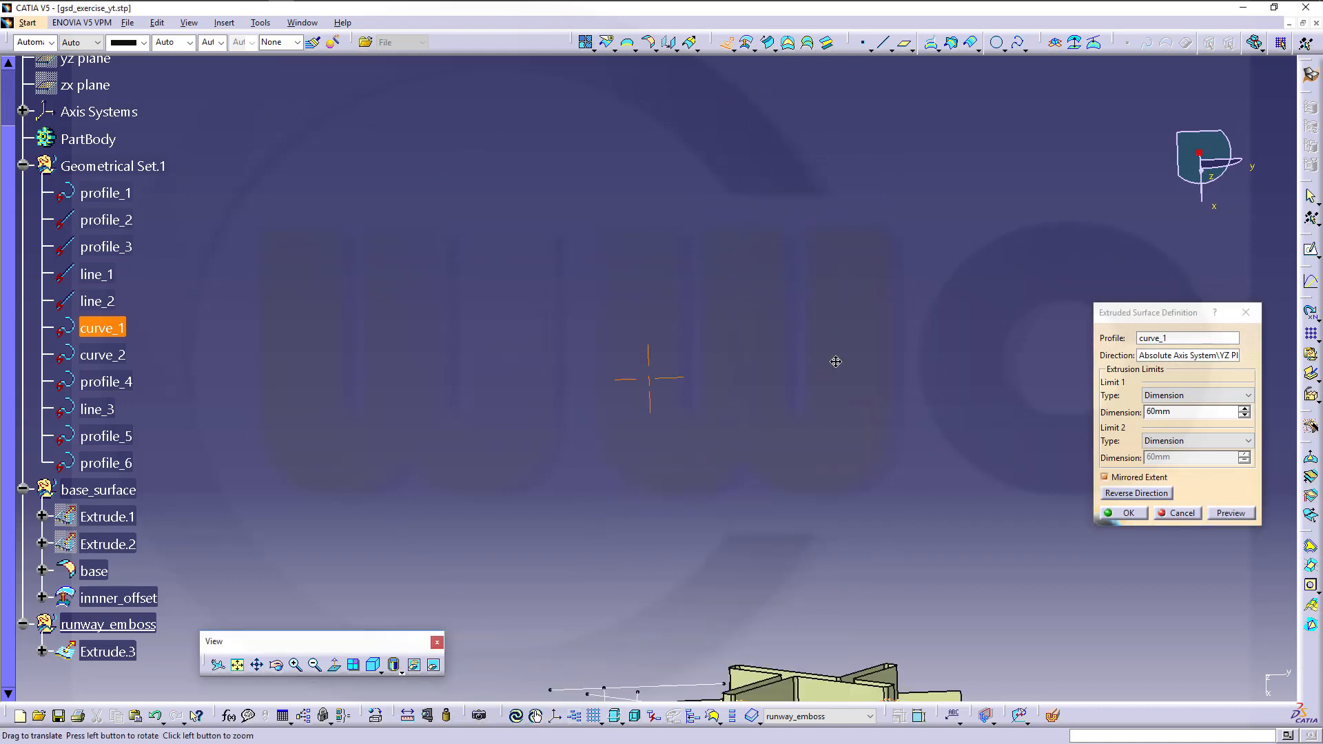
middle_drag(844, 661, 788, 300)
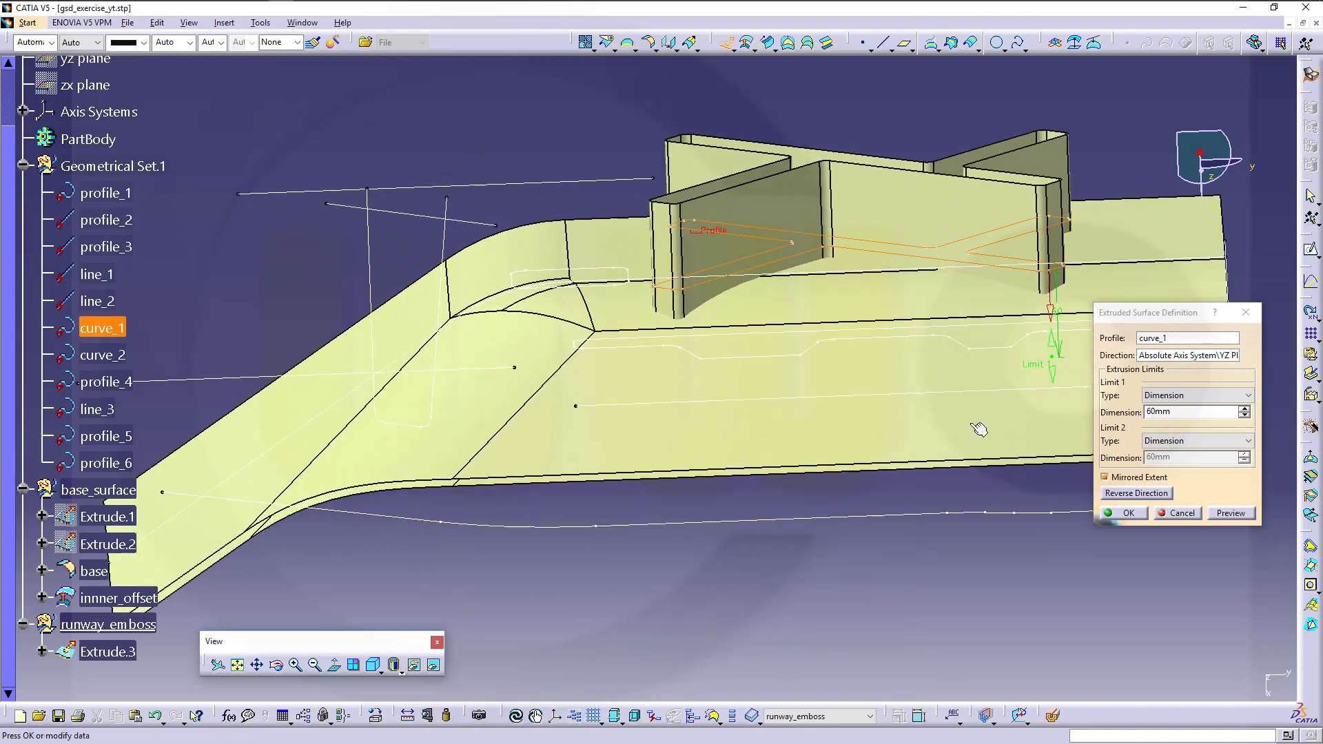
click(1128, 513)
Start a split of the base surface with the extruded curve_1 walls, Extrude.3, as the cutting element
click(881, 455)
middle_drag(881, 455, 996, 371)
click(924, 450)
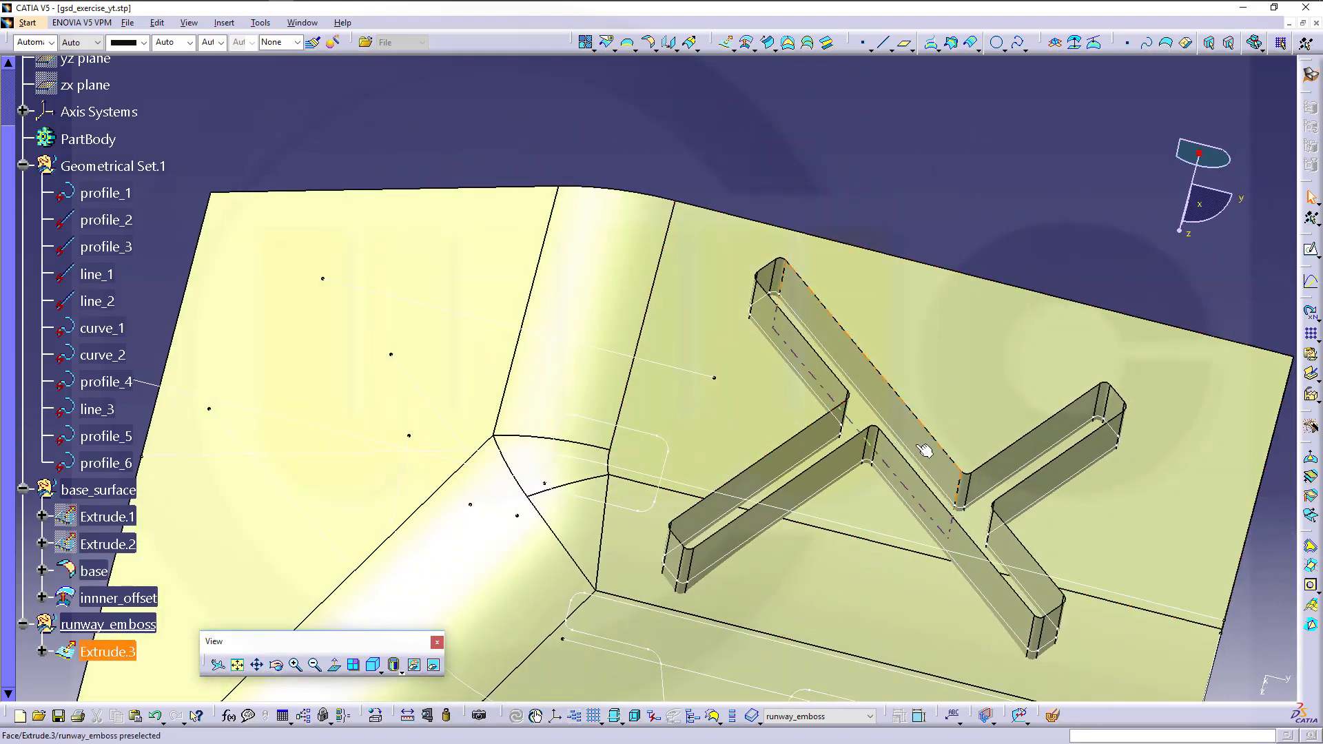
click(954, 422)
middle_drag(953, 423, 774, 204)
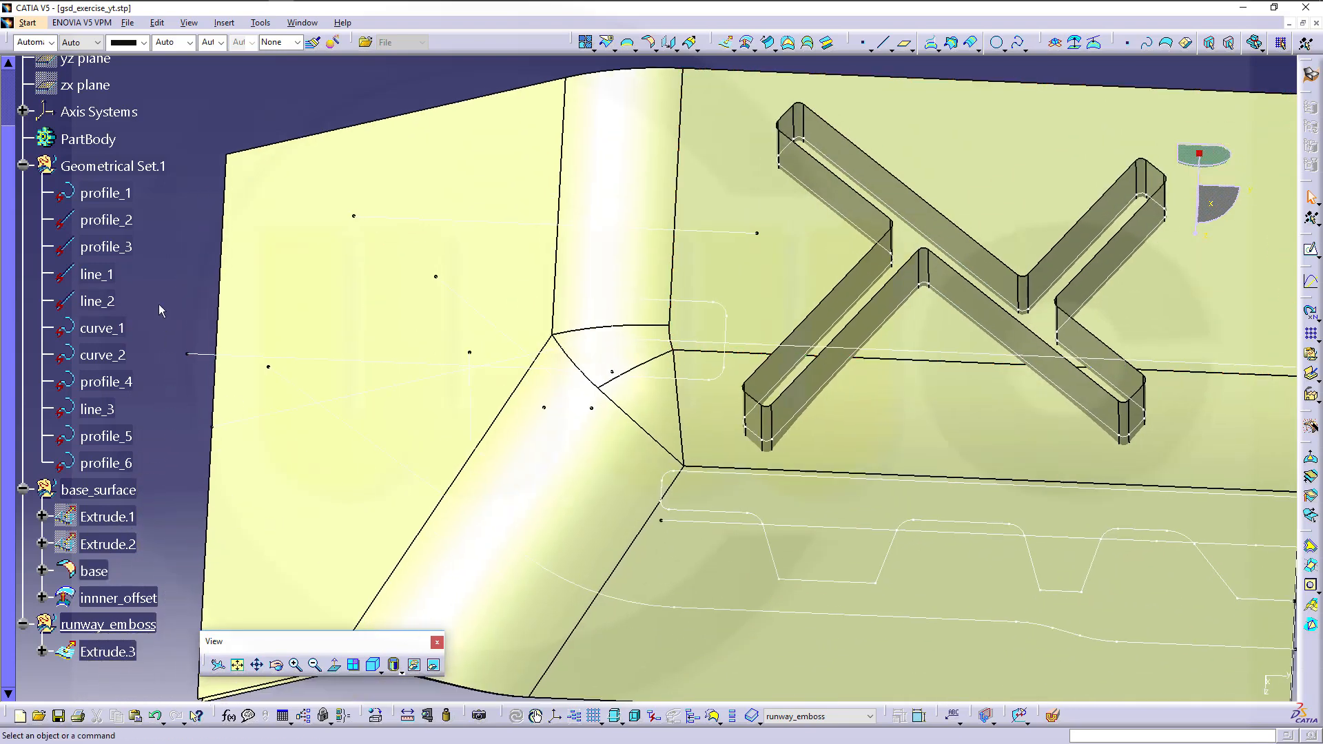
click(607, 44)
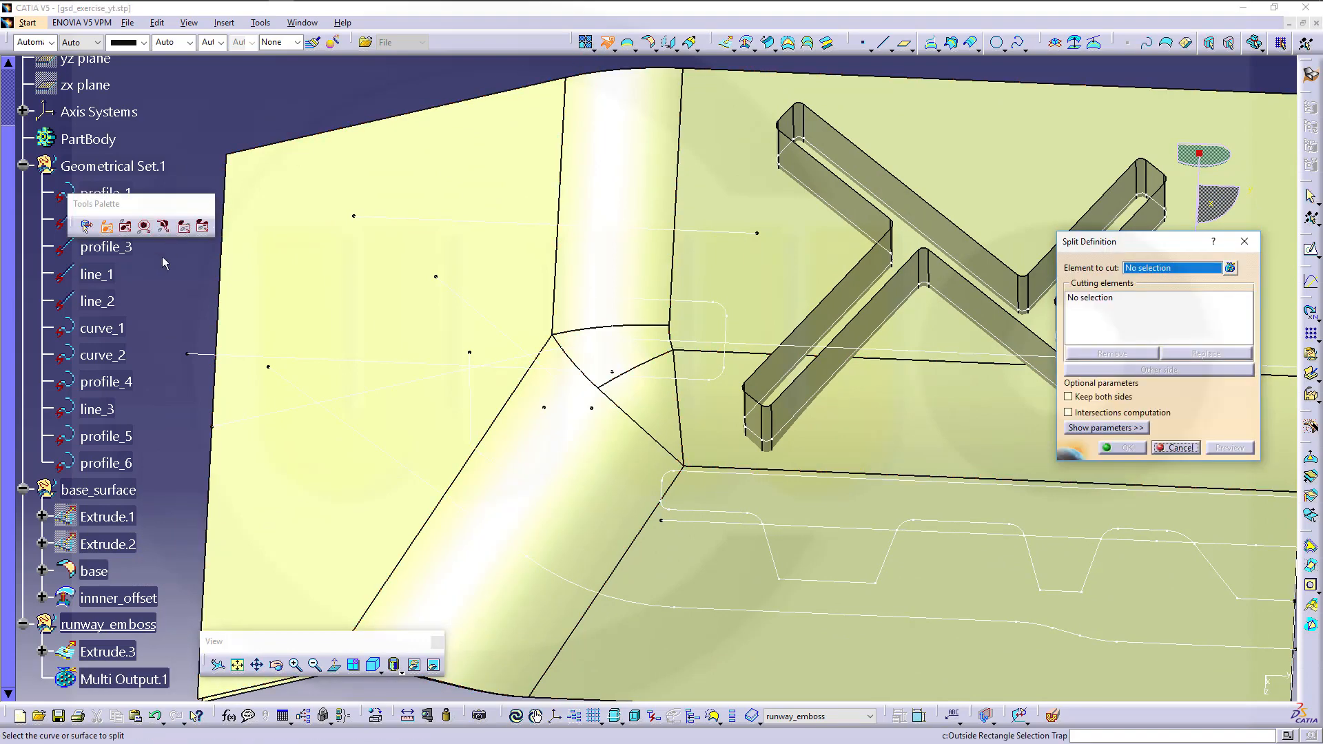
click(105, 573)
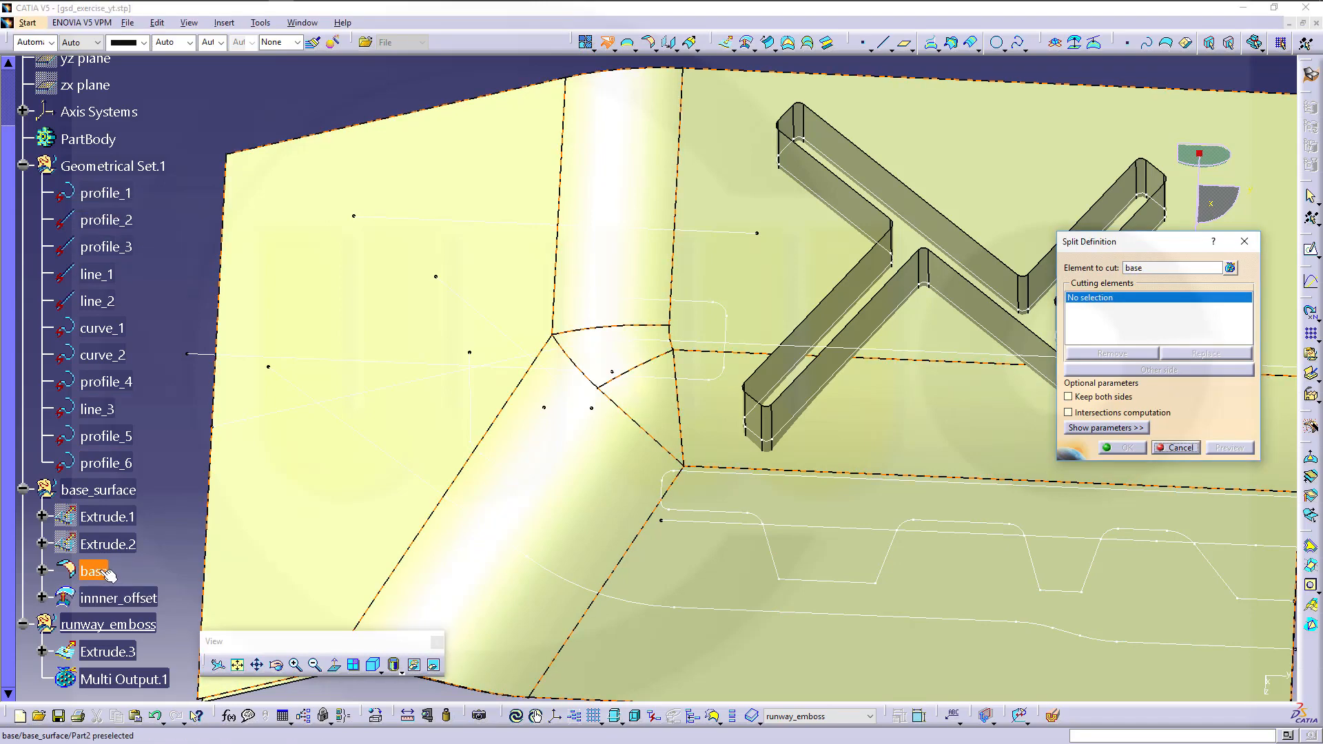
click(129, 654)
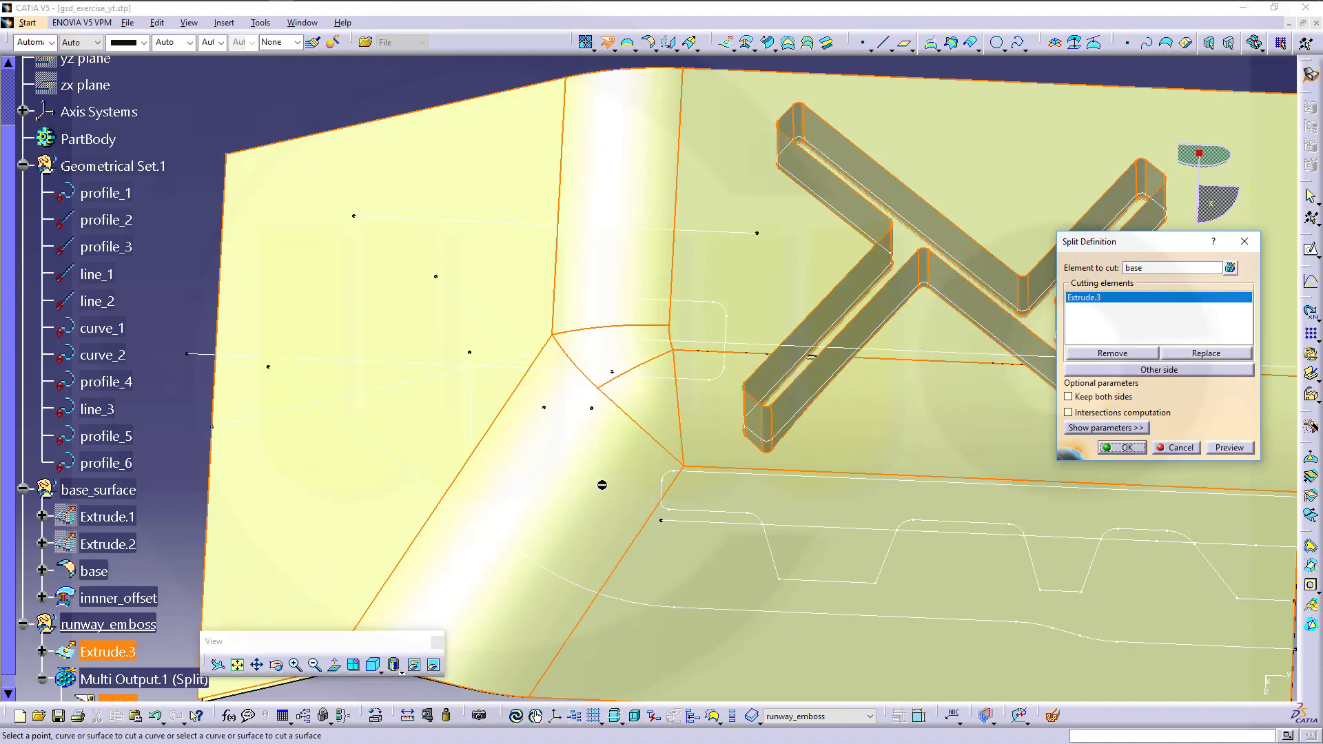
Compare both sides of the split and keep the runway-shaped portion of base inside the extruded walls
middle_drag(755, 384, 746, 250)
middle_drag(990, 367, 915, 406)
click(1165, 373)
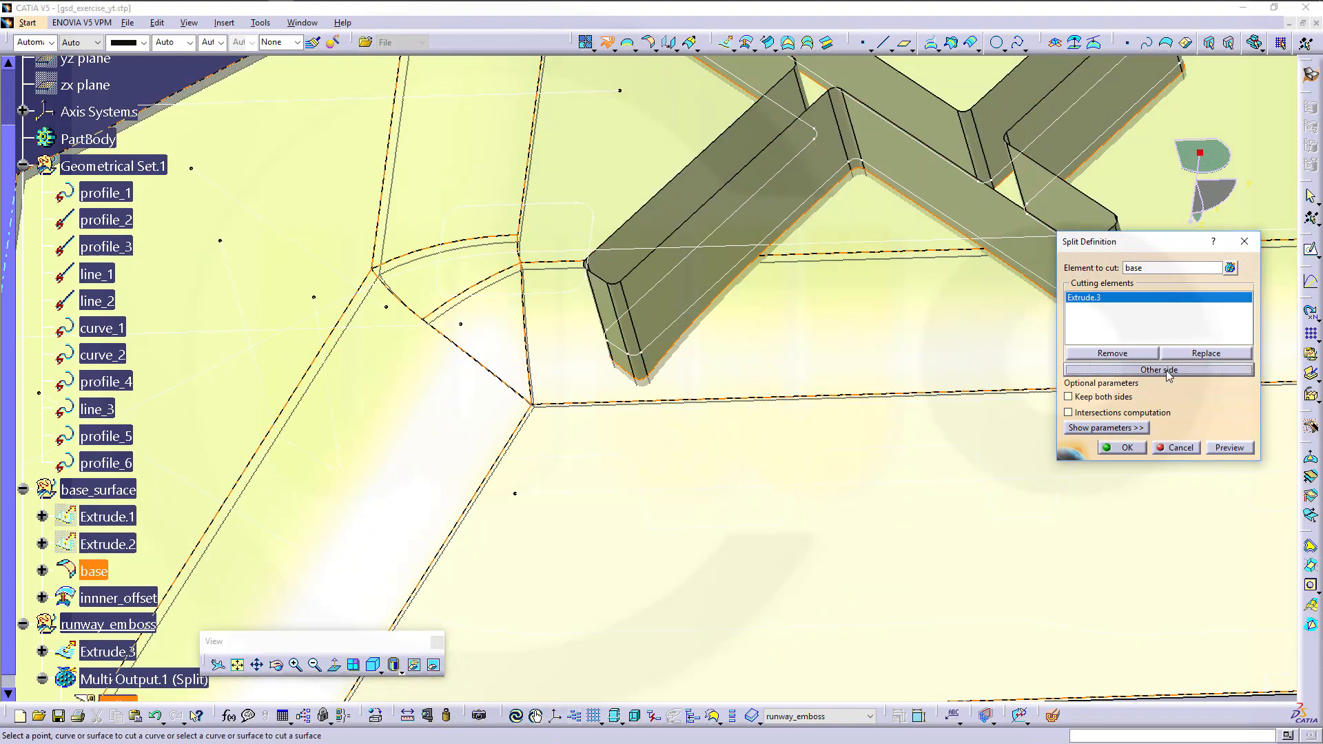
click(1167, 371)
middle_drag(771, 299, 756, 373)
middle_drag(758, 382, 644, 135)
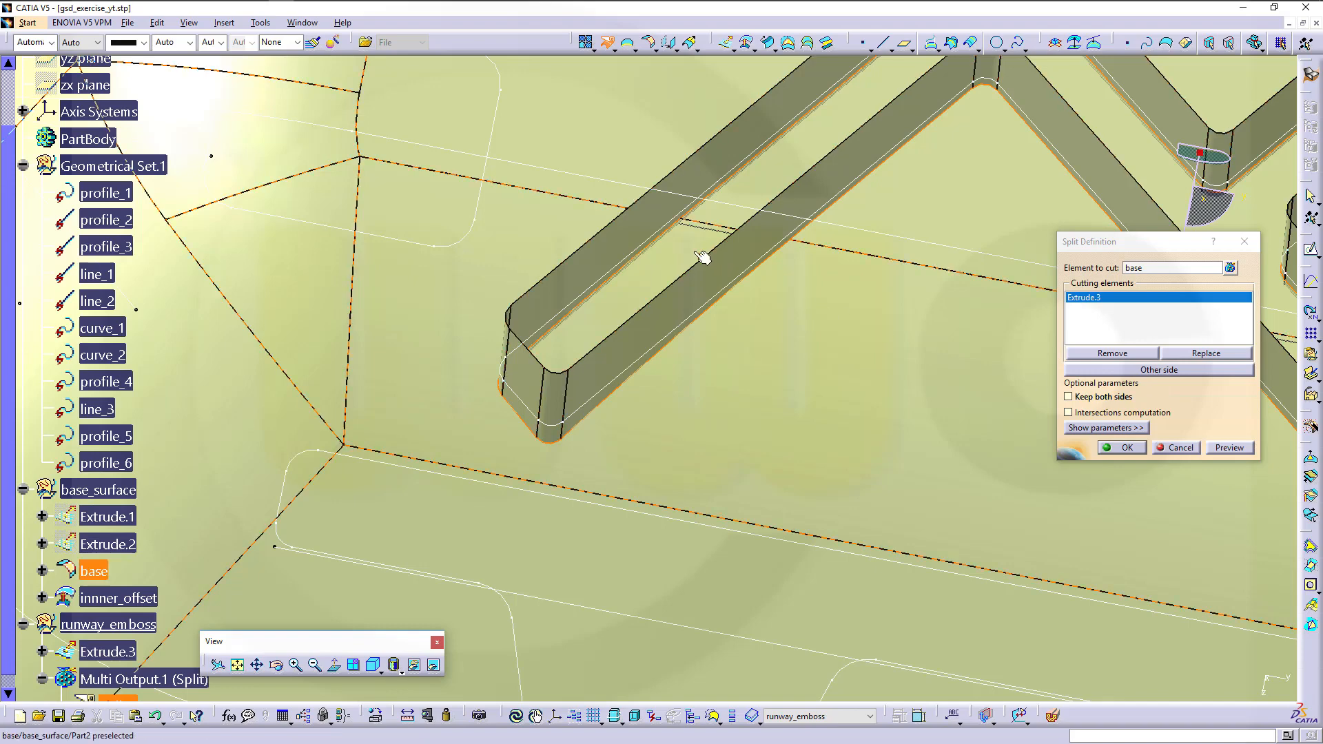
click(1151, 372)
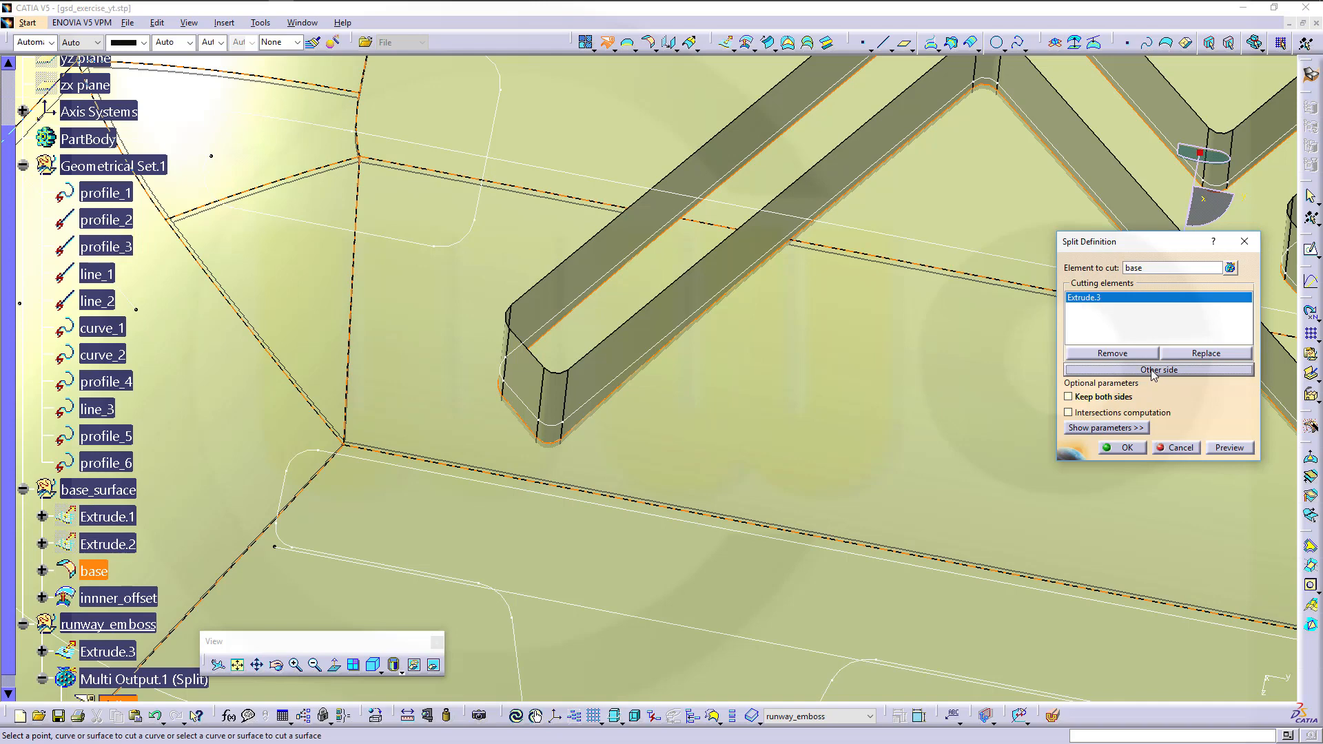
click(1152, 372)
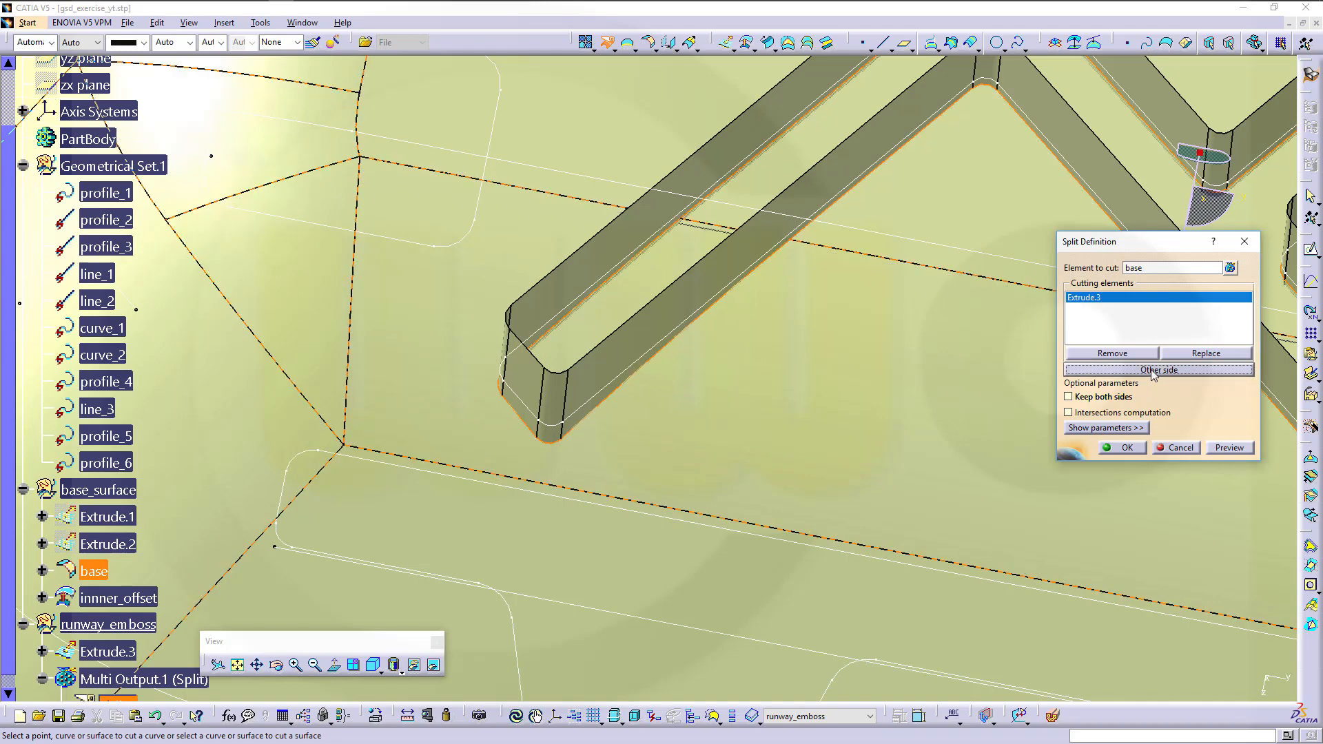
click(1151, 372)
Hide innner_offset and complete the split of the base surface
middle_drag(781, 341, 713, 298)
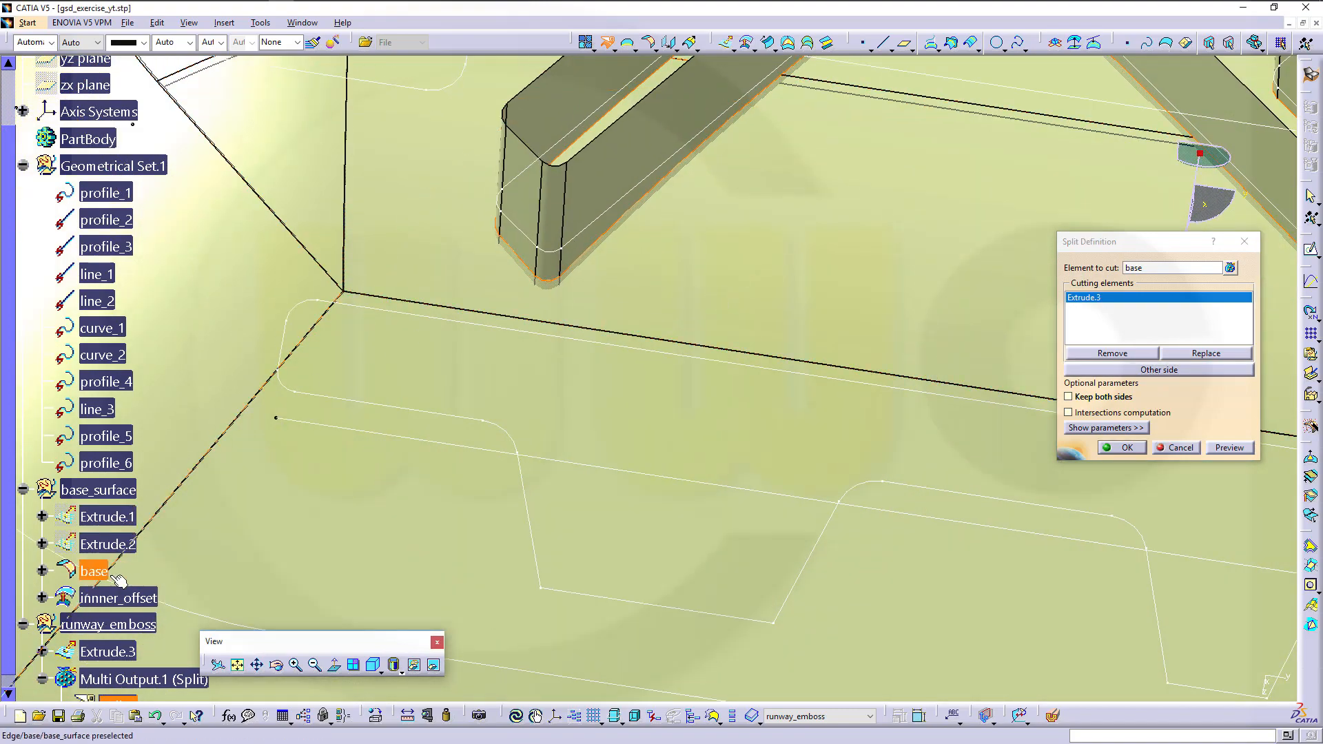
right_click(122, 602)
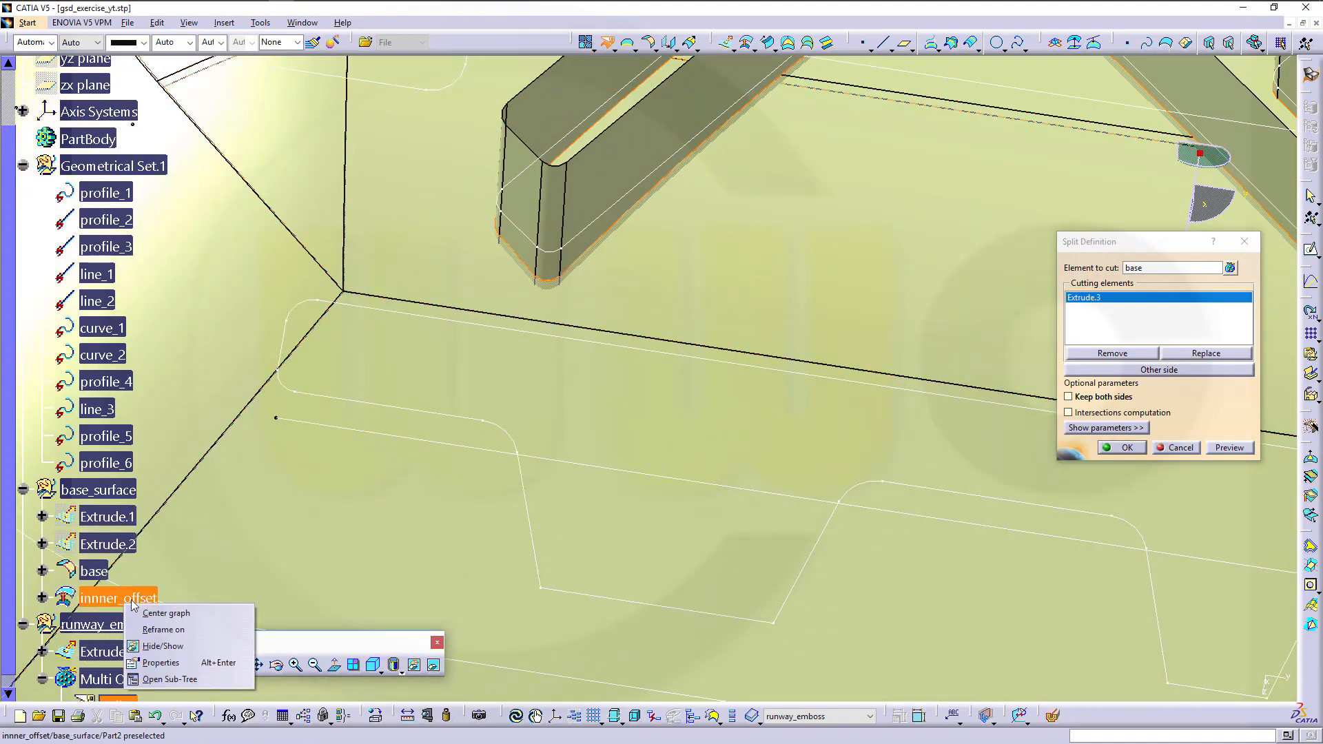
click(168, 630)
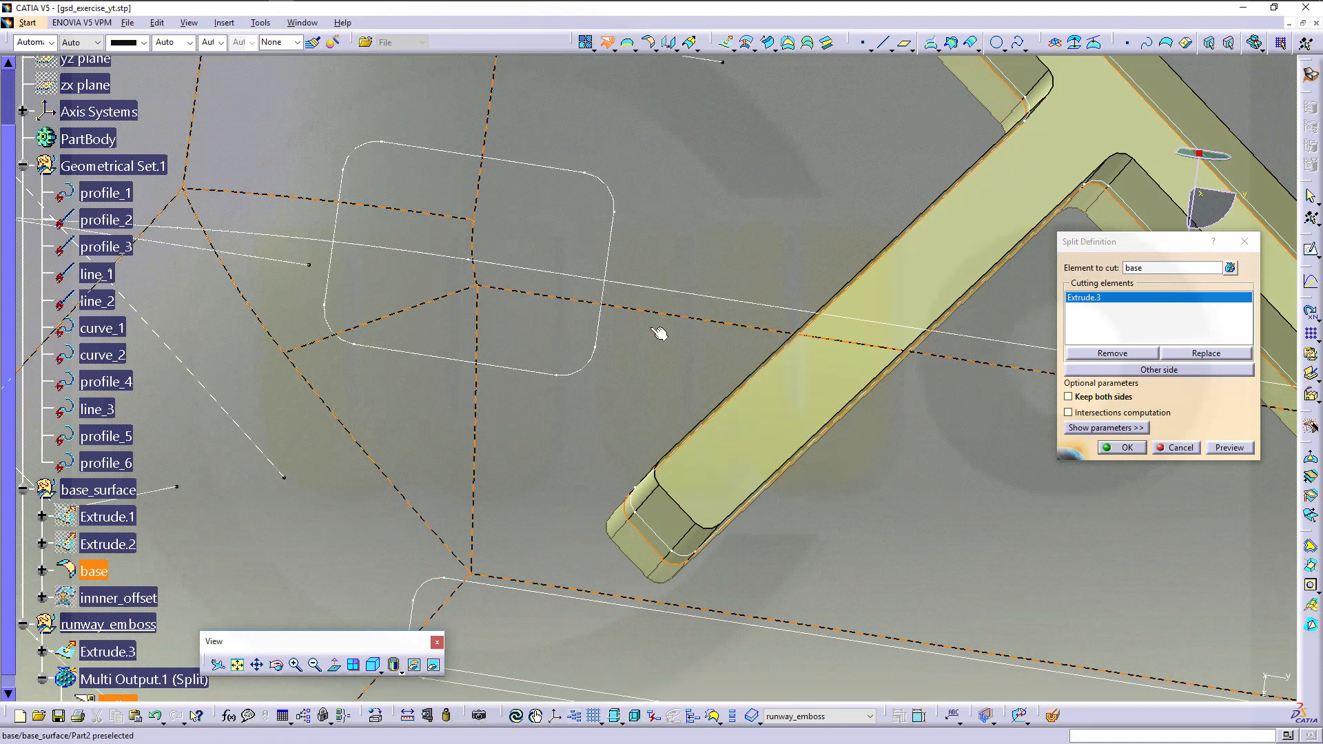
middle_drag(954, 227, 922, 426)
click(1128, 448)
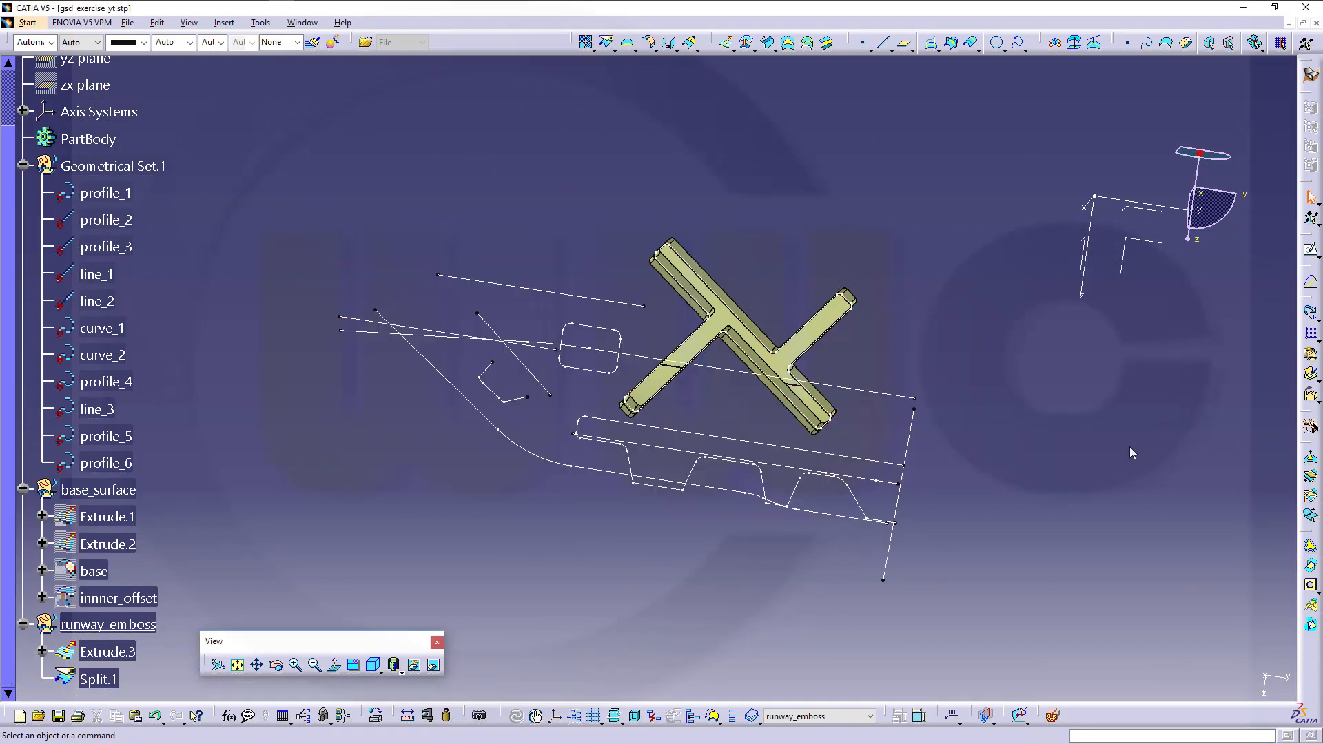
Hide Extrude.3 so that only the split runway surface stays displayed with the curves
middle_drag(758, 398, 879, 308)
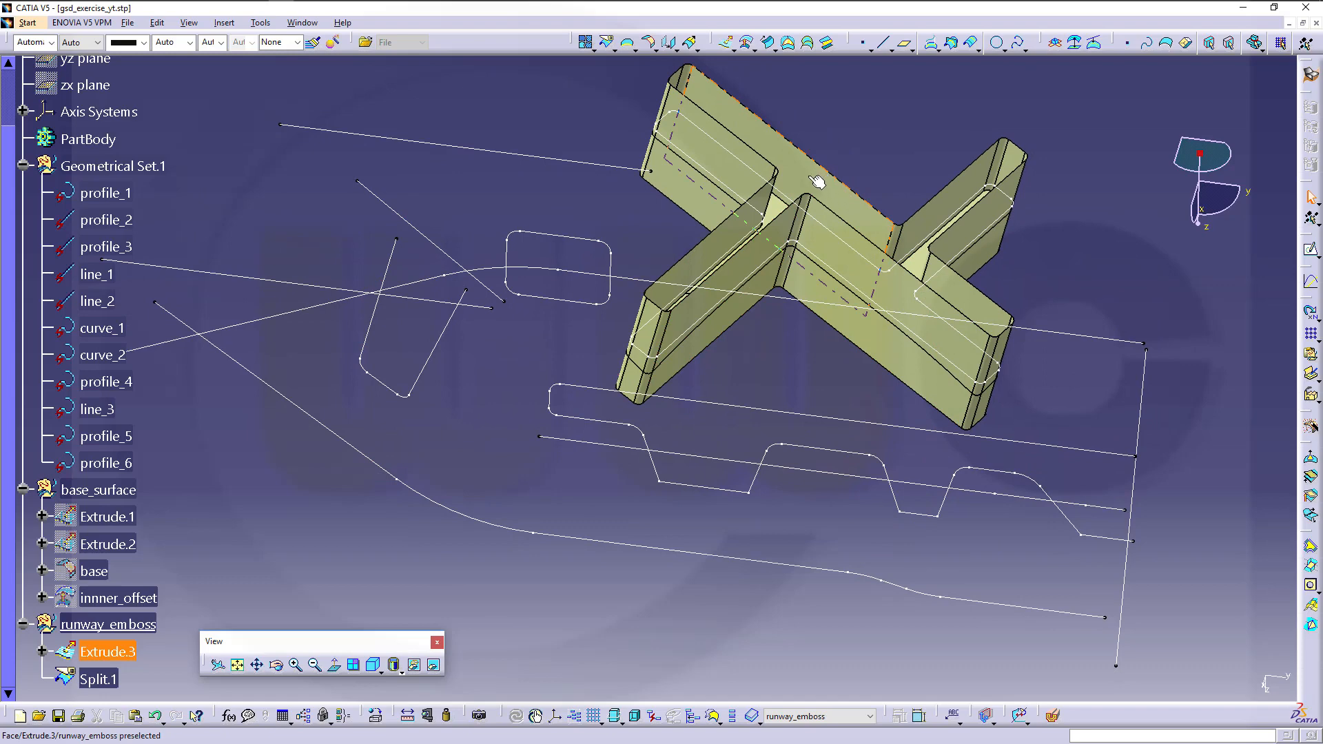
click(110, 651)
right_click(117, 651)
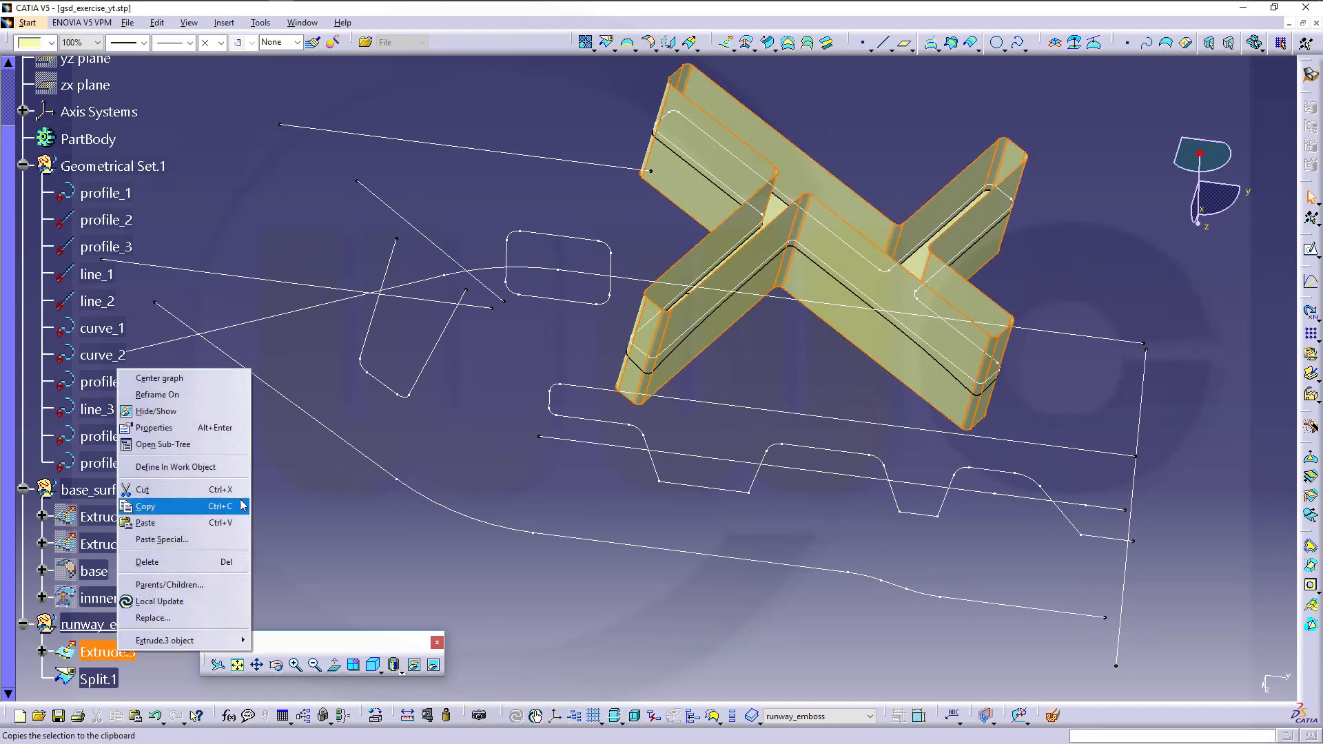
click(197, 412)
middle_drag(605, 275, 689, 210)
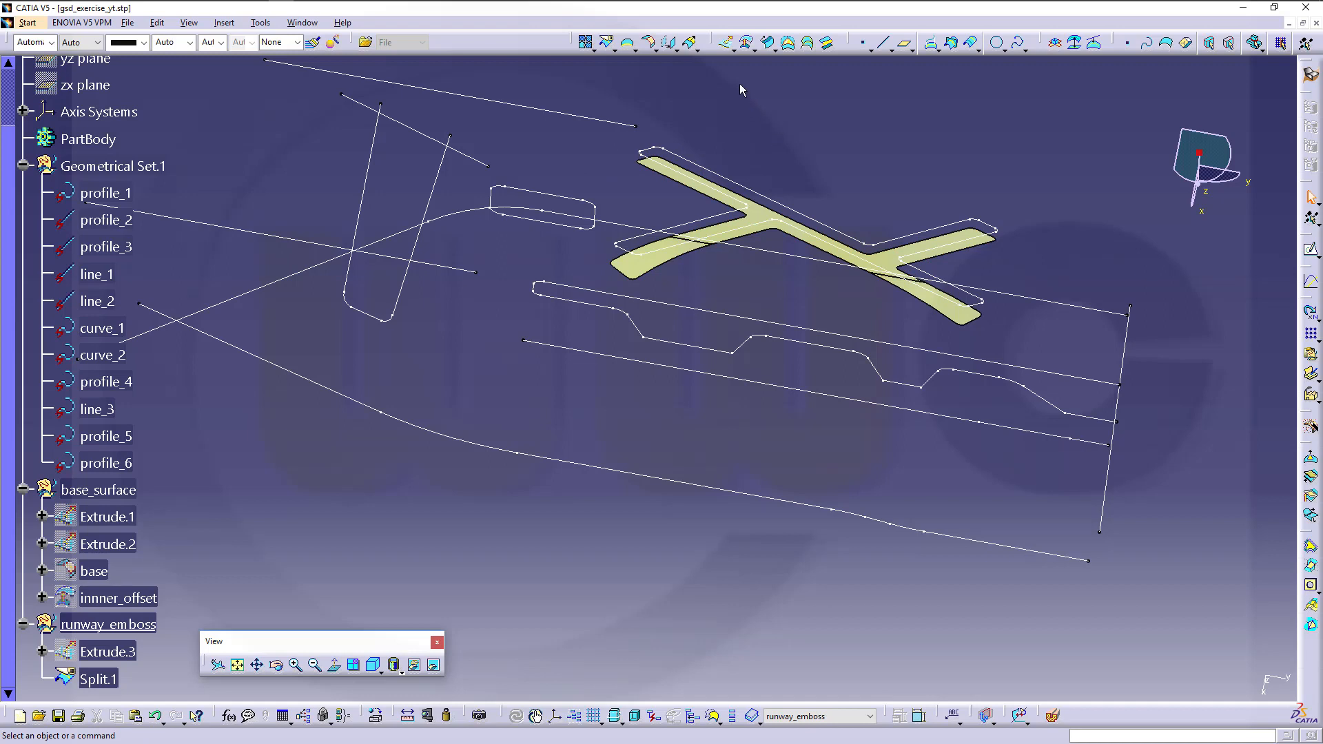
Create a 6 mm offset surface from Split.1
click(747, 42)
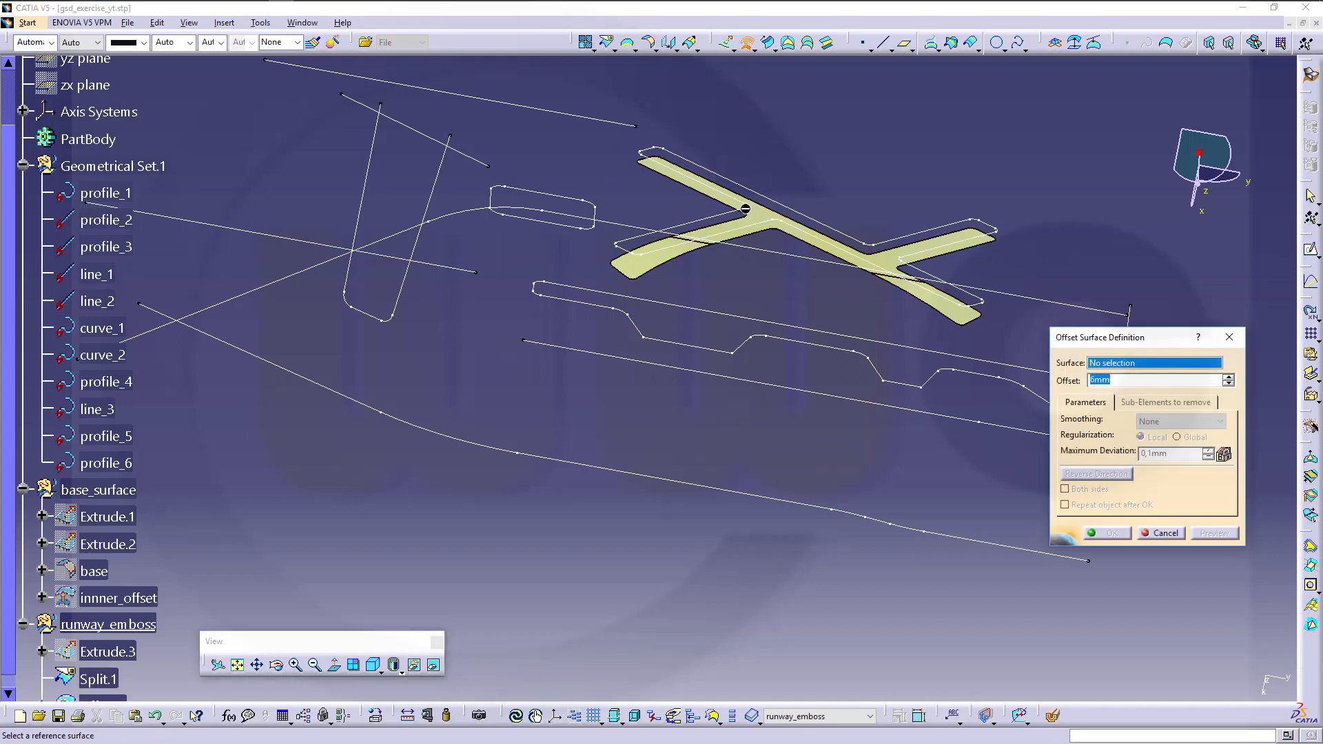
click(761, 222)
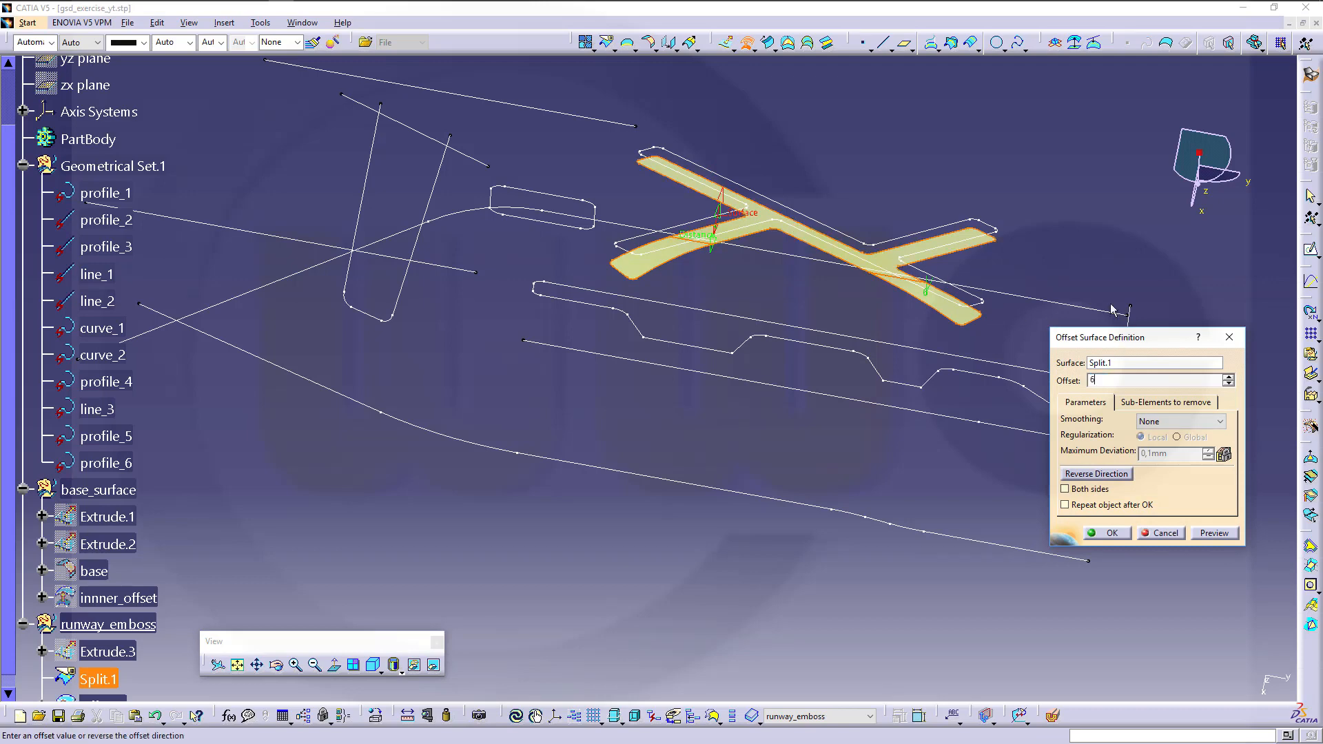
key(Tab)
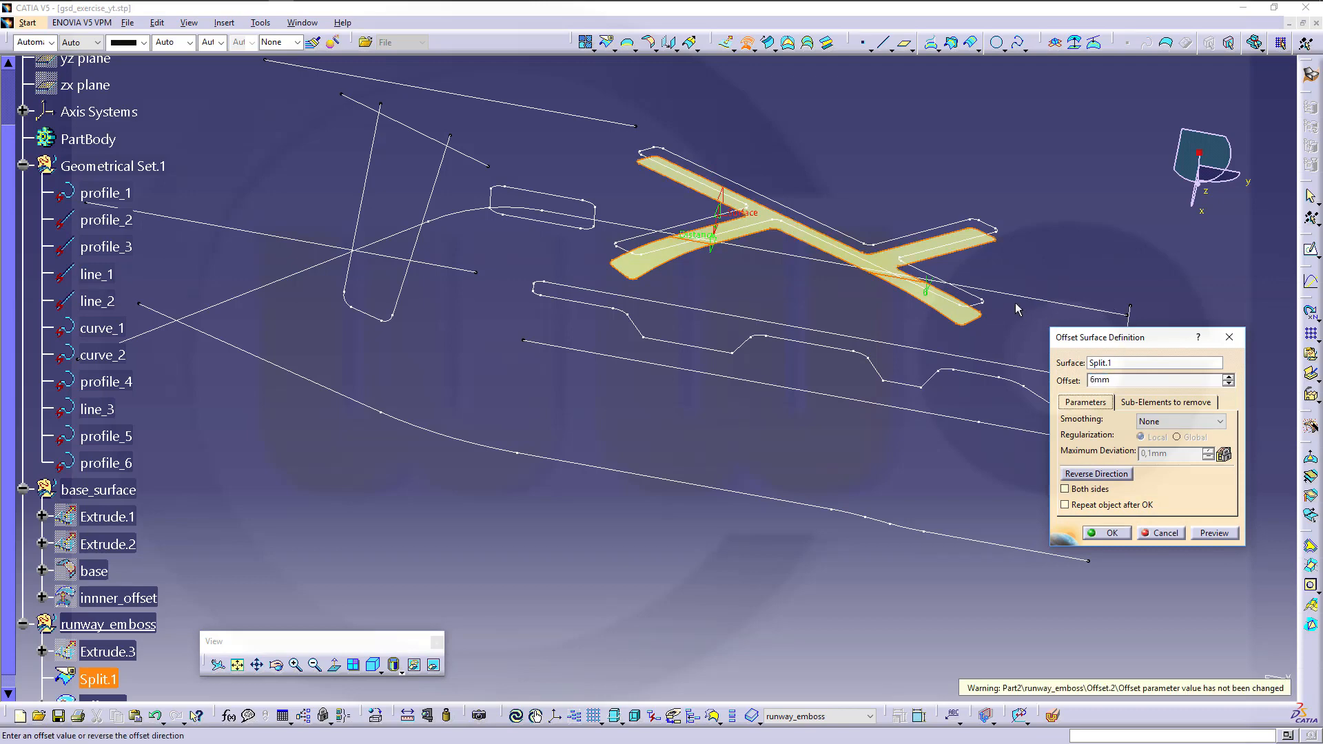
ctrl+middle_drag(829, 324, 797, 376)
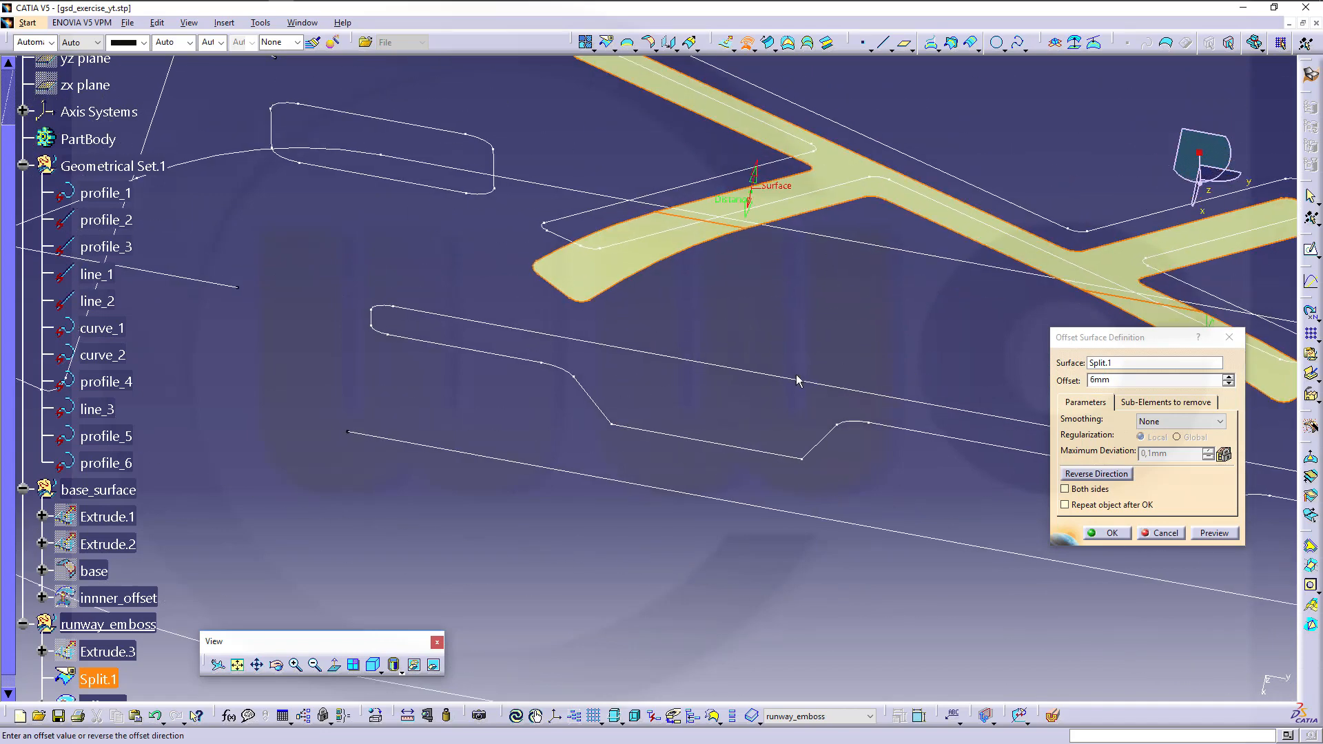
click(1218, 539)
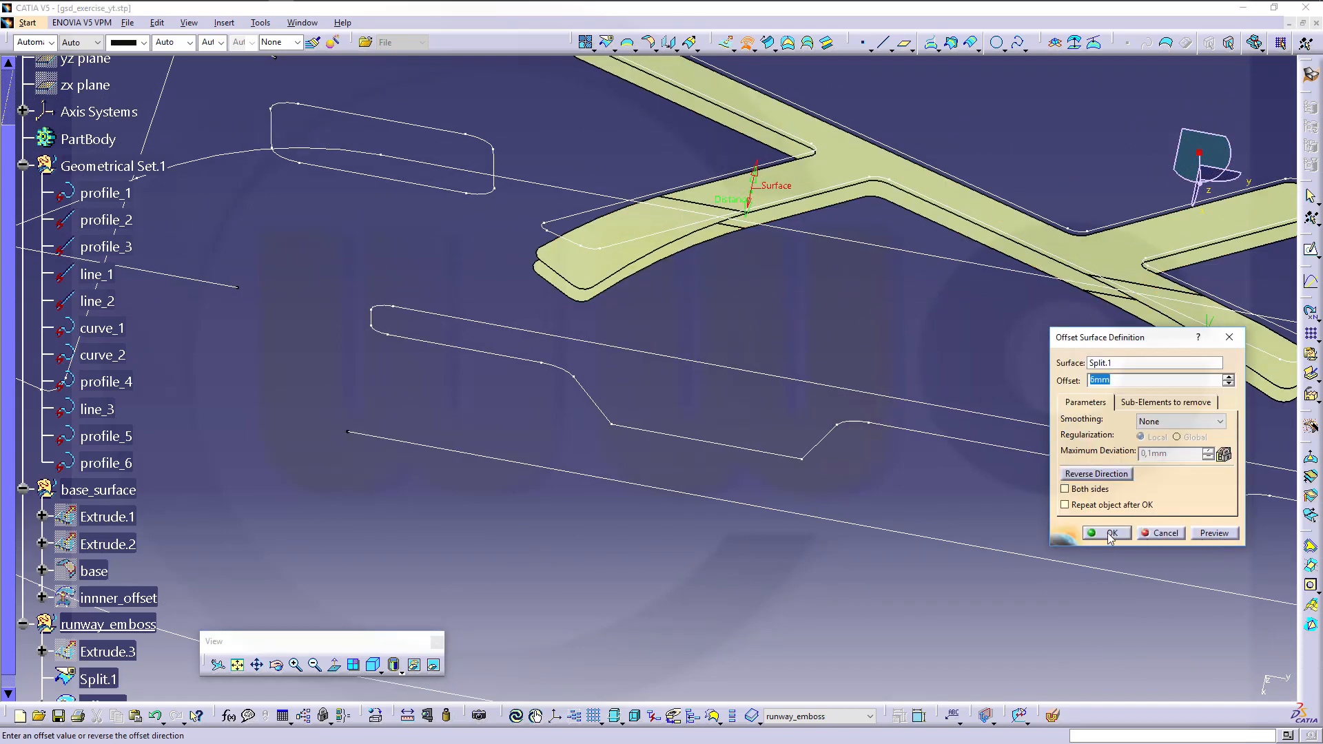
click(1110, 538)
Hide Split.1 and show Extrude.3 again
mouse_move(633, 396)
middle_down()
mouse_move(653, 364)
mouse_move(647, 398)
middle_up()
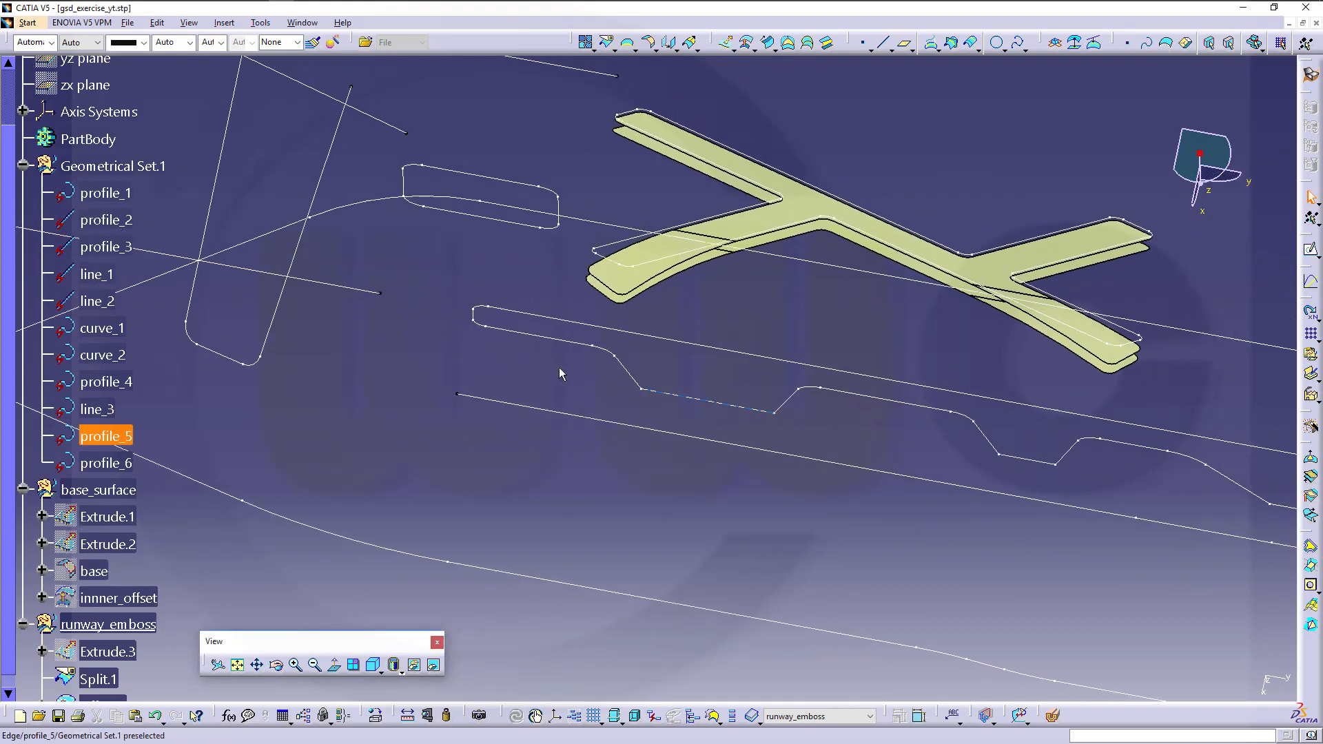
middle_drag(560, 369, 756, 423)
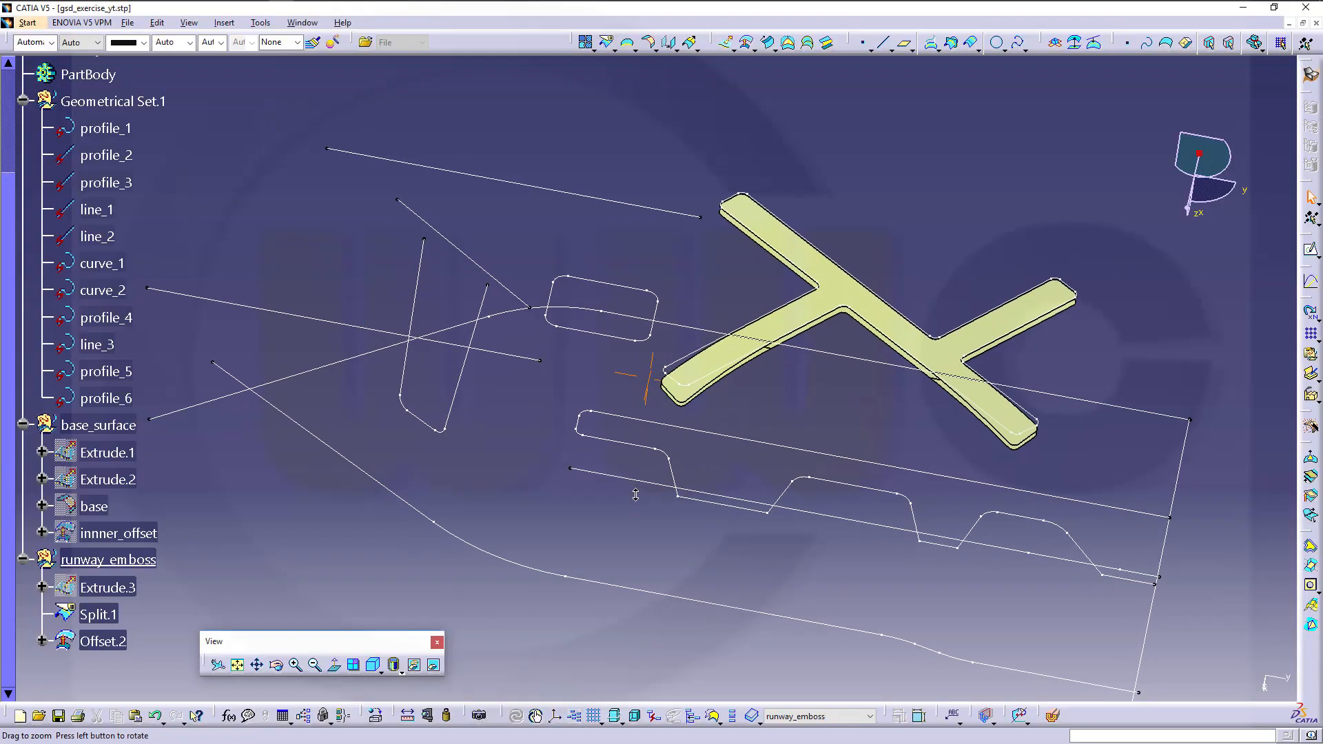
middle_drag(676, 423, 687, 428)
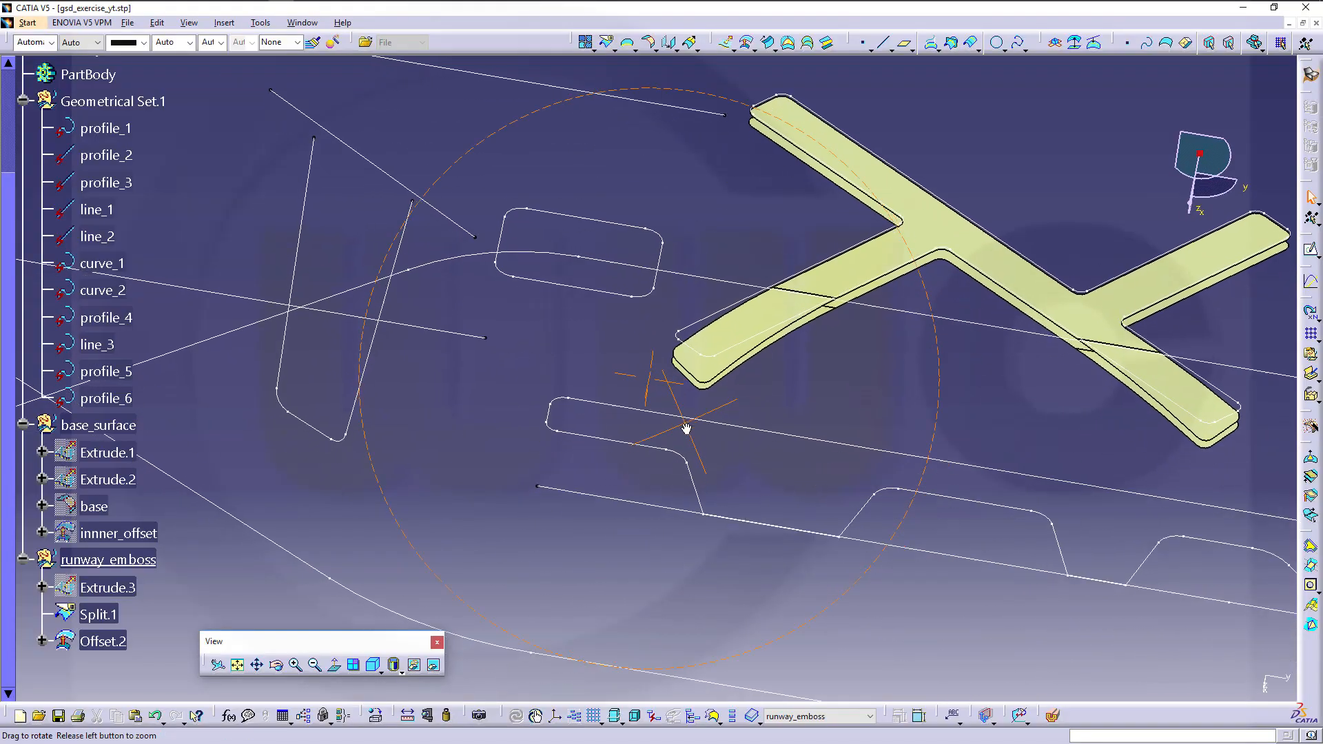
right_click(100, 614)
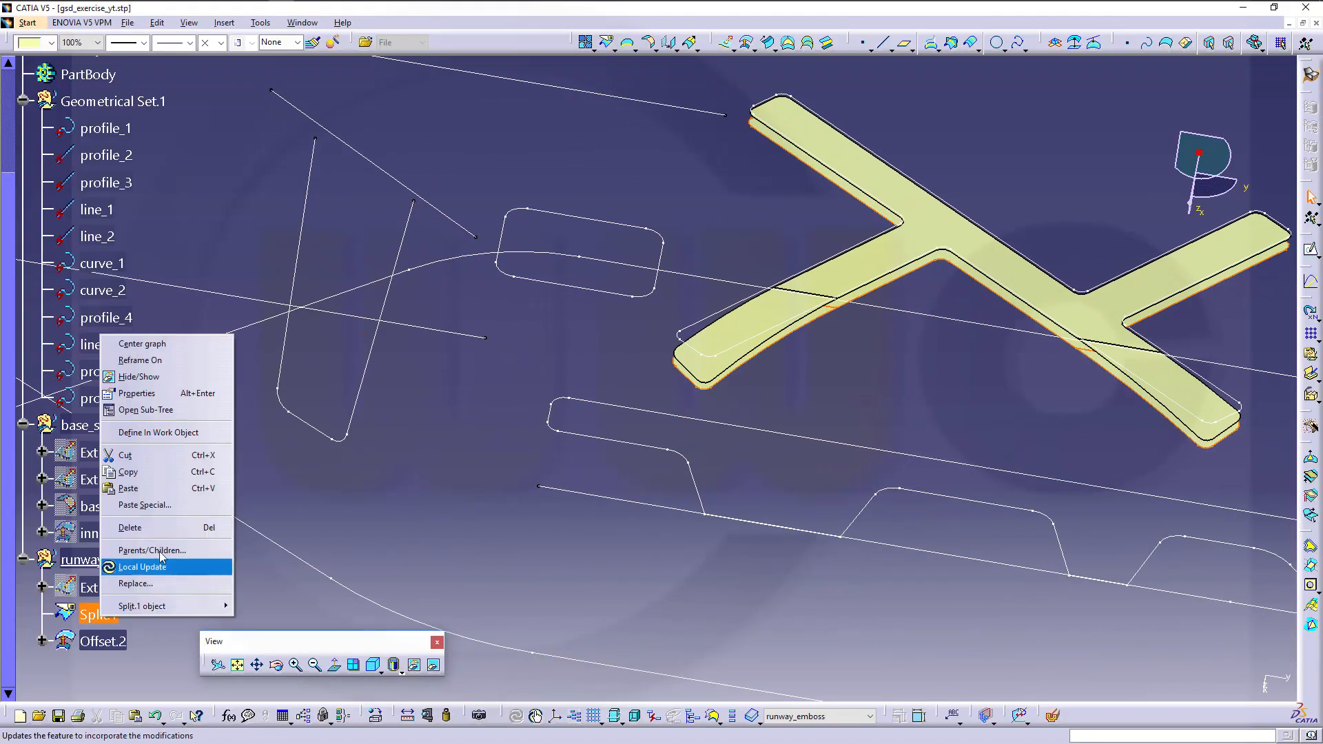
click(178, 377)
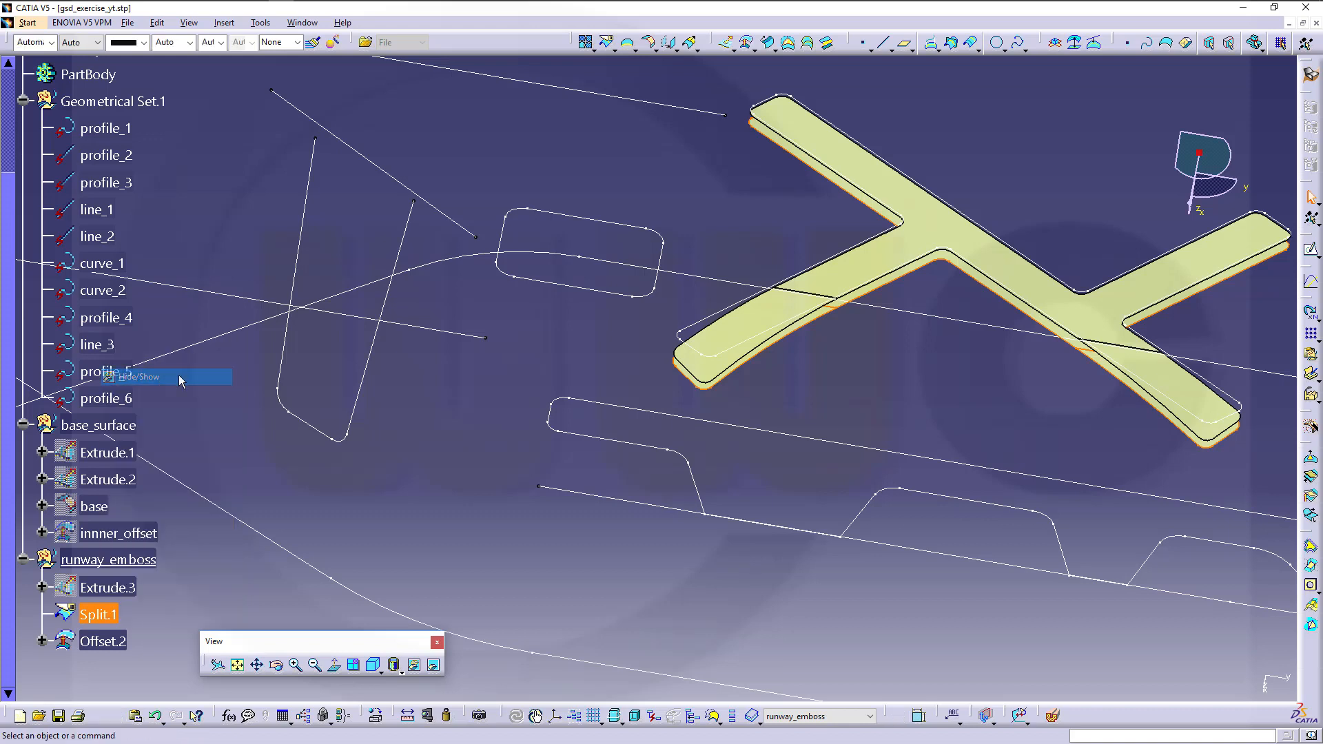
right_click(98, 591)
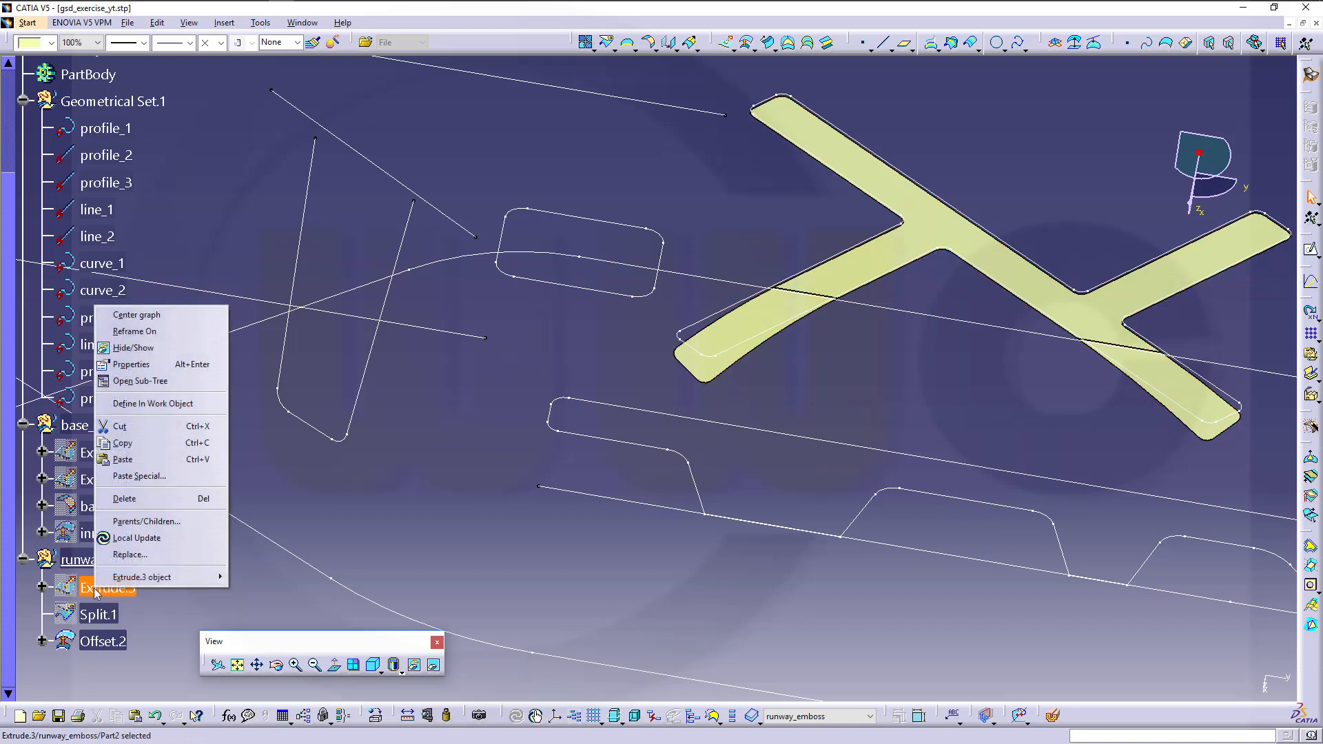
click(170, 357)
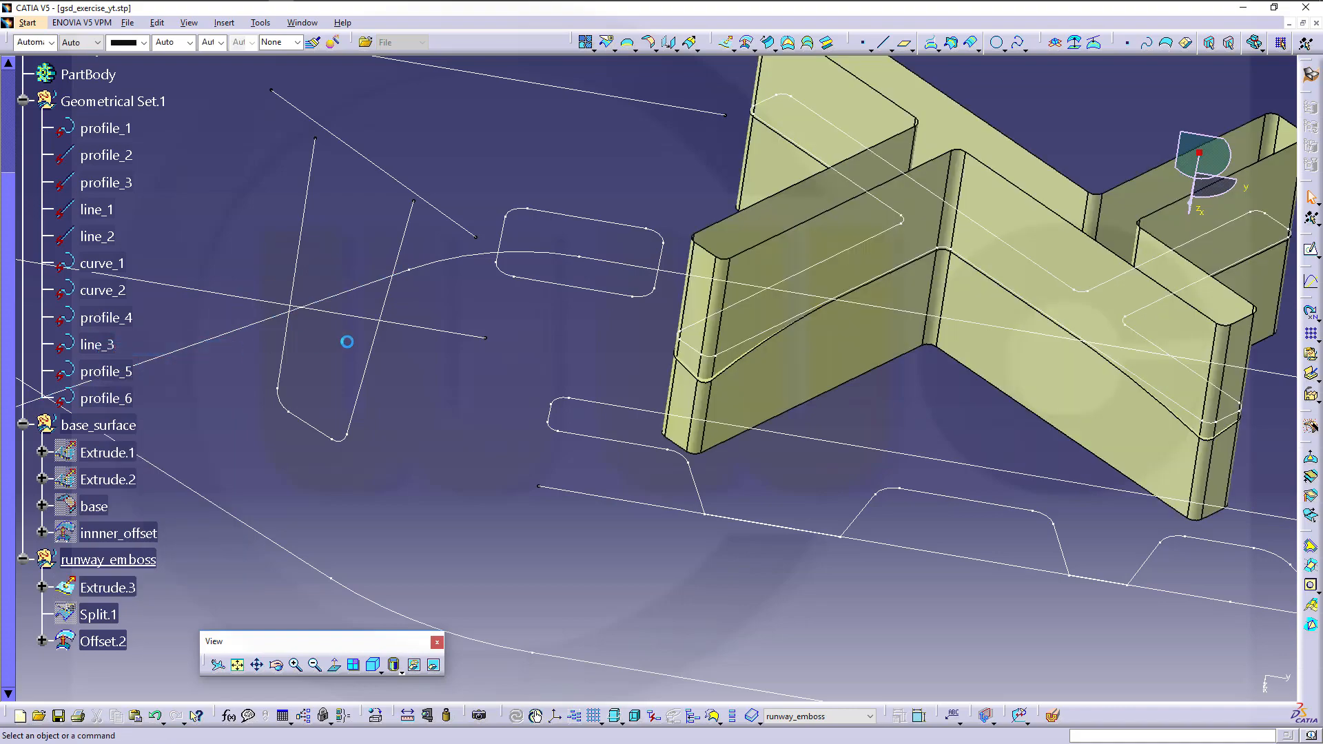
Set up a 3 mm BiTangent fillet with Offset.2 as the first support and Extrude.3 as the second, trimming both
middle_drag(445, 348, 634, 304)
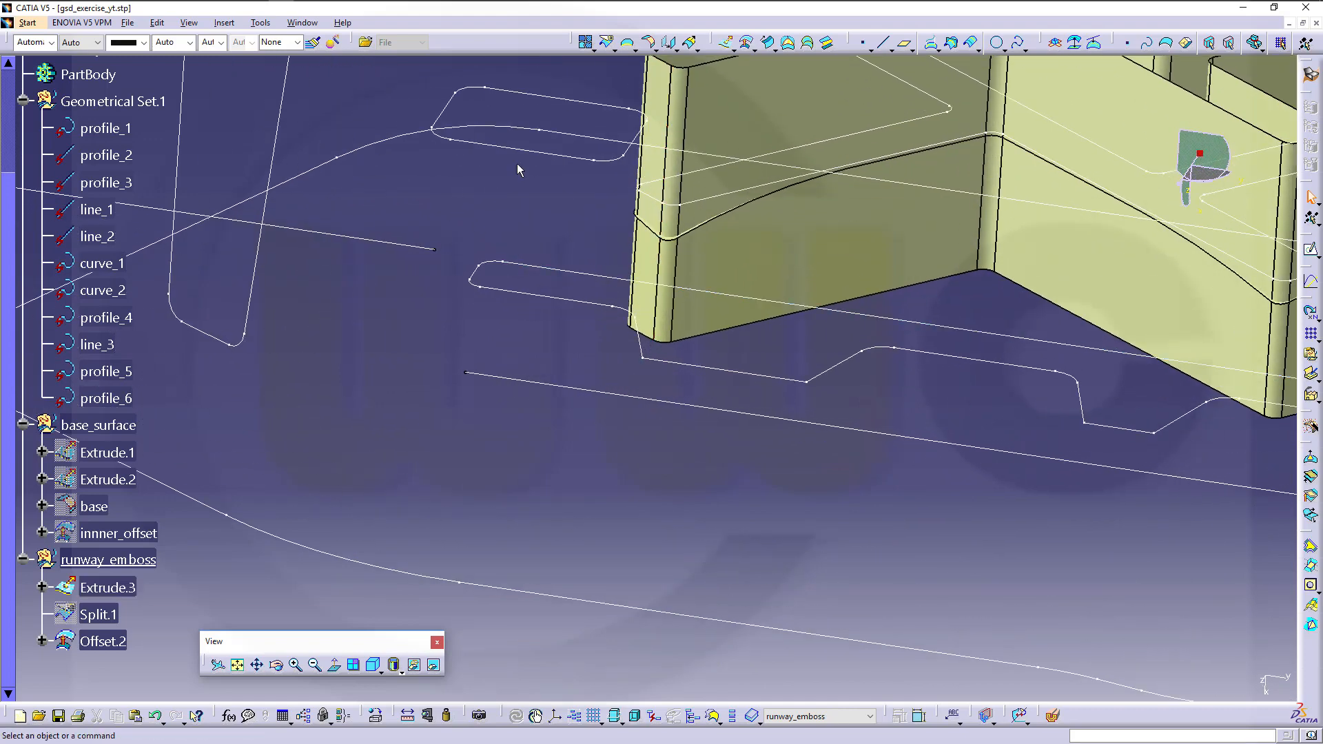
click(650, 43)
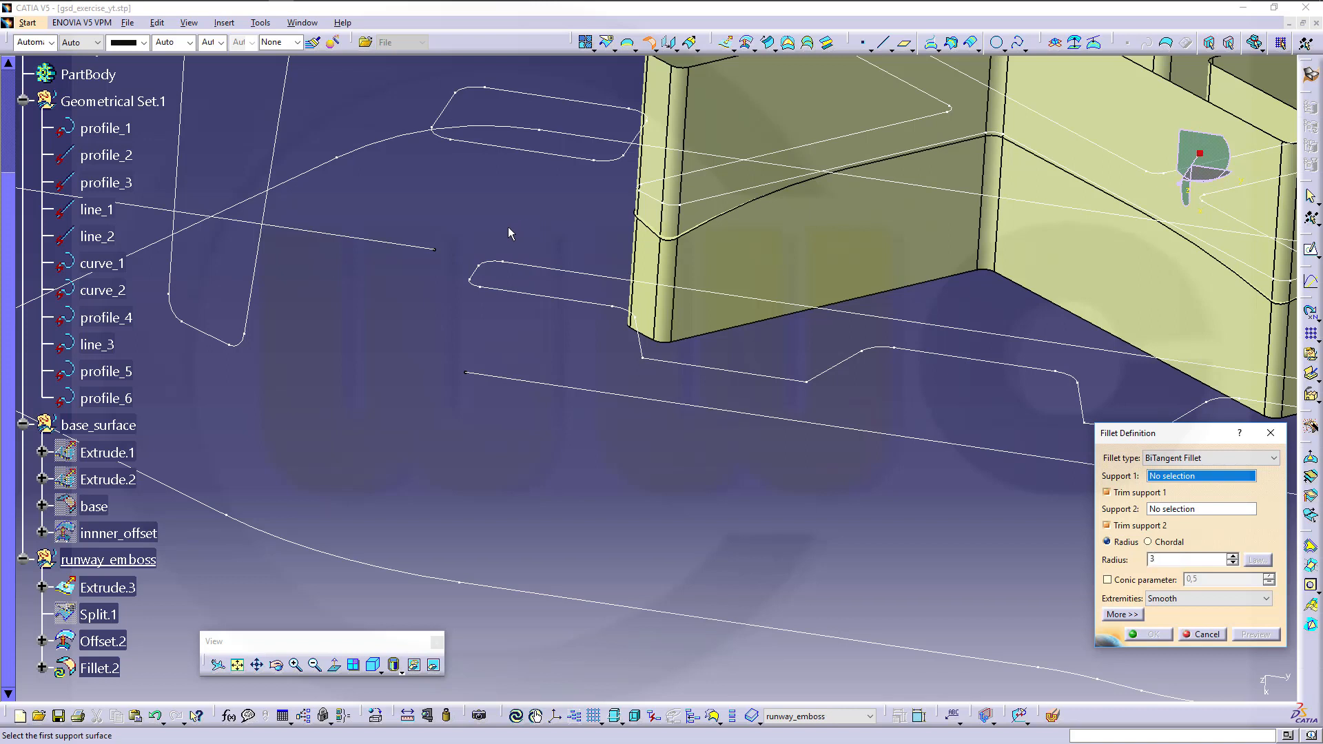
middle_drag(706, 390, 747, 314)
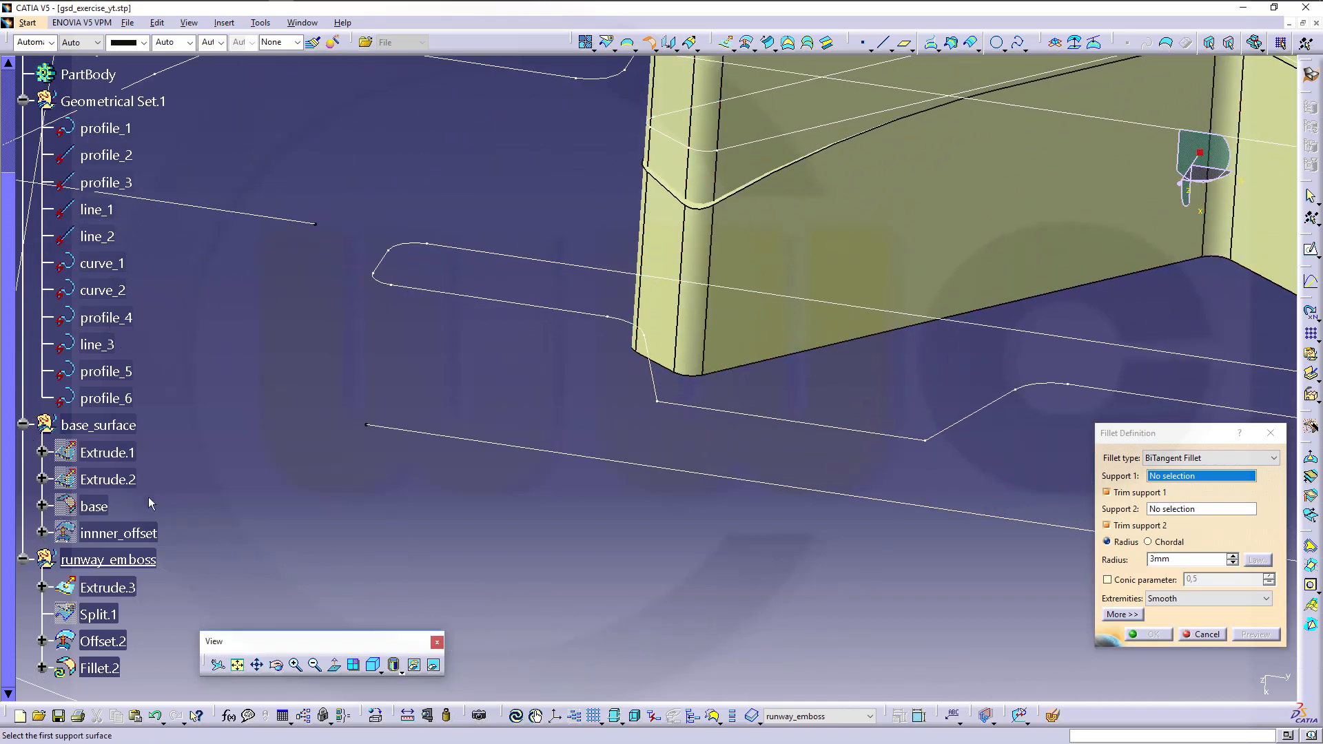
click(110, 641)
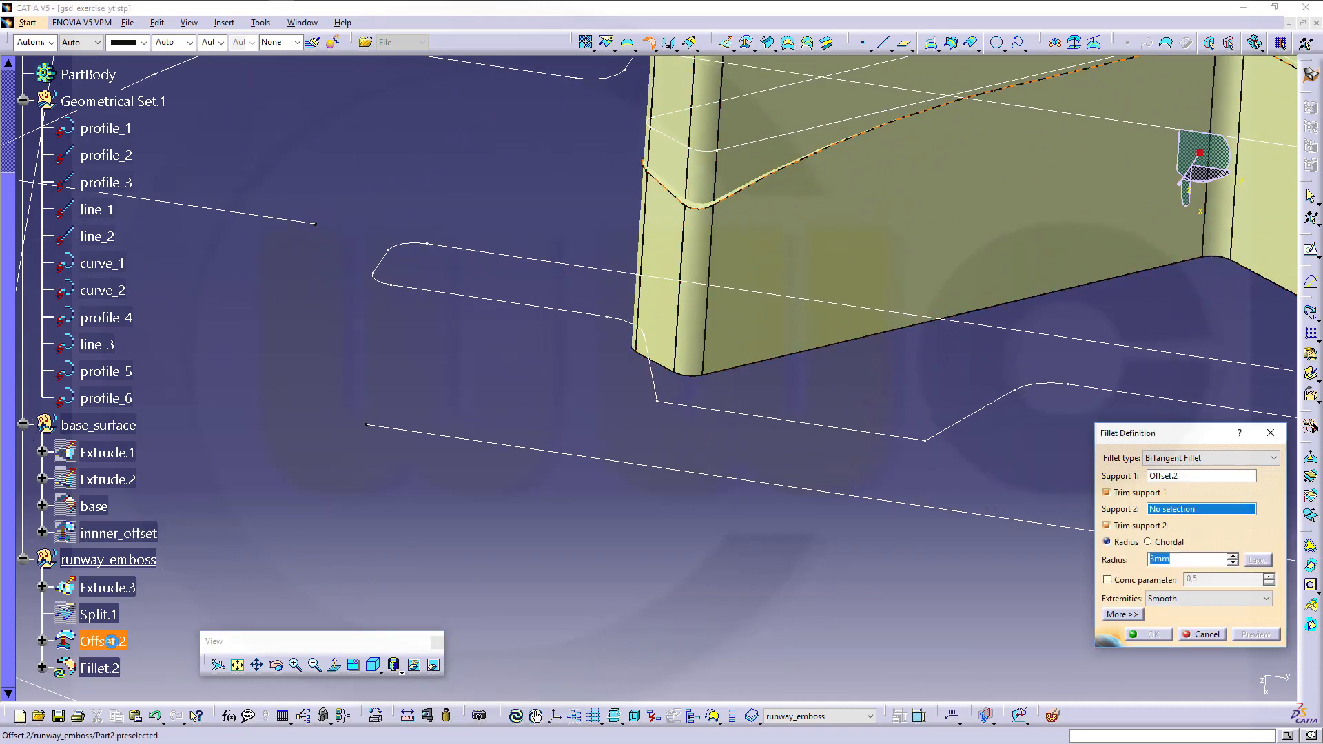
click(105, 588)
middle_drag(394, 436, 577, 343)
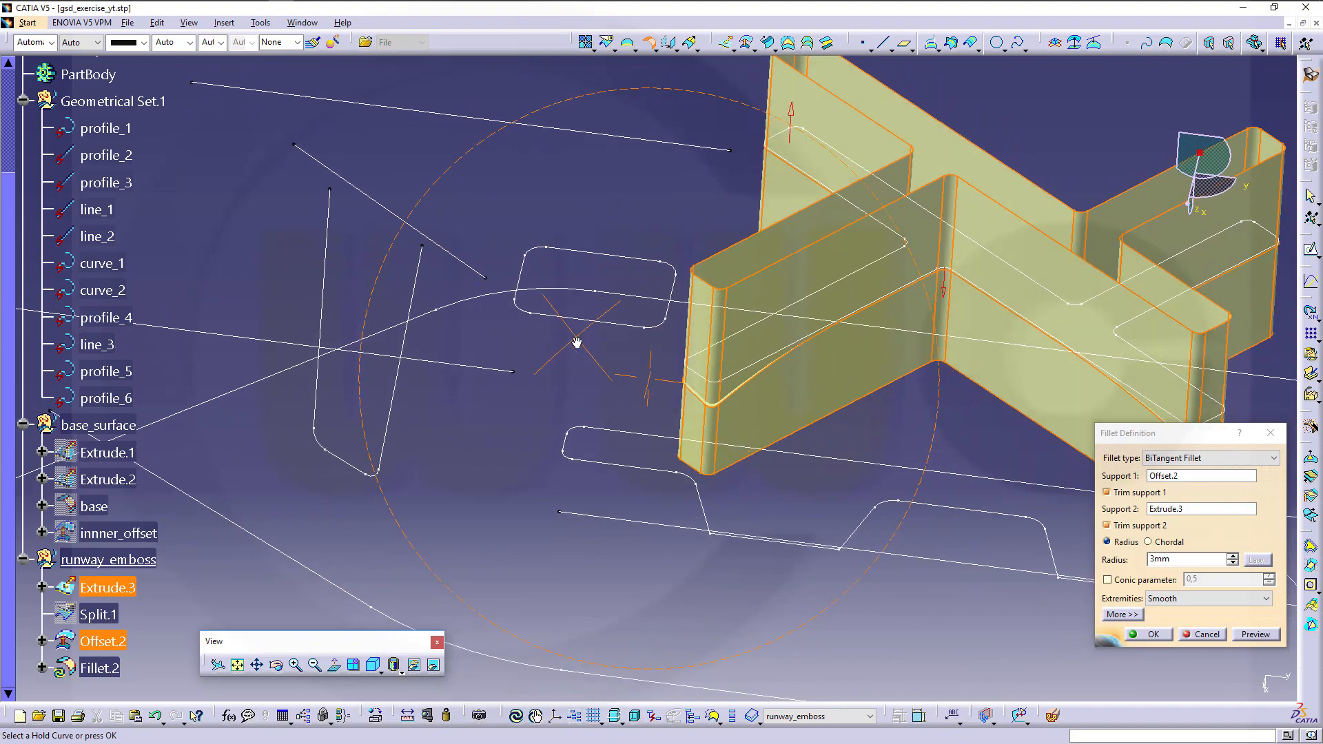
Reverse the fillet direction on the offset surface to point downward and check the direction arrows of both supports
click(792, 124)
middle_drag(624, 297, 627, 416)
middle_drag(885, 510, 833, 441)
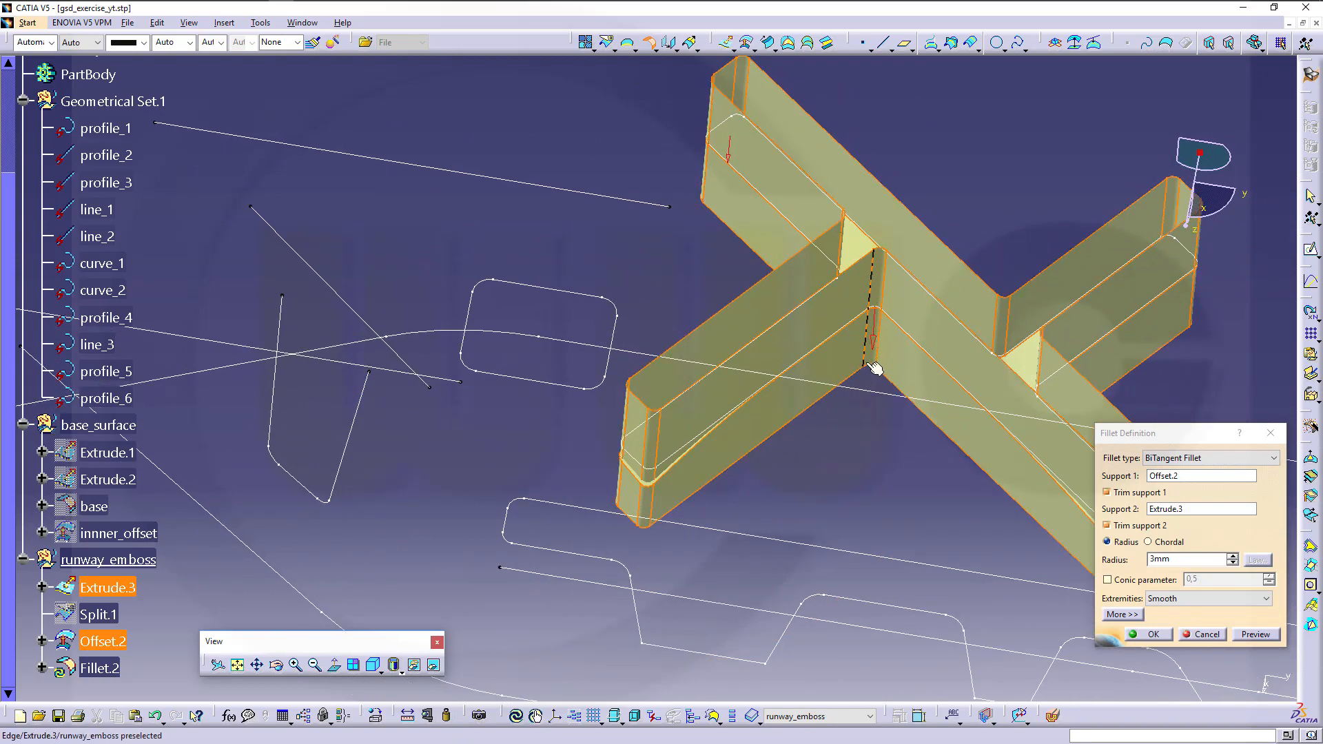
middle_drag(611, 299, 644, 230)
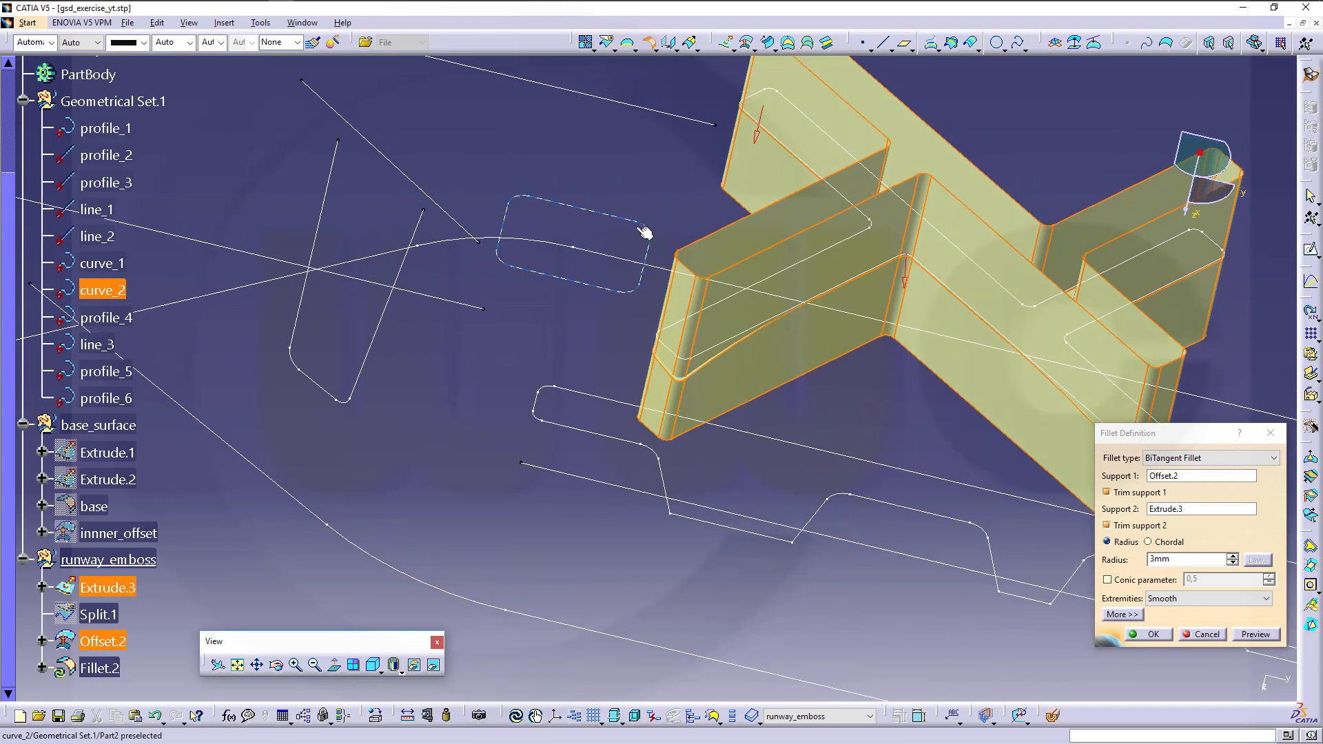
Preview the 3 mm fillet between Offset.2 and Extrude.3 and inspect the ribbon along the emboss walls
click(1262, 635)
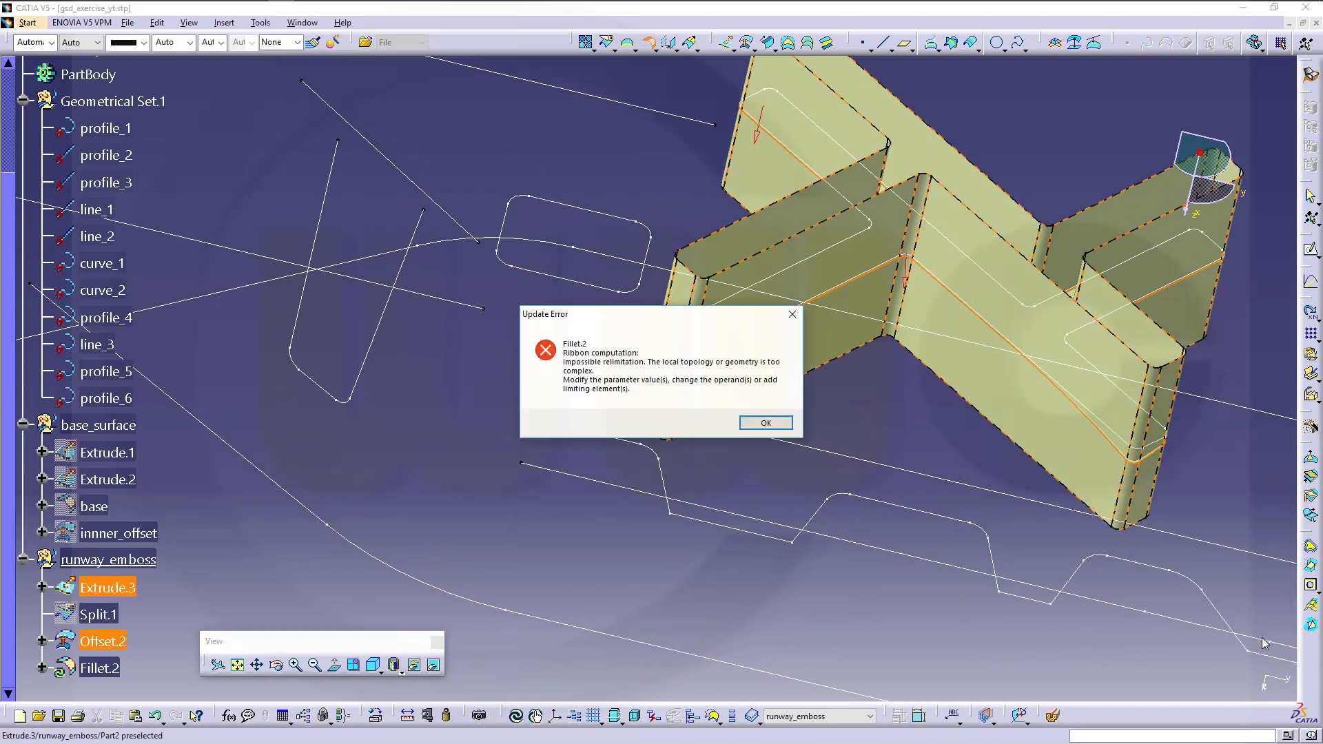
click(761, 427)
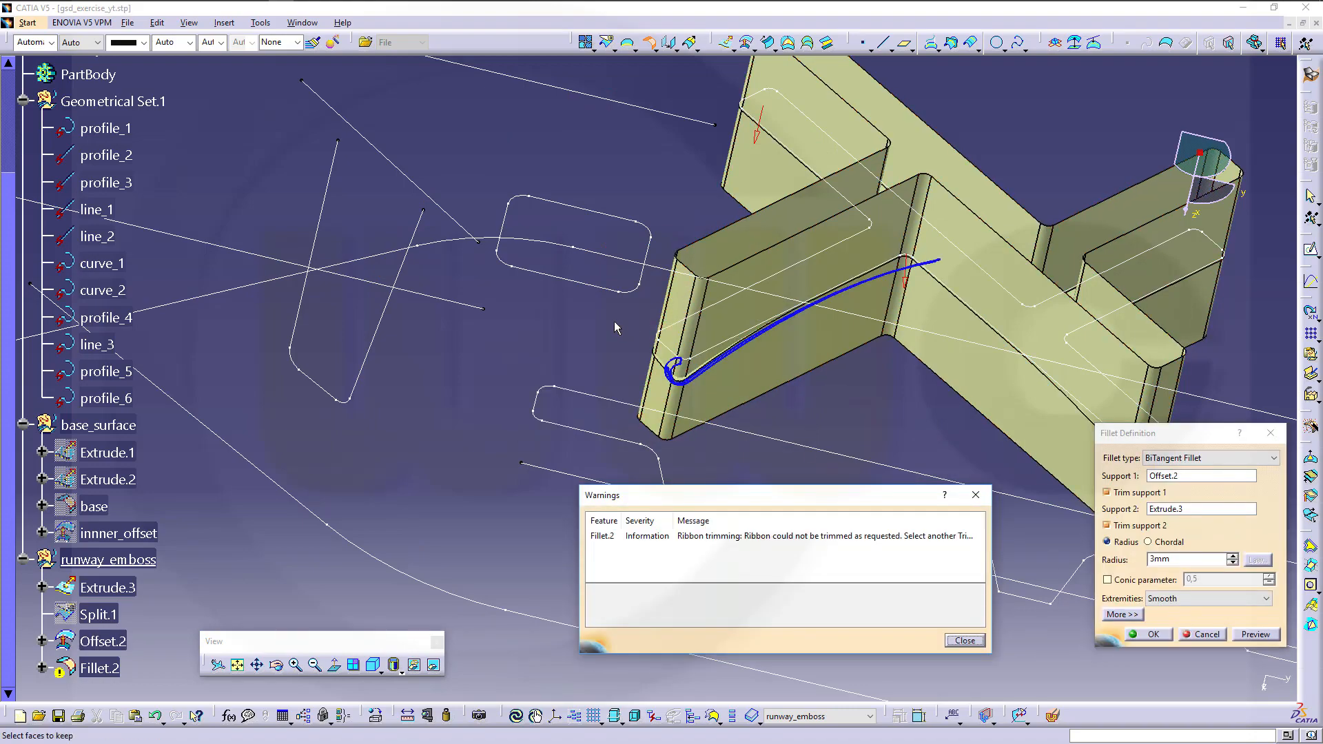
middle_drag(614, 322, 647, 276)
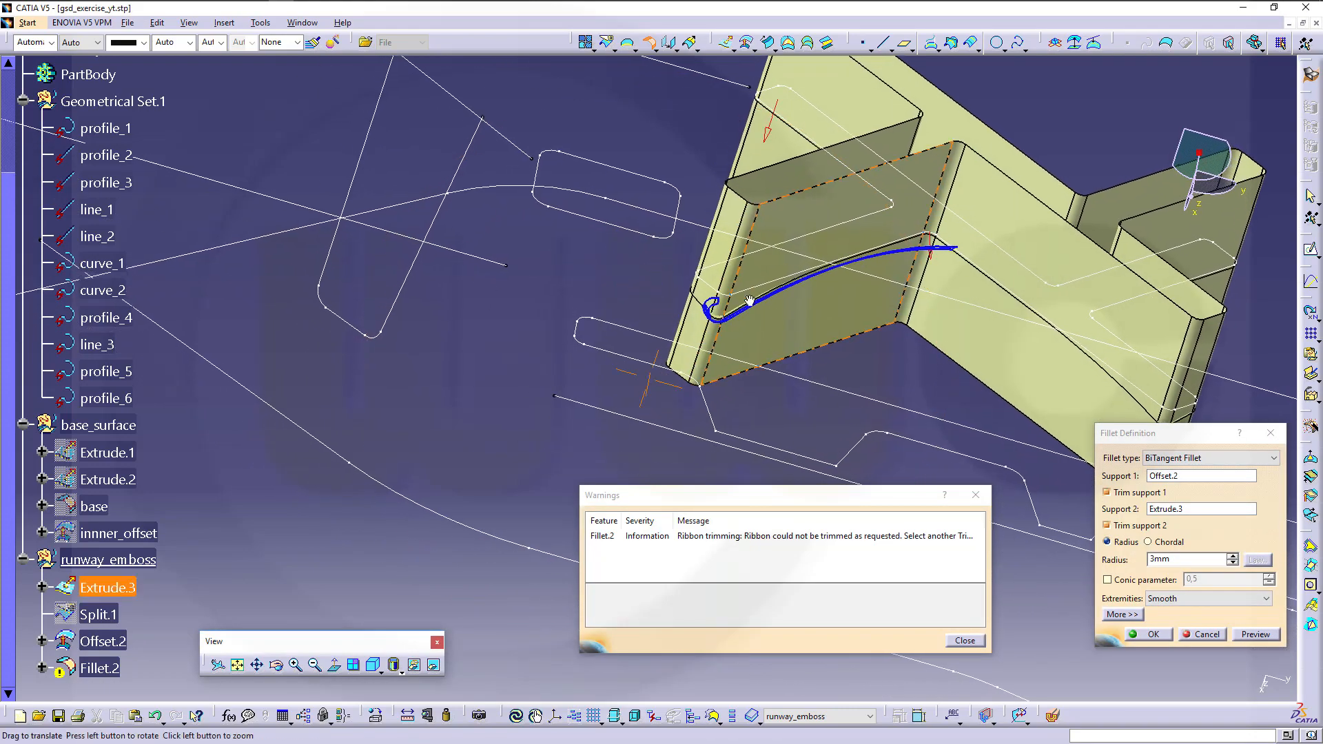
middle_drag(750, 299, 764, 217)
middle_drag(675, 186, 804, 216)
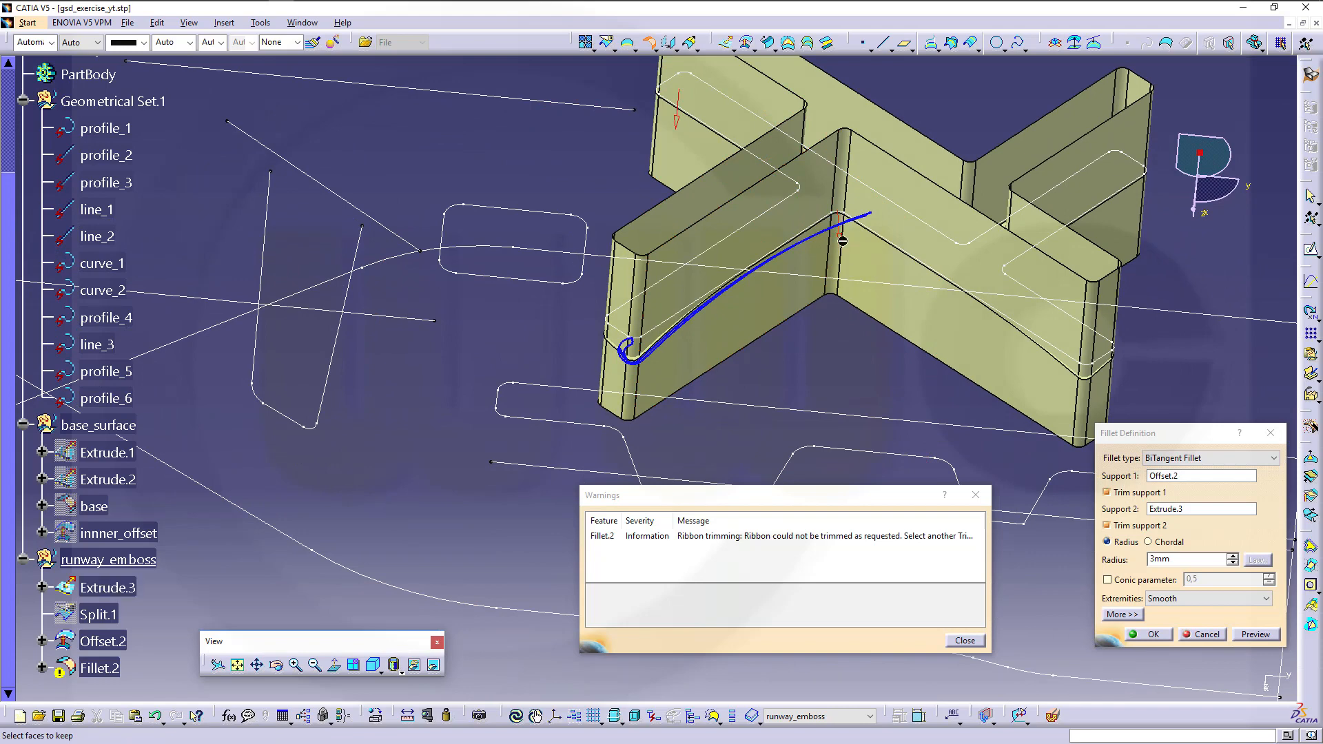
Reverse the fillet direction on Extrude.3 and create the 3 mm fillet with both supports trimmed
double_click(1161, 559)
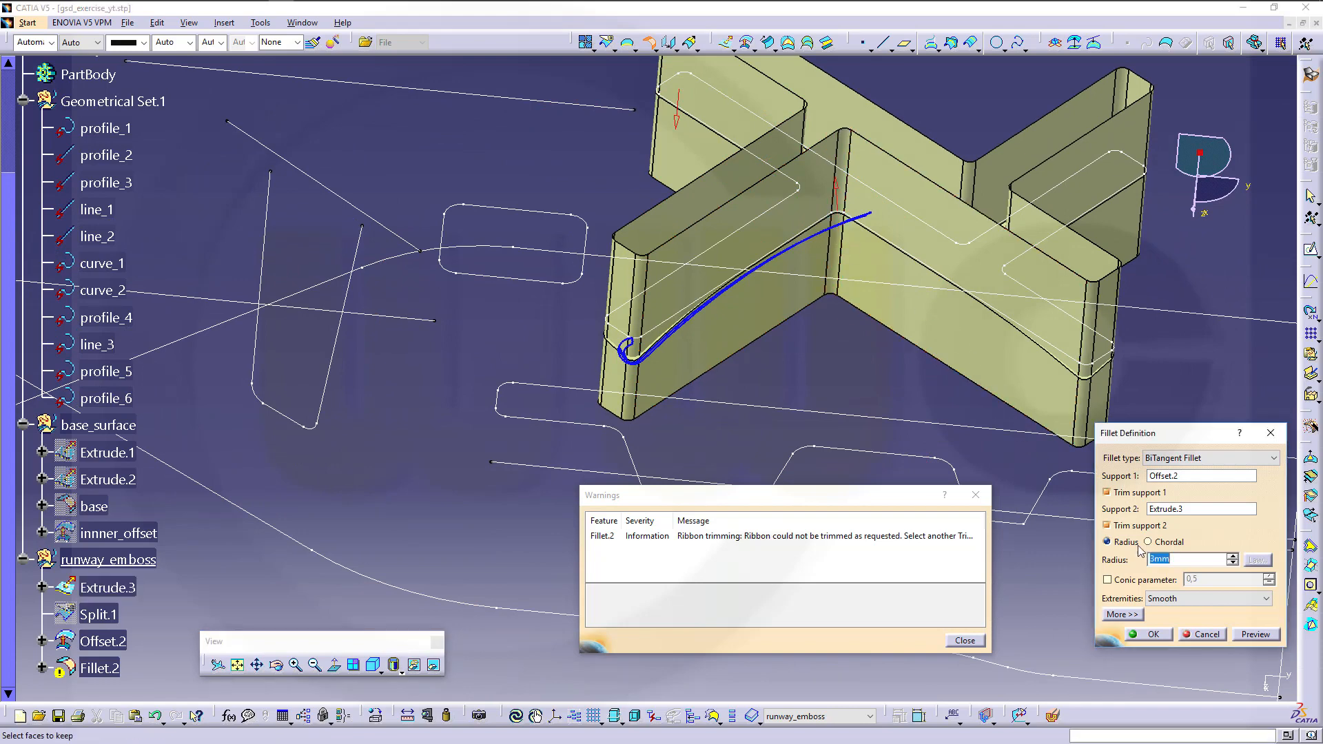
click(1266, 640)
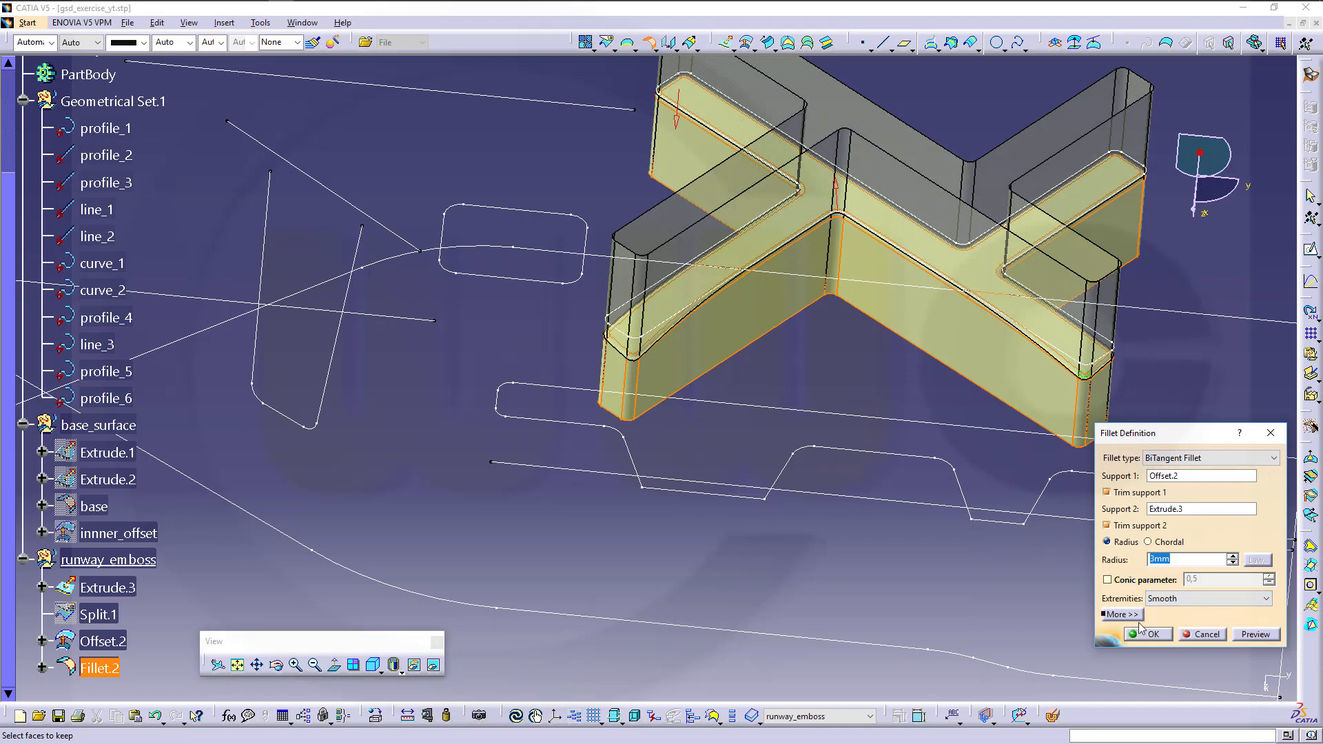
click(1147, 635)
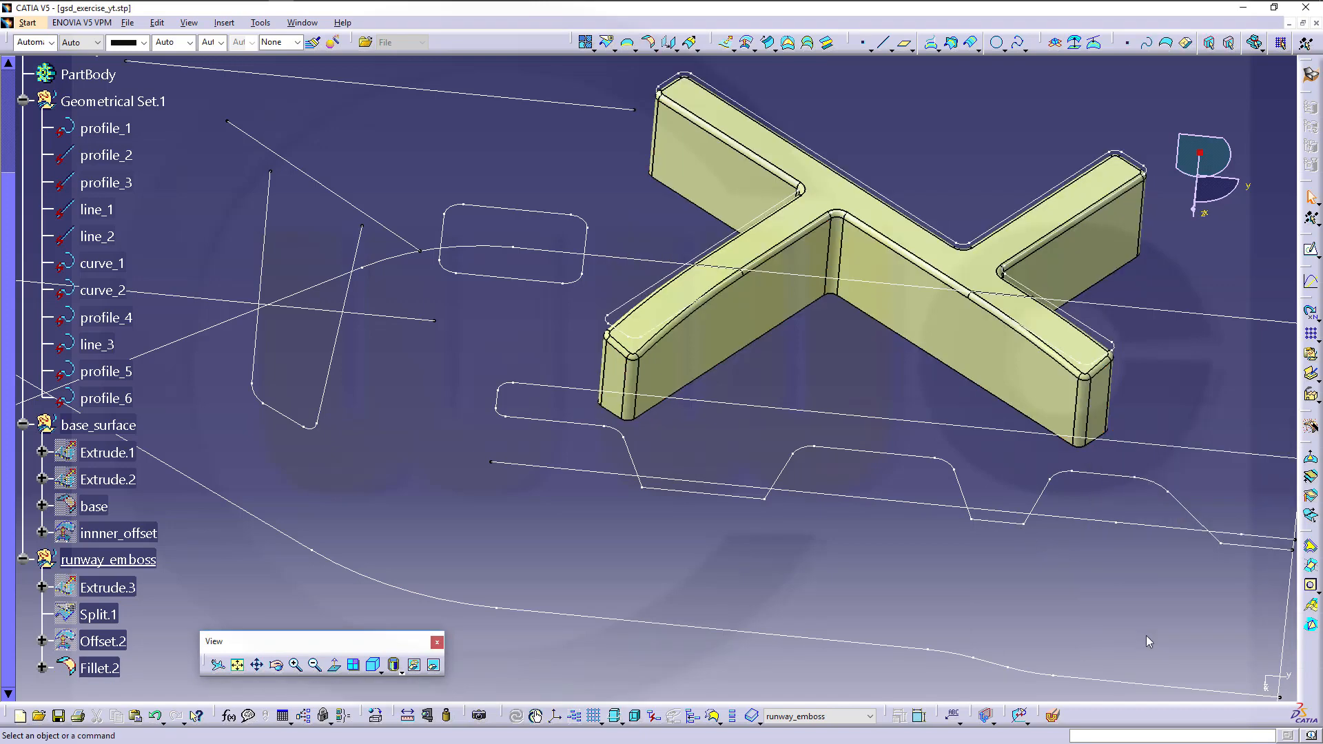
middle_drag(834, 505, 790, 481)
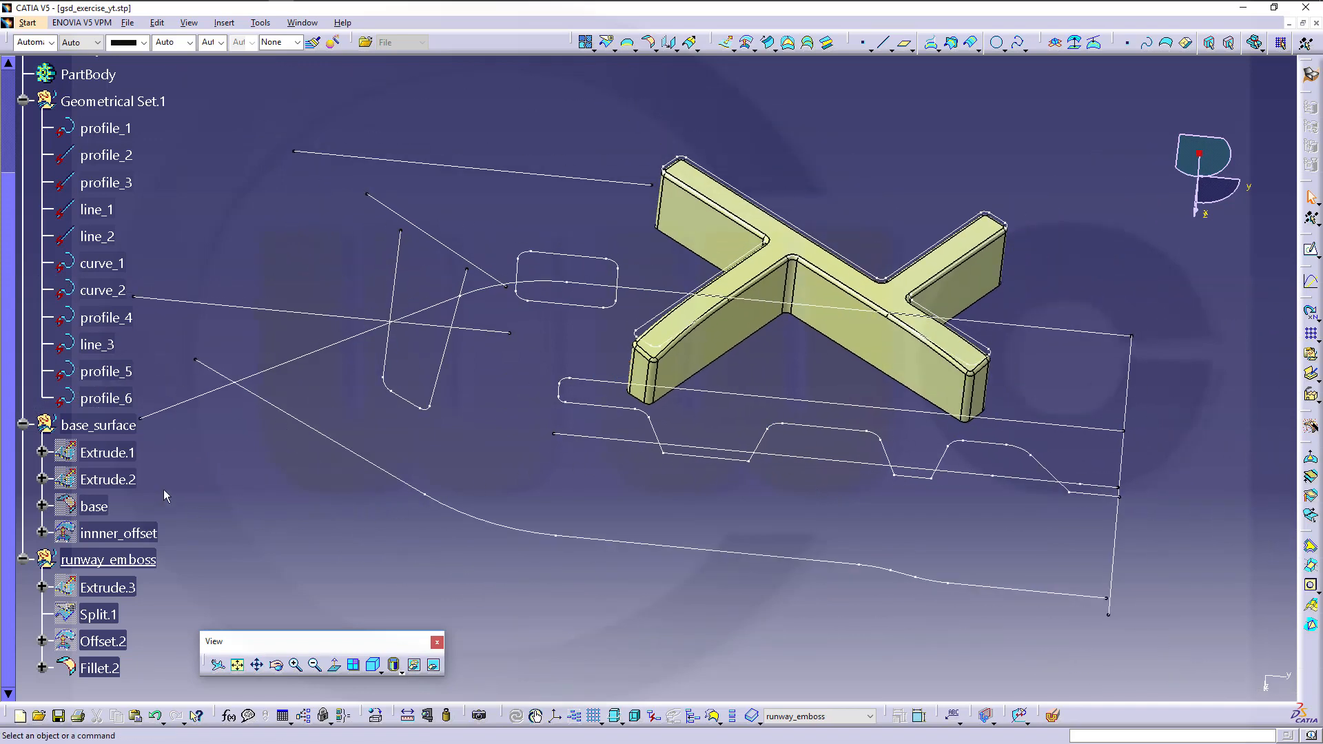
Show the hidden base surface around the filleted runway emboss
right_click(97, 506)
click(186, 266)
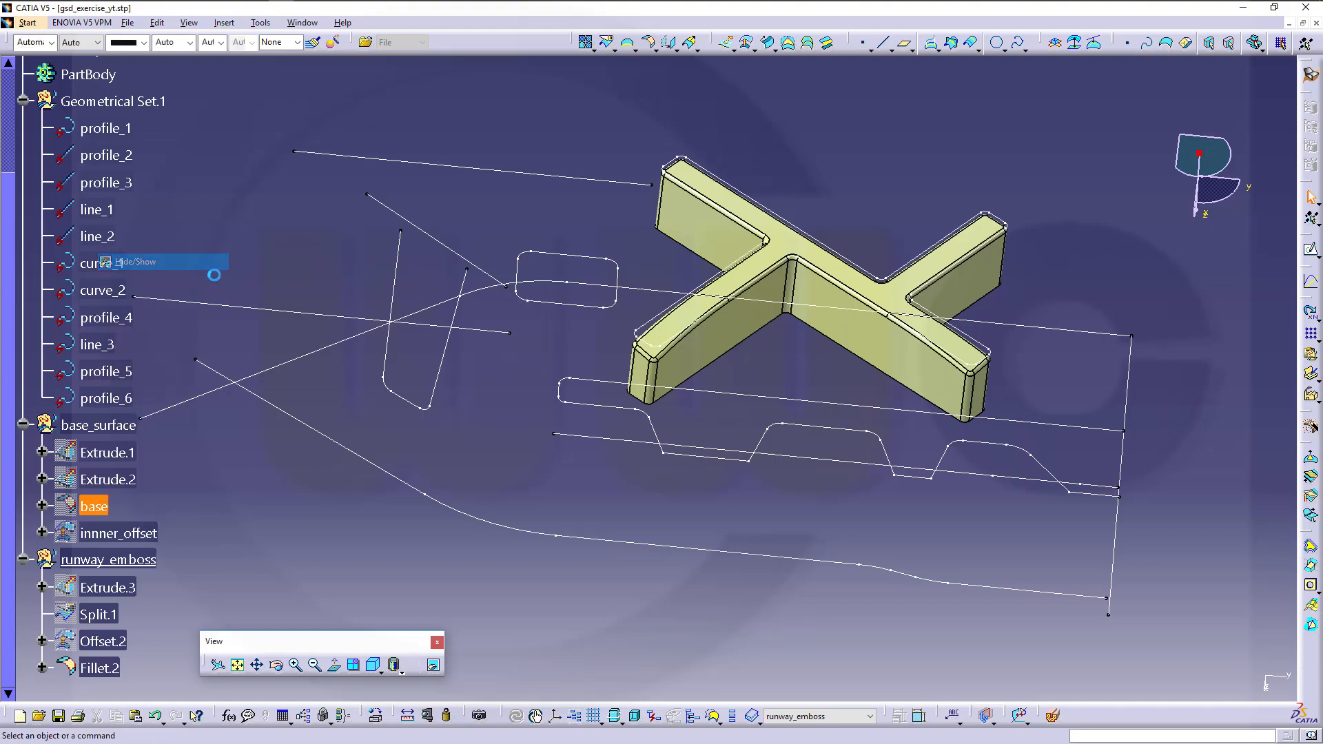
middle_drag(537, 326, 692, 207)
middle_drag(700, 259, 636, 382)
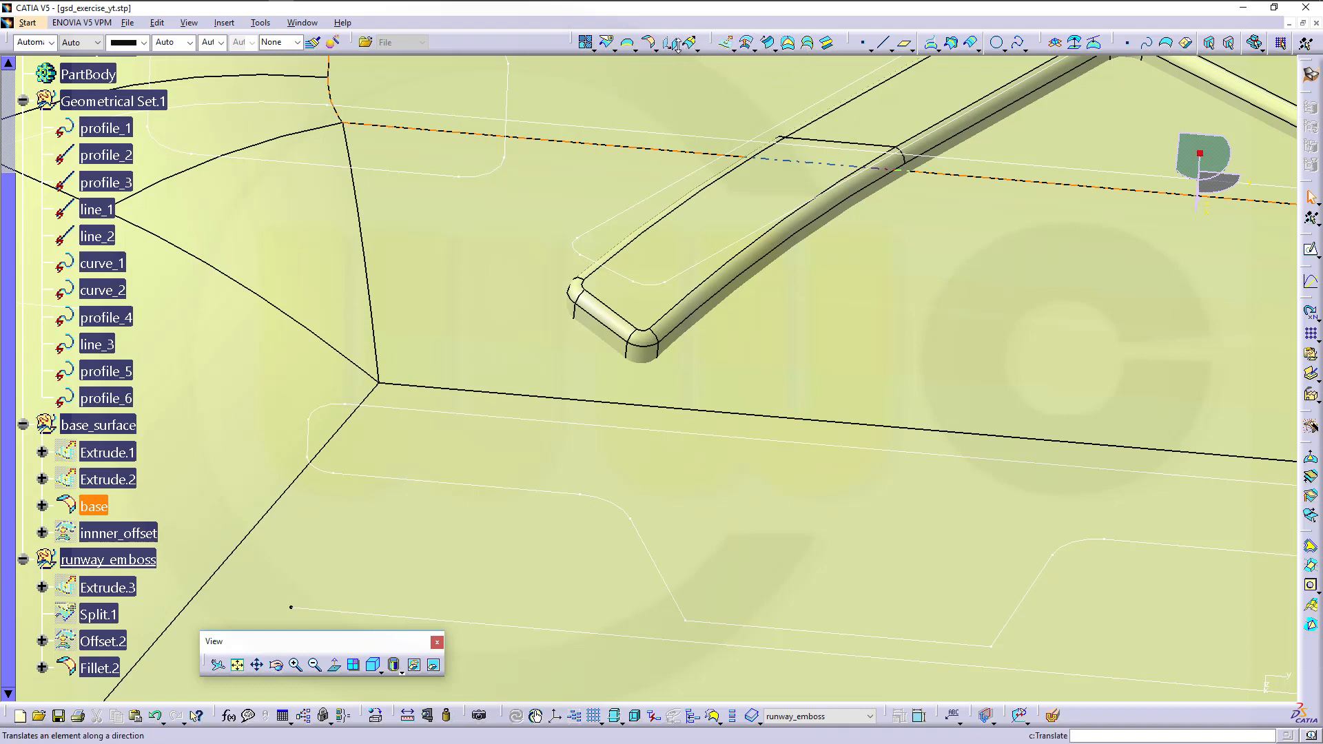
Set up a BiTangent fillet with base as the first support and Fillet.2 as the second, checking both direction arrows
click(649, 43)
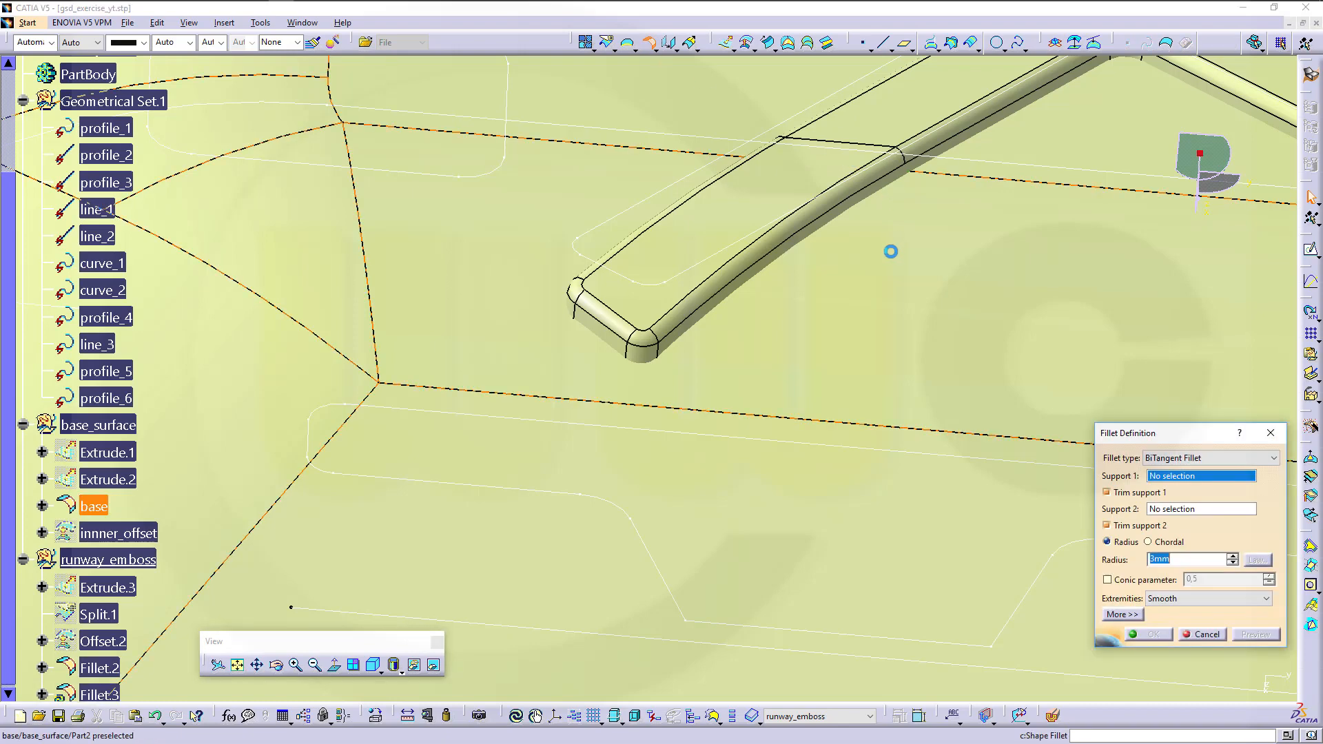
click(821, 301)
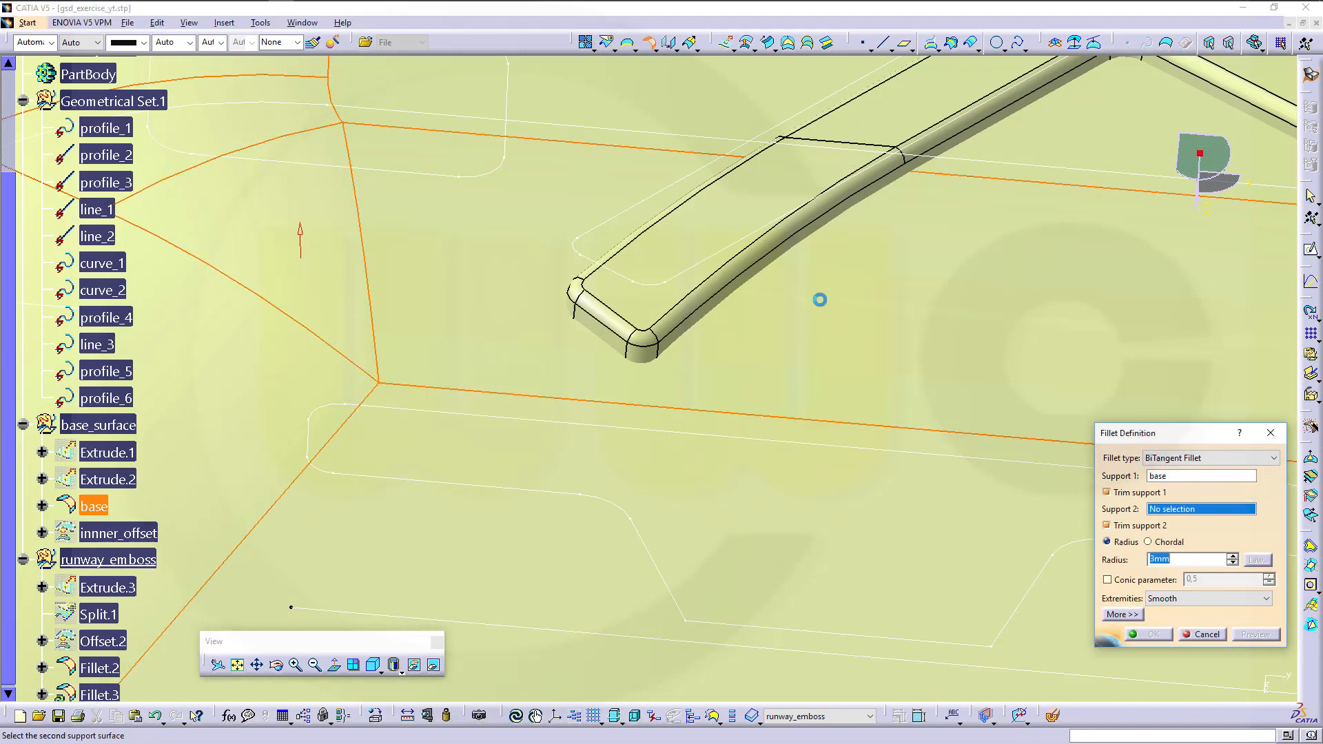
click(700, 312)
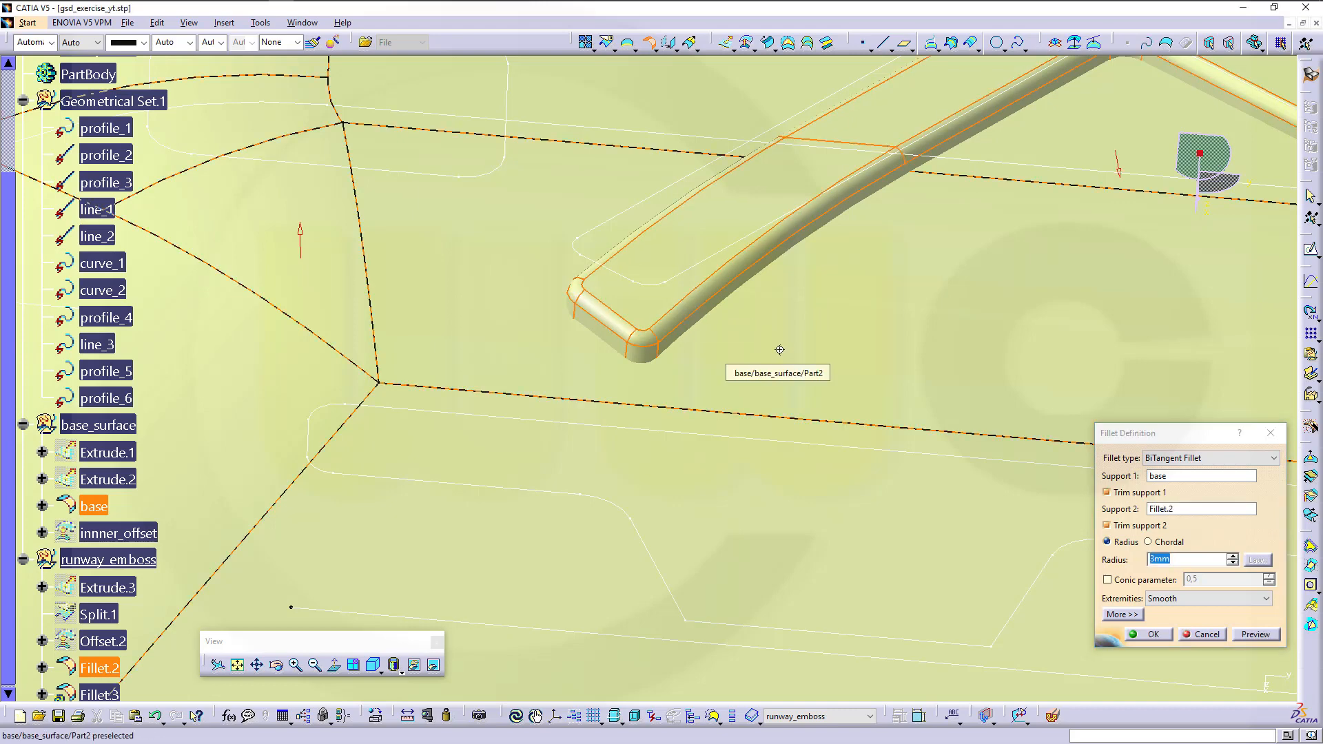
middle_drag(785, 376, 787, 395)
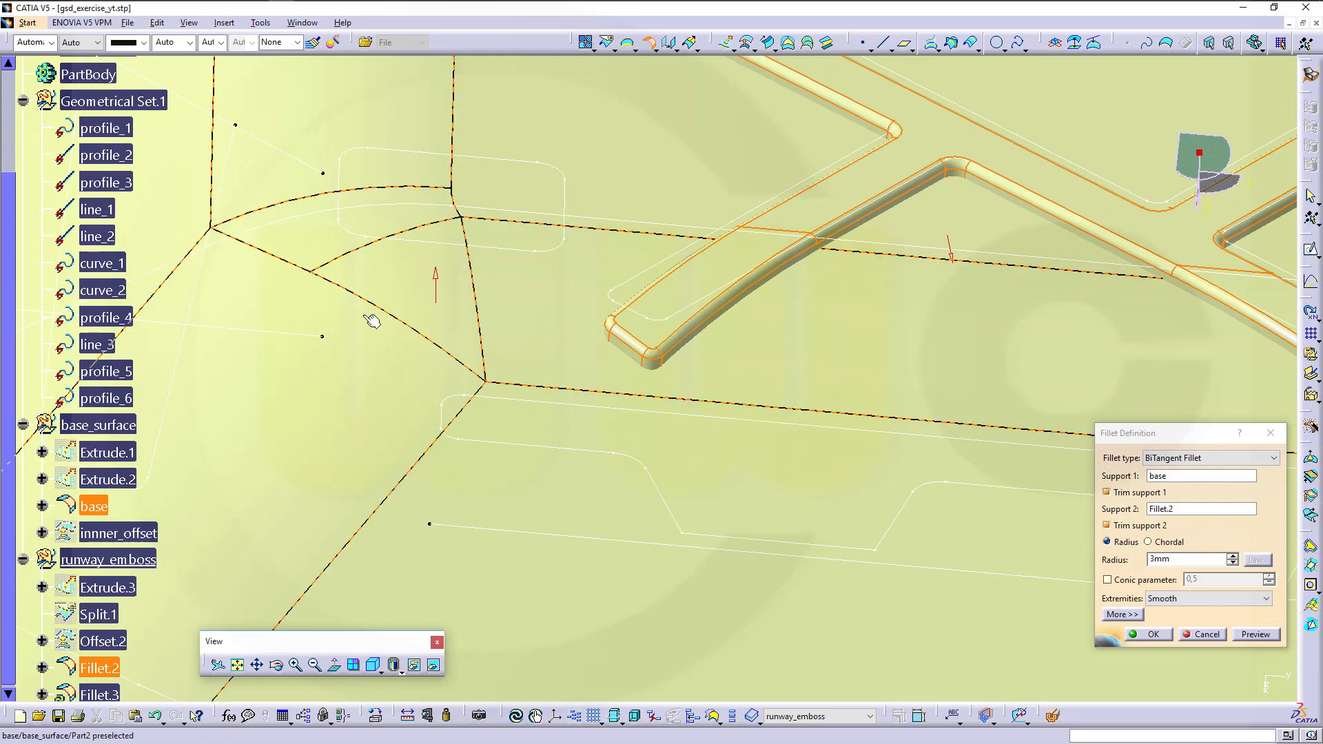
middle_drag(732, 304, 838, 293)
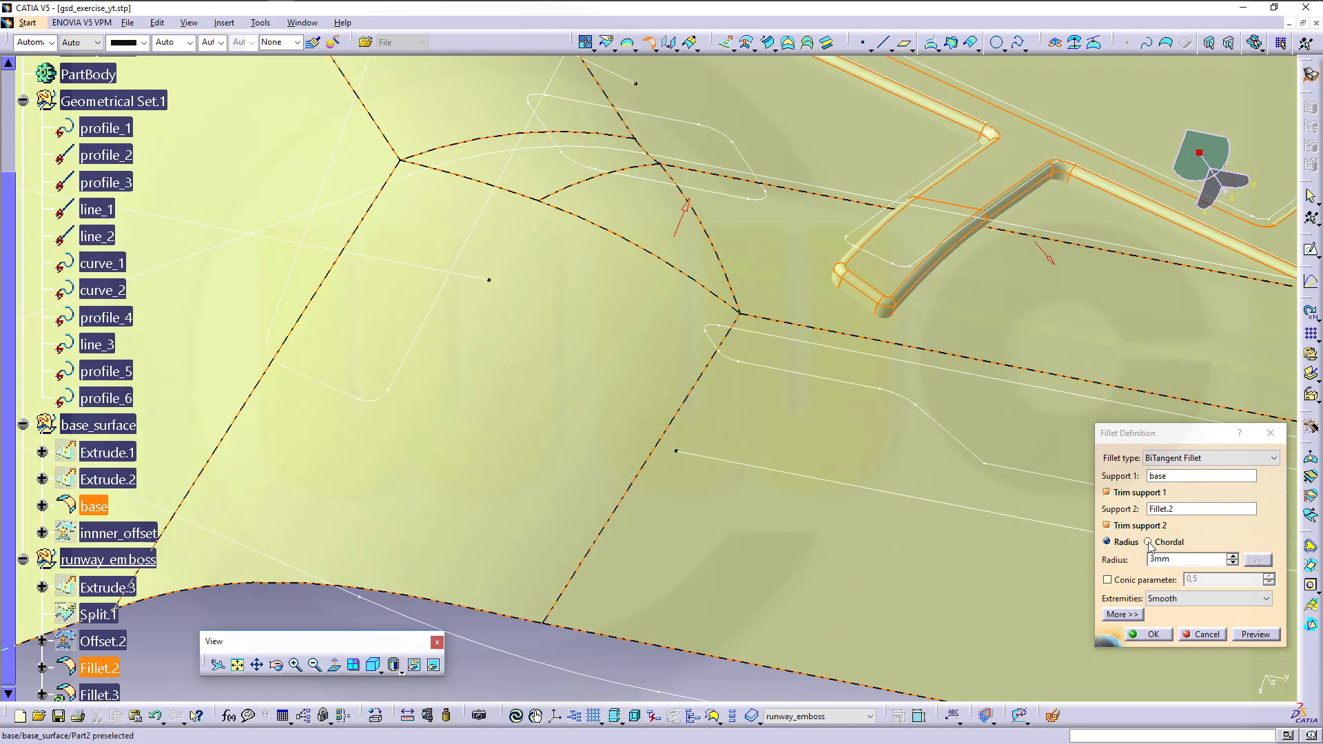
Set the fillet radius to 2 mm and create the fillet joining the runway emboss to the base surface
double_click(1185, 563)
text(2)
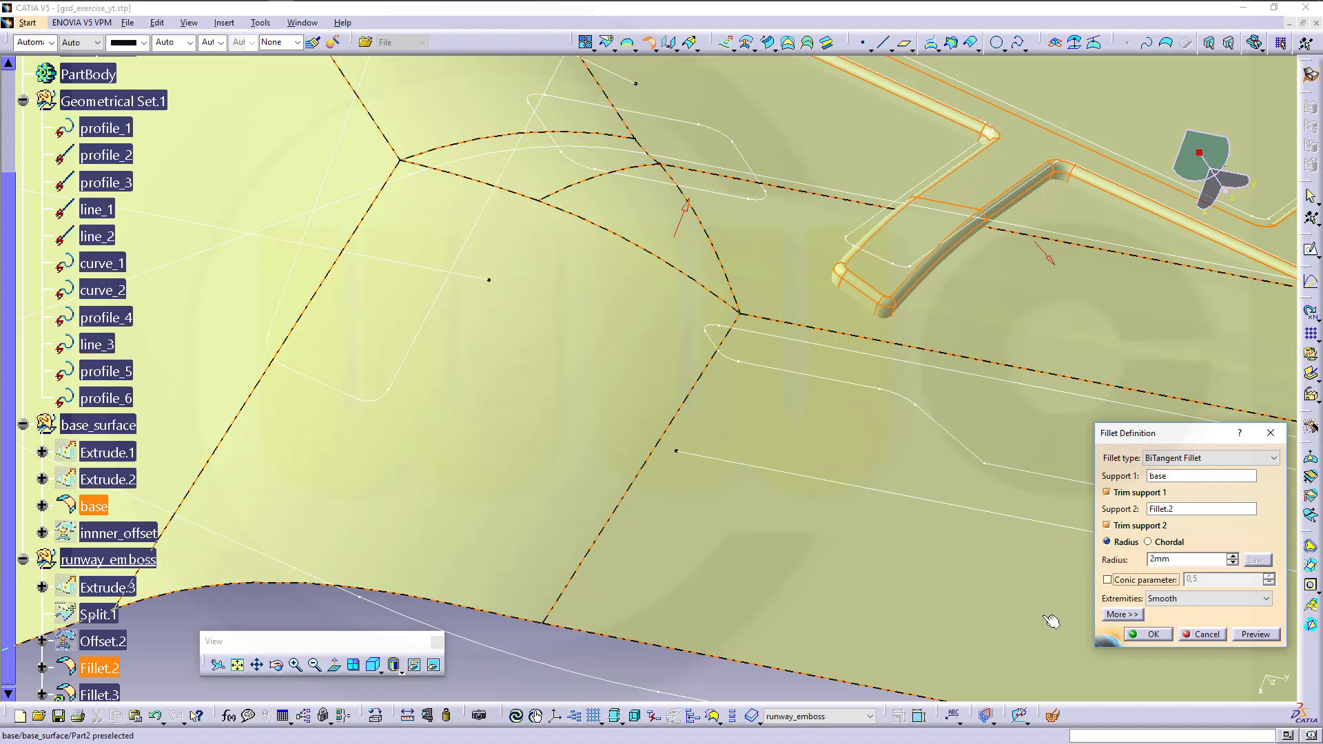
click(1252, 635)
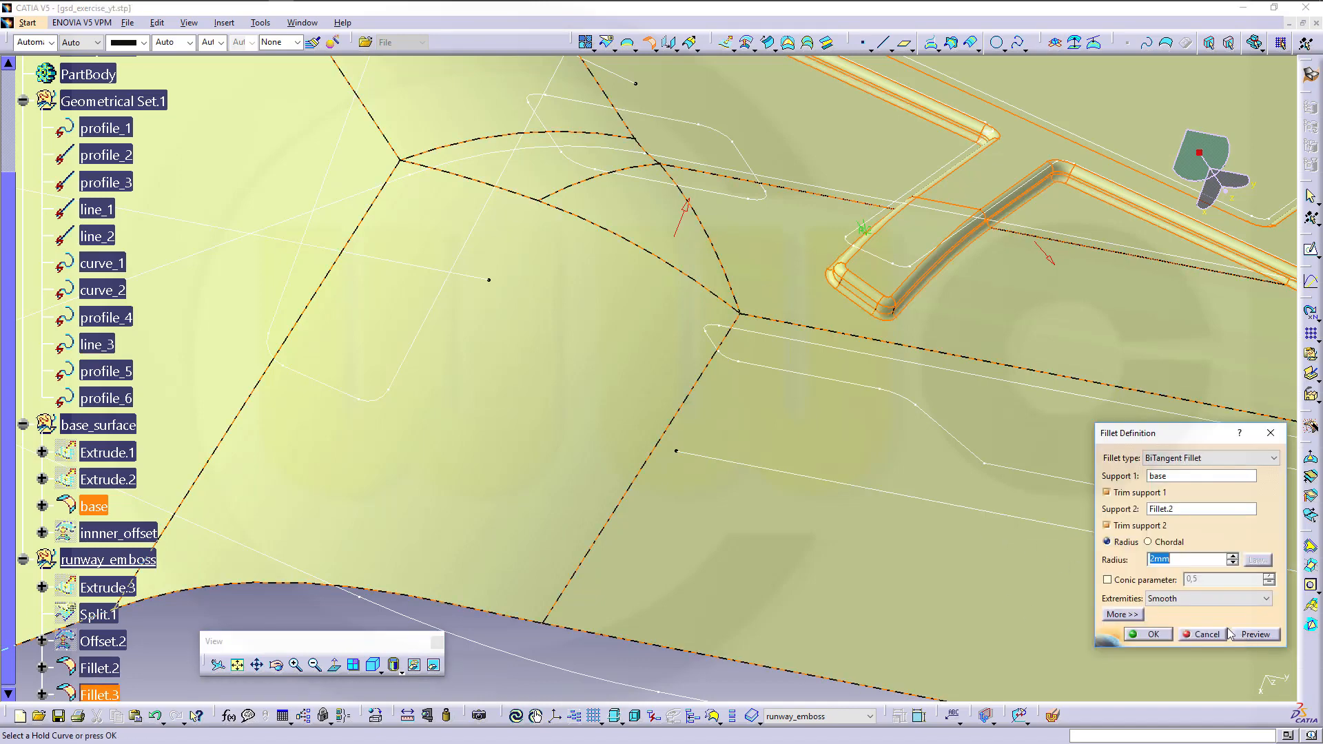
click(1148, 635)
middle_drag(783, 434, 742, 464)
middle_drag(813, 373, 824, 356)
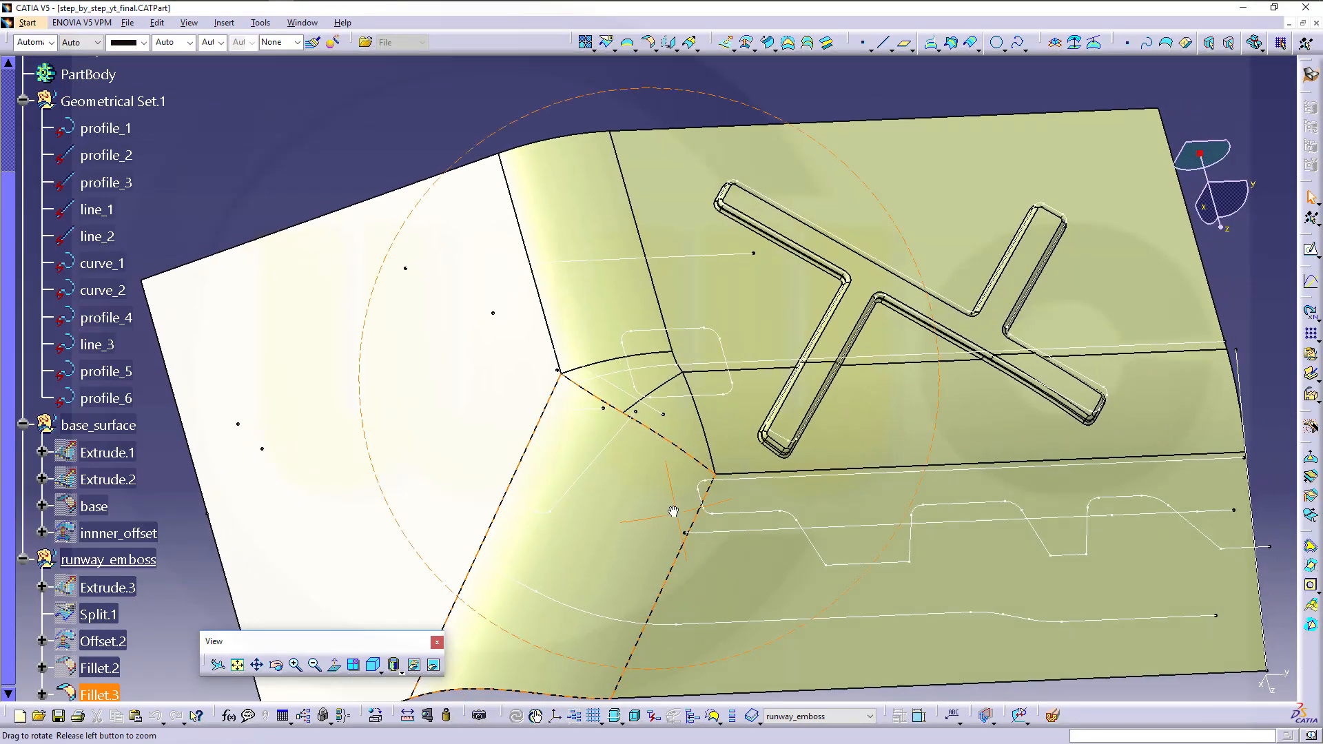
middle_drag(674, 508, 744, 324)
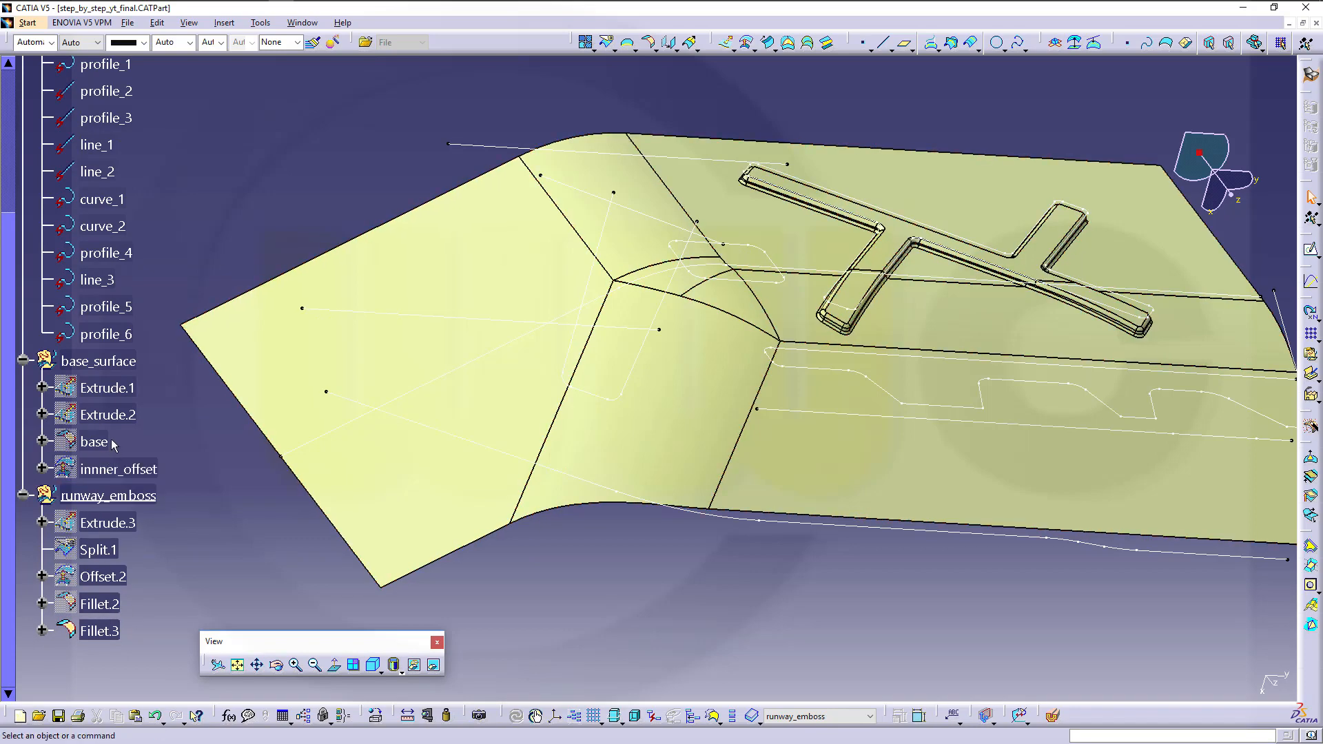
Rename the base surface in the base_surface set as base_1
right_click(100, 442)
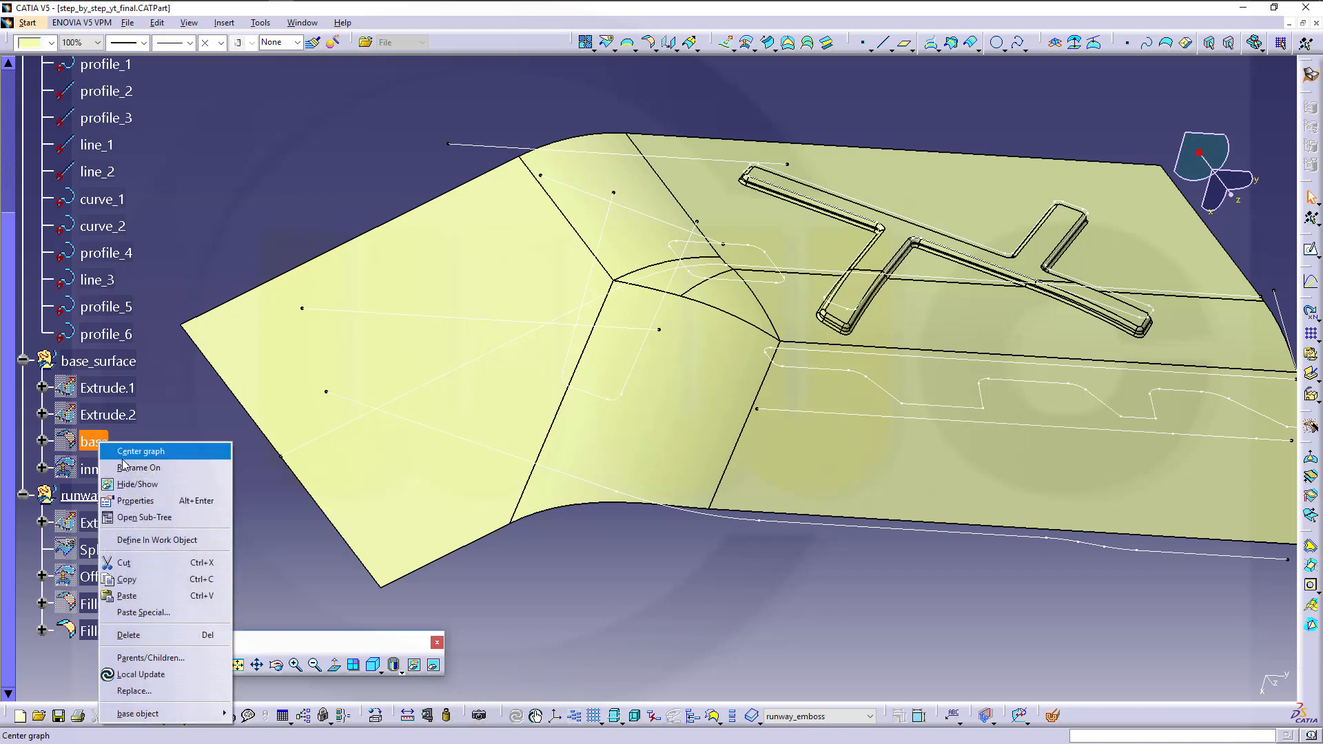
click(164, 501)
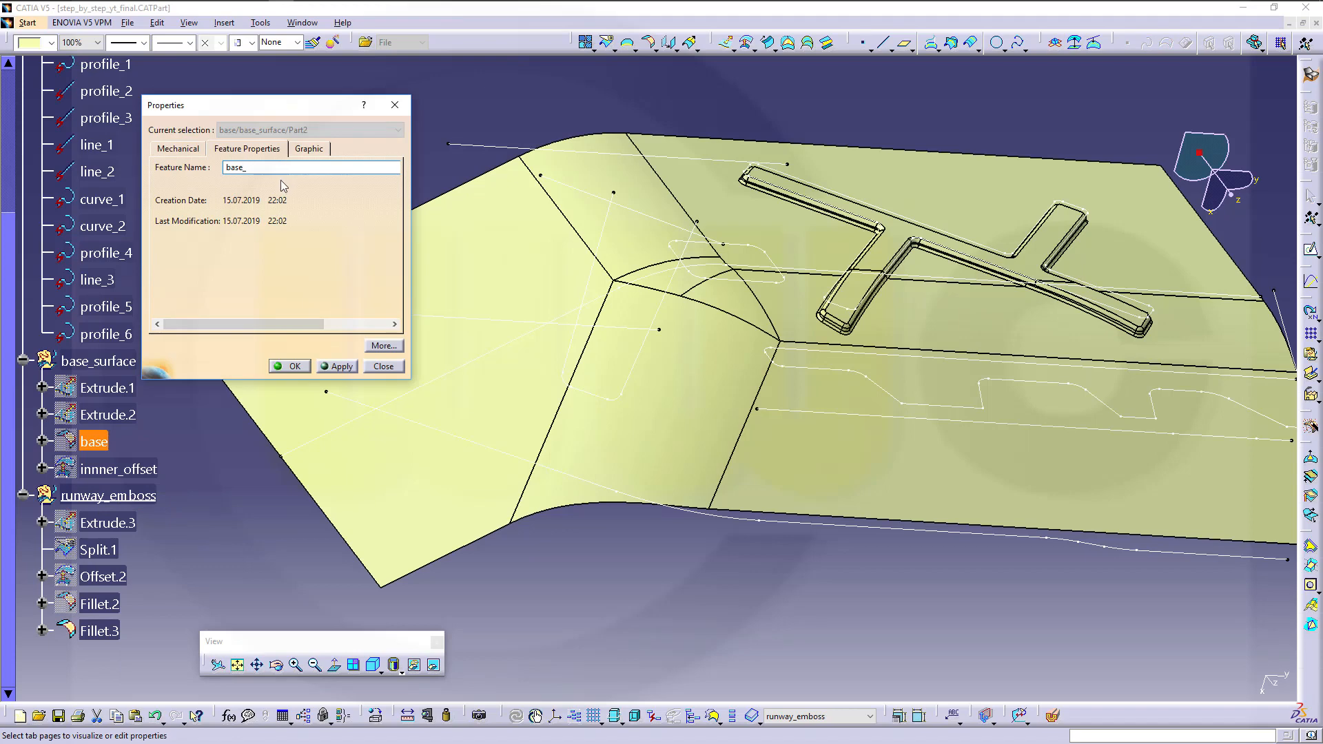
key(Return)
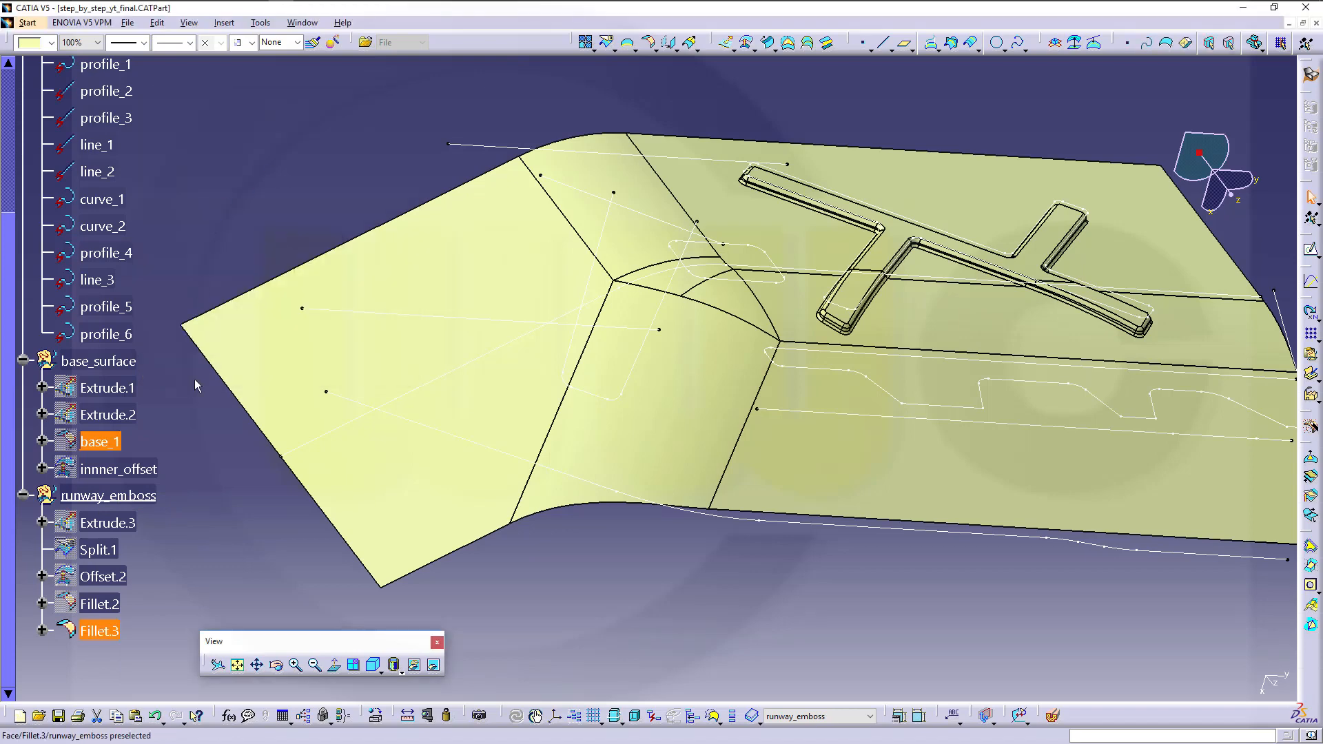
Rename the Fillet.3 result as base_2
right_click(96, 636)
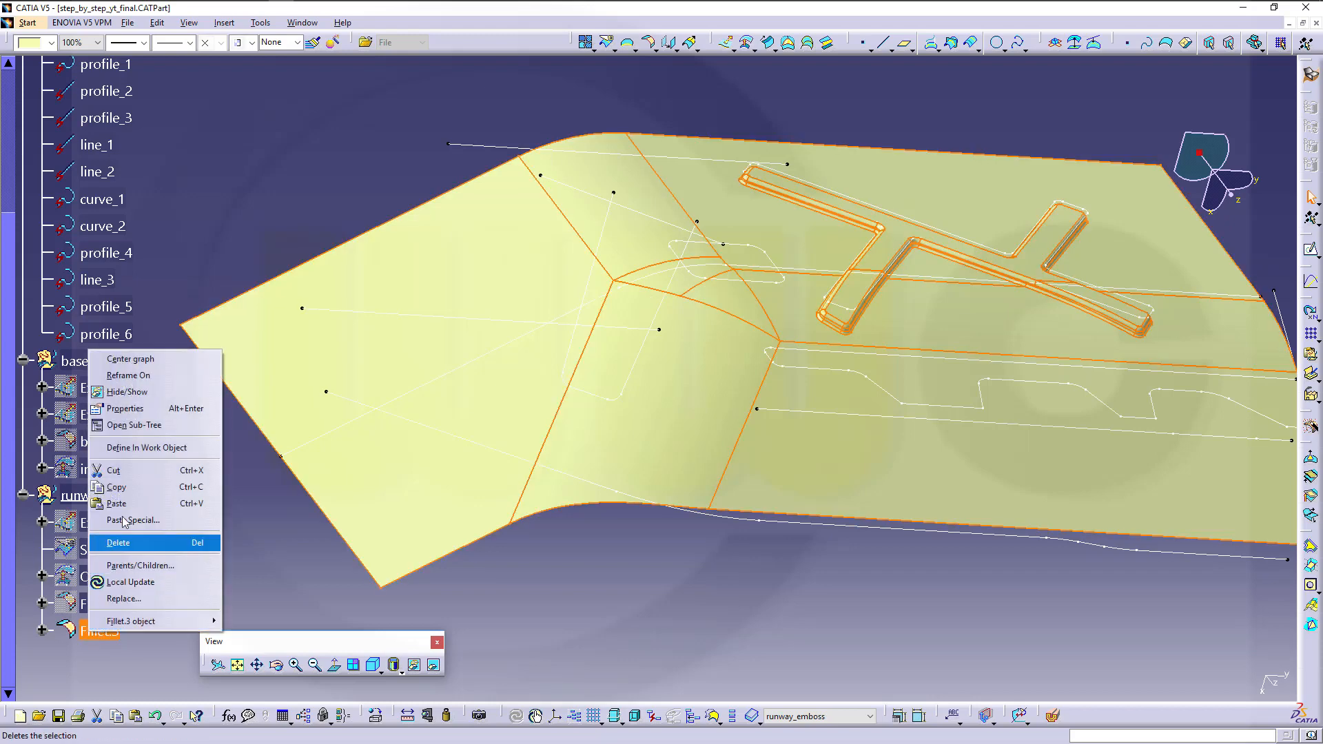
click(144, 413)
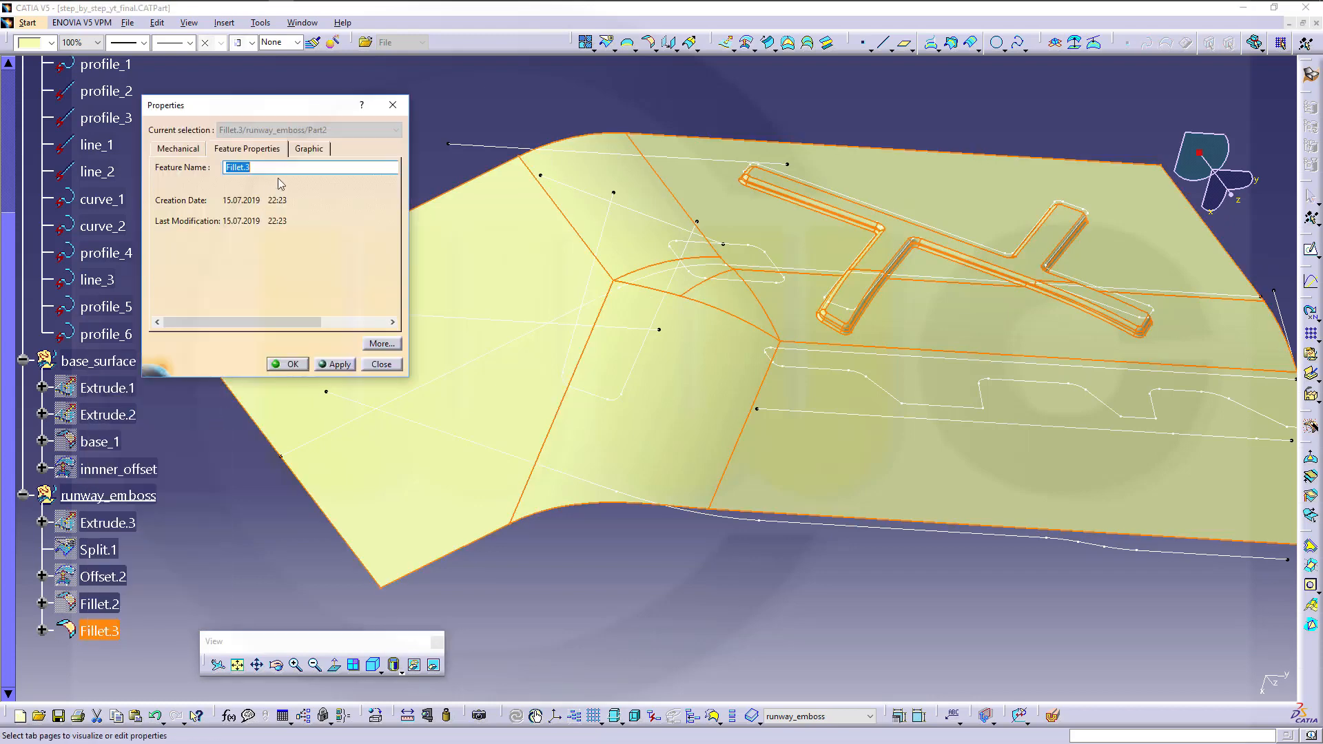
click(283, 166)
text(base_2)
key(Return)
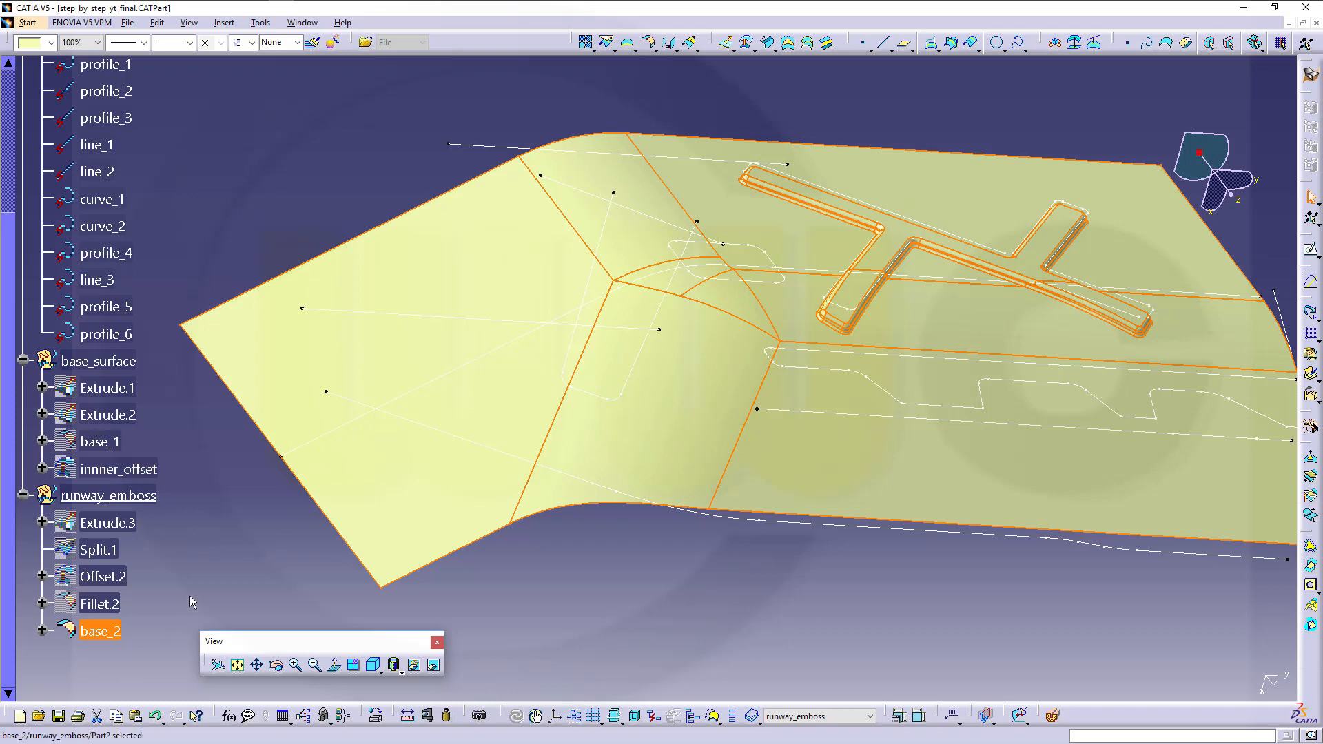
Insert a geometrical set named square_emboss that contains base_2
click(224, 23)
click(259, 72)
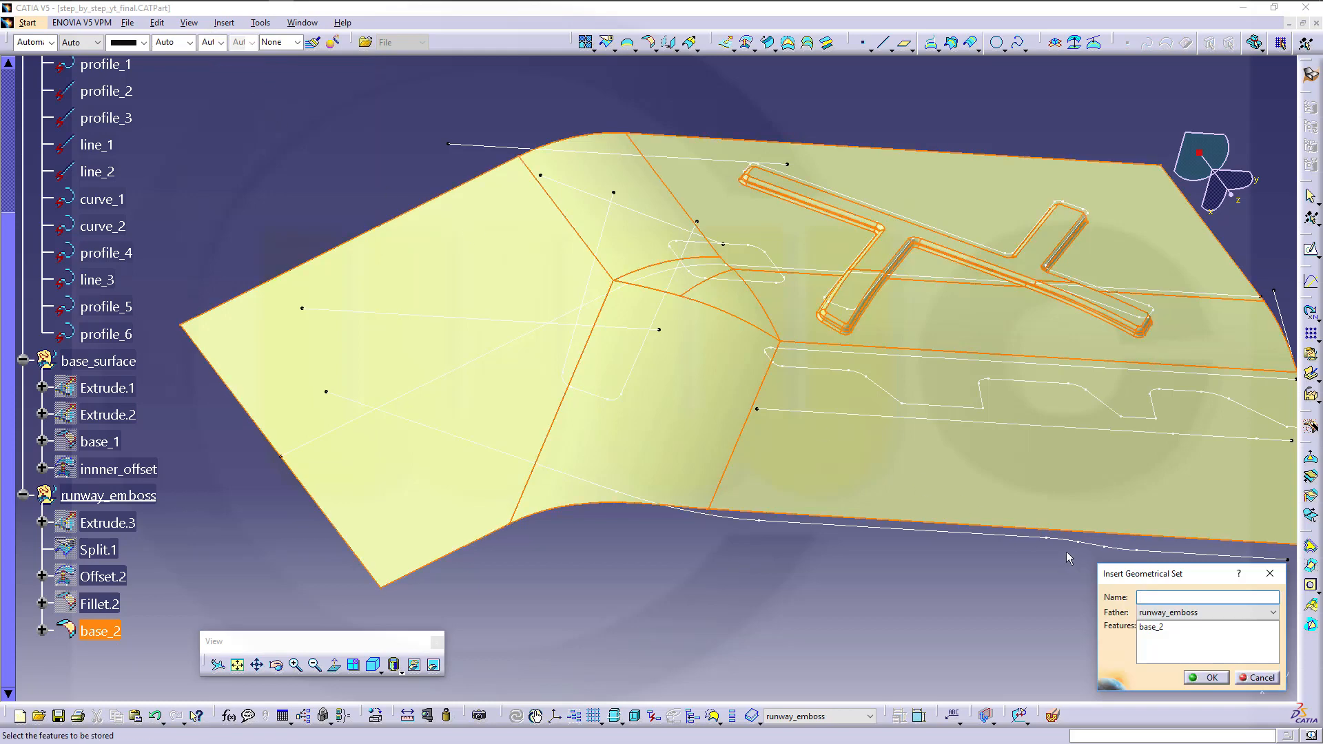
text(square_emboss)
key(Return)
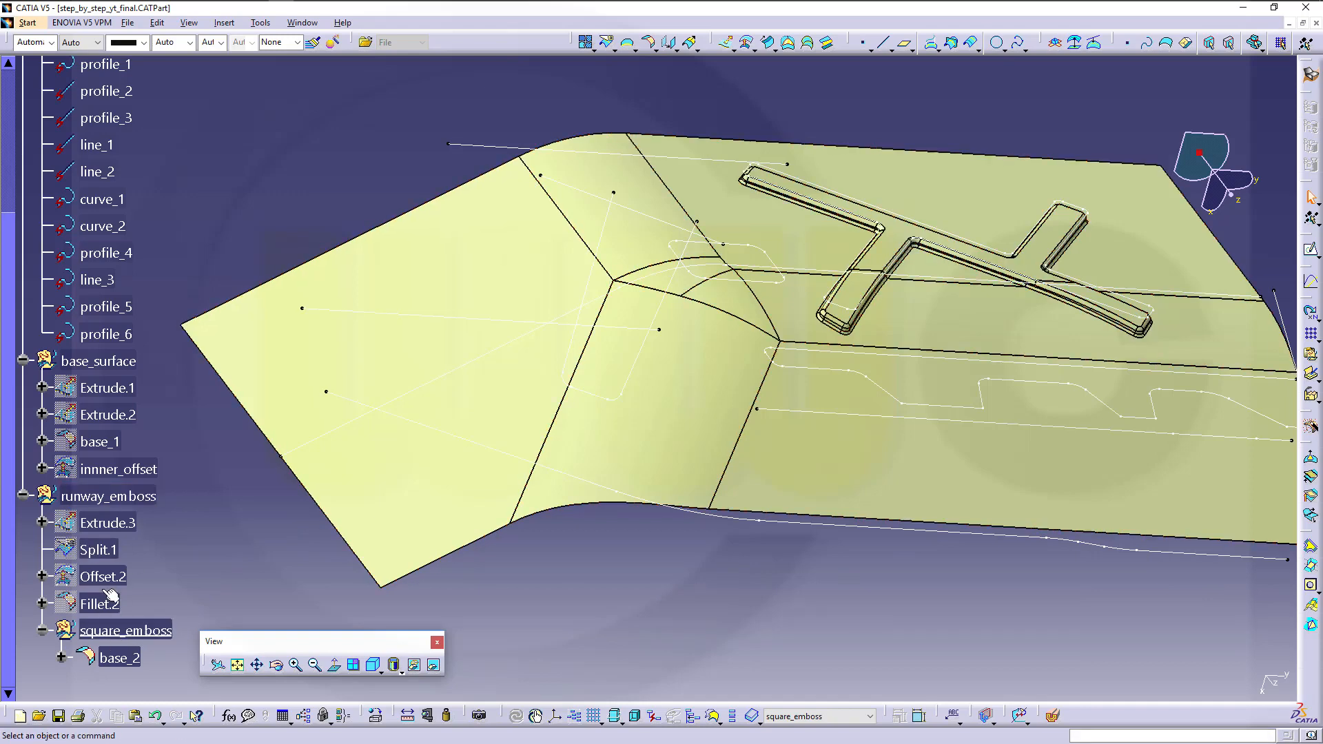
Move the square_emboss set out of runway_emboss to the last position directly under Part2
right_click(138, 630)
mouse_move(188, 619)
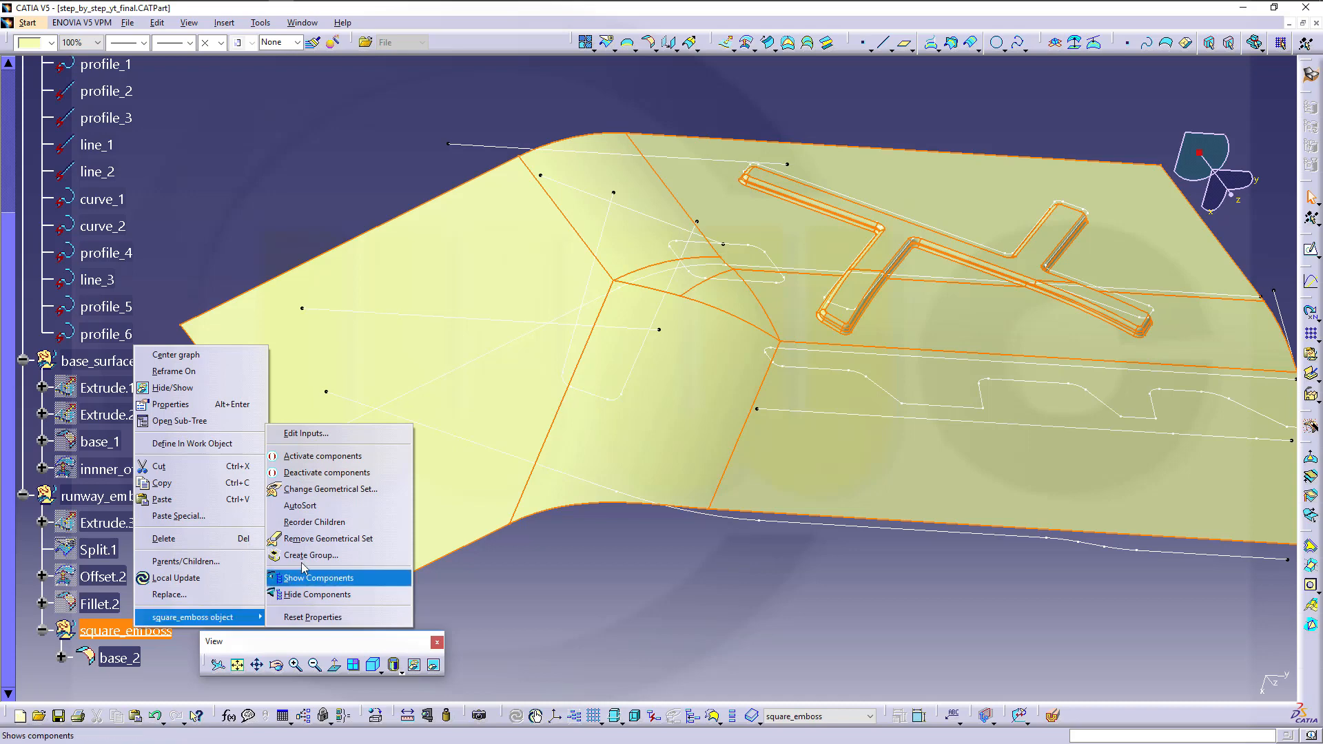
click(363, 491)
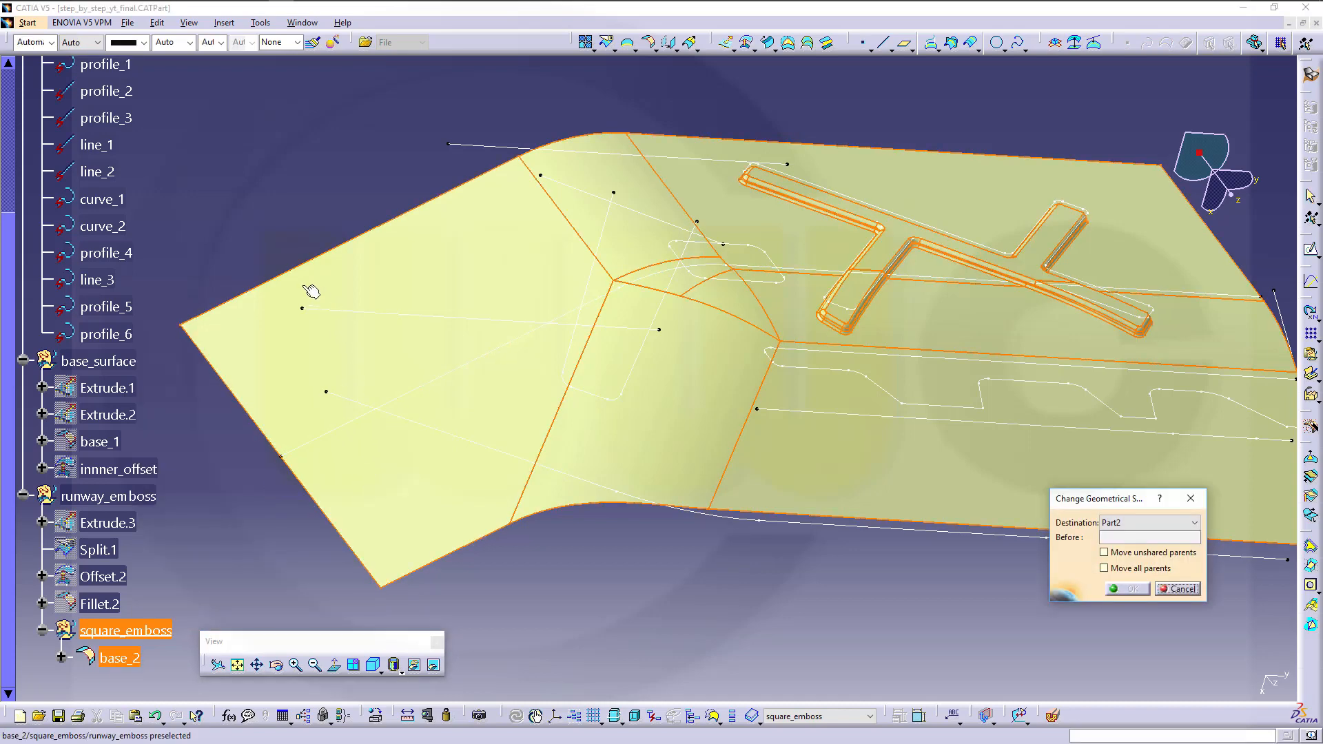
scroll(250, 252, up, 3)
click(58, 67)
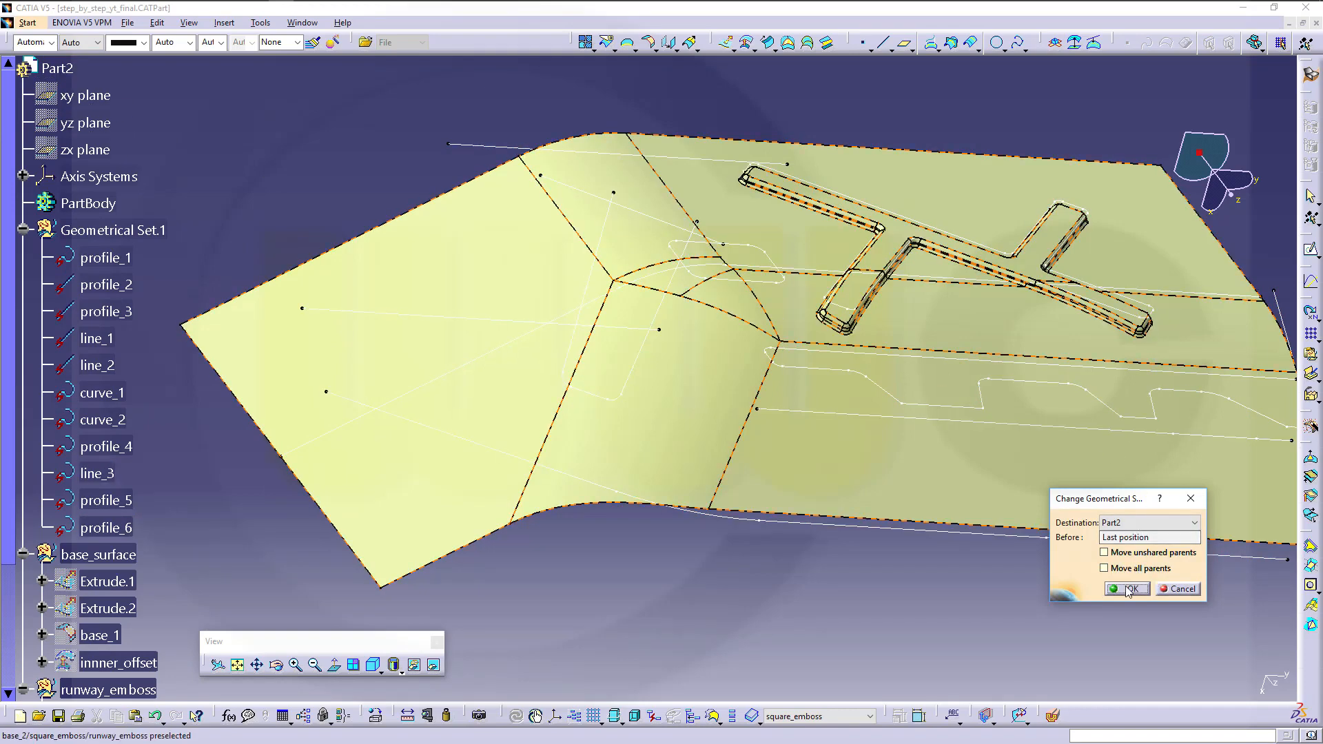
click(1128, 589)
scroll(158, 494, down, 5)
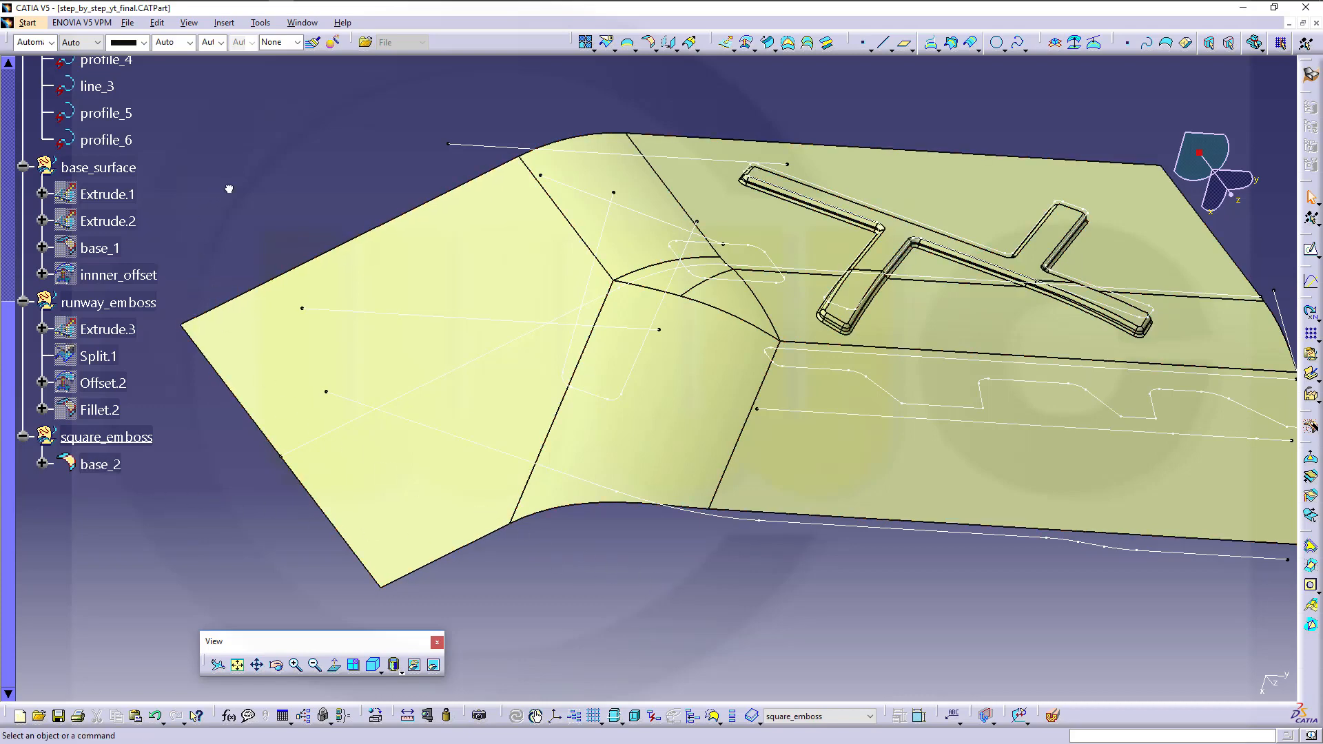
Create a plane in the square_emboss set through the planar curve curve_2
middle_drag(732, 304, 650, 213)
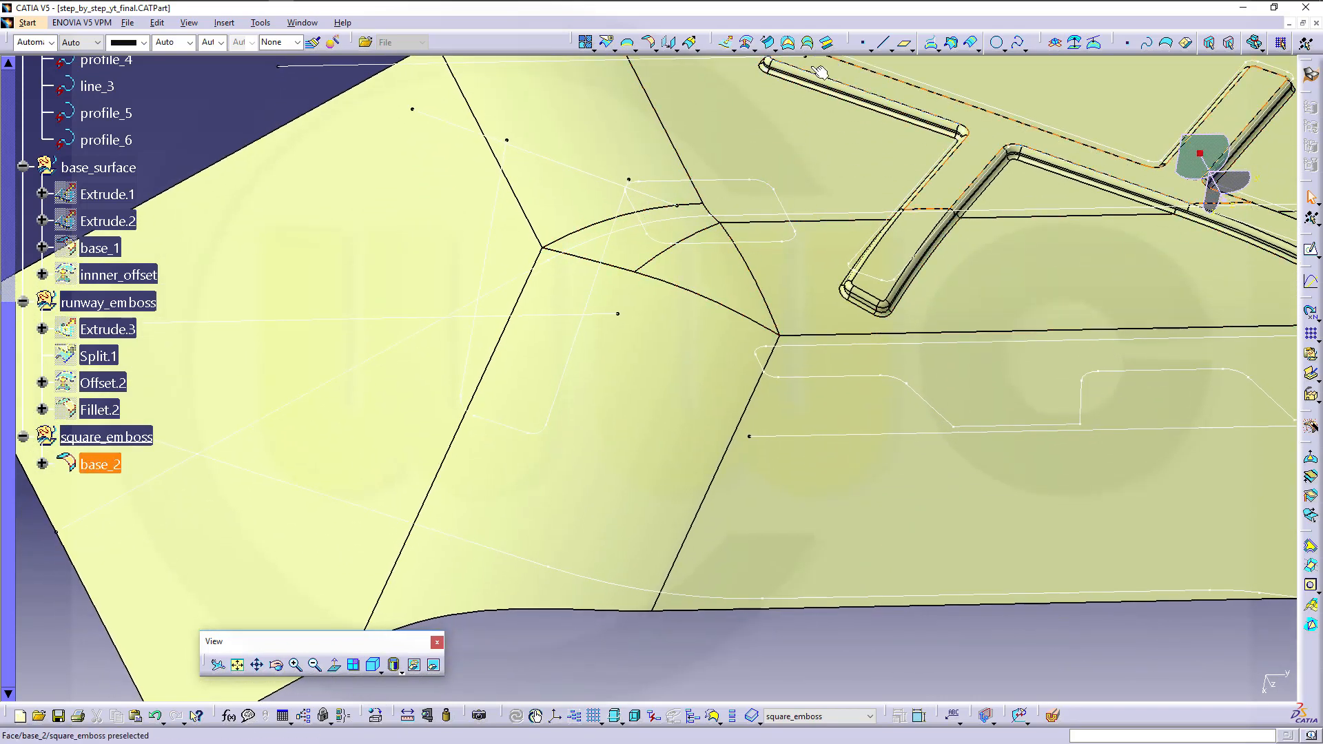
click(904, 43)
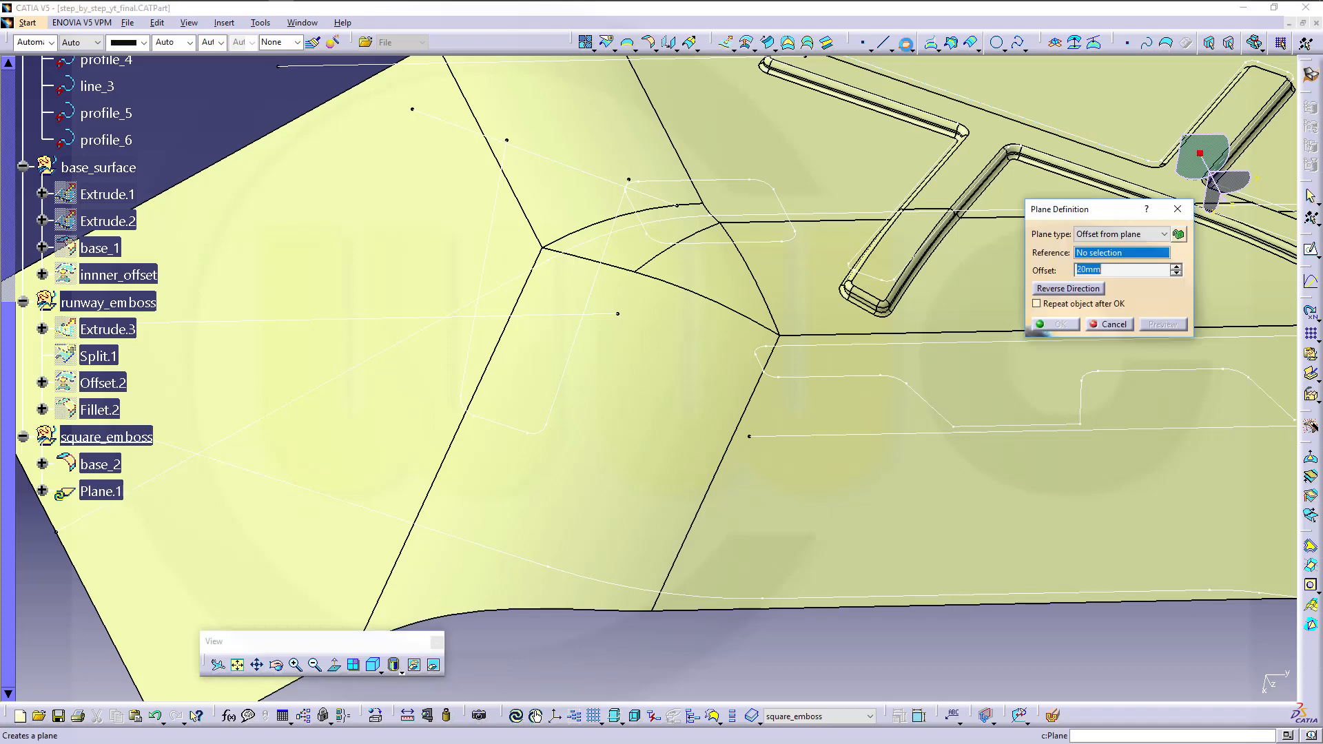
click(1164, 235)
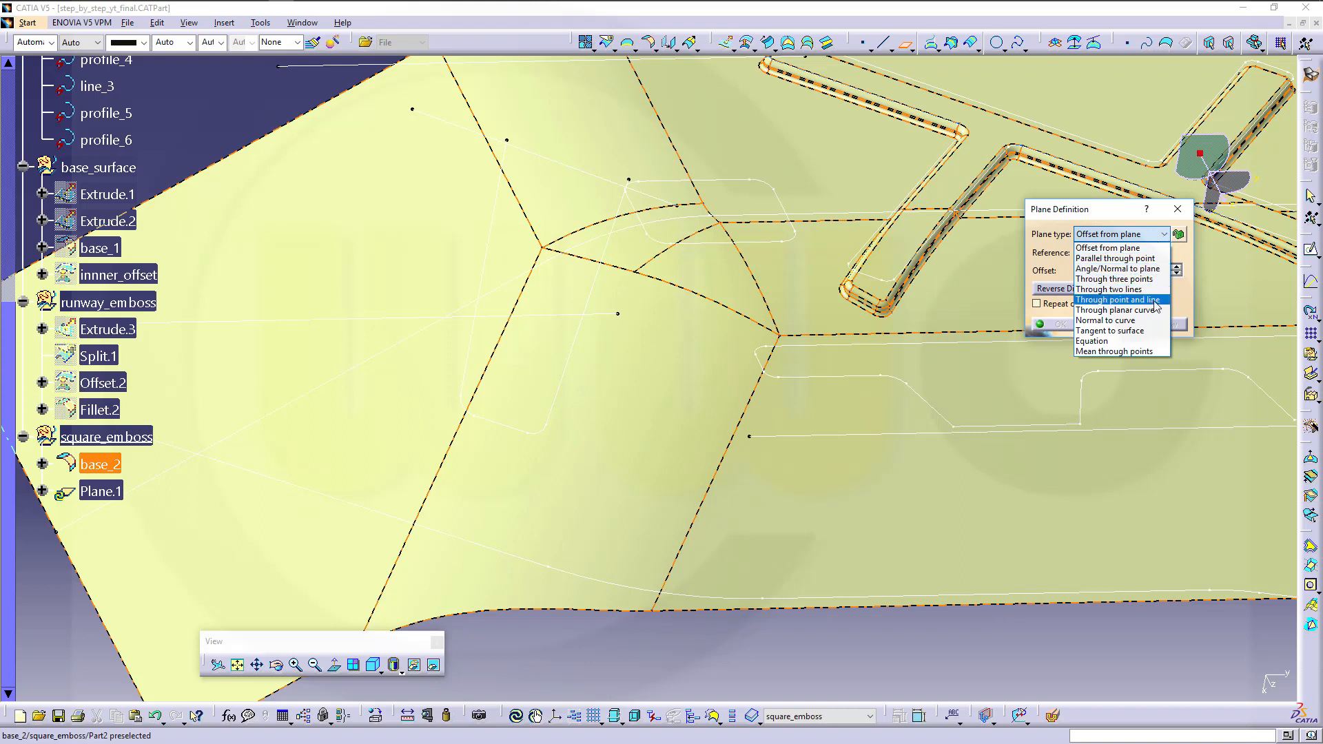
click(1135, 310)
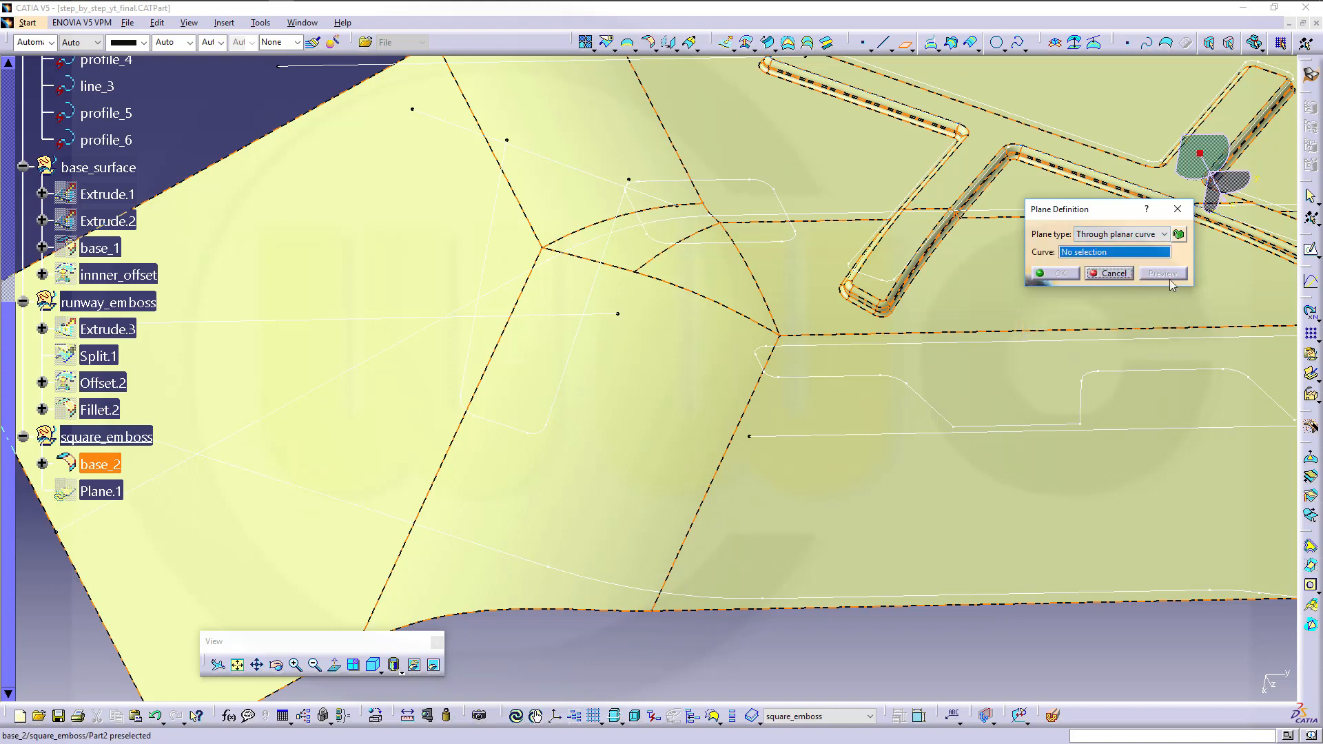
click(1179, 234)
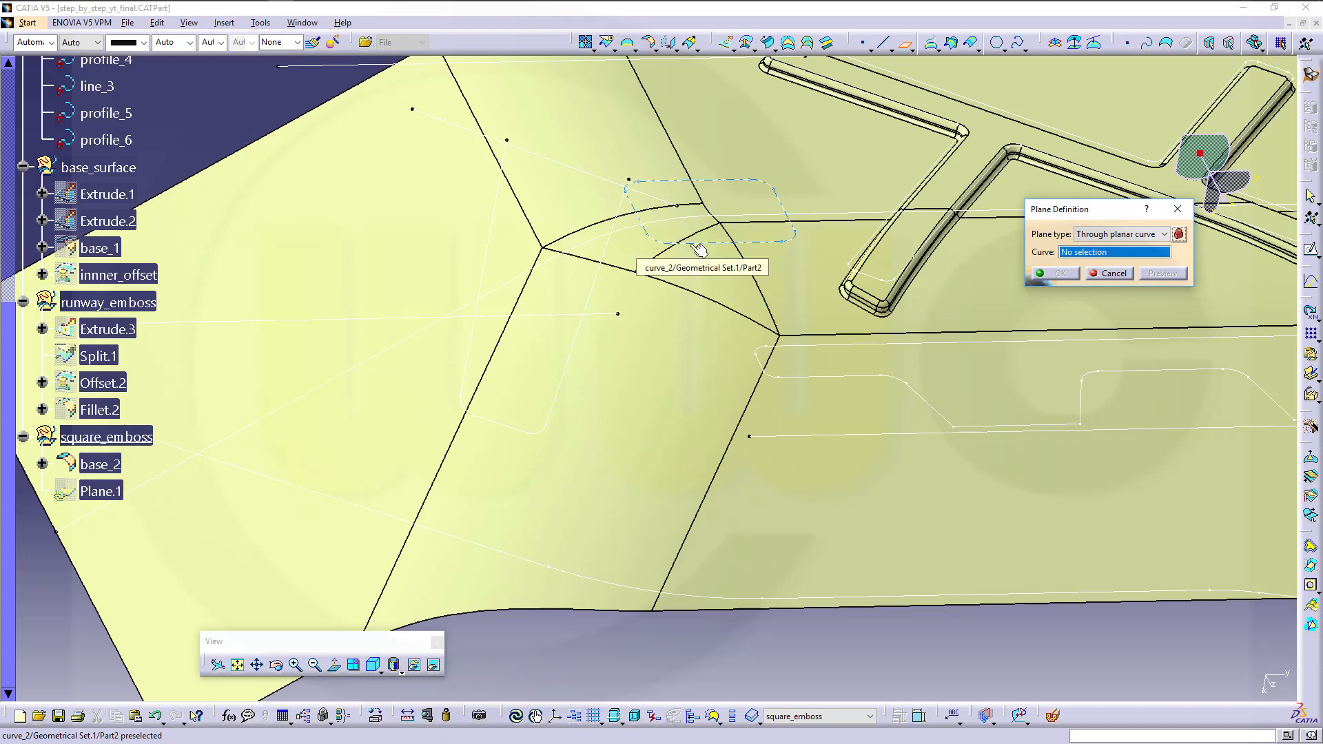
scroll(287, 163, up, 3)
scroll(321, 184, up, 2)
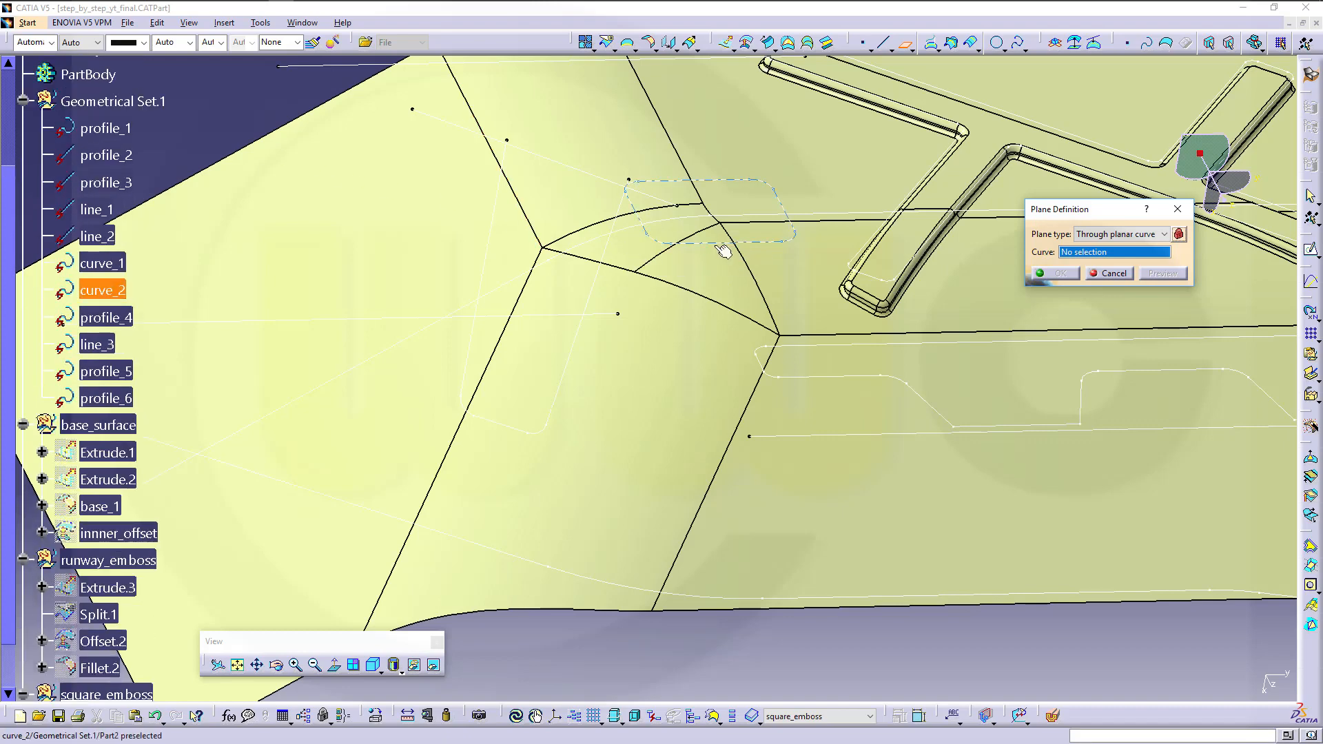
click(108, 289)
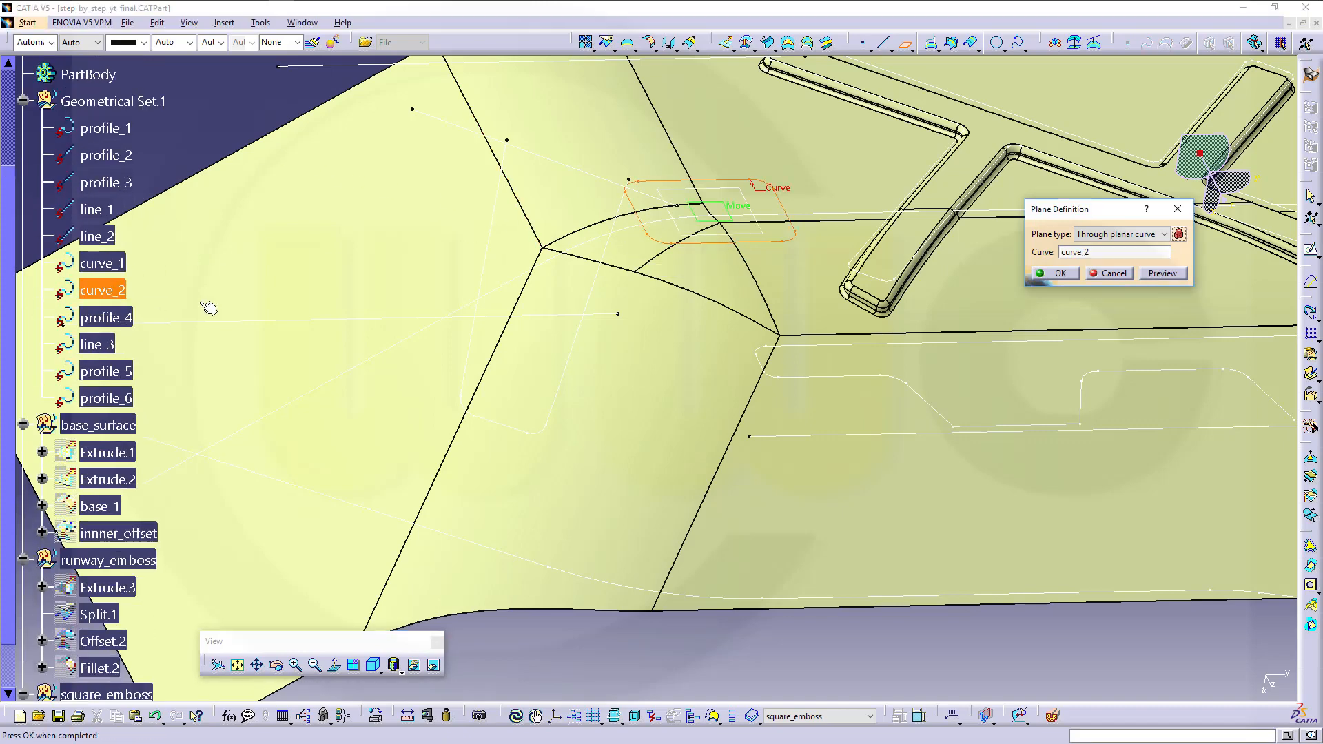
click(1054, 274)
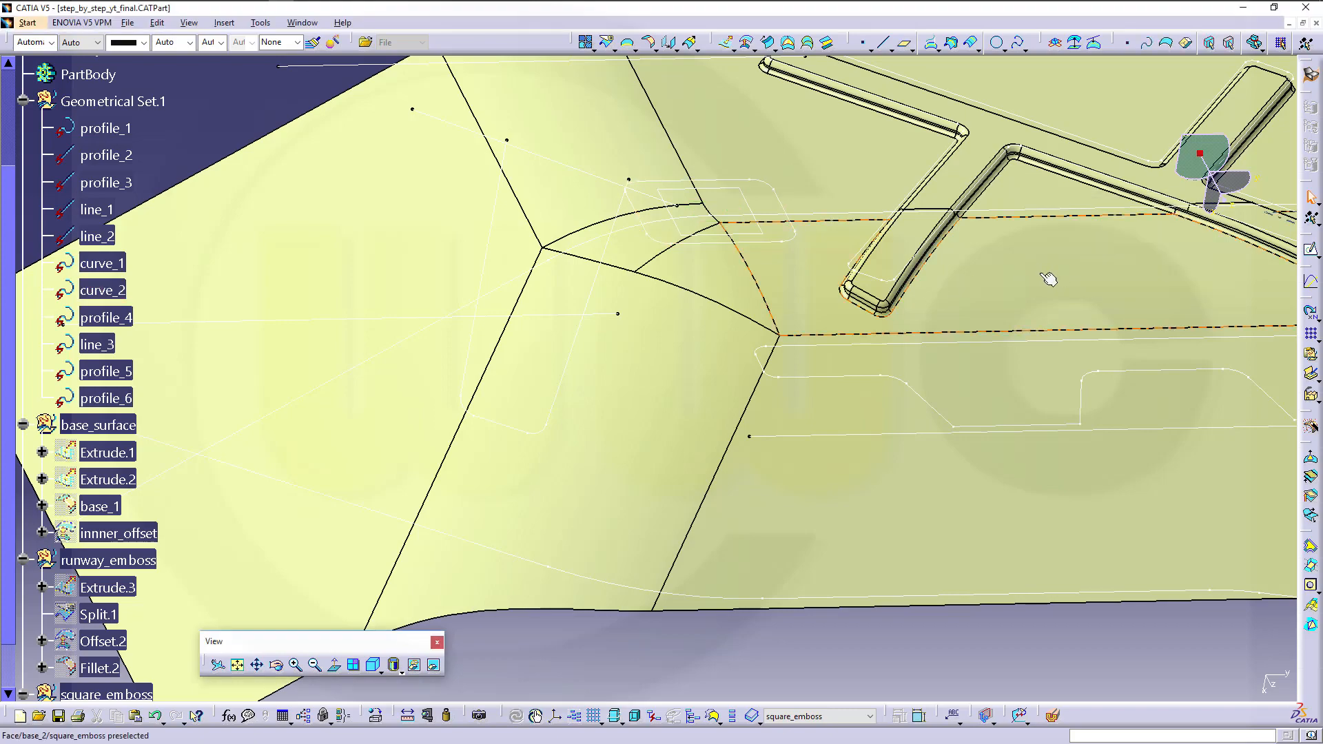
Set up a linear sweep with reference surface, using curve_2 as guide curve, Plane.1 as reference surface and an angle of 60 degrees
middle_drag(732, 266, 471, 324)
scroll(304, 474, down, 3)
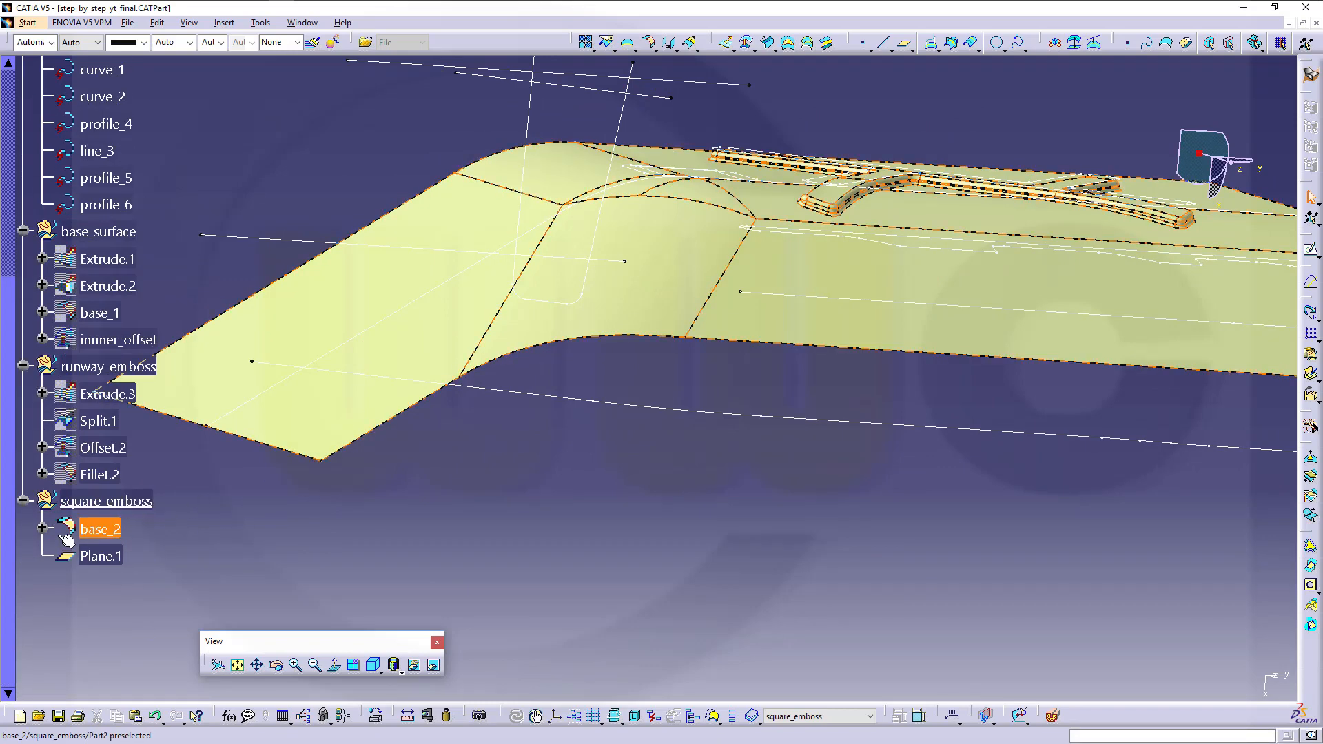
middle_drag(451, 477, 771, 417)
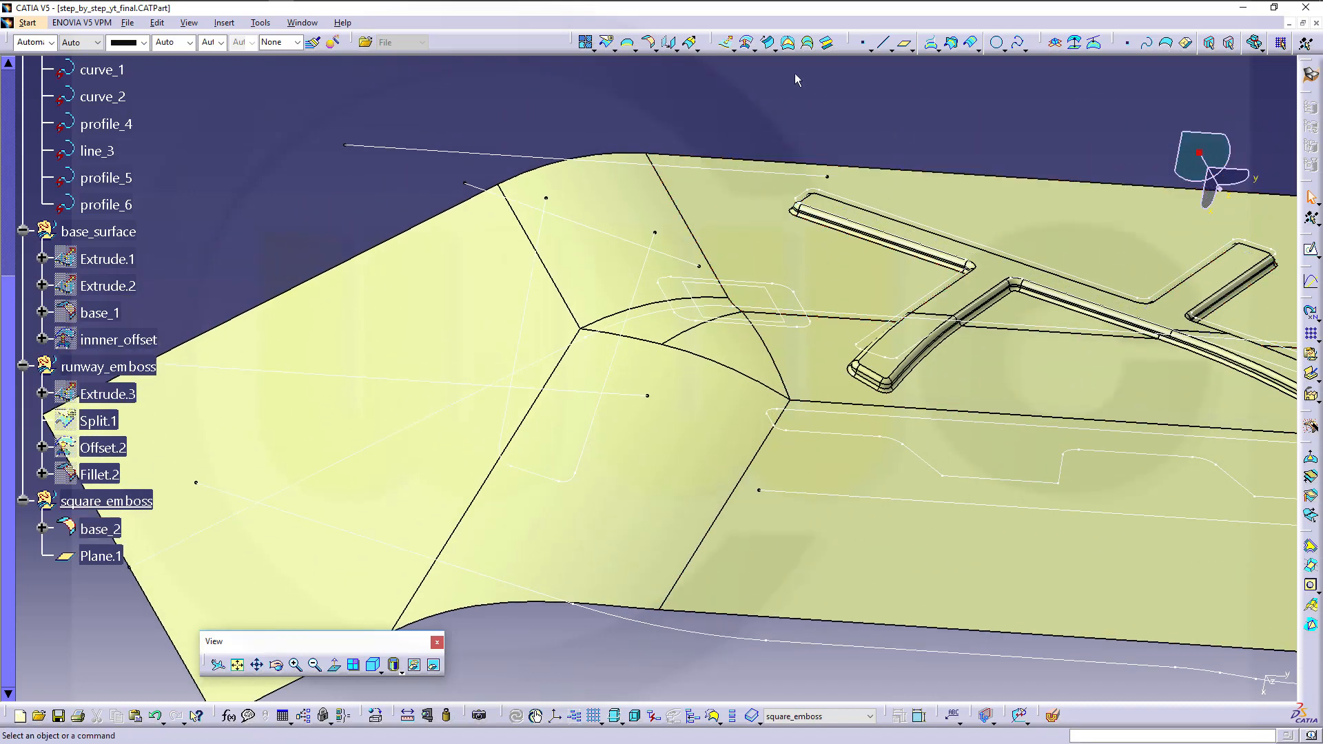
click(769, 44)
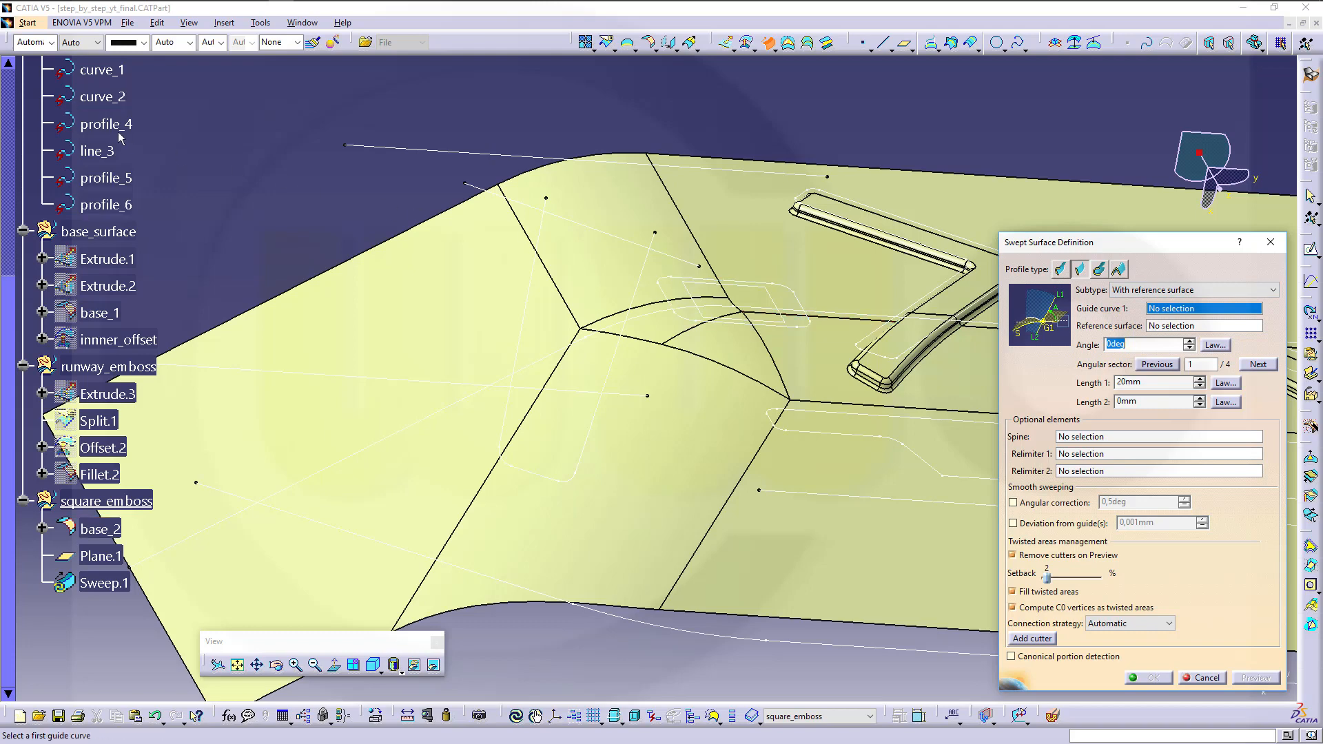
click(114, 102)
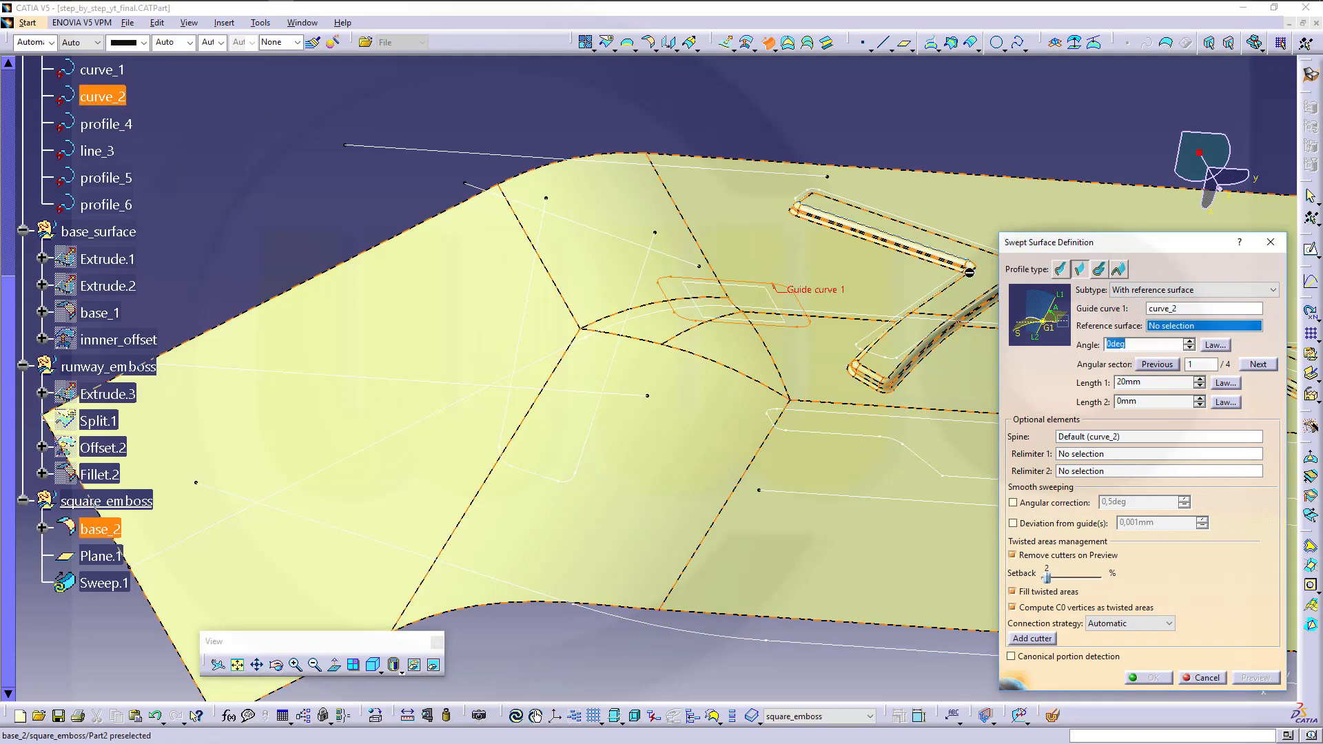
click(786, 313)
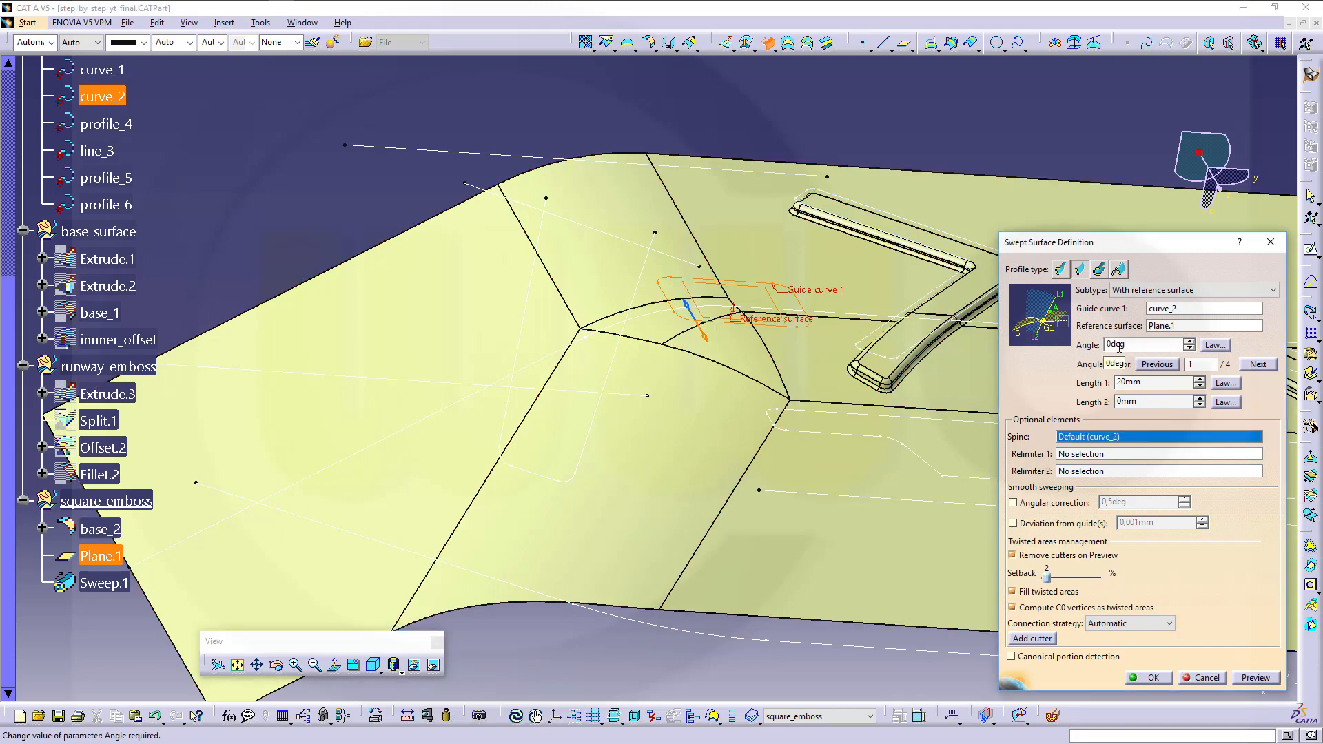
text(60)
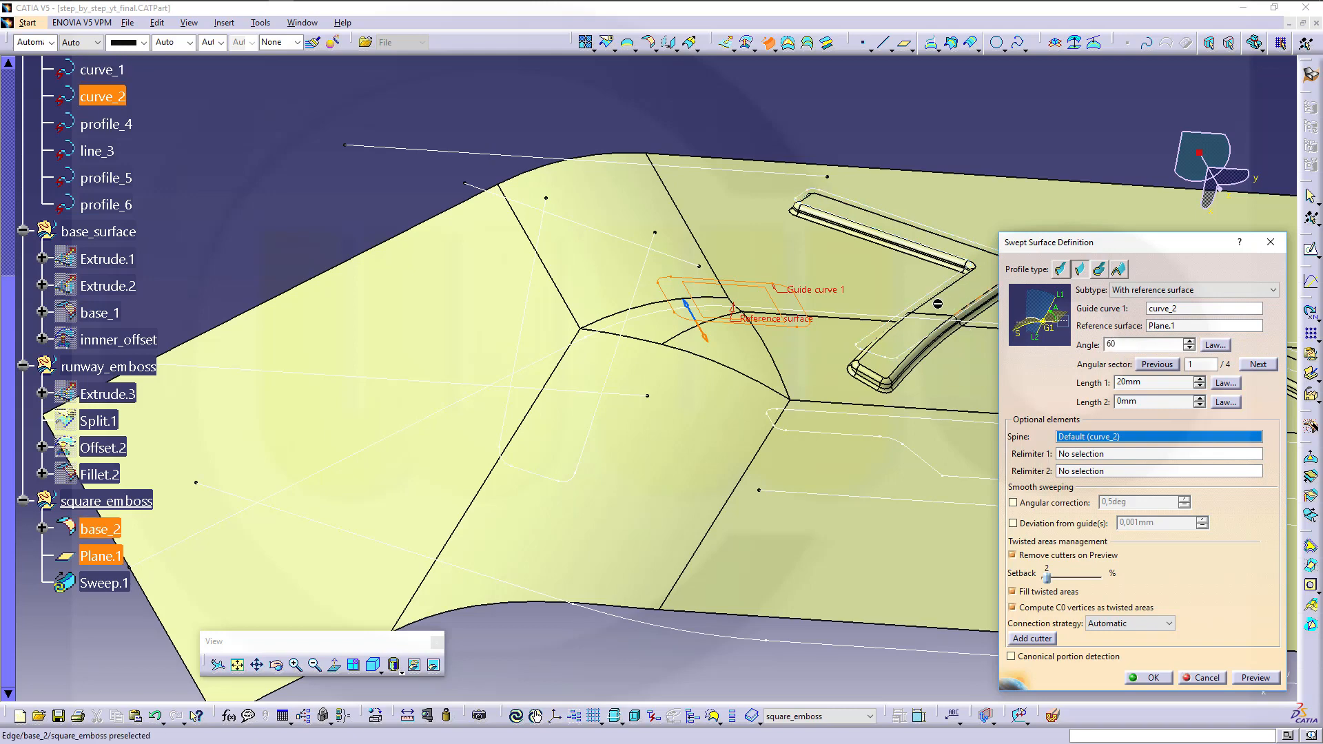
key(Tab)
middle_drag(800, 337, 822, 259)
middle_drag(632, 280, 802, 314)
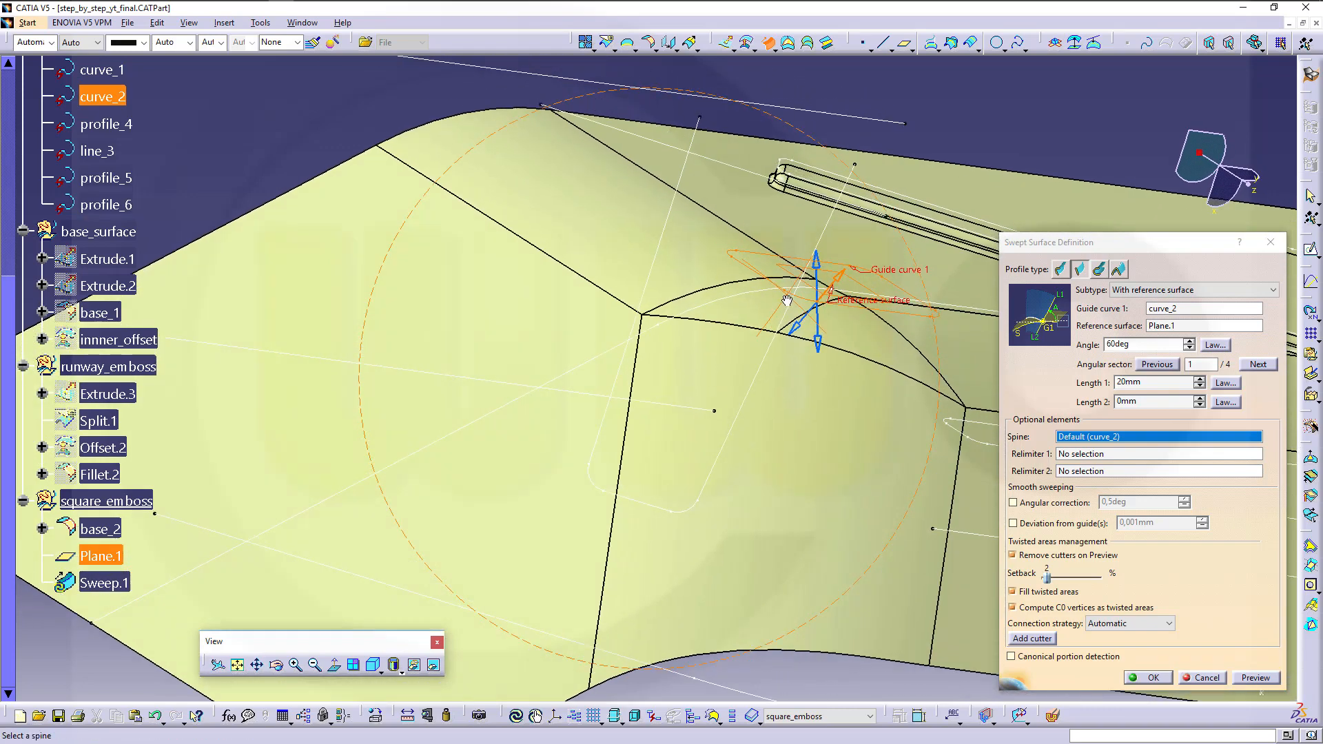
Choose the sweep's downward angular sector 2, set Length 1 to 80 mm and Length 2 to 20 mm, and preview it
click(817, 345)
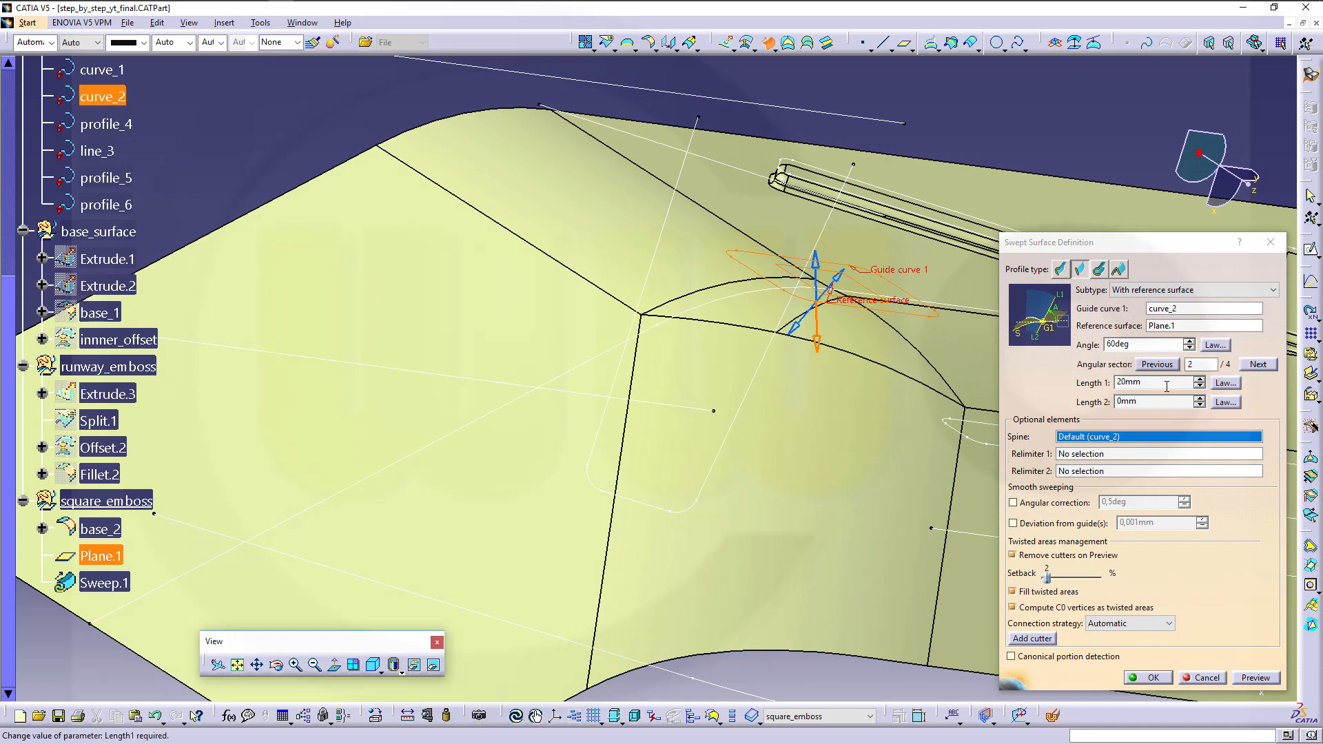
drag(1167, 385, 1058, 379)
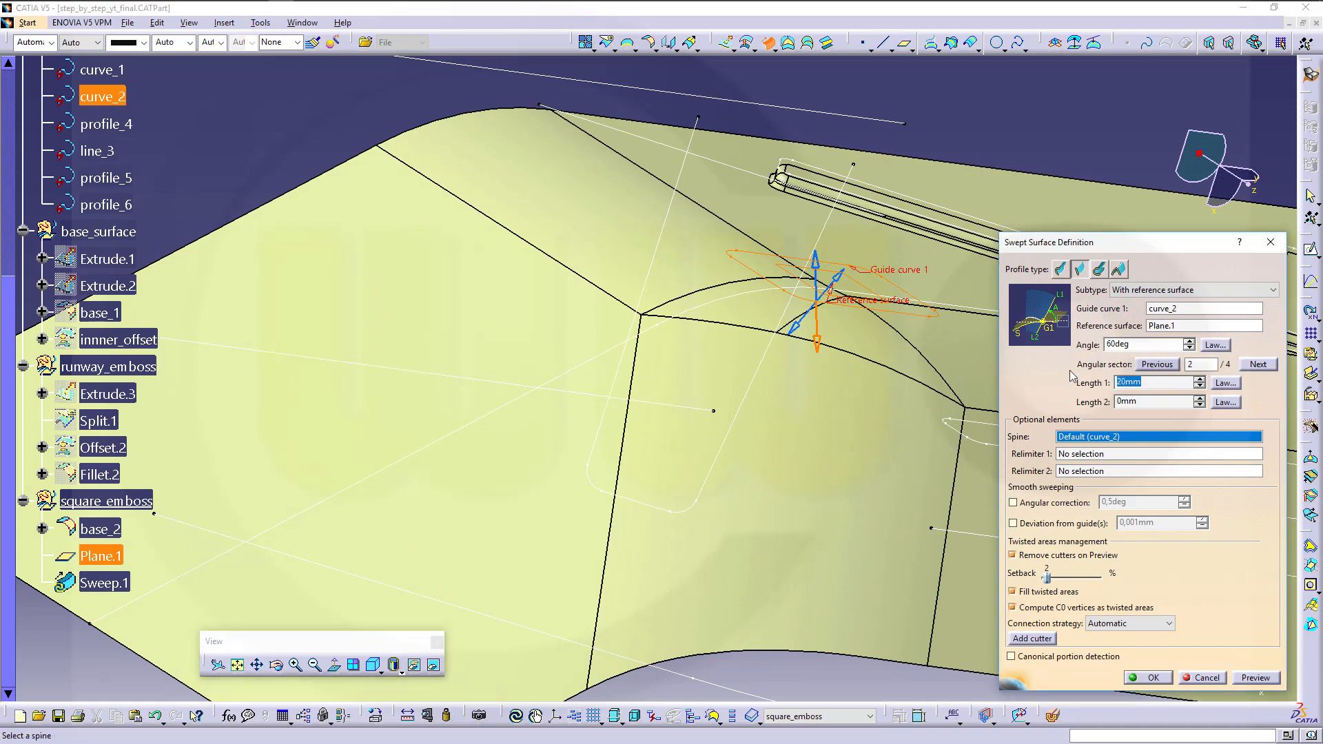
text(80)
key(Tab)
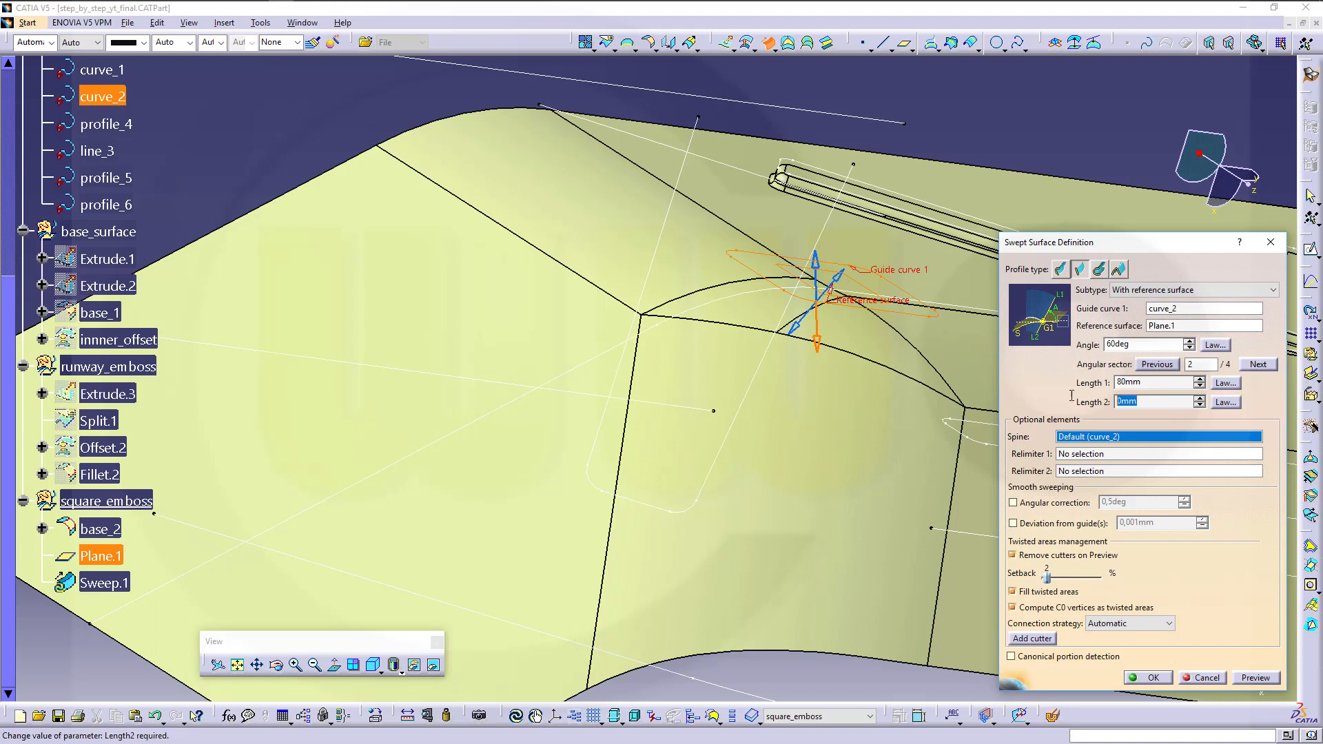
drag(1149, 400, 1058, 393)
text(2)
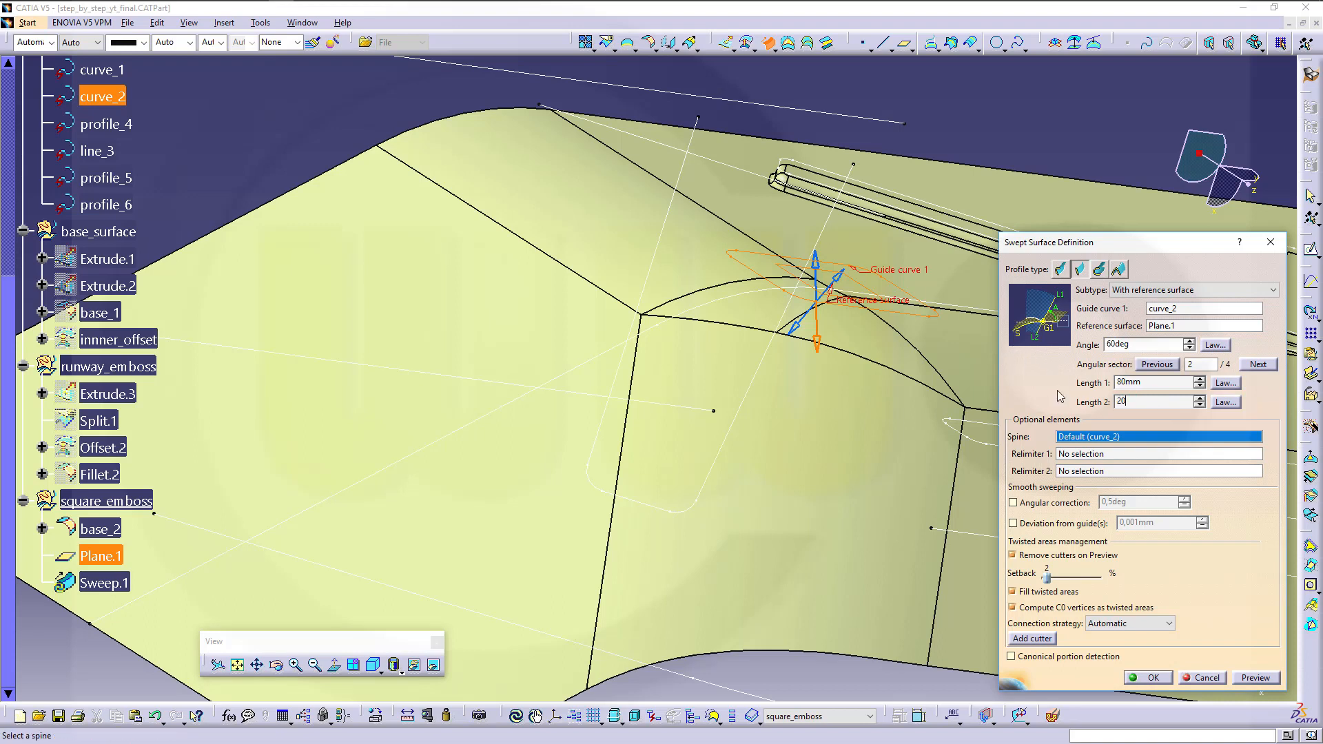
click(1265, 679)
middle_drag(735, 317, 707, 342)
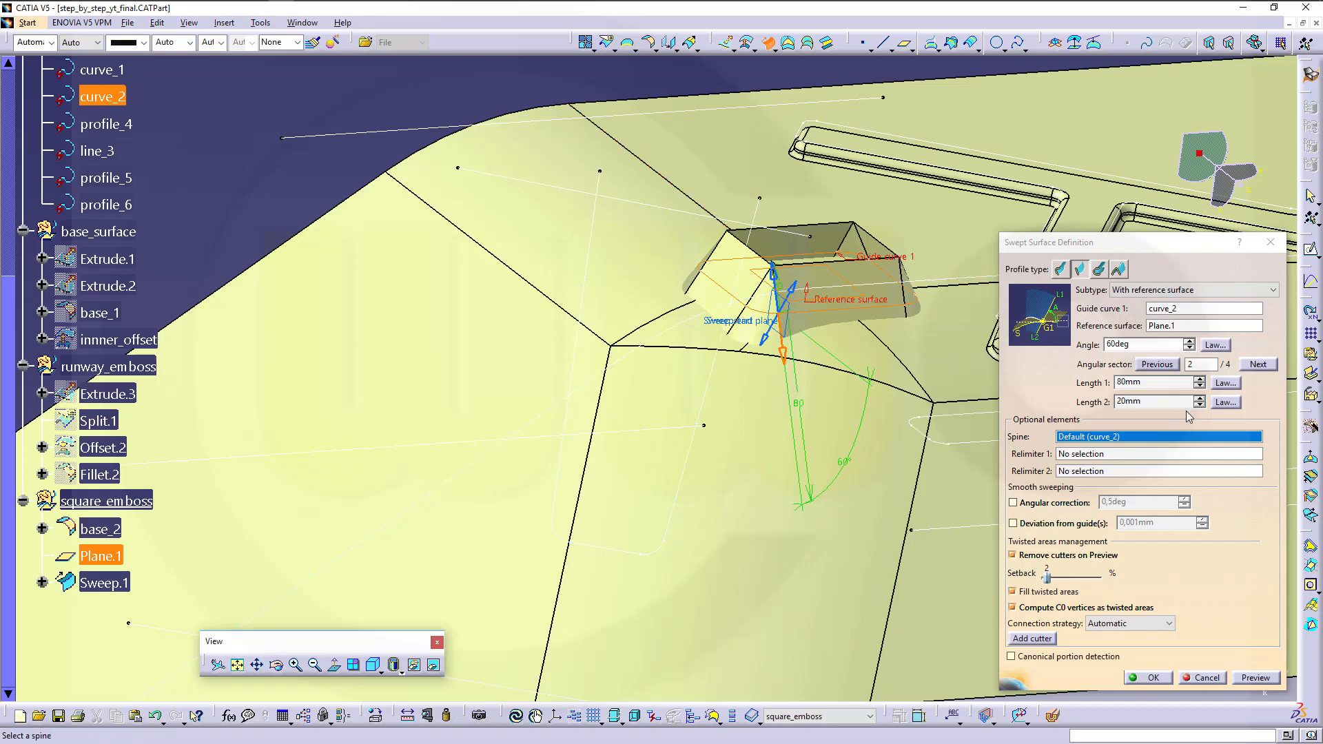
Set the sweep's Length 2 to 5 mm and create the tapered wall surface
drag(1169, 402, 1032, 398)
text(5mm)
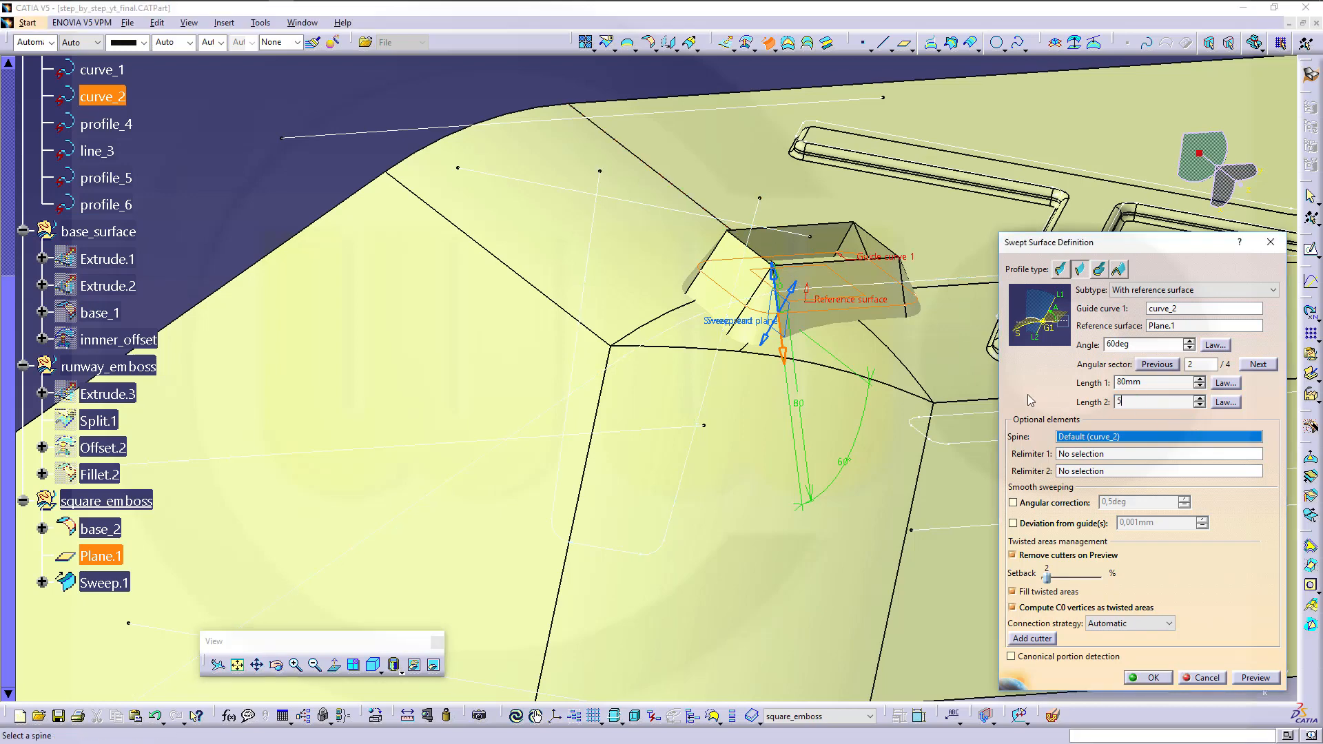
key(Tab)
click(1246, 678)
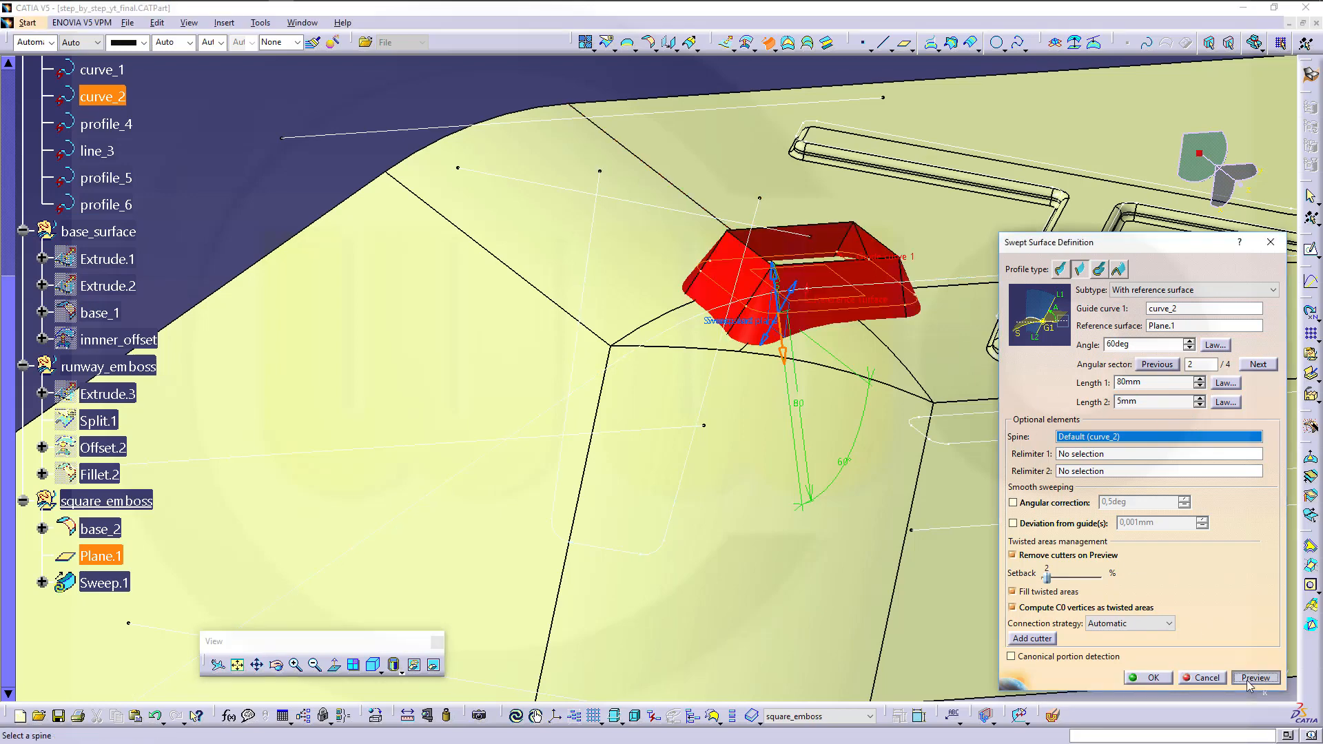
click(1152, 678)
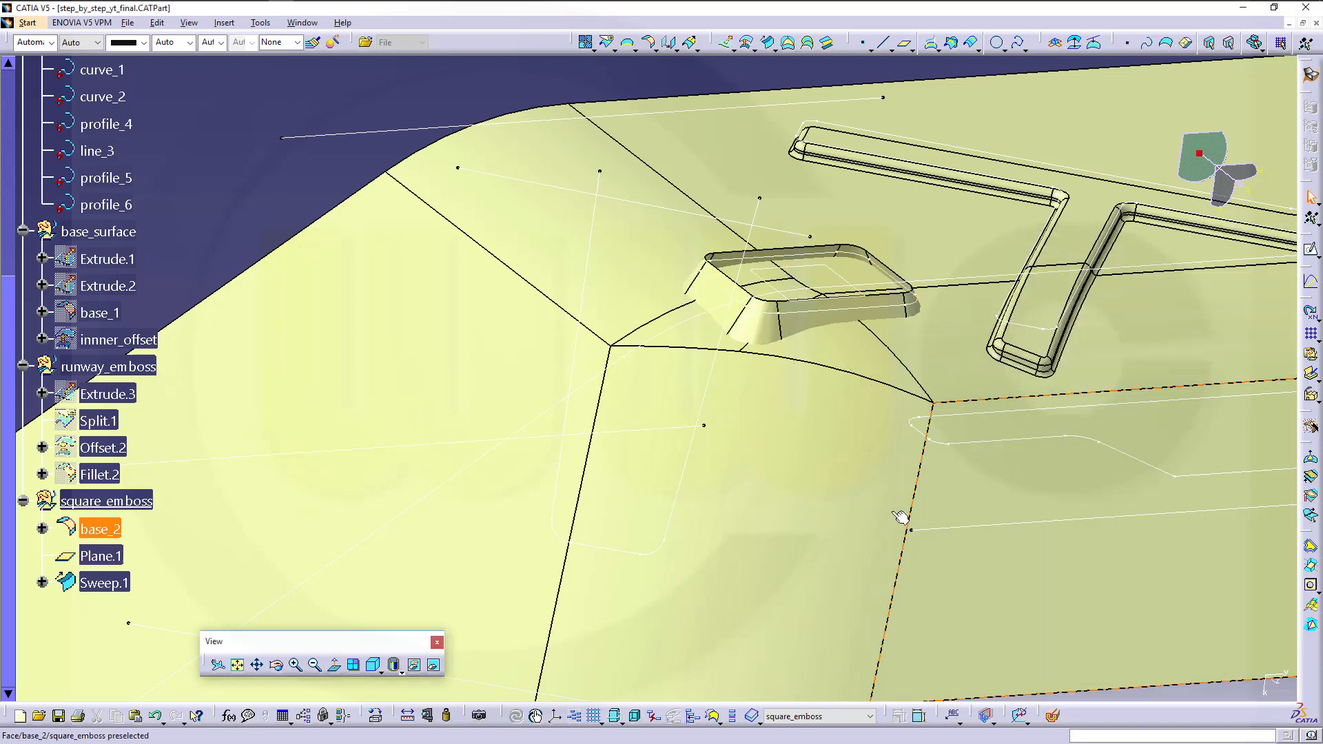
Split Plane.1 with curve_2, keeping the area inside the curve as the emboss's top face
middle_drag(766, 366, 680, 368)
middle_drag(873, 445, 862, 377)
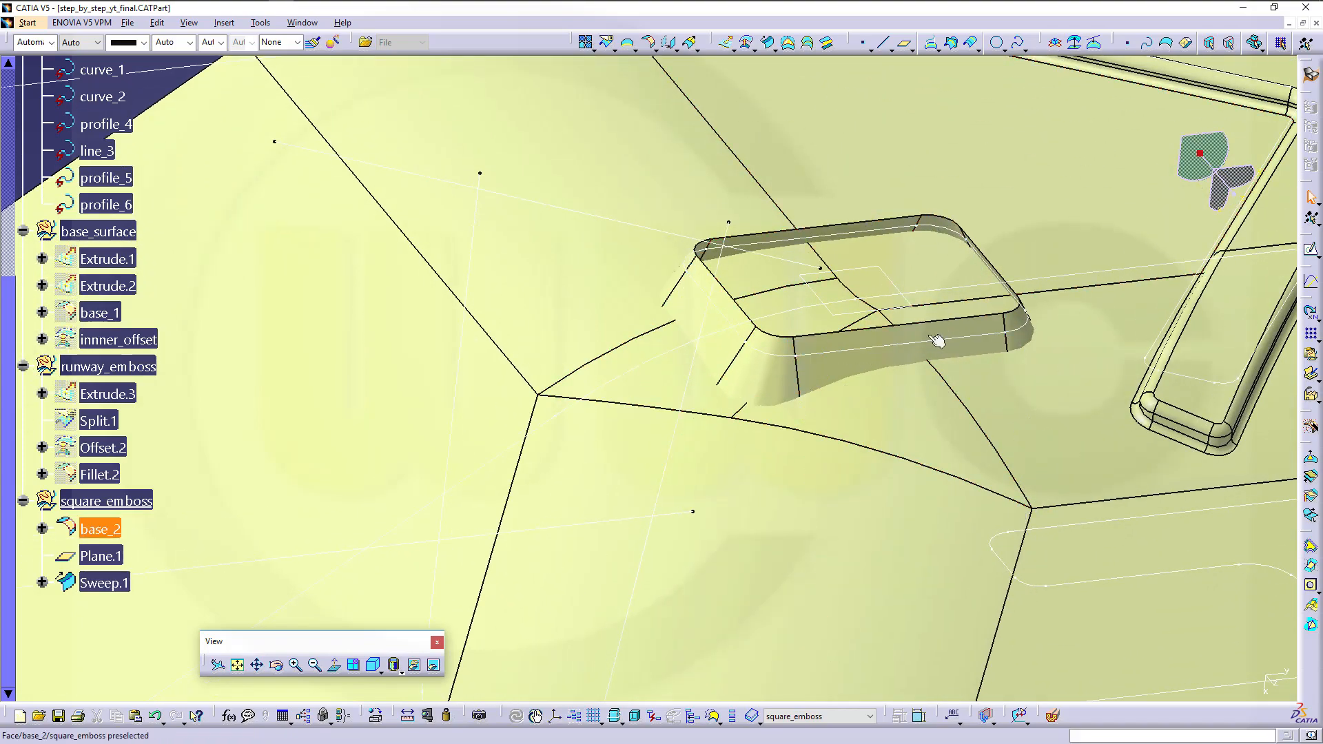
middle_drag(940, 341, 873, 293)
middle_drag(747, 216, 693, 369)
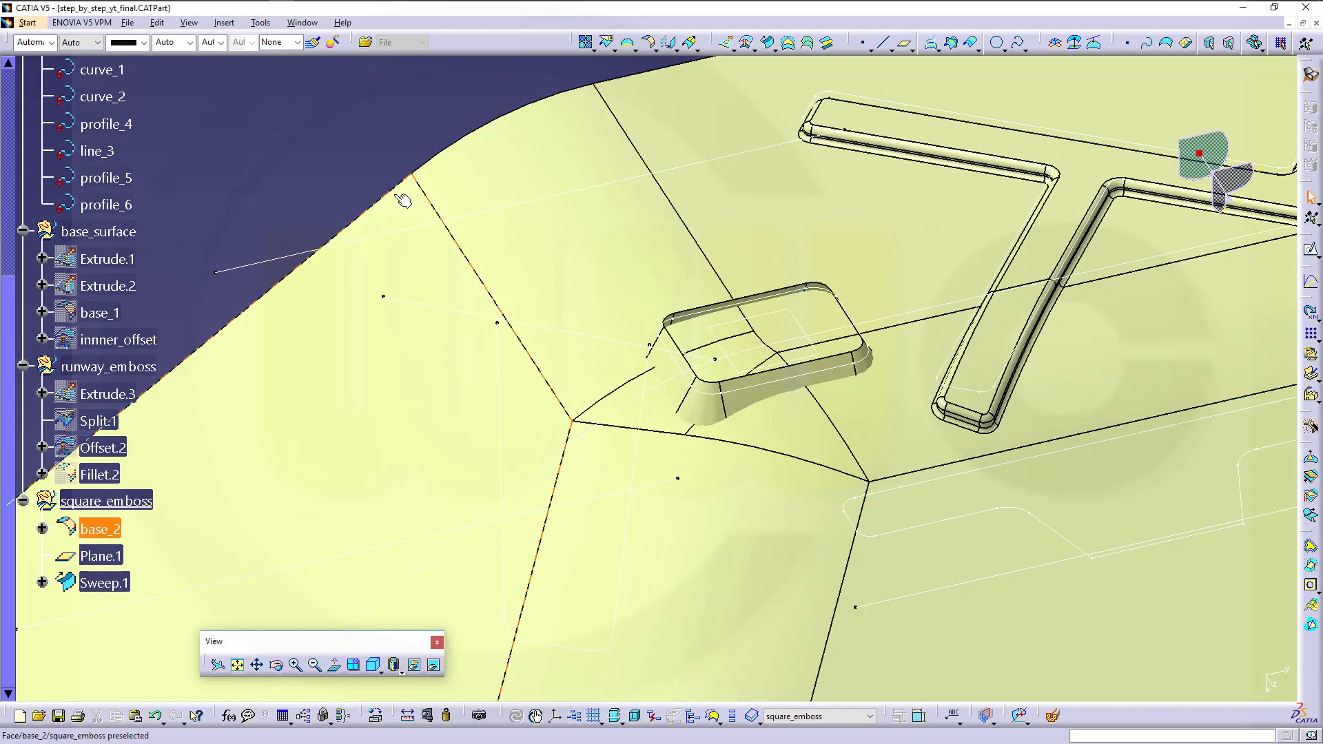
middle_drag(870, 405, 909, 327)
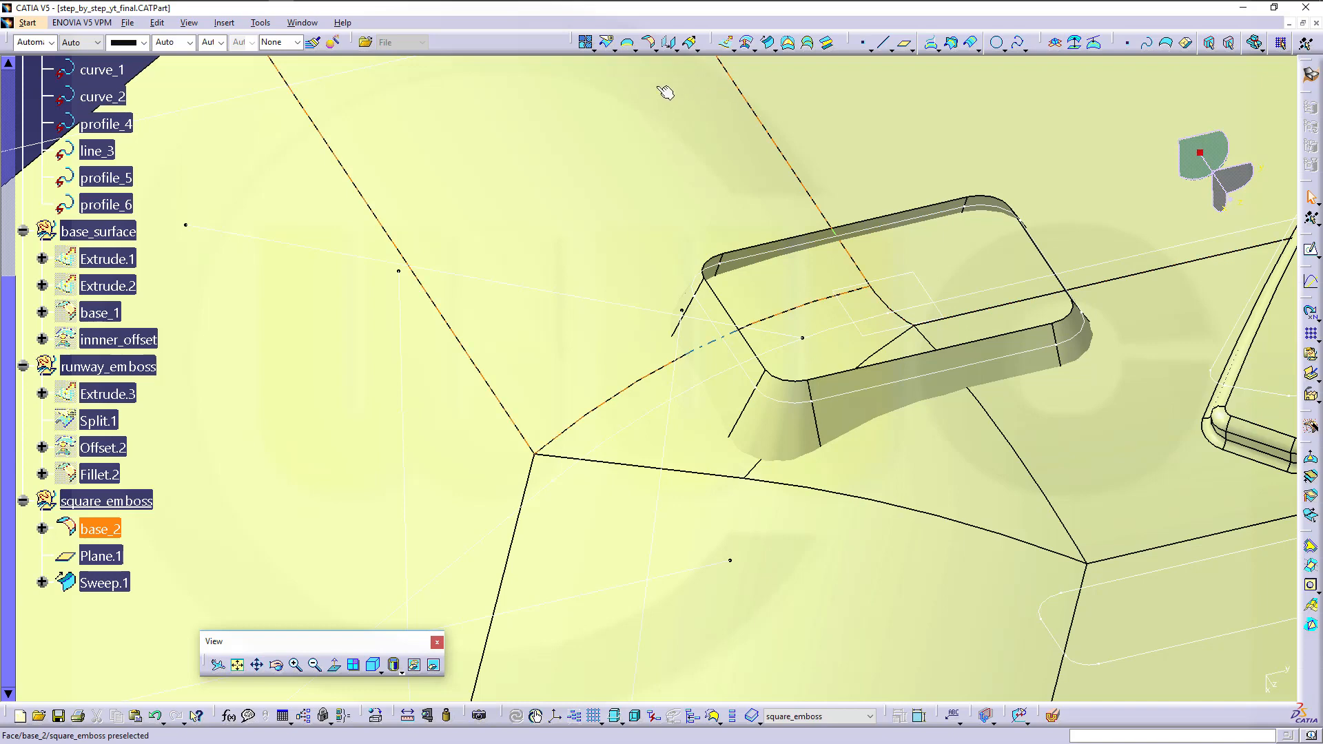
click(606, 45)
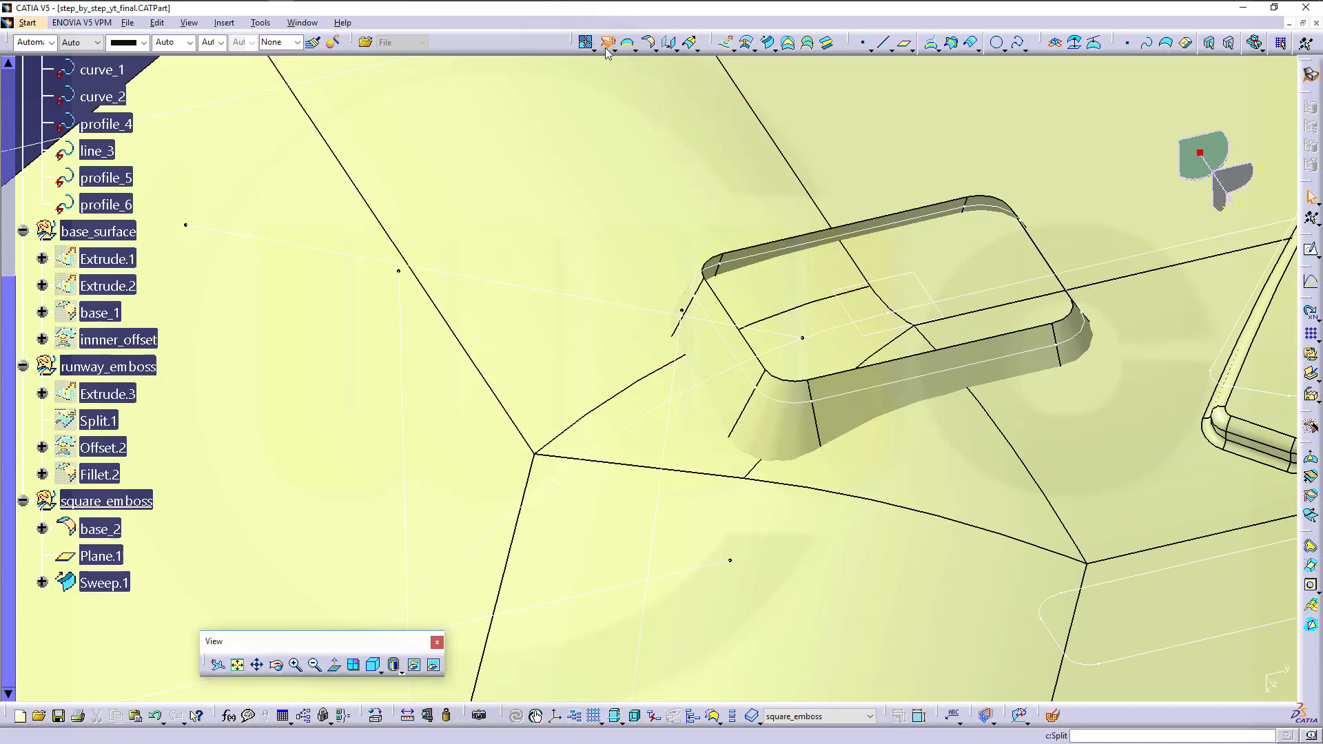
click(922, 288)
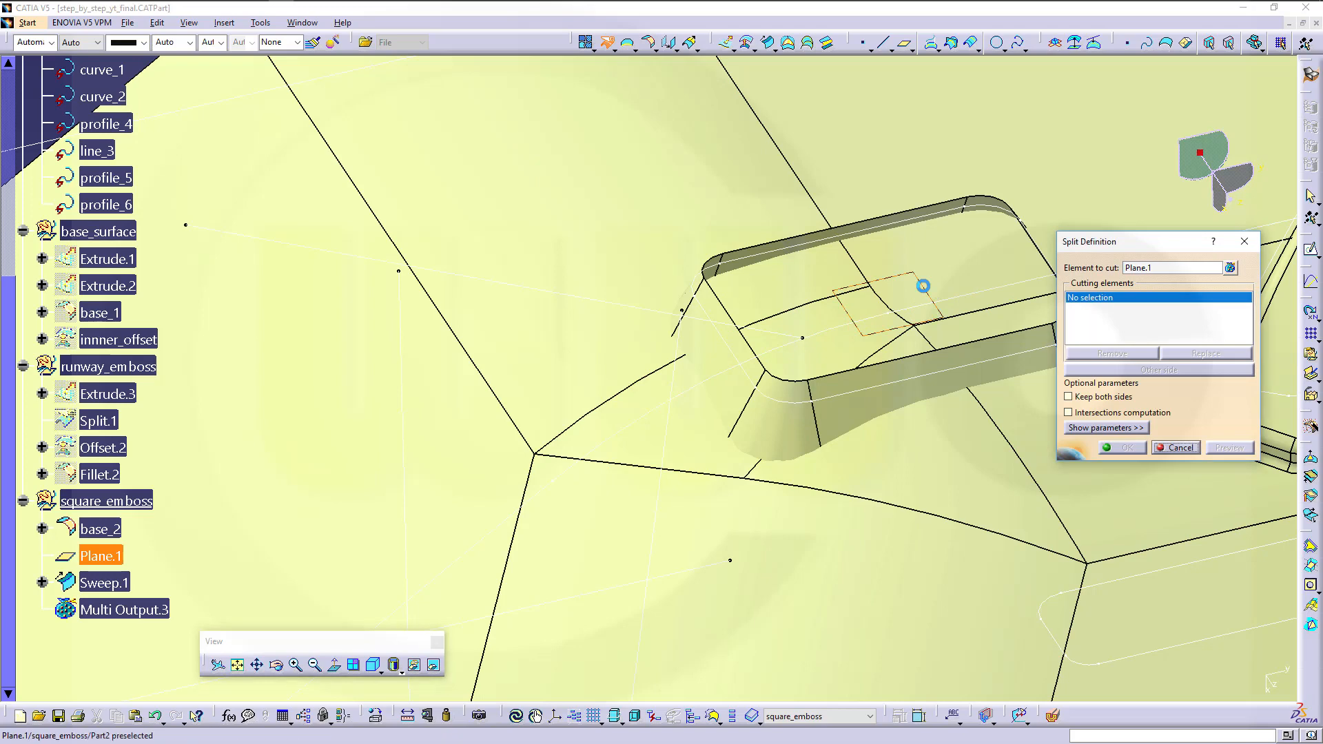
click(909, 228)
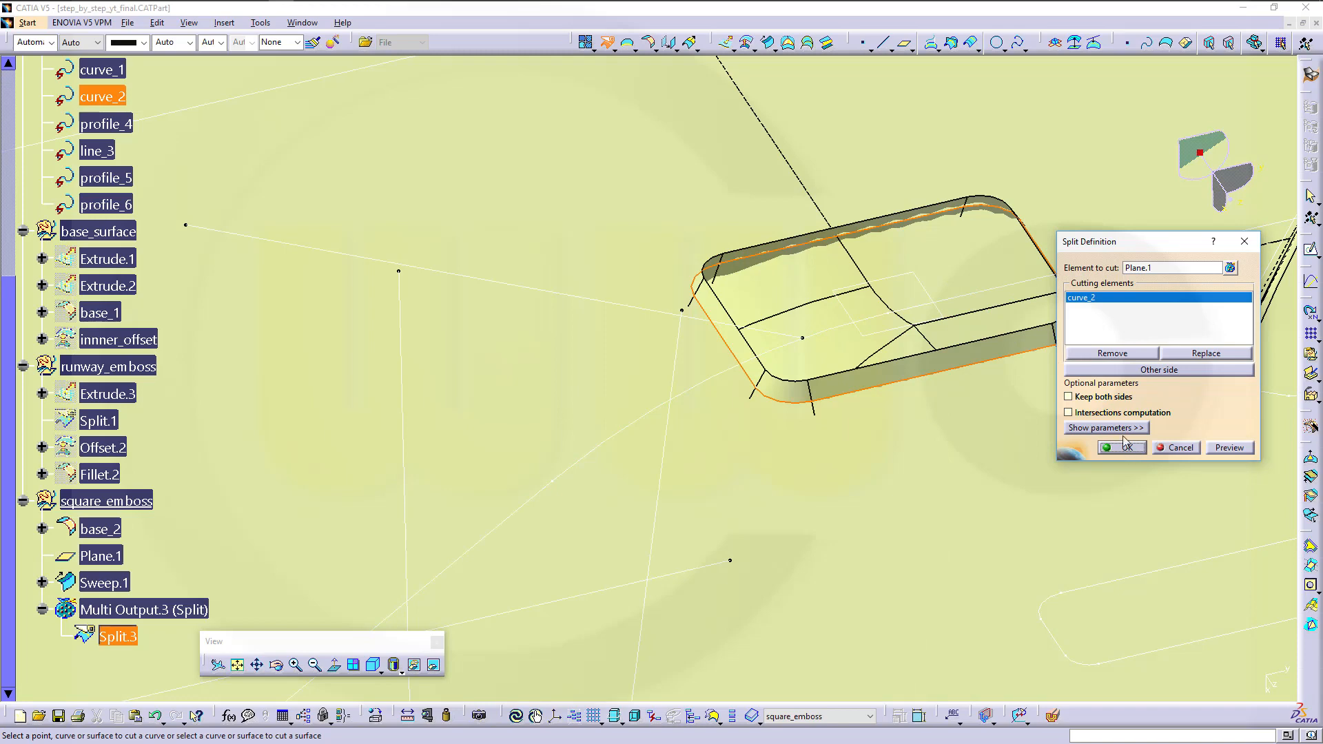
click(1140, 370)
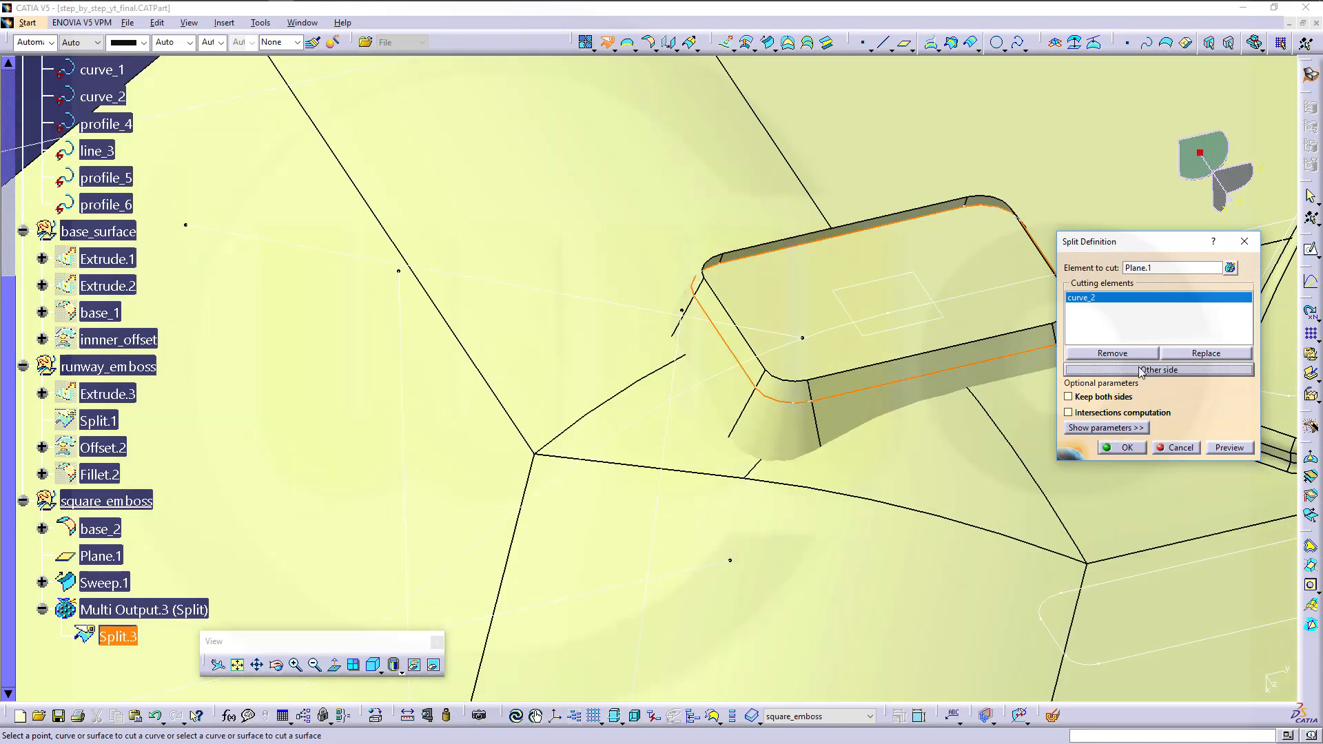
click(1141, 370)
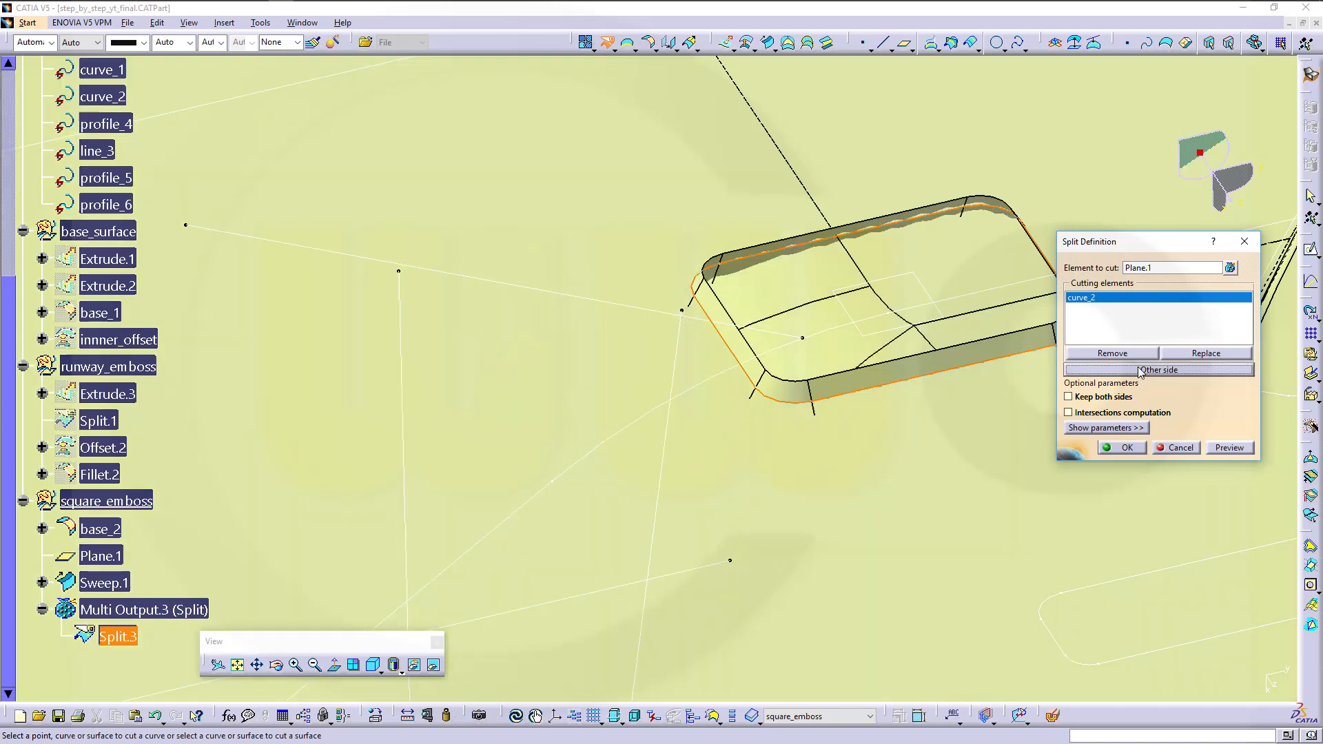
click(1141, 371)
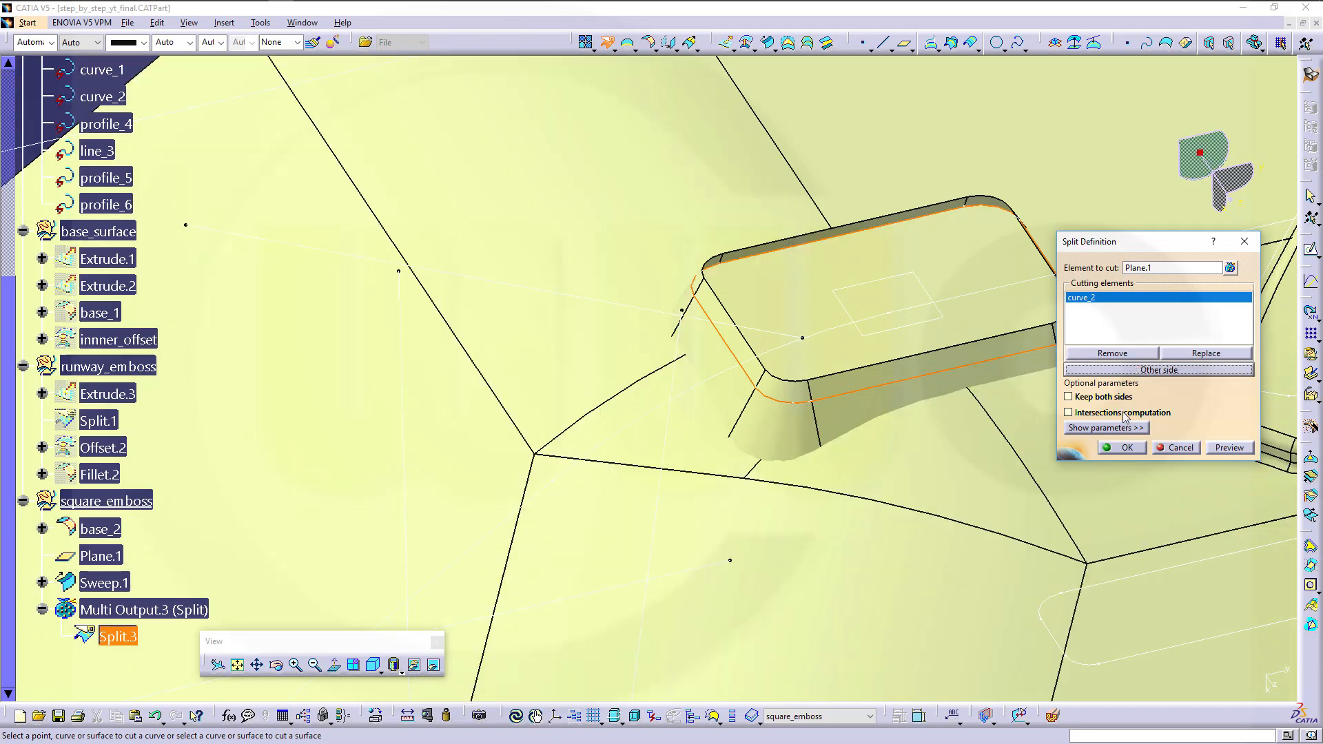
click(1120, 448)
Create a 3 mm bitangent fillet between Split.3 and Sweep.1, reversing the Sweep.1 direction and trimming both supports
middle_drag(974, 387, 853, 154)
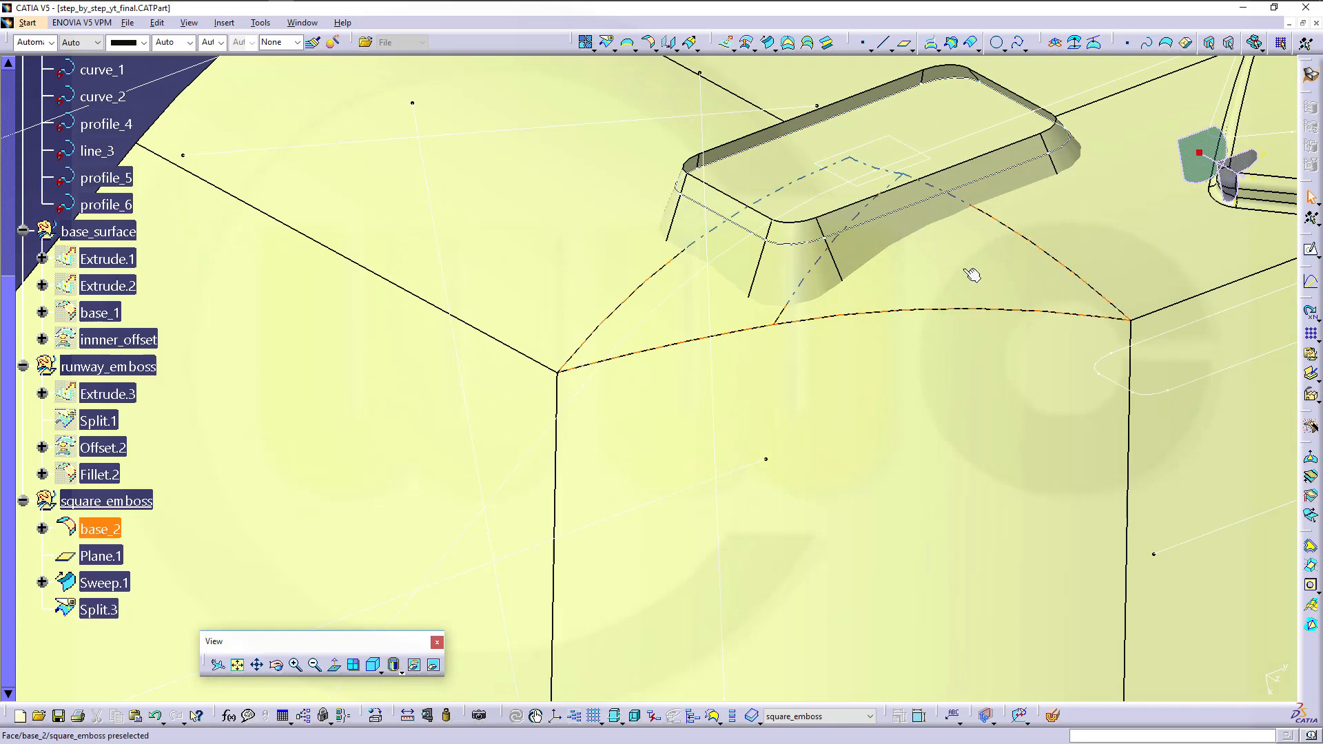
middle_drag(968, 275, 920, 296)
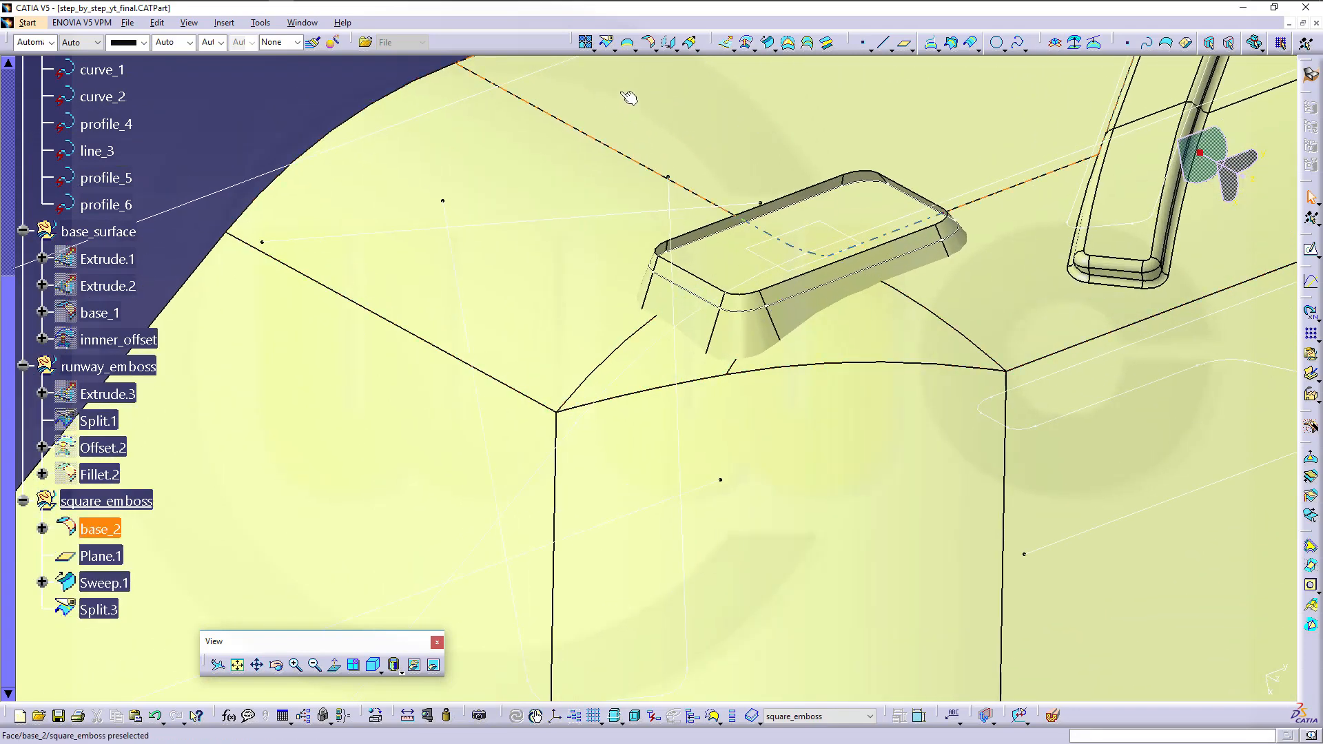
click(653, 45)
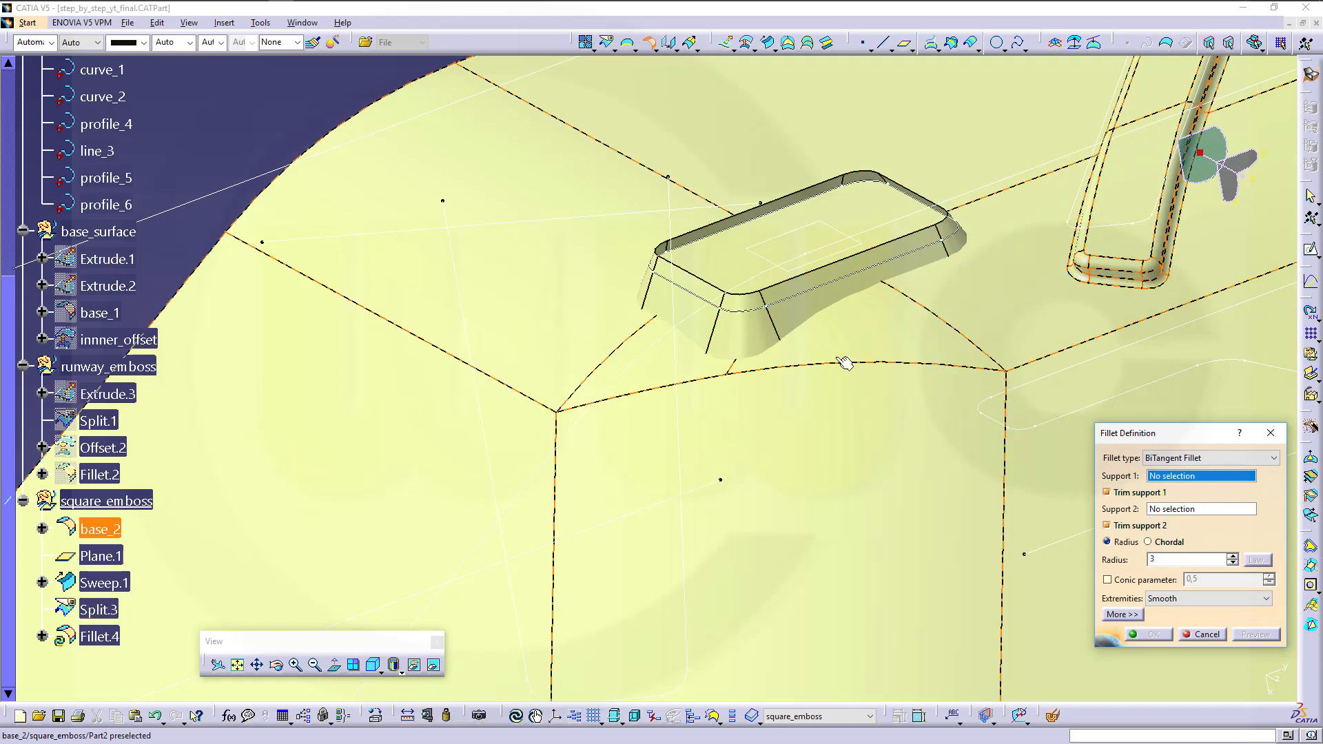
click(842, 209)
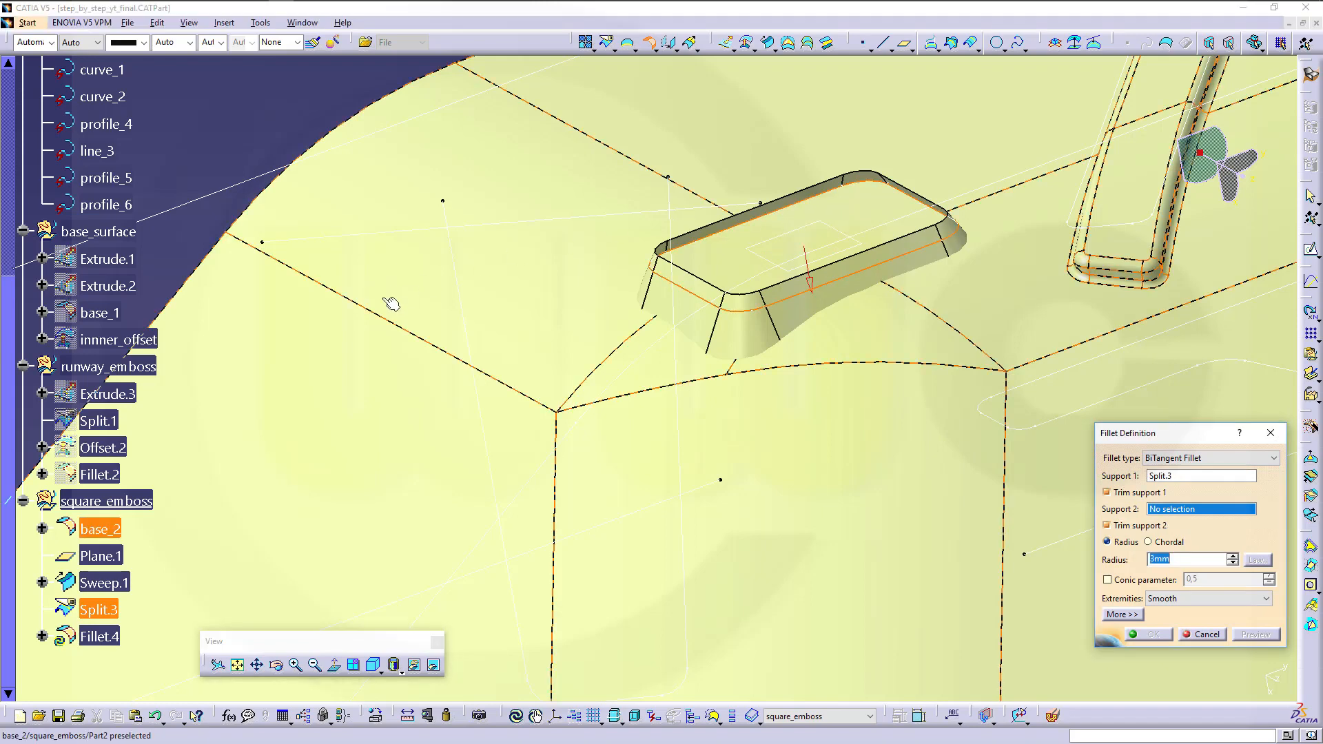
click(752, 339)
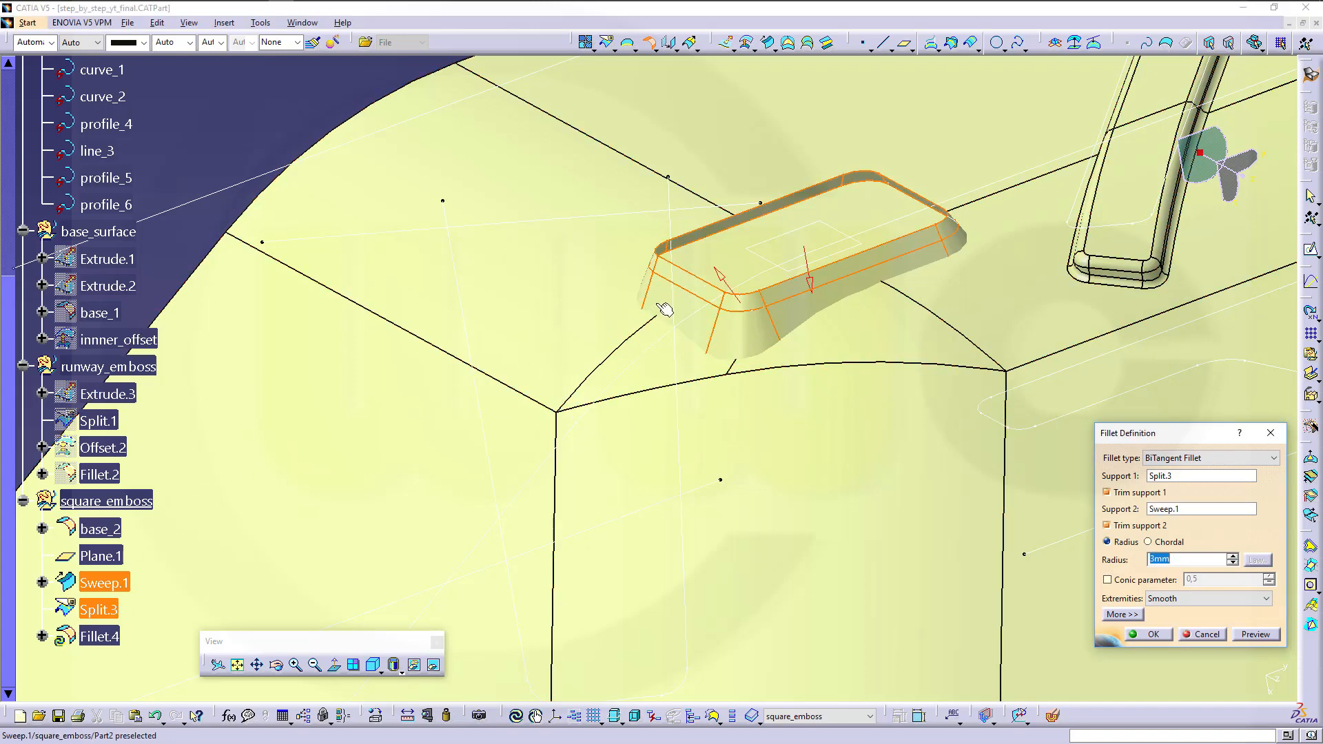
middle_drag(687, 310, 741, 326)
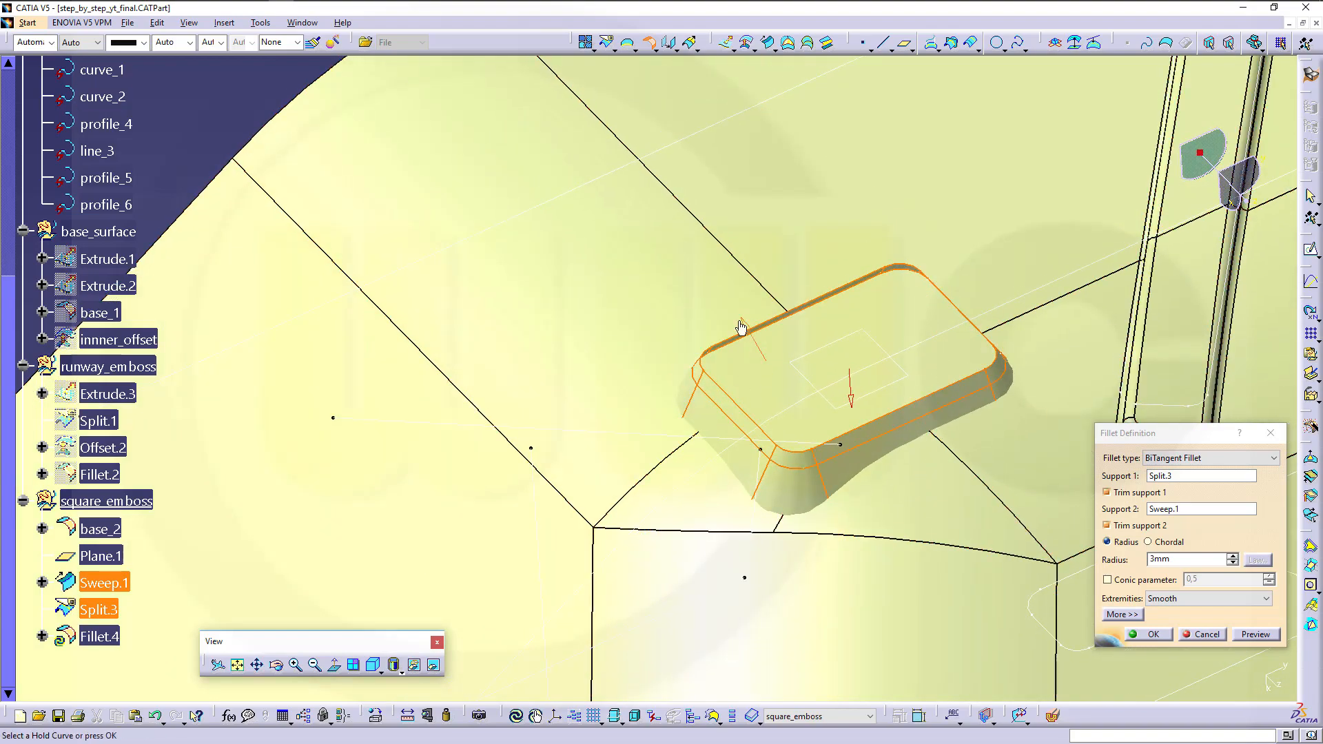
middle_drag(762, 387, 702, 276)
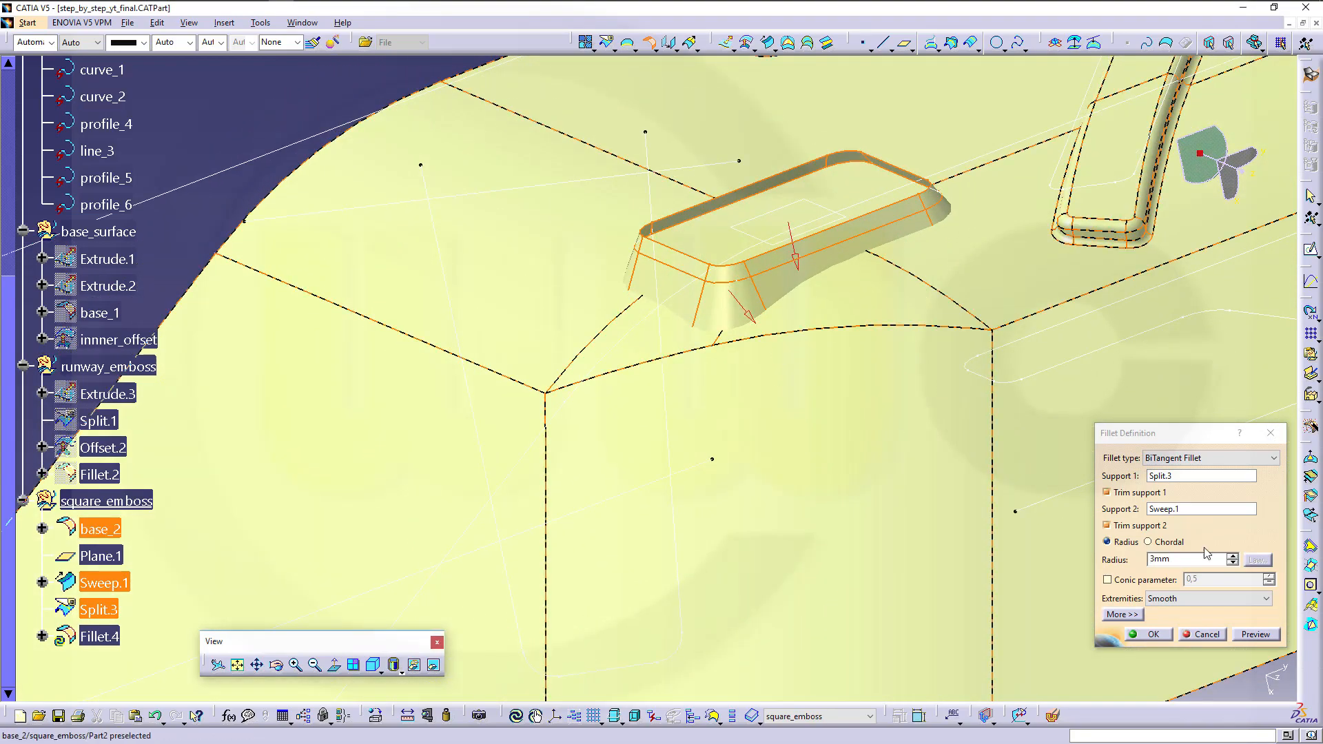
click(1266, 639)
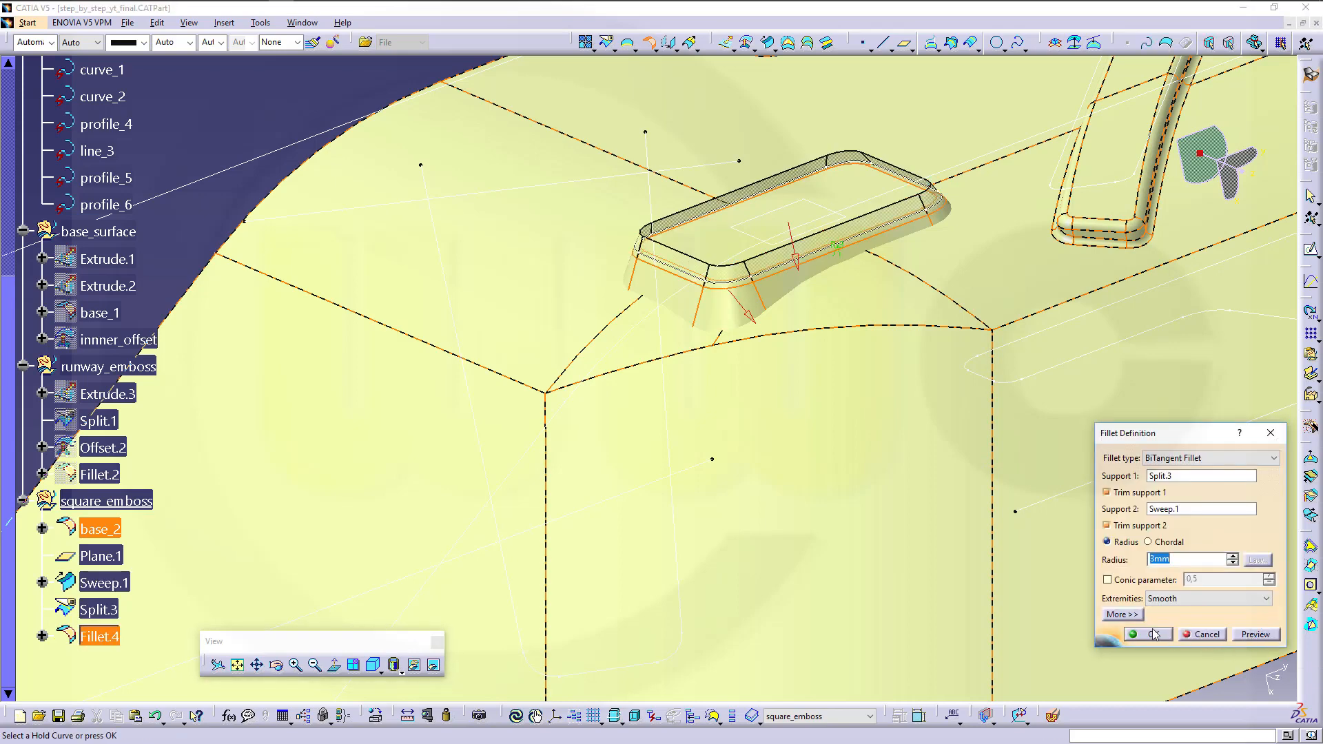
click(1152, 634)
Fillet the emboss surface Fillet.4 with base_2 using a 3 mm bitangent radius, reversing the Fillet.4 direction and trimming both supports
middle_drag(844, 434, 818, 439)
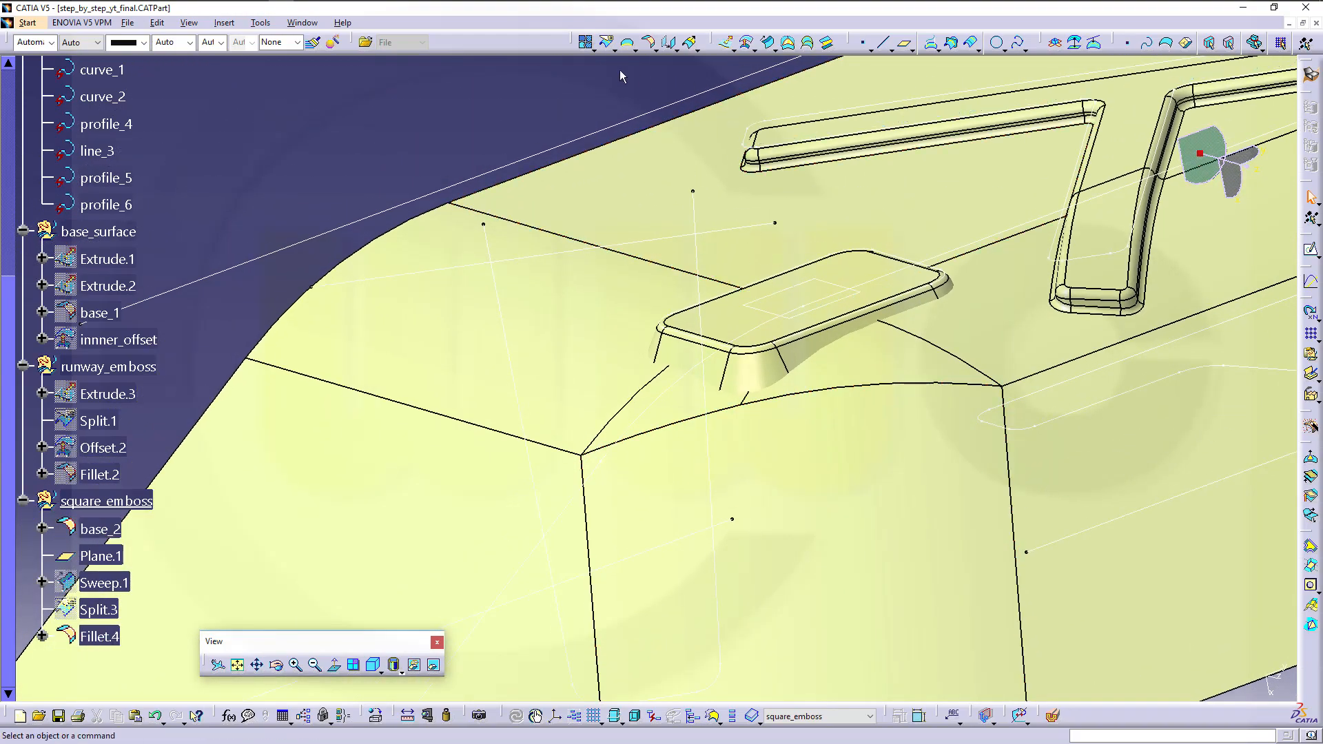
click(647, 42)
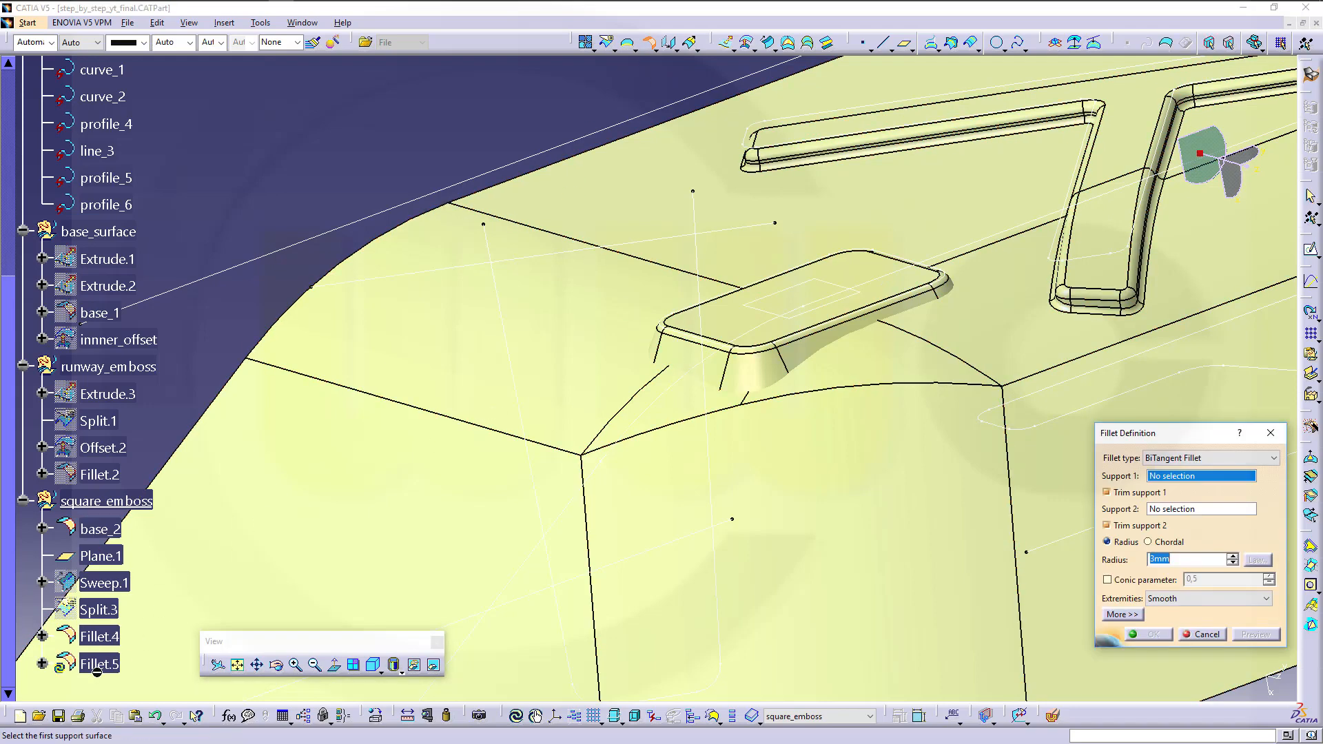
click(102, 637)
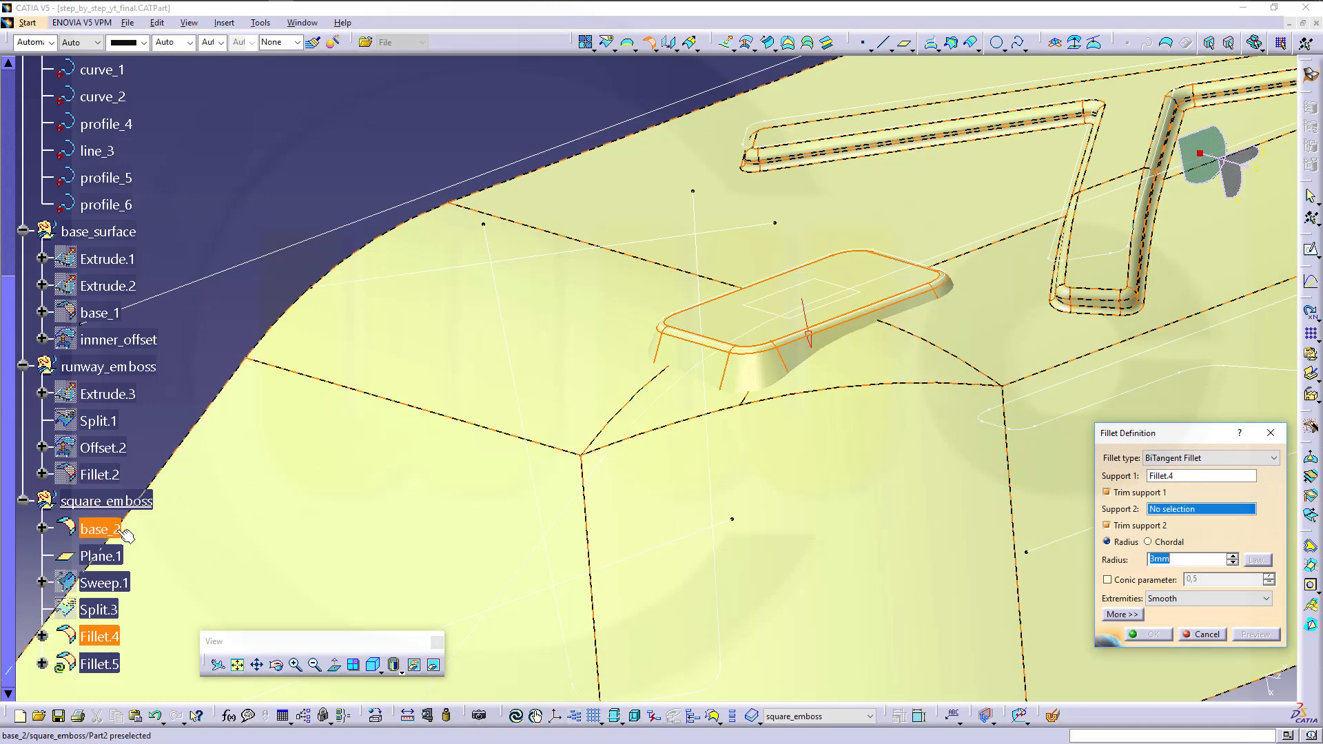
click(100, 532)
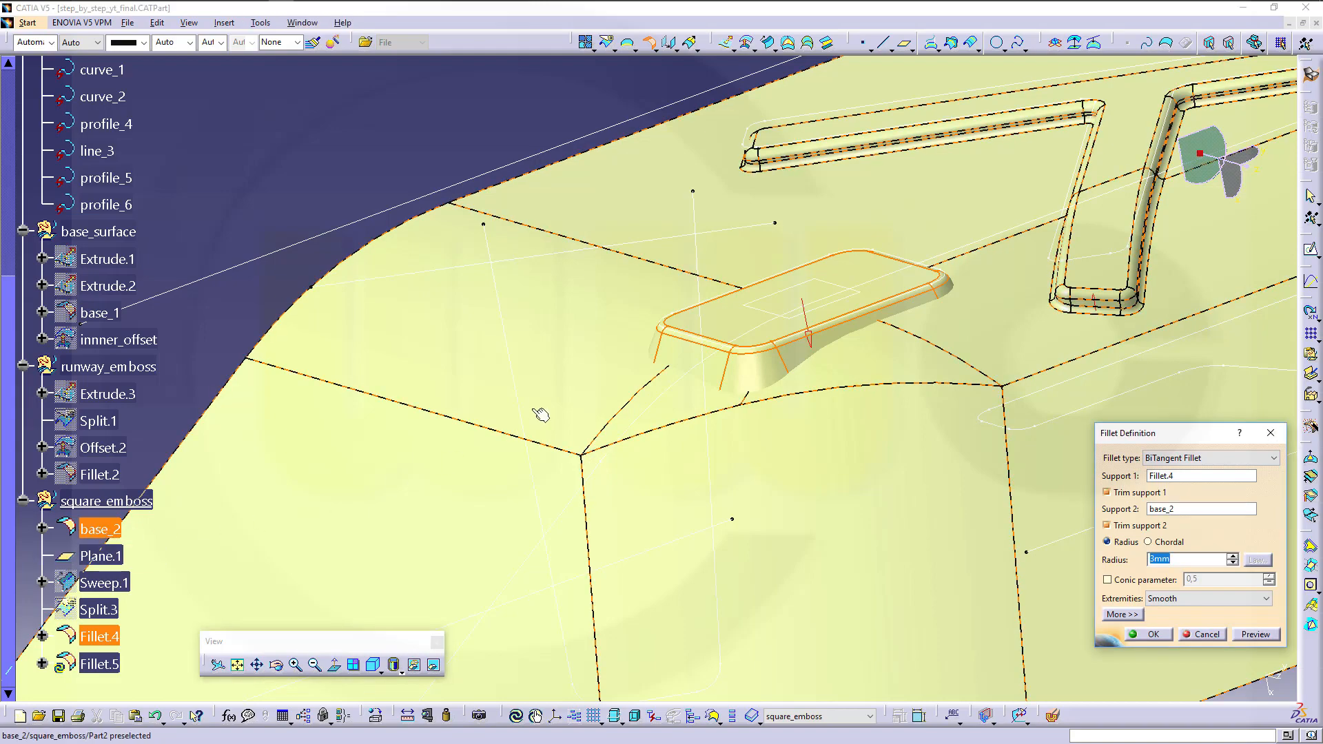
middle_drag(694, 298, 795, 415)
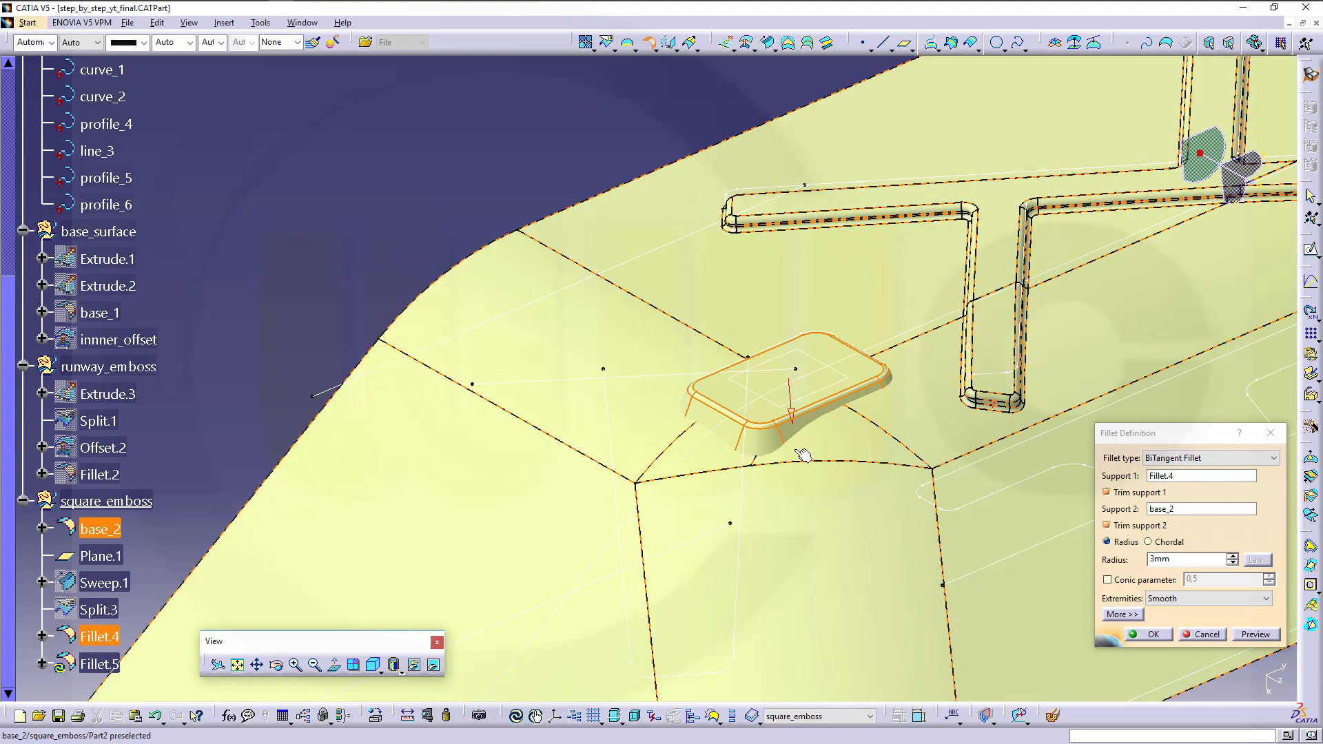
middle_drag(799, 444, 963, 496)
middle_drag(933, 448, 792, 476)
middle_drag(648, 391, 820, 541)
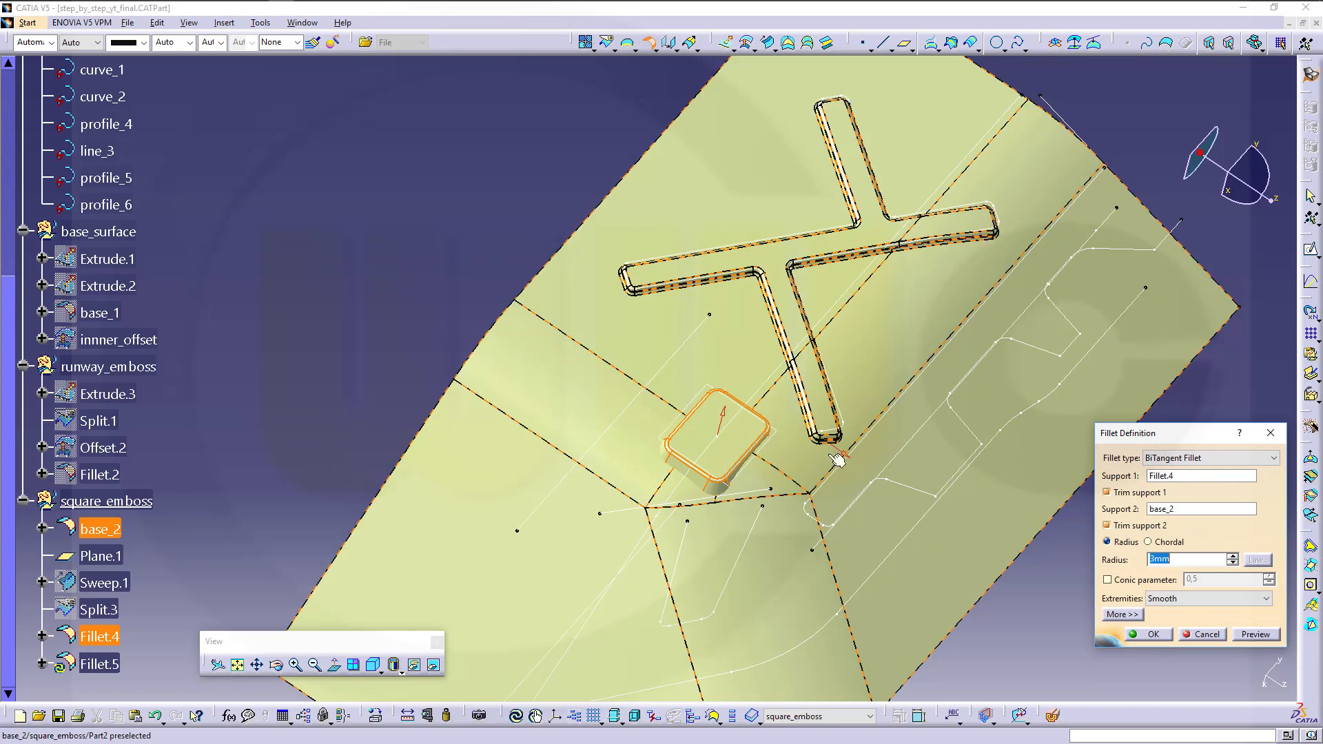
click(1255, 634)
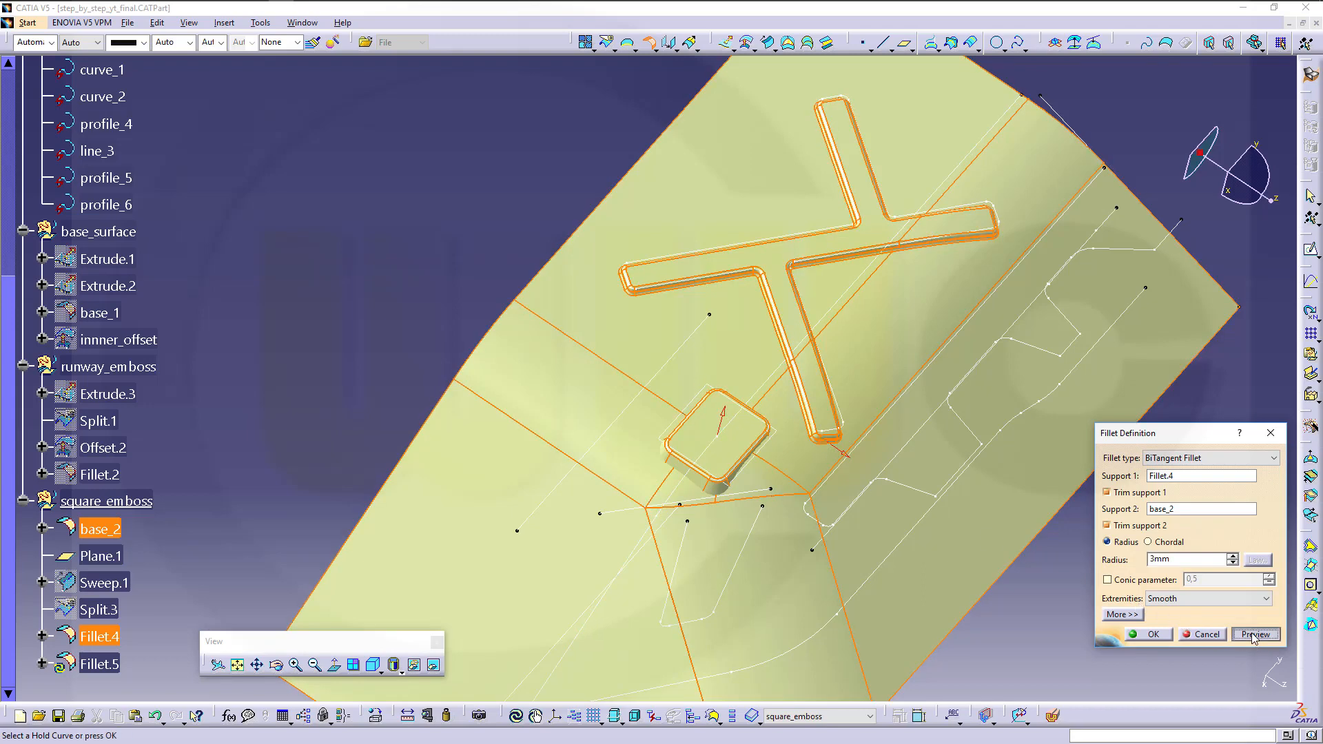
middle_drag(774, 544, 691, 345)
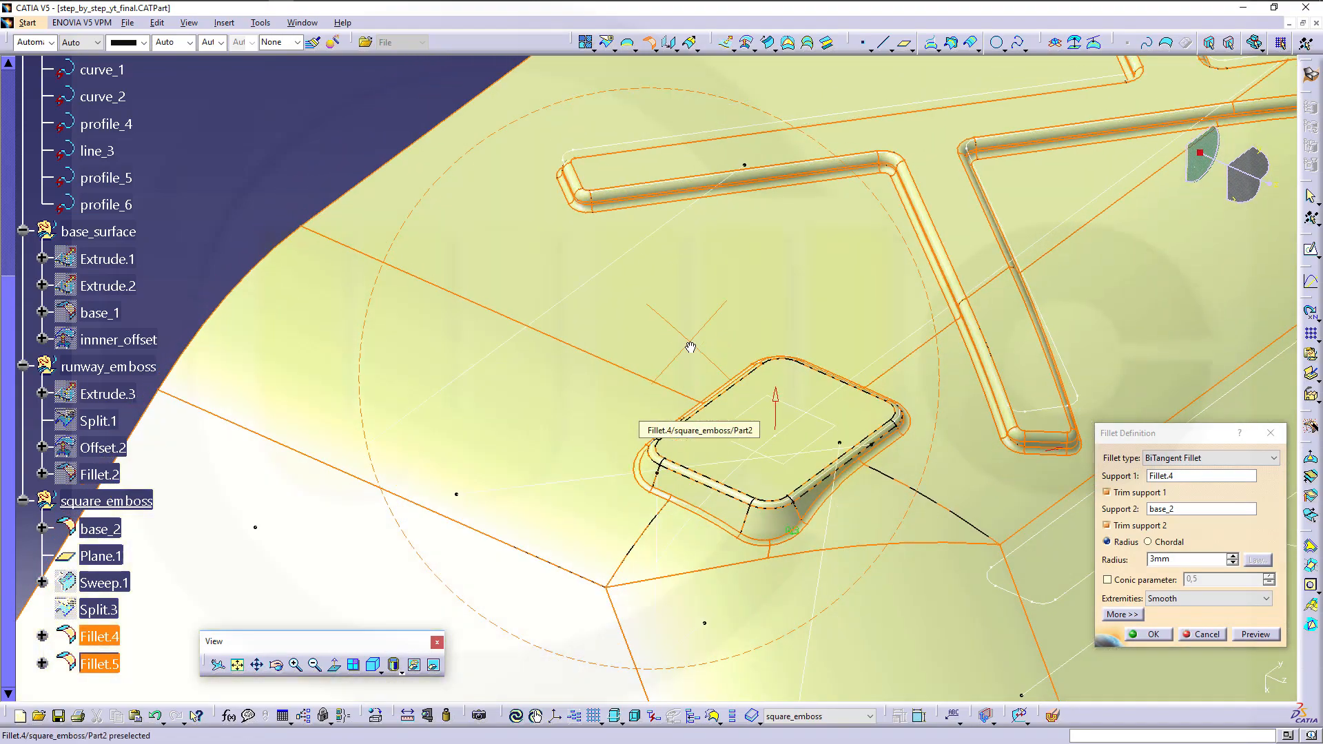
click(1154, 635)
Insert a new geometrical set named stripe_emboss under Part2
middle_drag(758, 441, 659, 302)
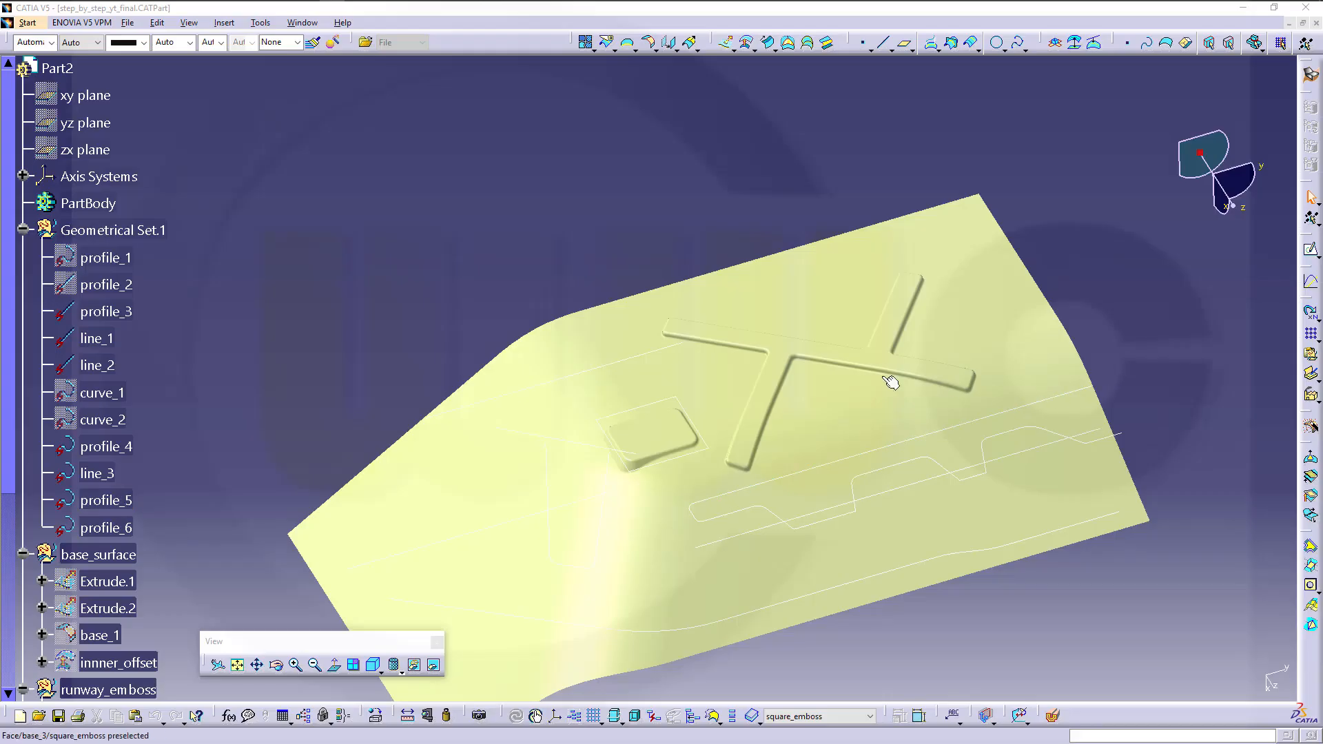
middle_drag(646, 368, 574, 545)
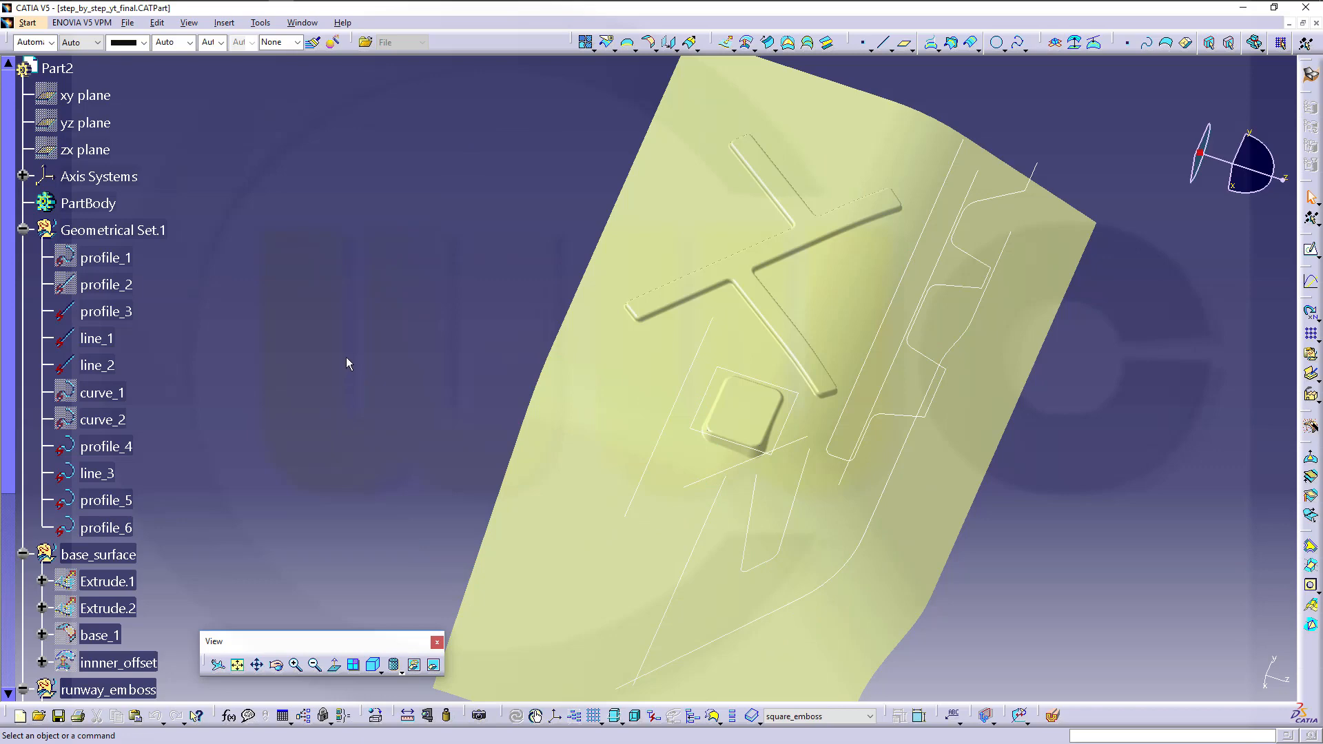
scroll(241, 424, down, 5)
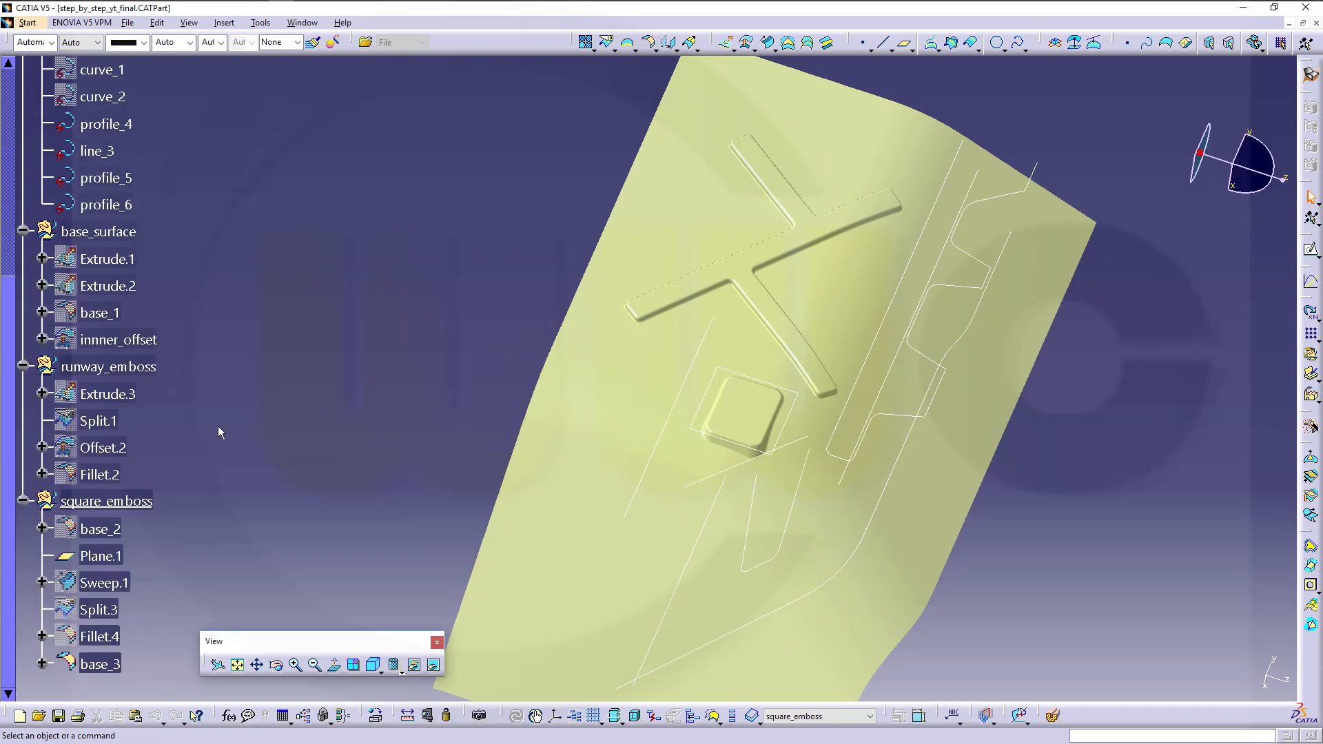
scroll(206, 434, down, 1)
scroll(183, 438, up, 4)
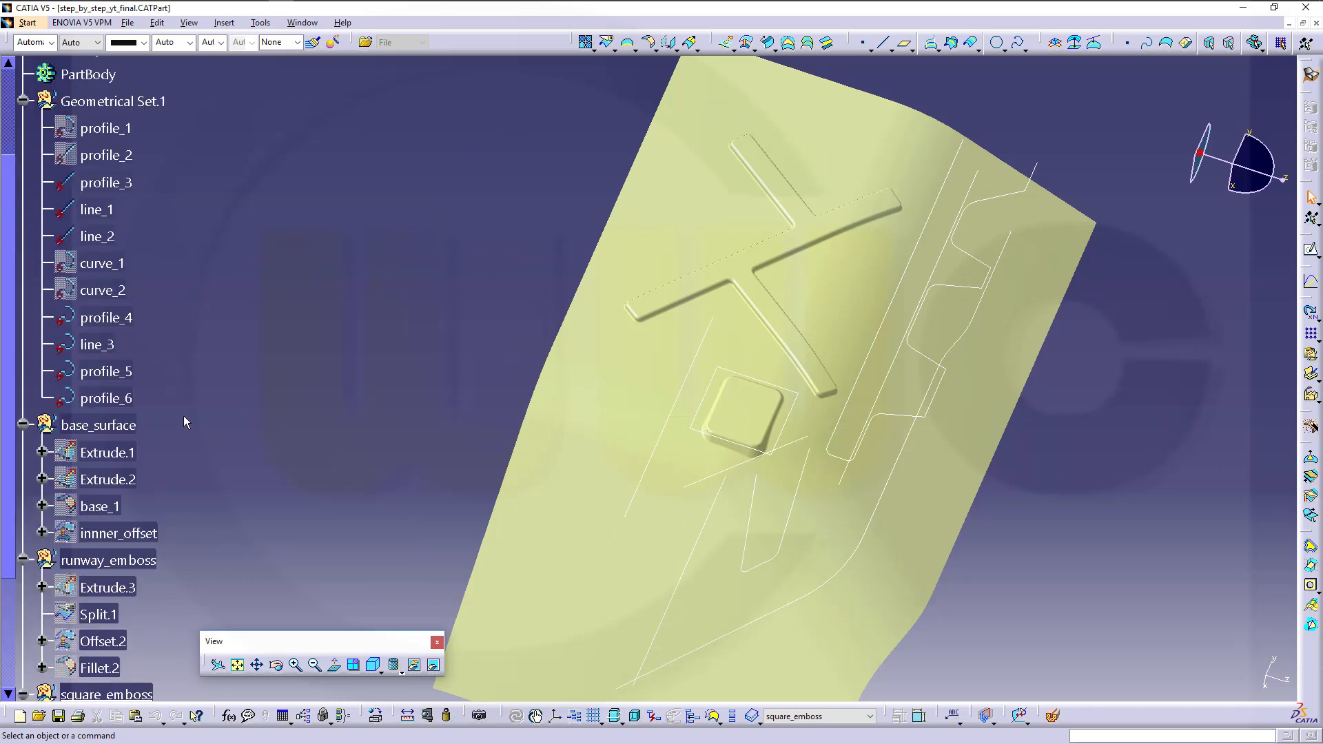
scroll(183, 421, up, 2)
click(224, 23)
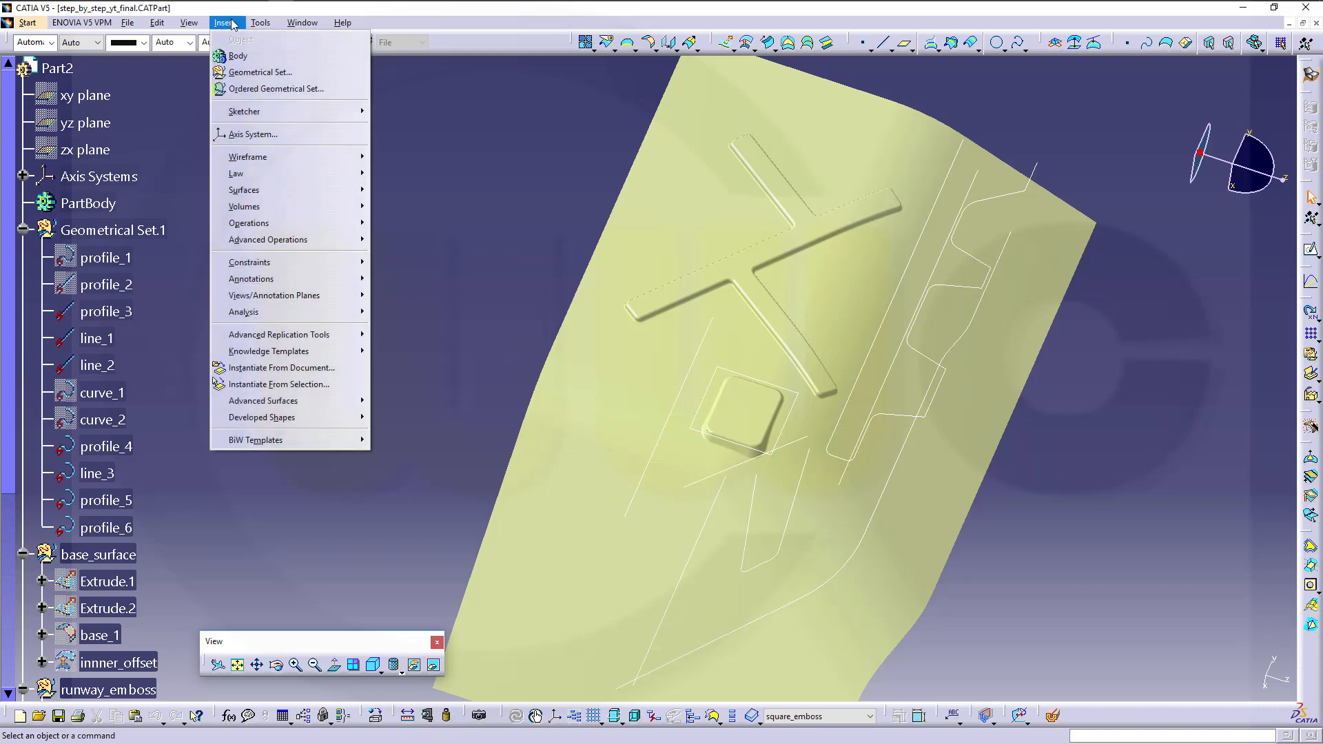
click(269, 68)
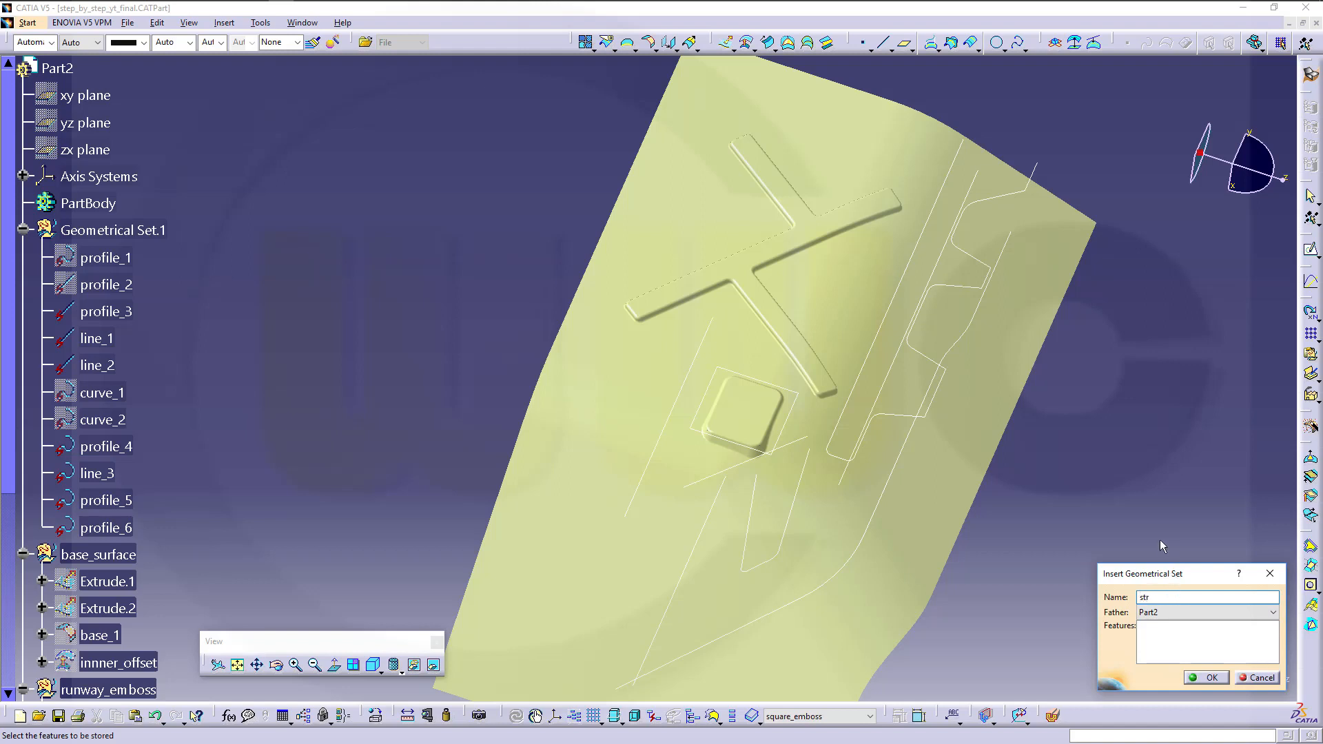
text(pe_emboss)
click(1211, 678)
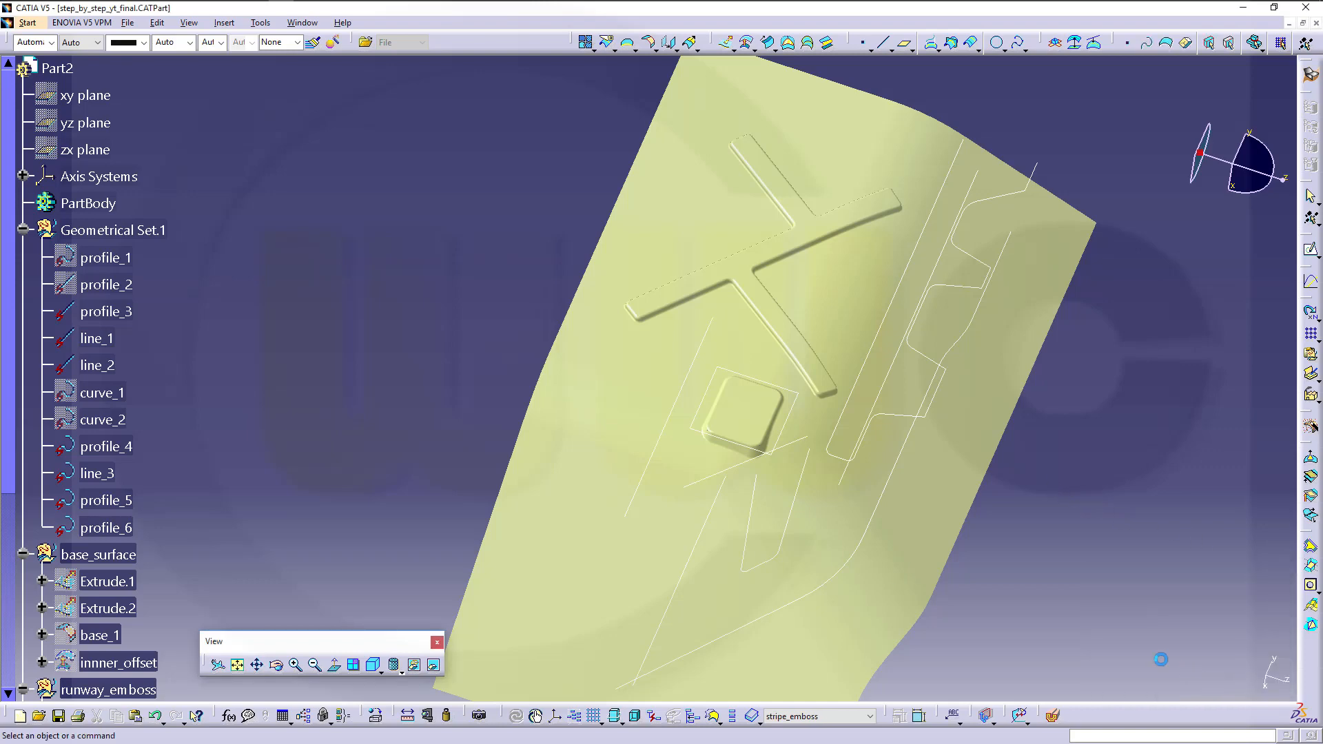
Project line_1 onto base_3 along a direction, using the absolute axis system's YZ plane as the direction
scroll(279, 444, down, 4)
scroll(263, 455, down, 3)
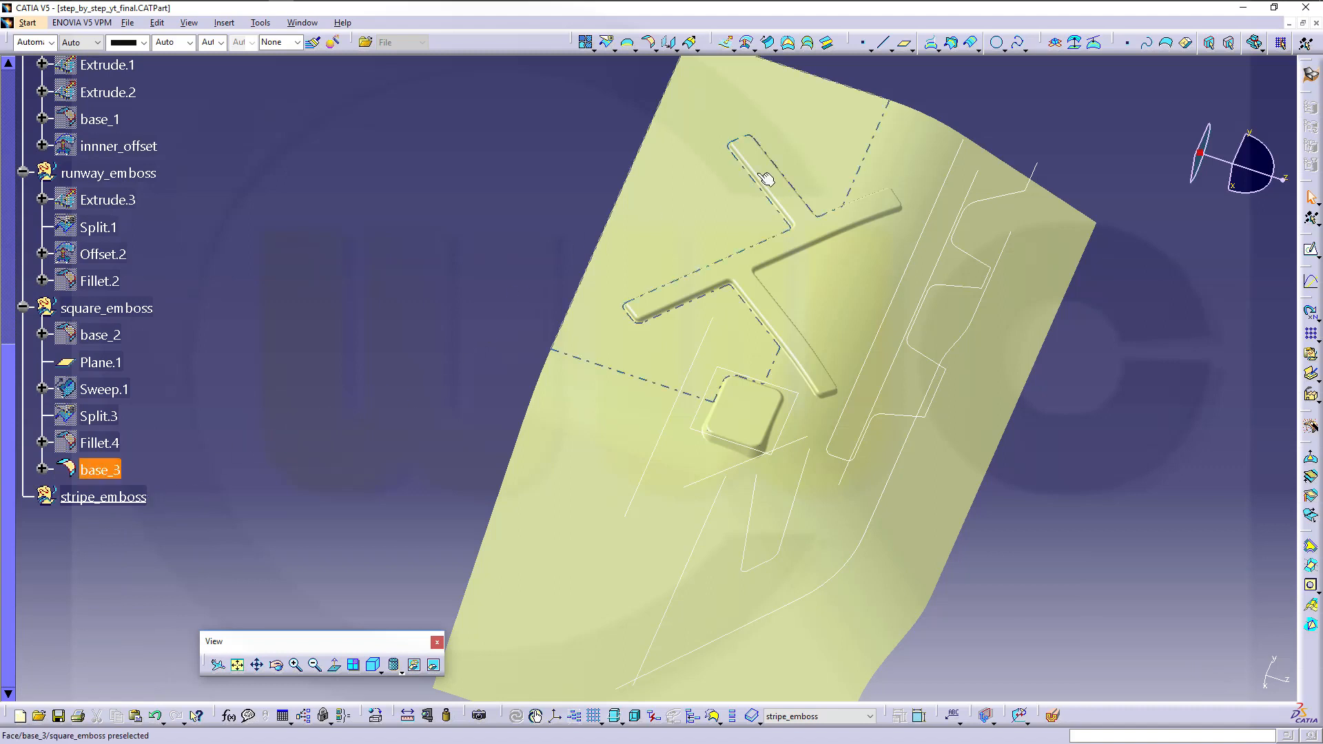
click(932, 45)
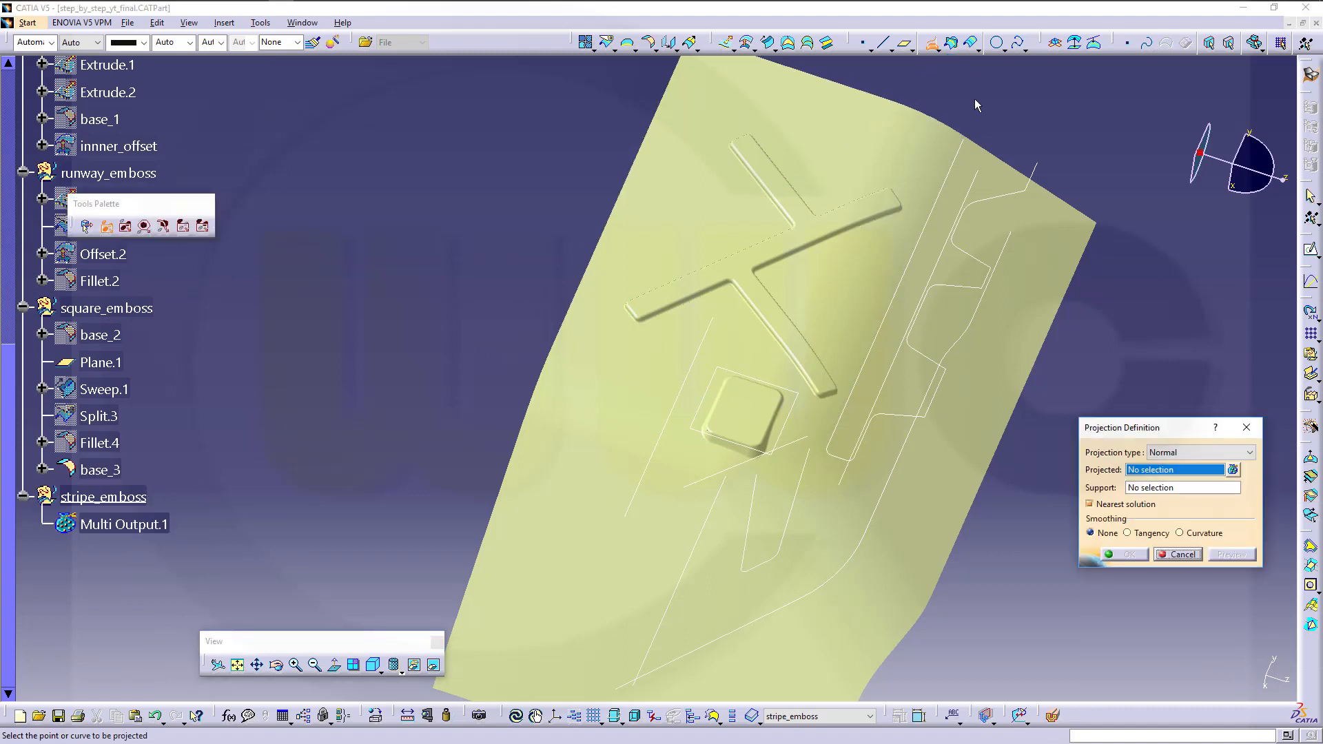
click(1251, 451)
click(1172, 479)
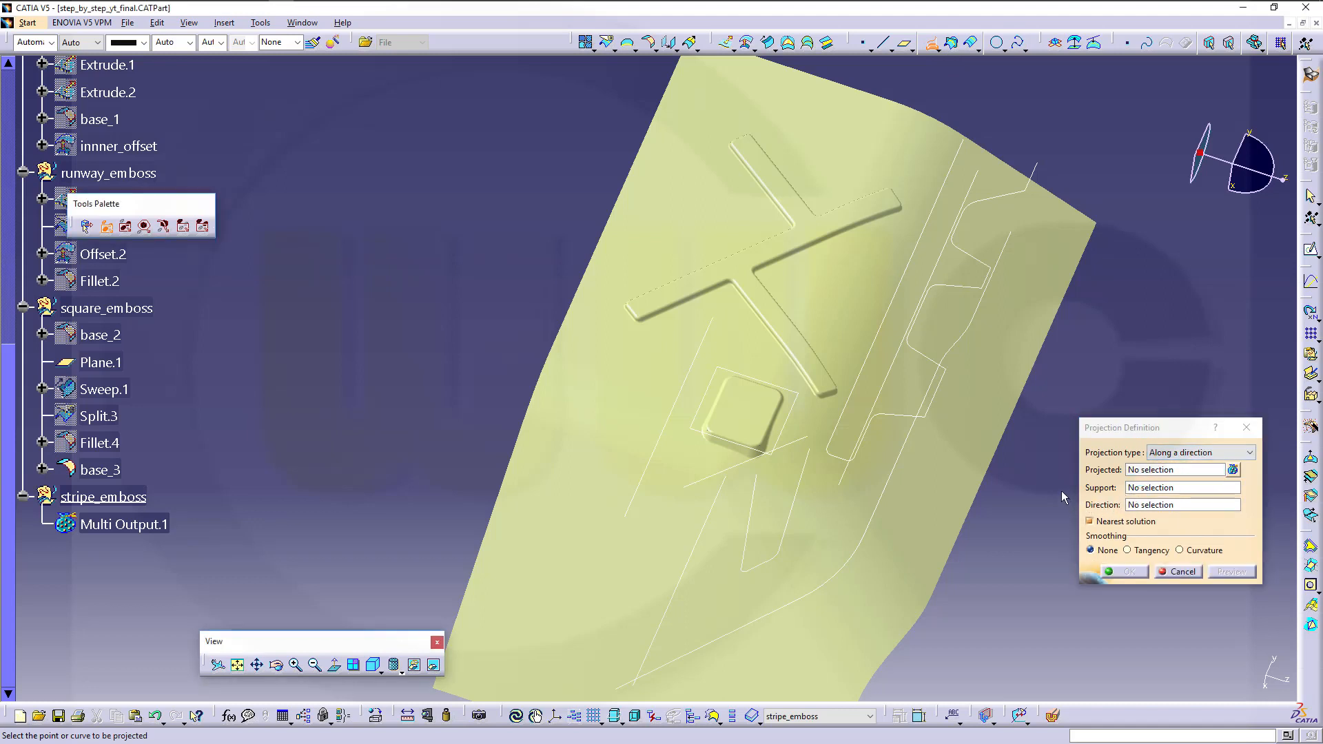
click(1140, 470)
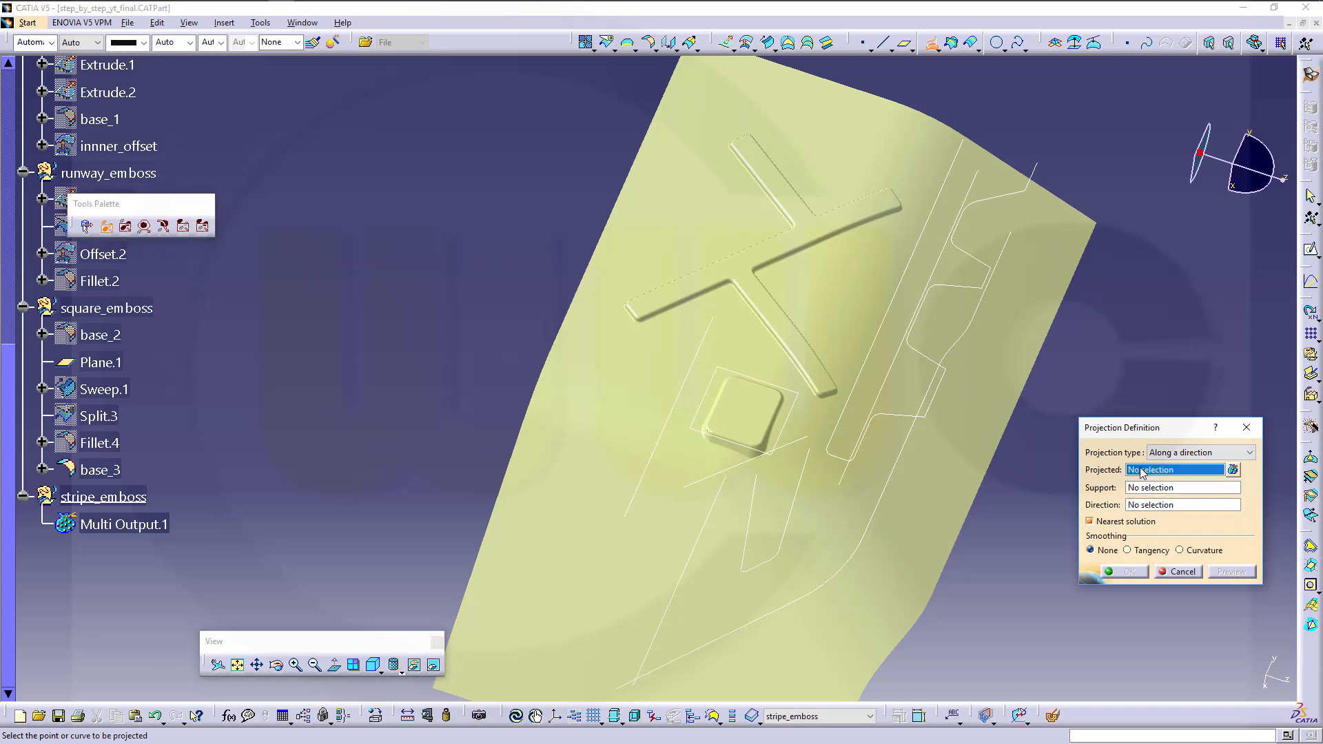
click(640, 486)
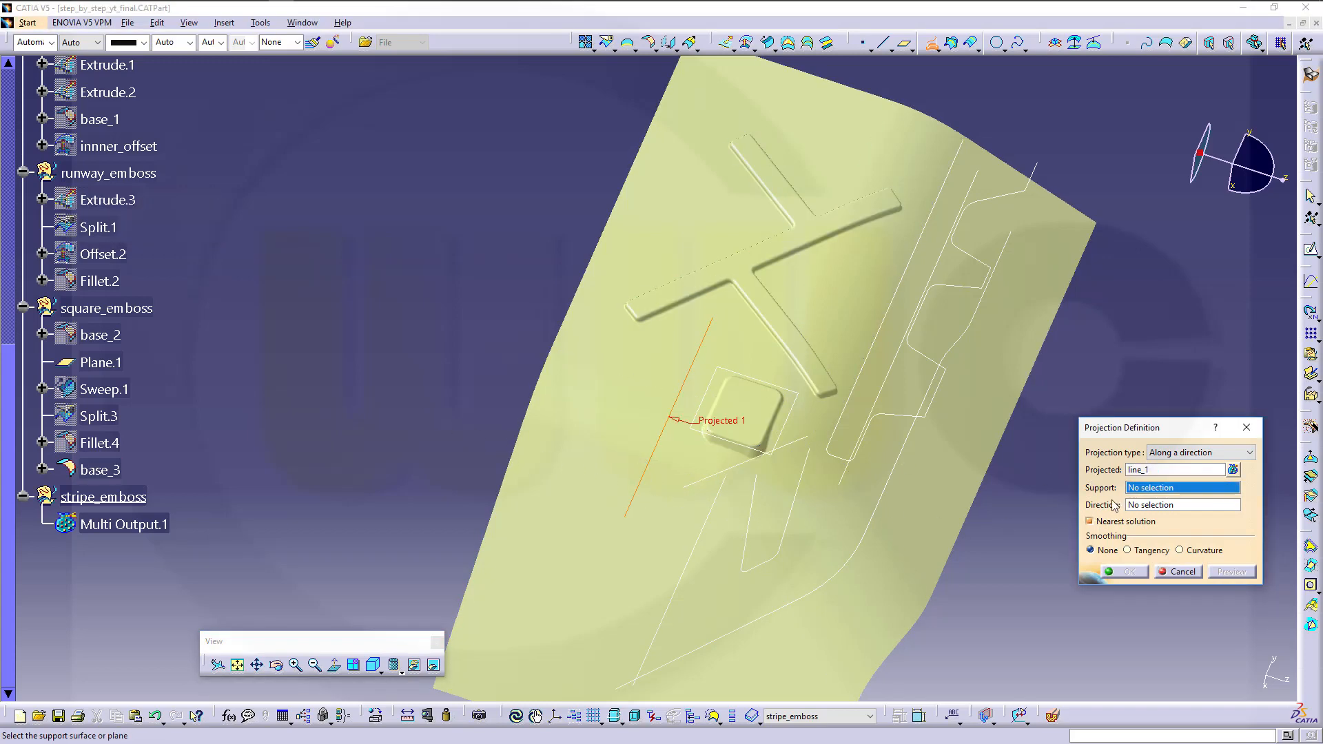
click(565, 602)
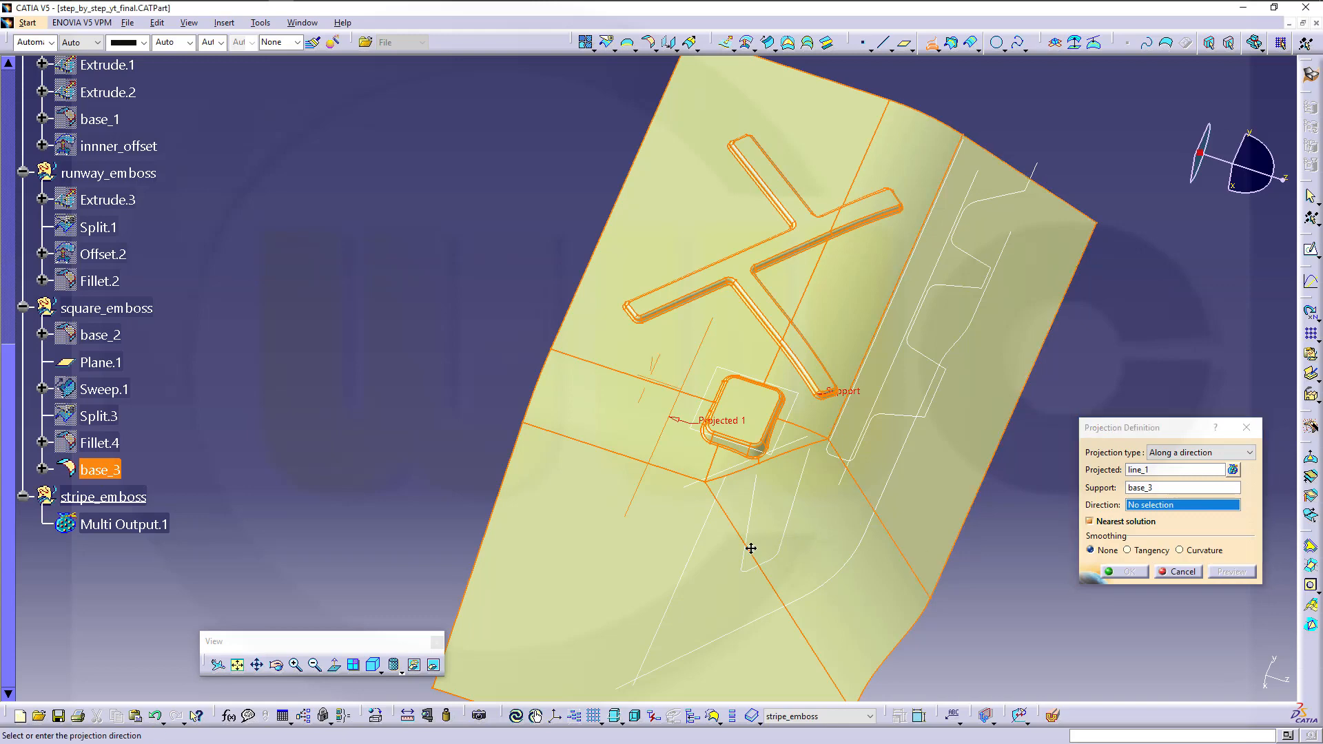
middle_drag(750, 546, 769, 496)
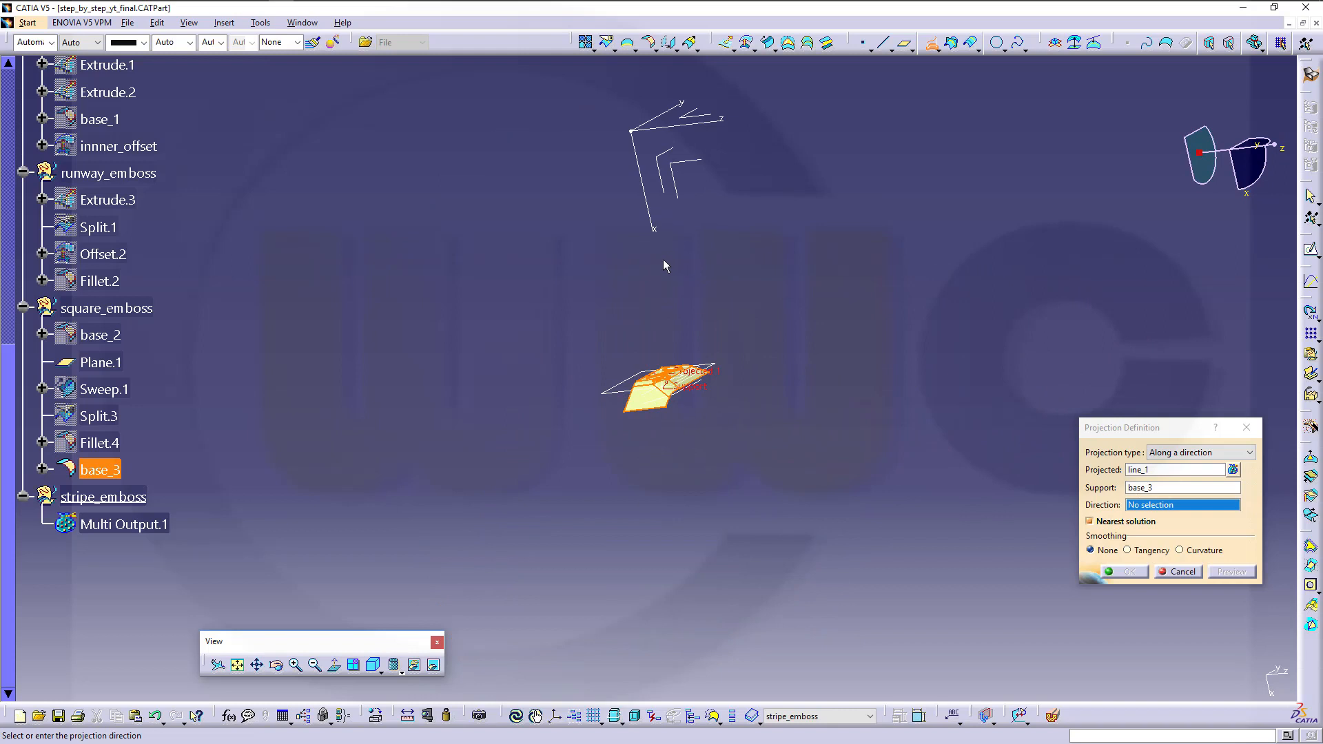
click(701, 119)
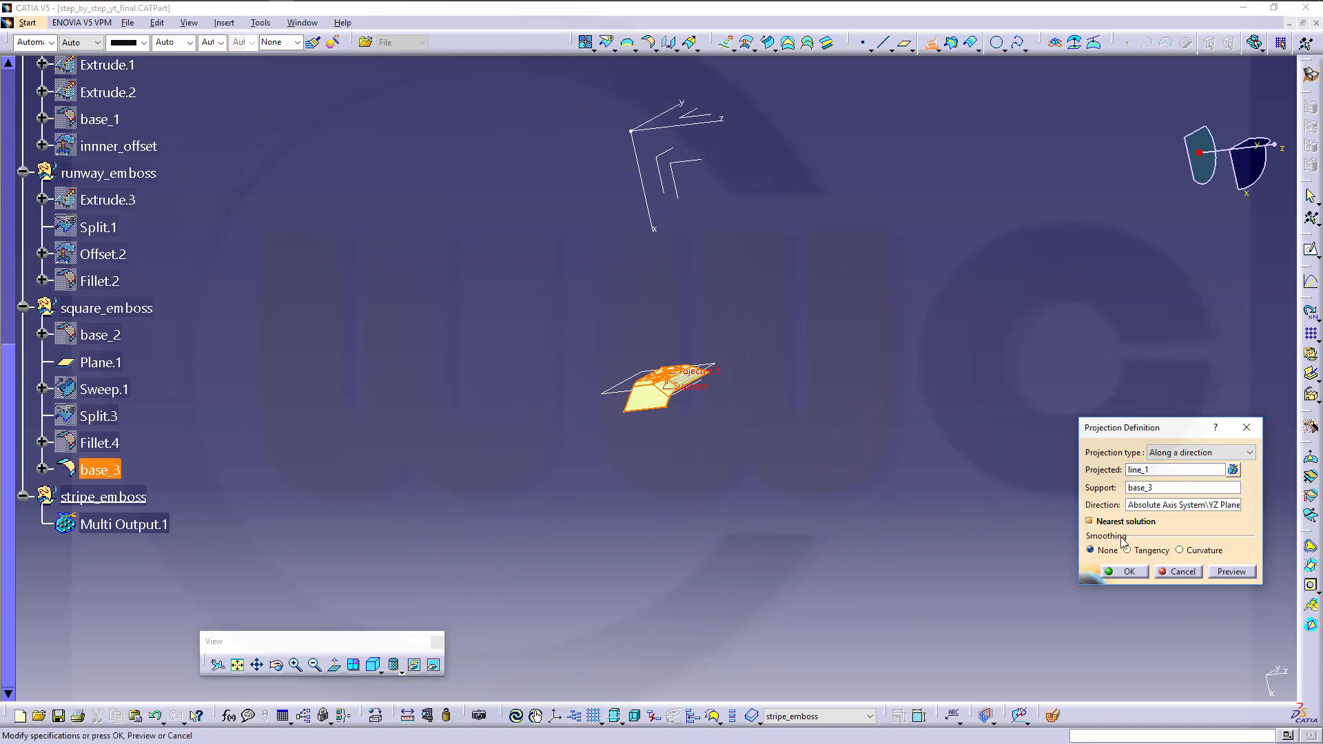
click(1129, 575)
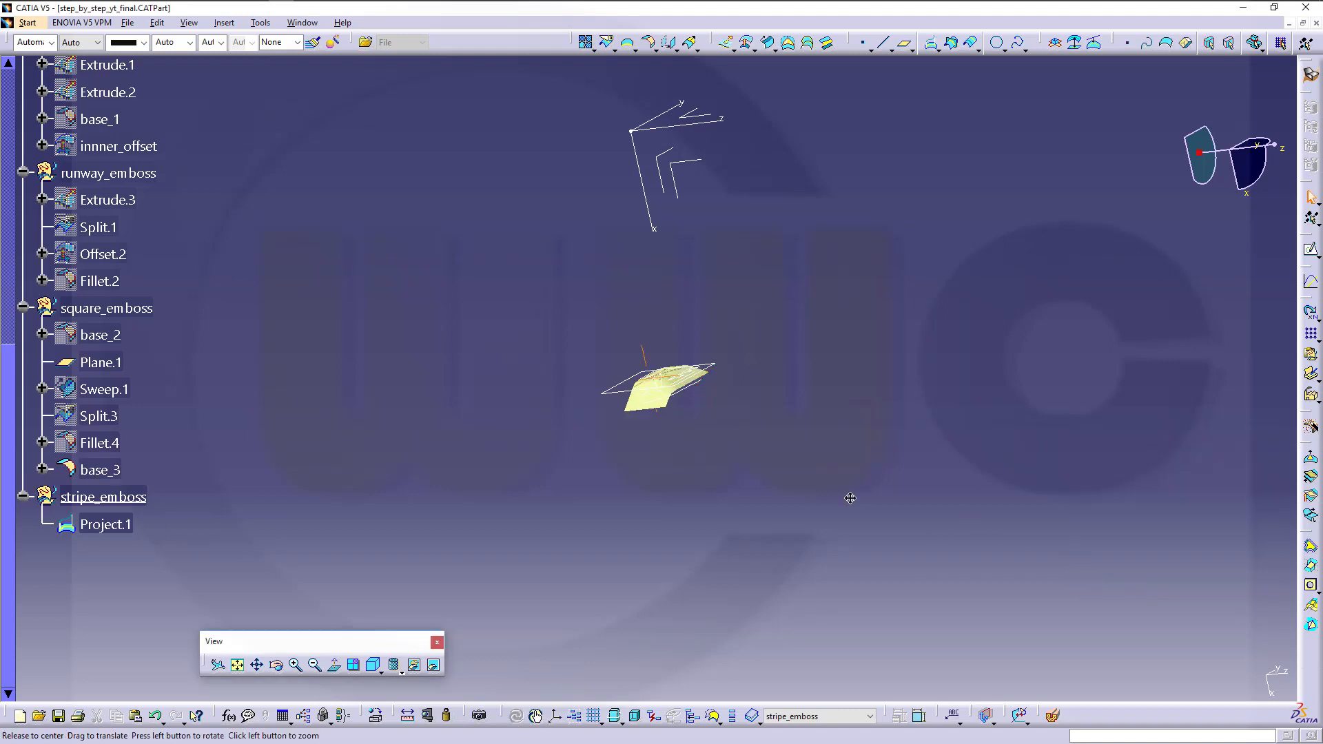
Colour the projected line magenta to distinguish it from the supplied curves
middle_drag(850, 496, 632, 496)
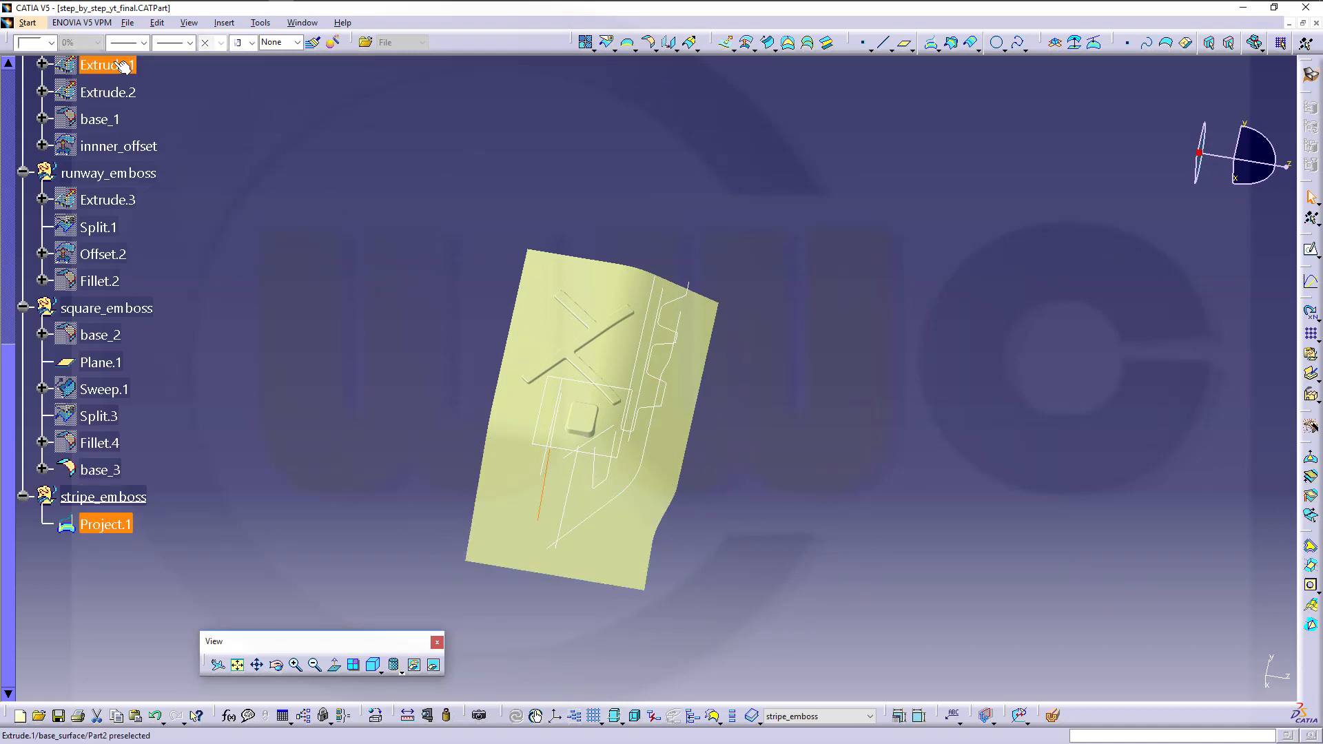
click(51, 42)
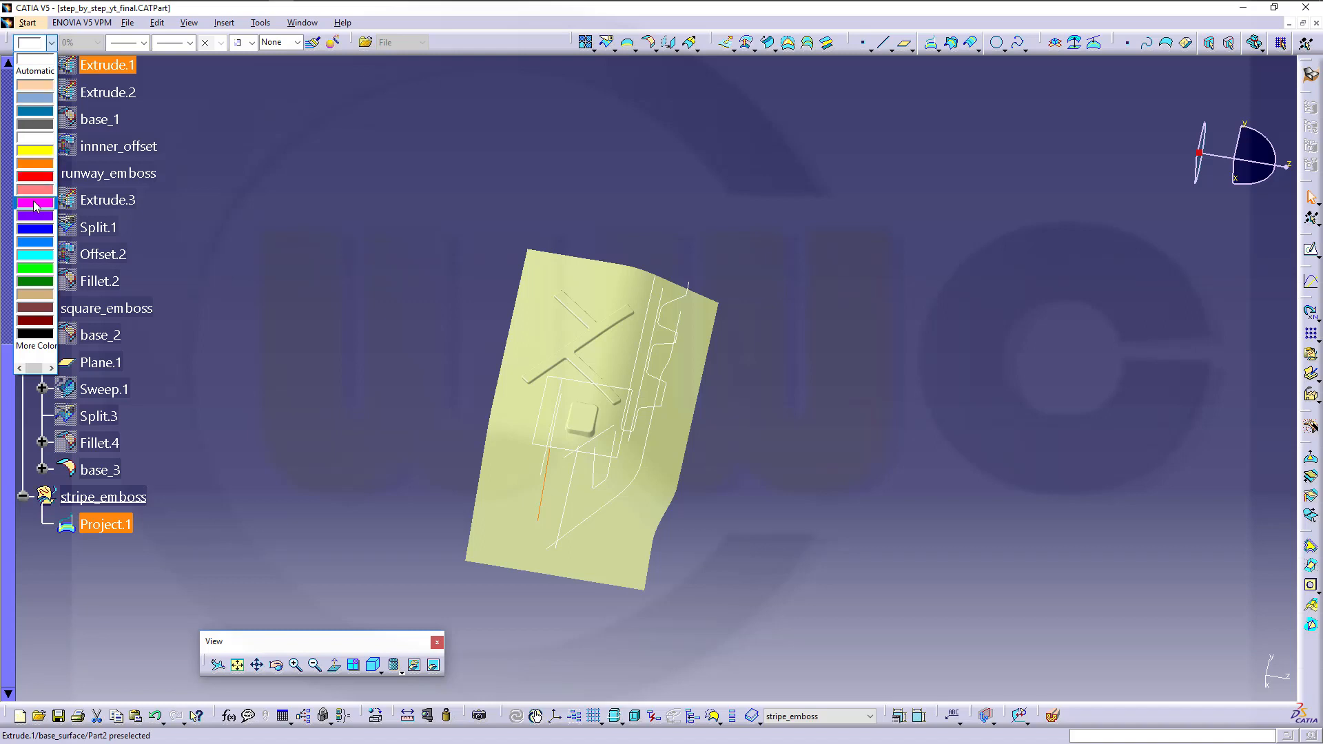
click(35, 203)
click(840, 391)
middle_drag(841, 395, 846, 389)
middle_drag(838, 437, 705, 526)
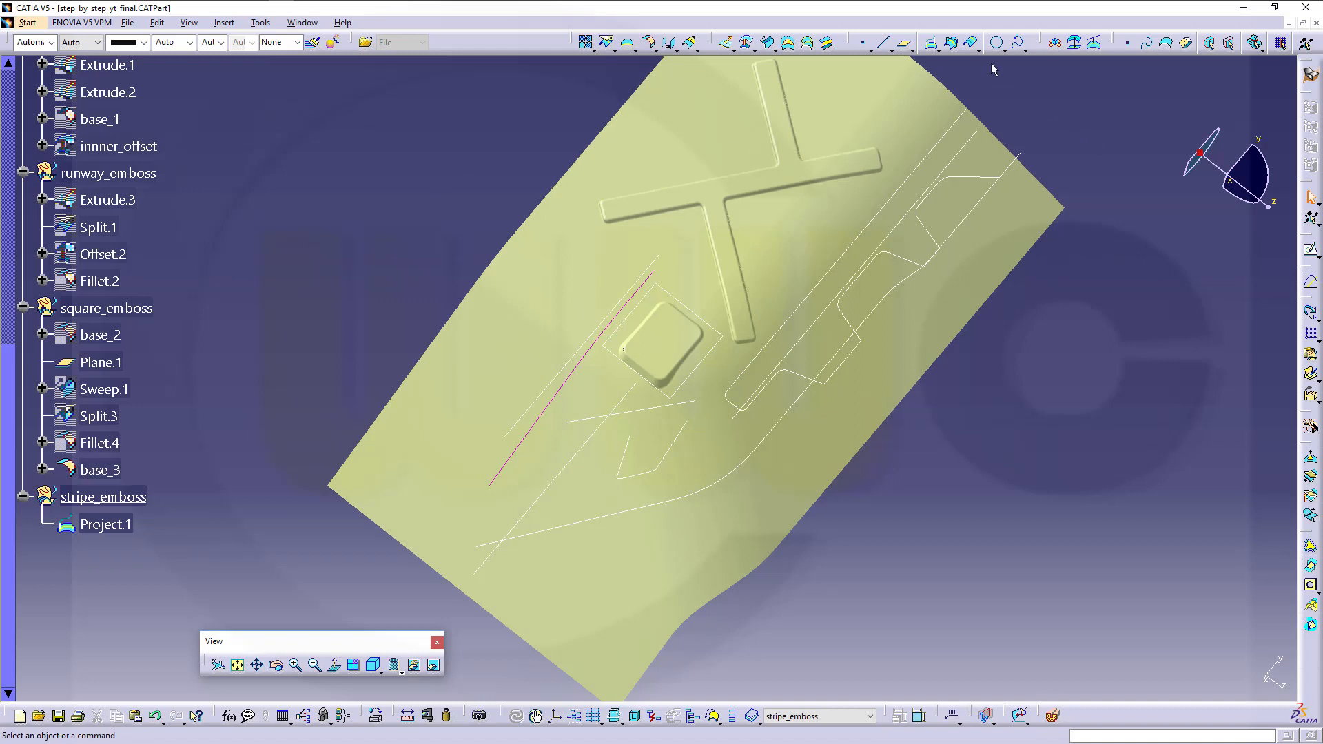
Create a parallel curve from the projected line Project.1 on support base_3 at a constant distance of 7 mm
click(970, 43)
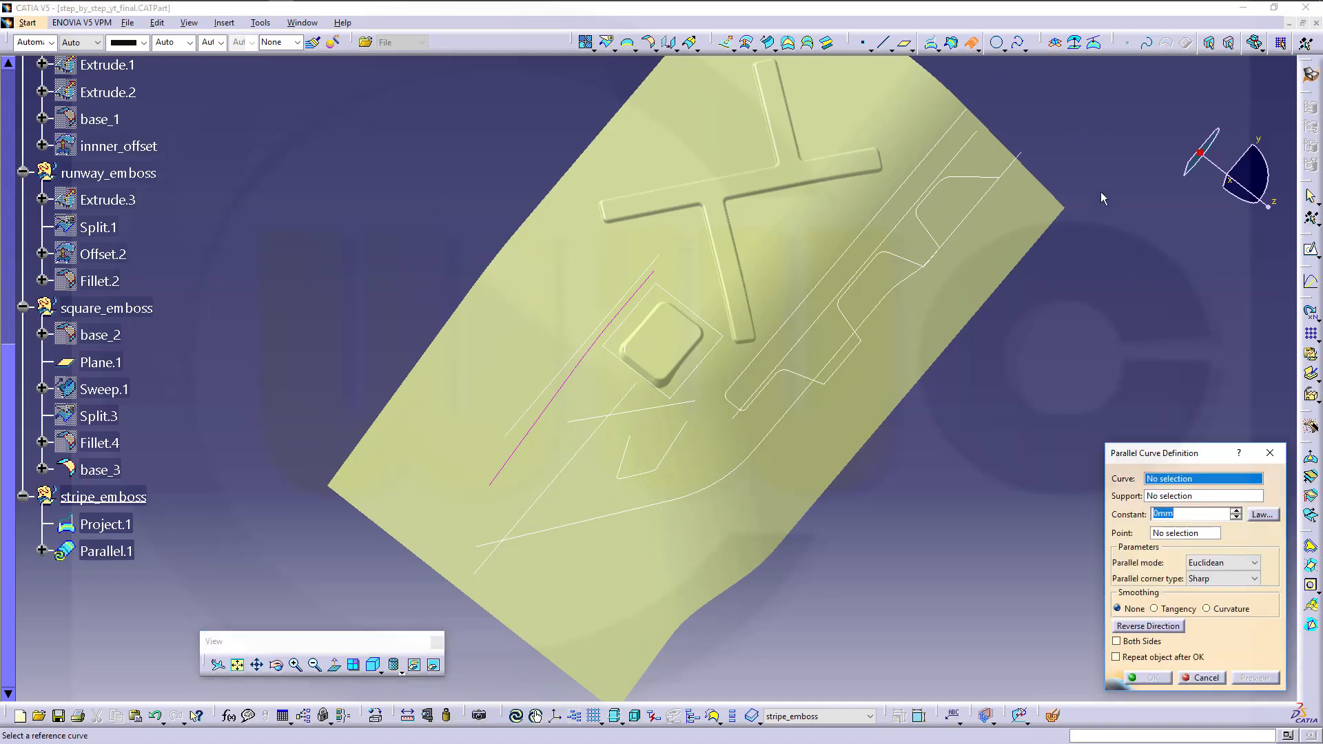
click(512, 462)
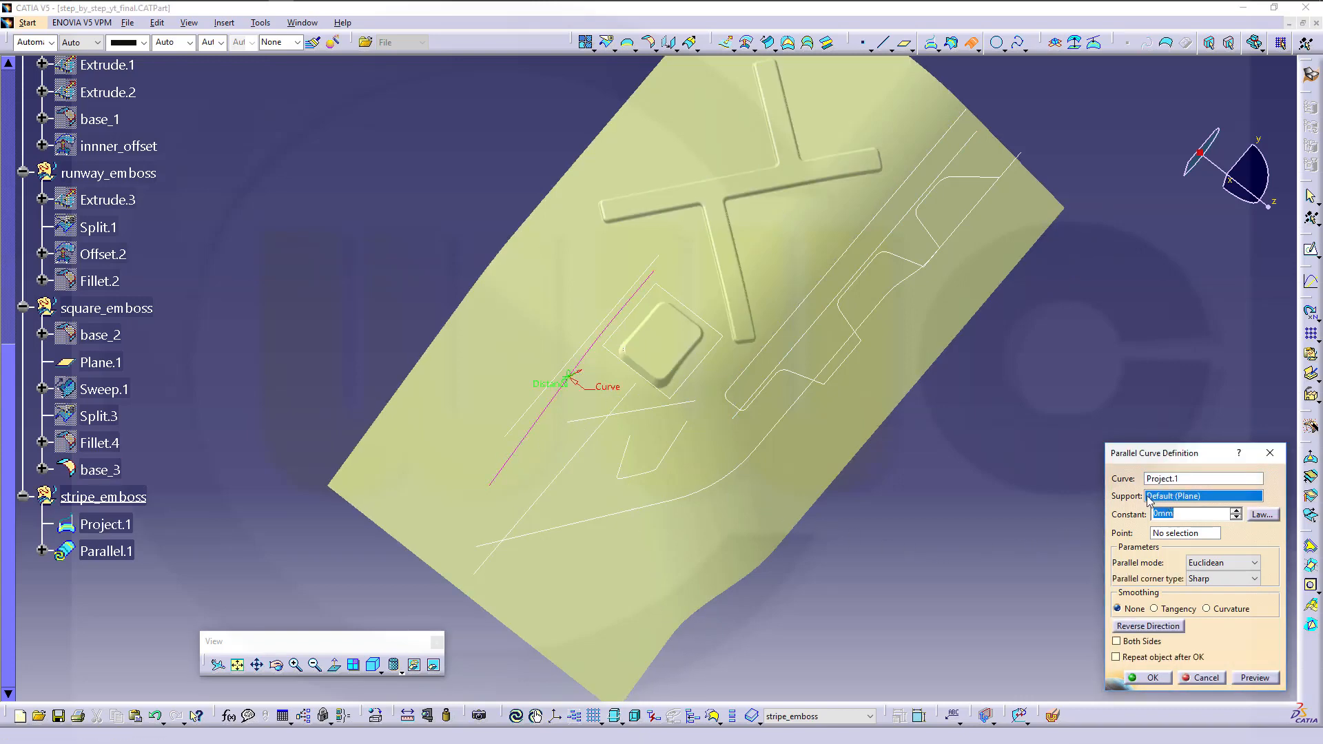
click(505, 509)
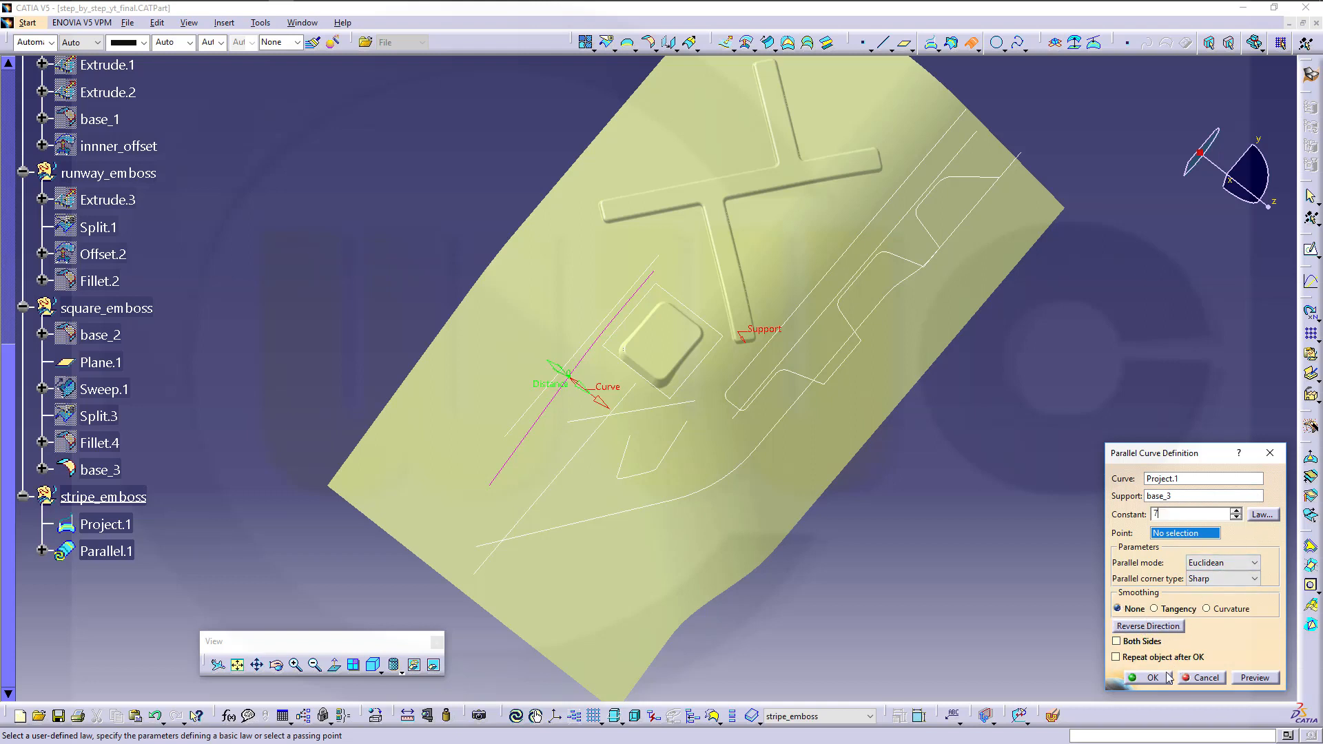
click(1265, 680)
click(1149, 683)
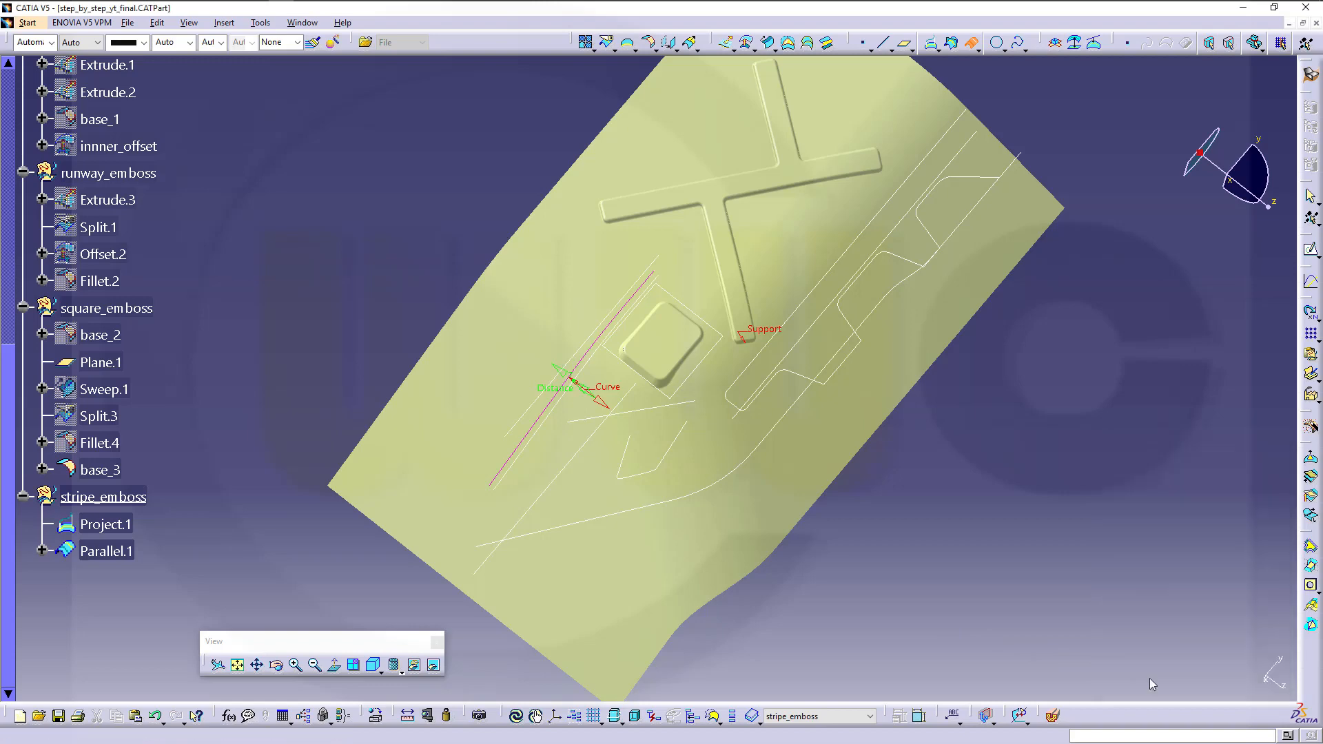
Set the line thickness of the projected line and the parallel curve to 0.7 mm
middle_drag(770, 603, 766, 546)
middle_drag(742, 517, 889, 473)
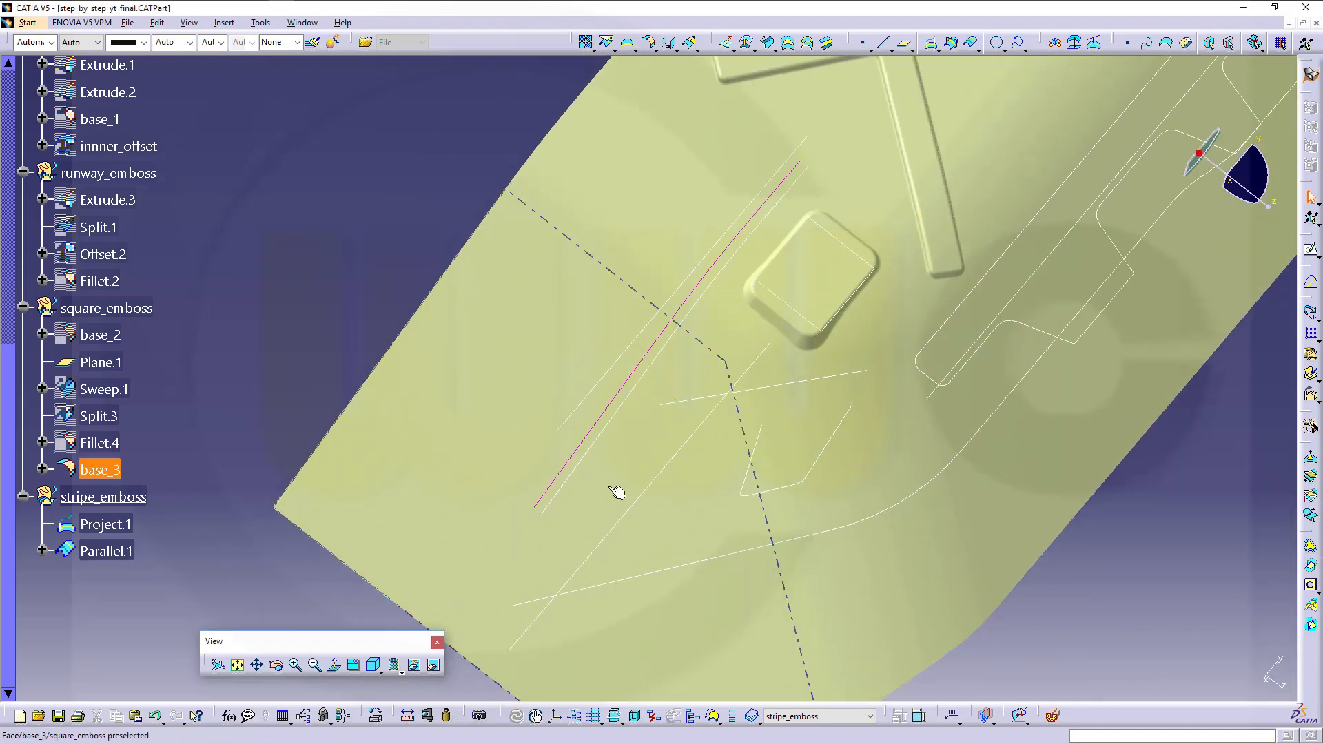
click(577, 466)
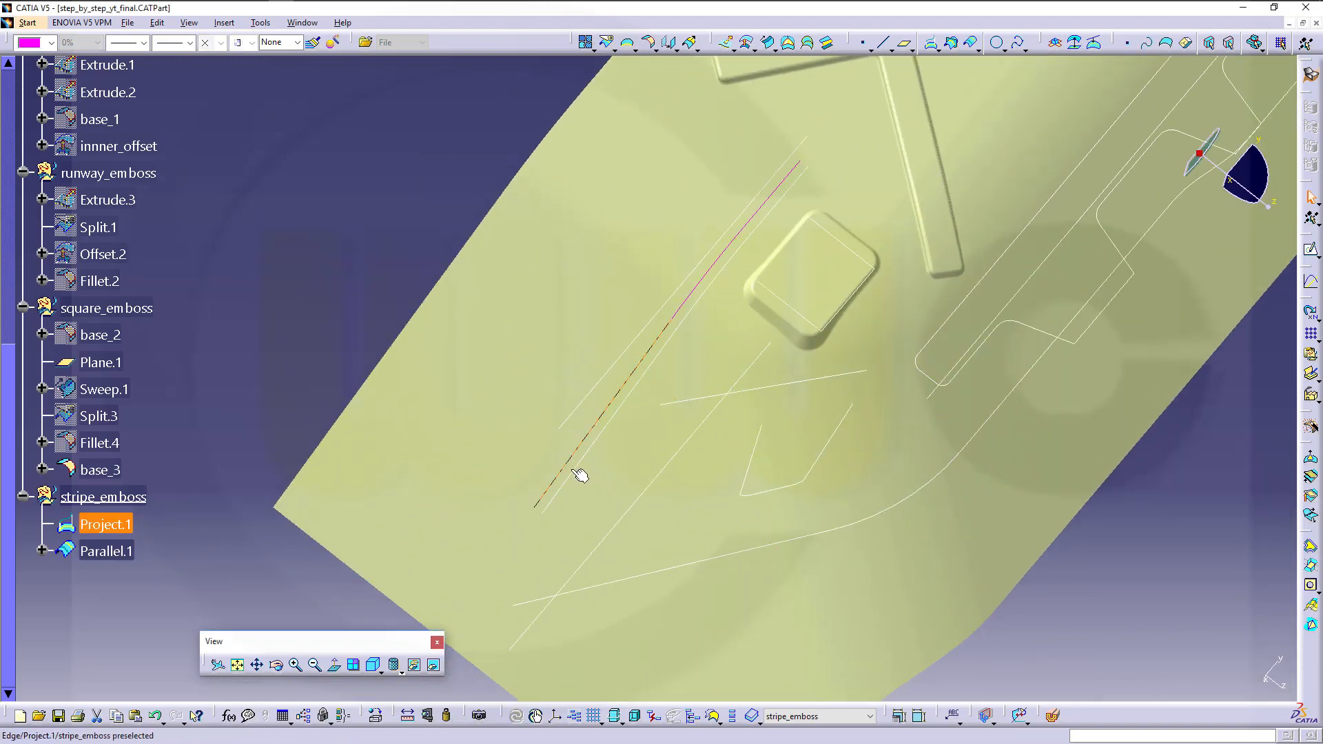
ctrl+click(580, 472)
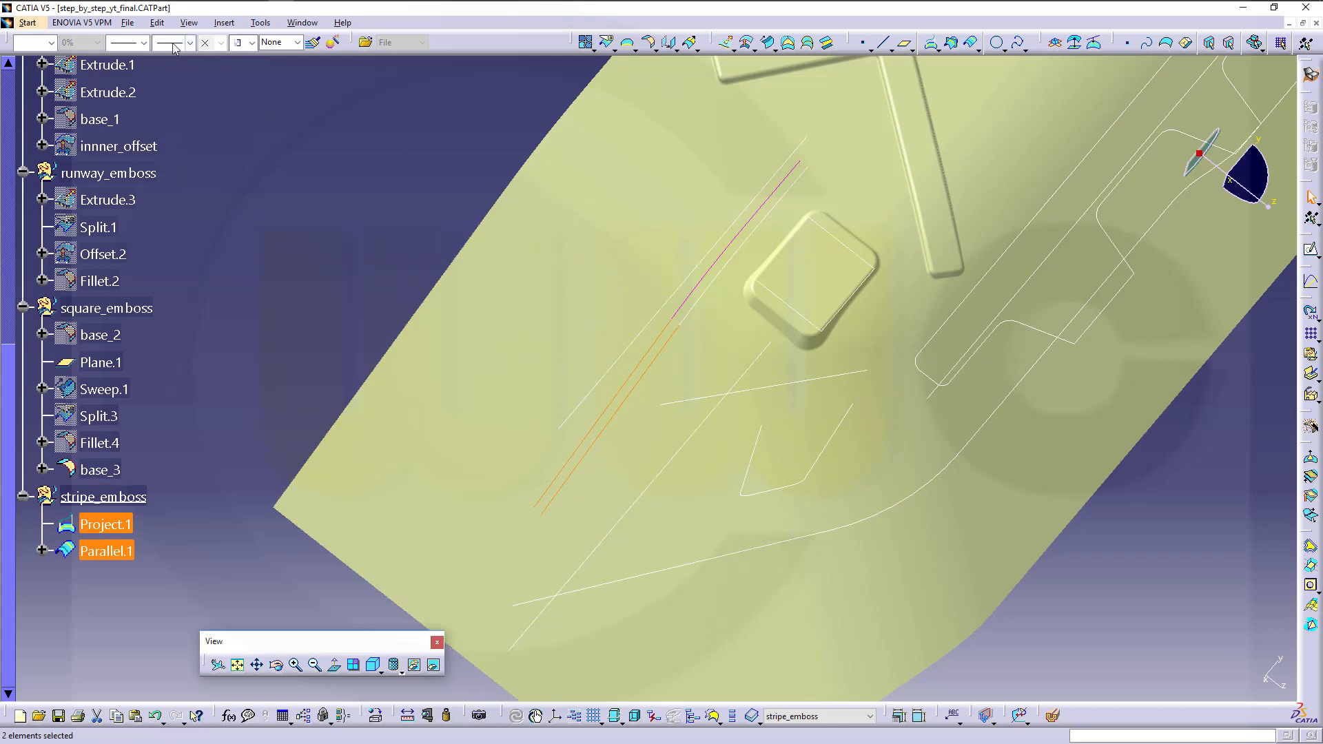
click(143, 42)
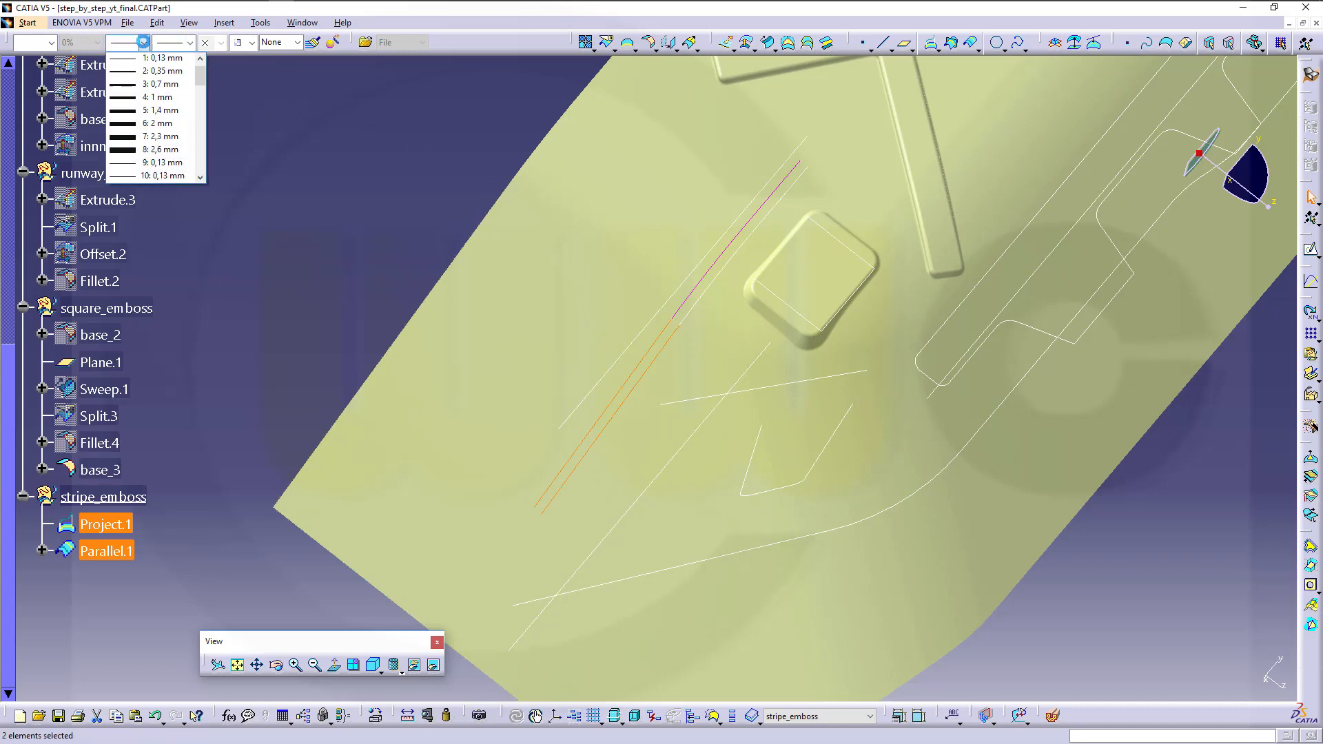
click(129, 85)
middle_drag(426, 250, 414, 228)
click(419, 246)
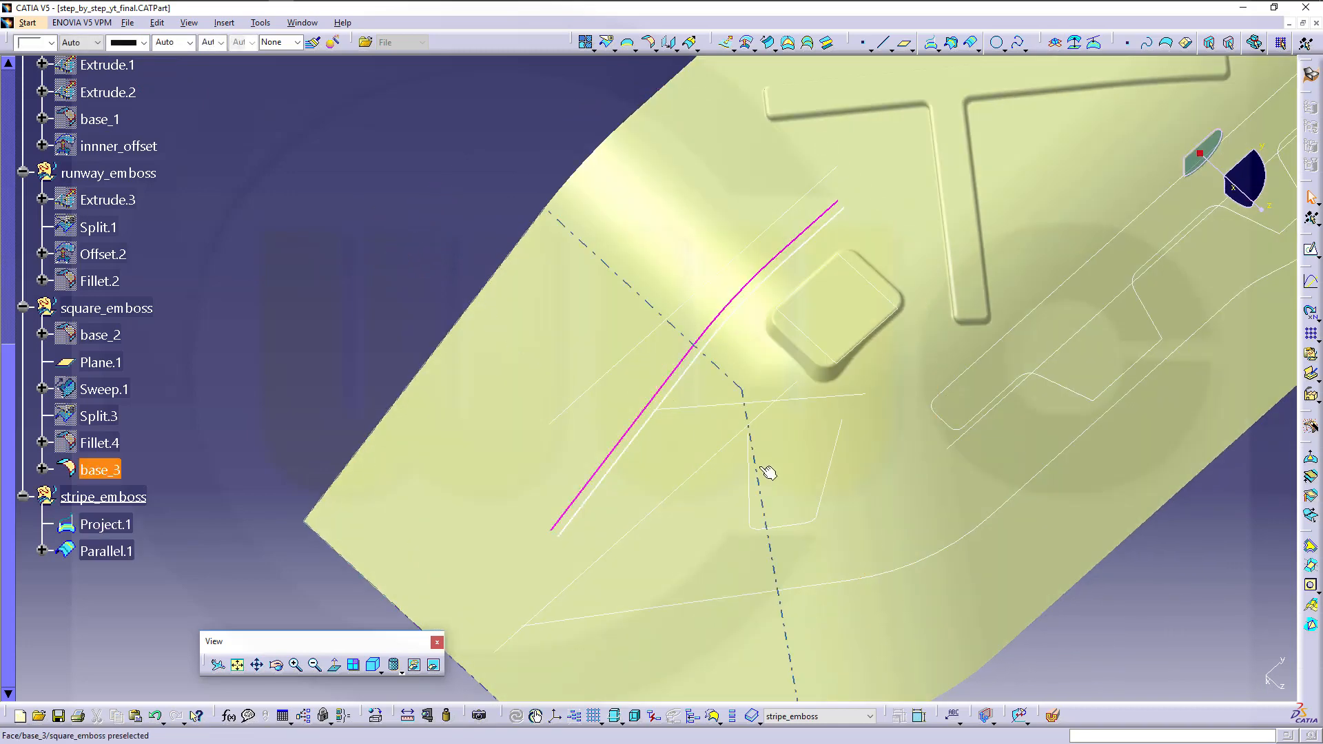
middle_drag(763, 470, 792, 472)
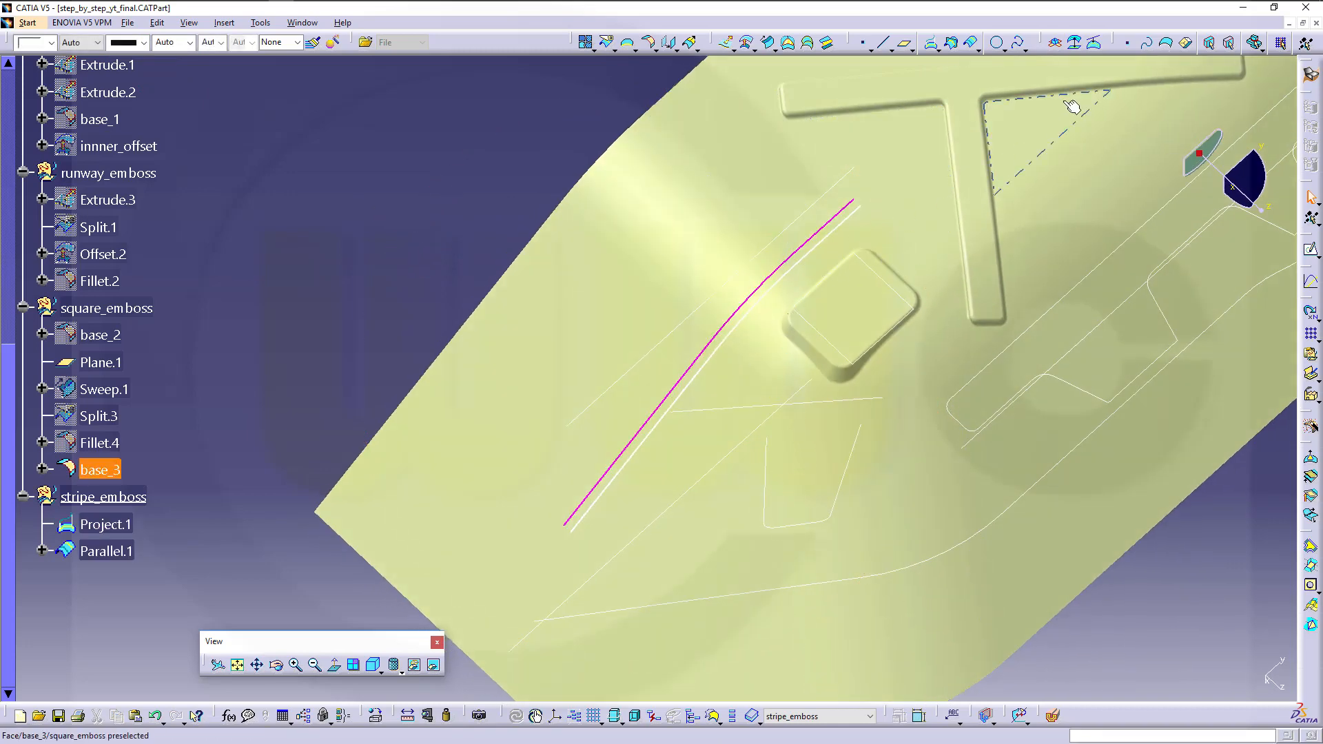
Create a second parallel curve of Project.1 on base_3 at 7 mm, with the direction reversed to the opposite side
click(971, 43)
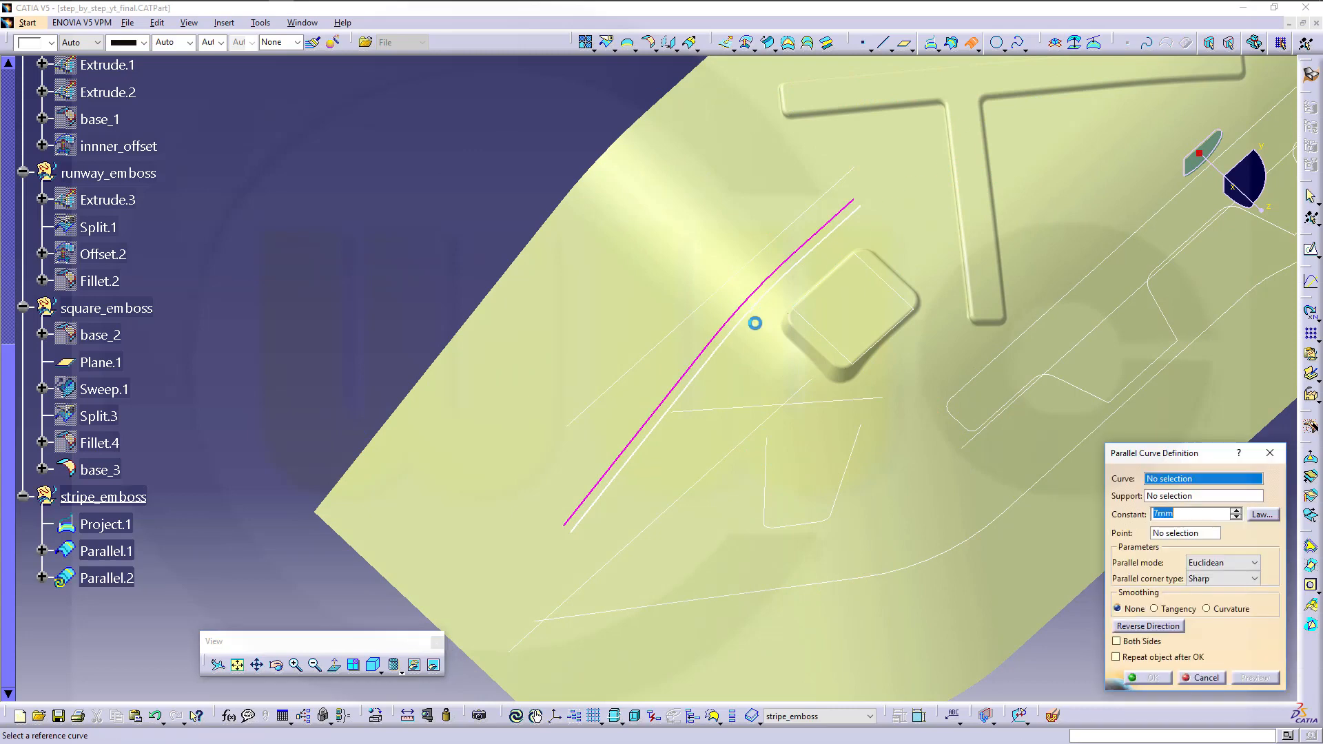
click(736, 333)
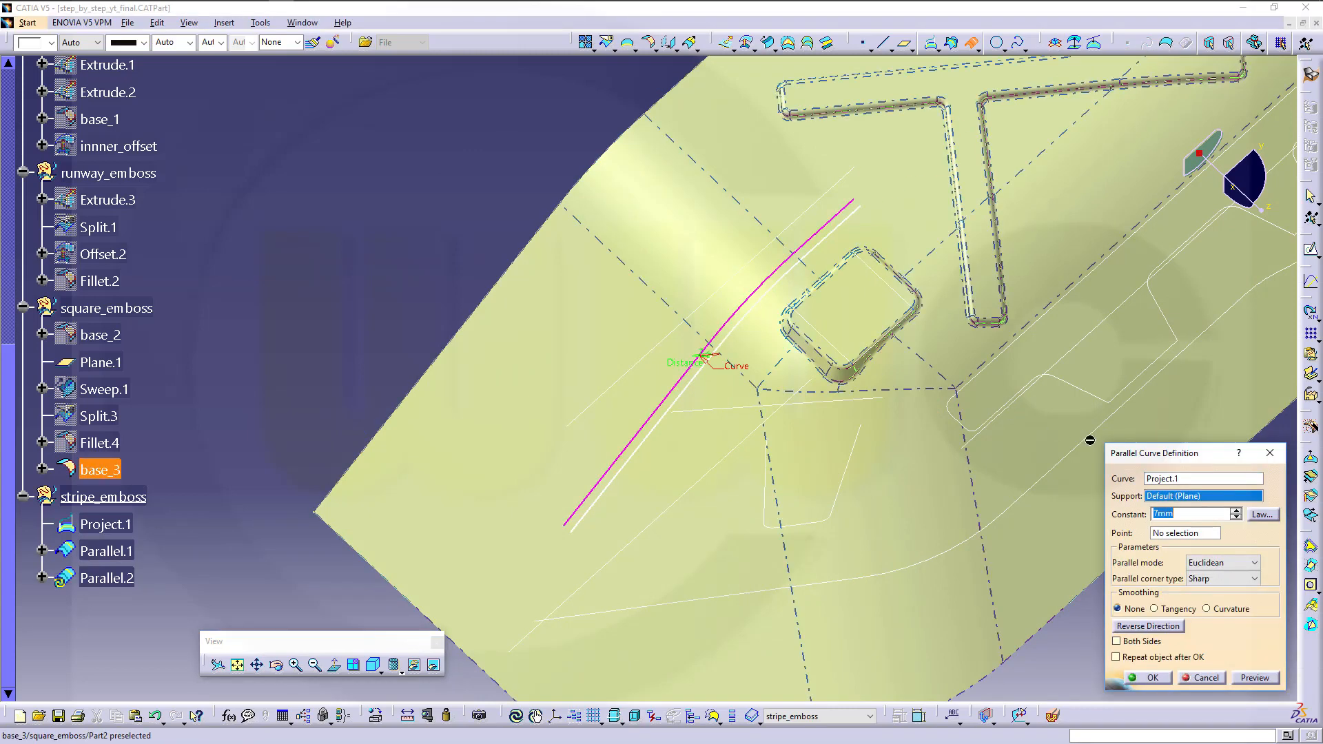
click(503, 383)
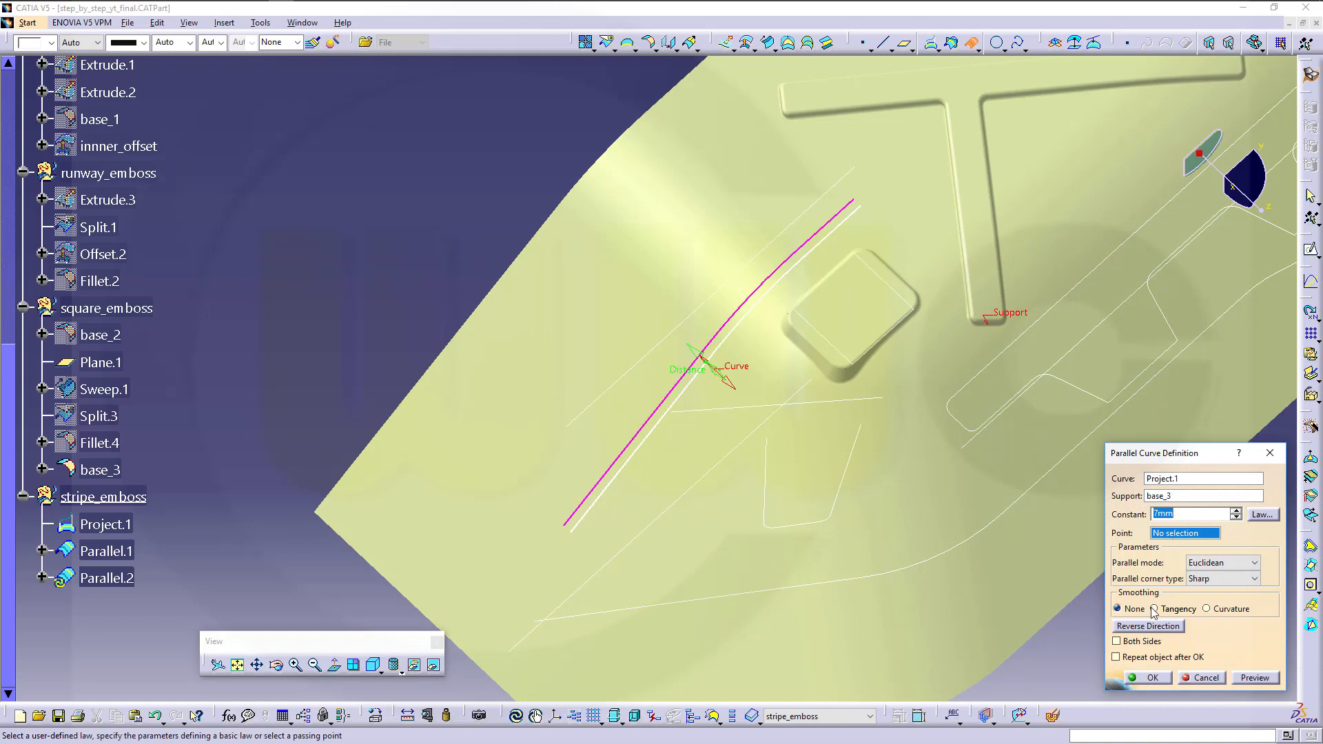
click(1141, 627)
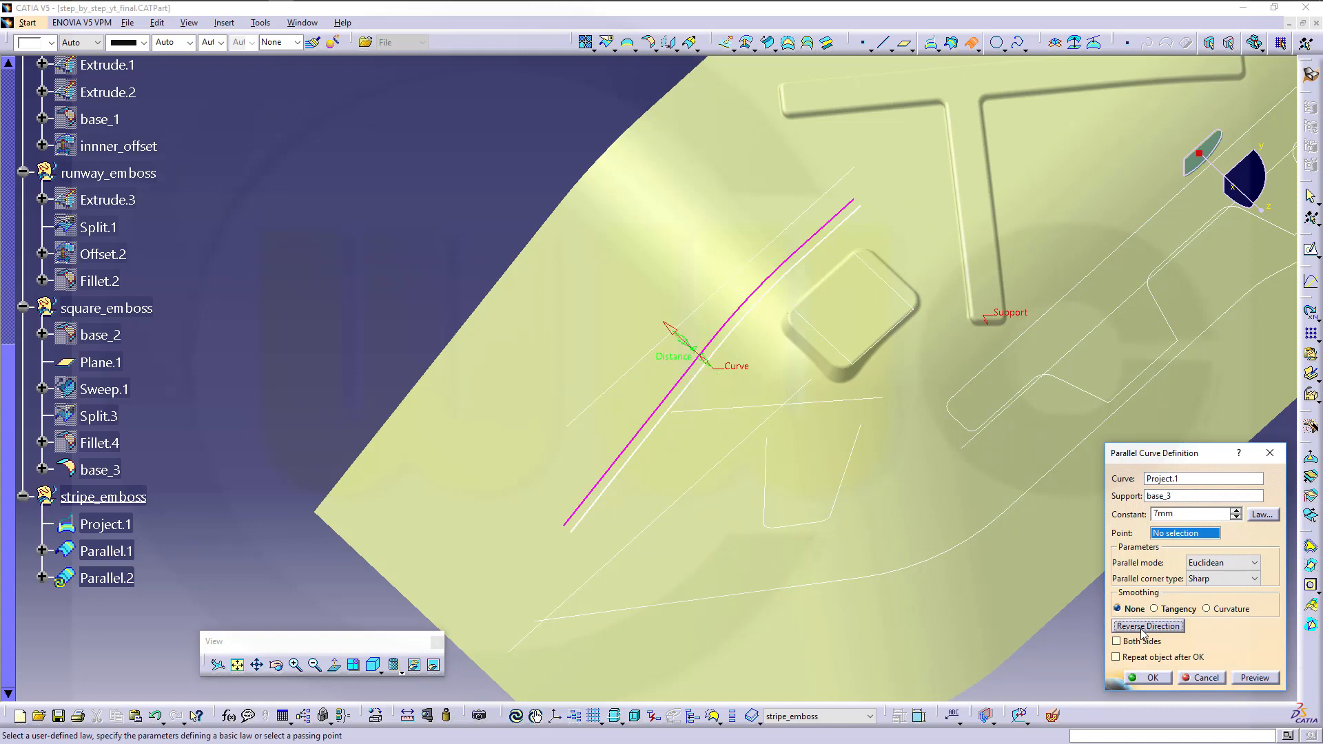
click(1149, 679)
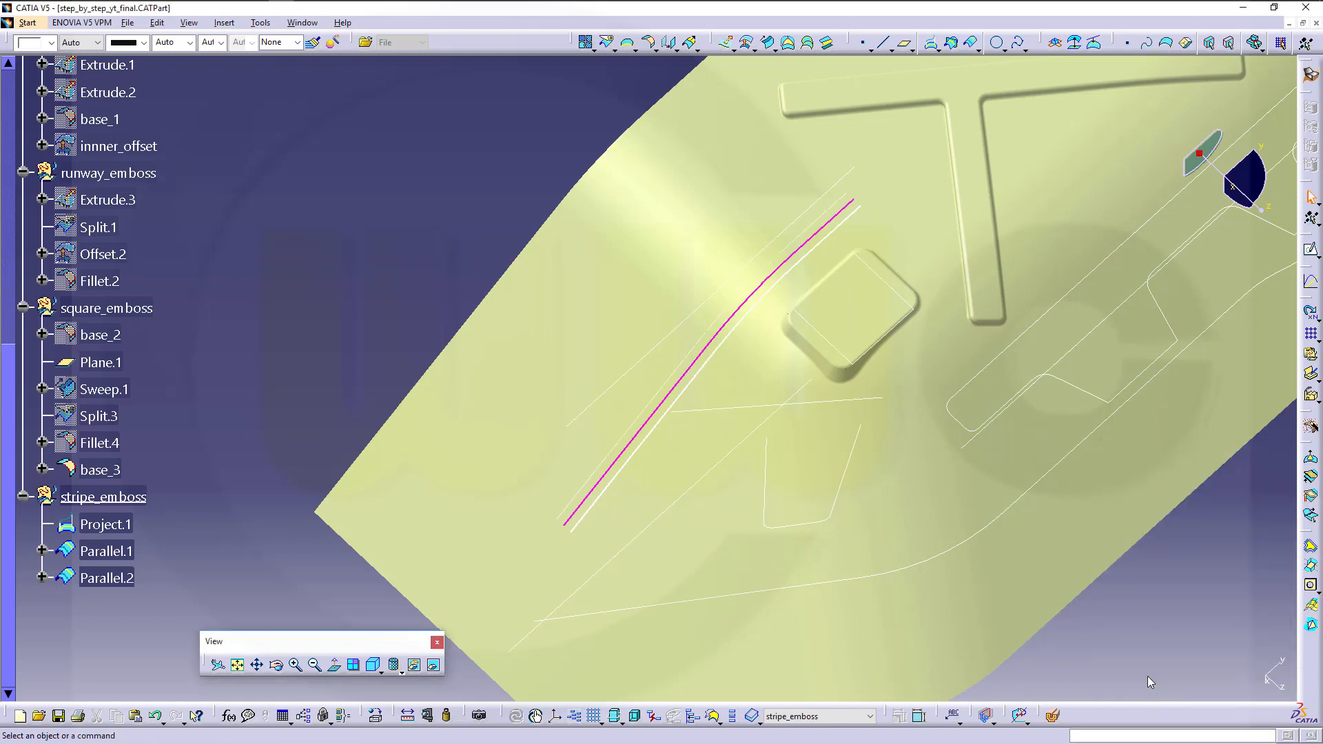
click(572, 512)
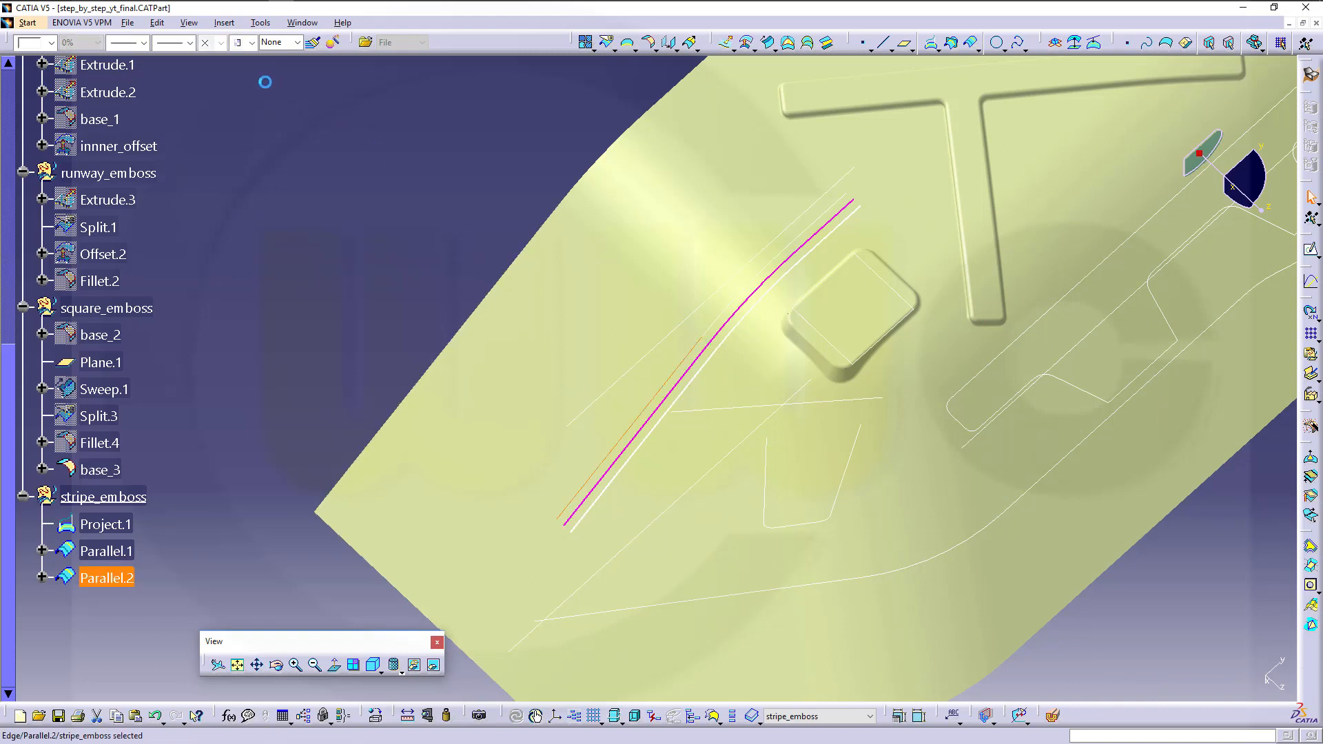
click(144, 42)
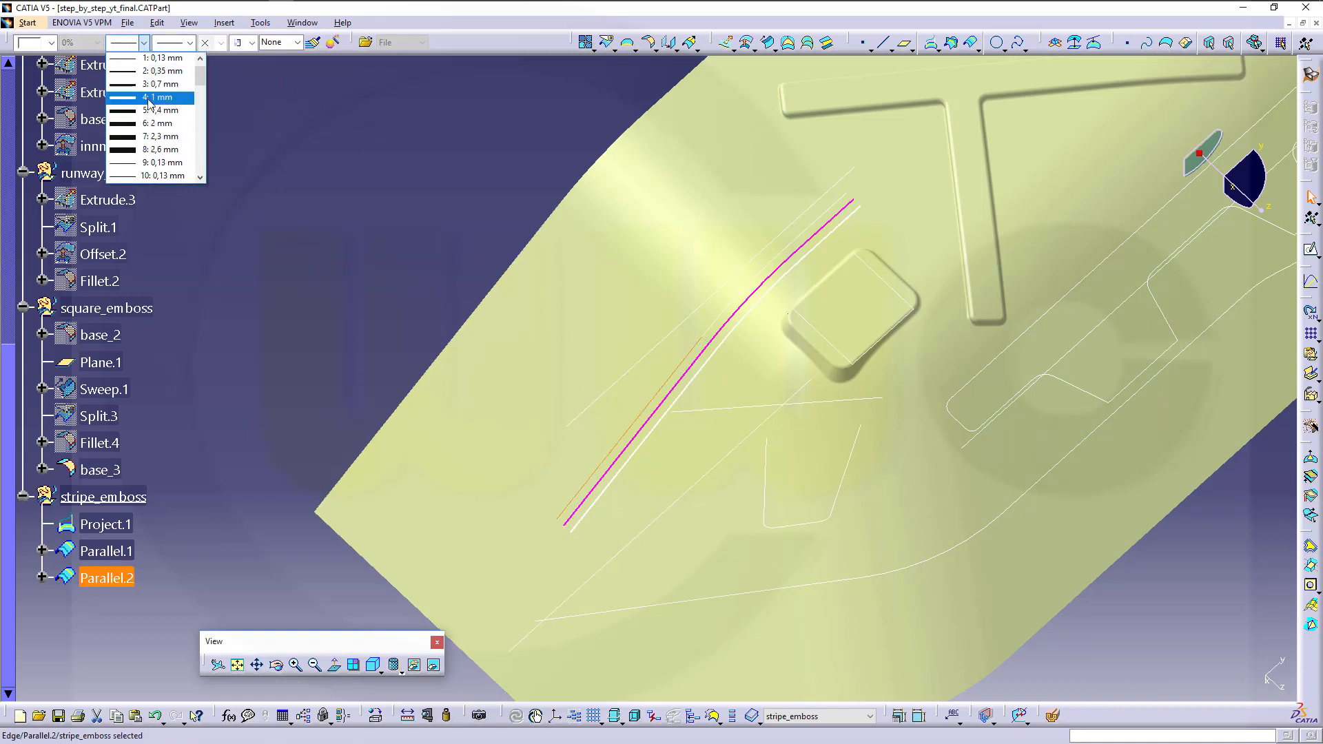
click(324, 122)
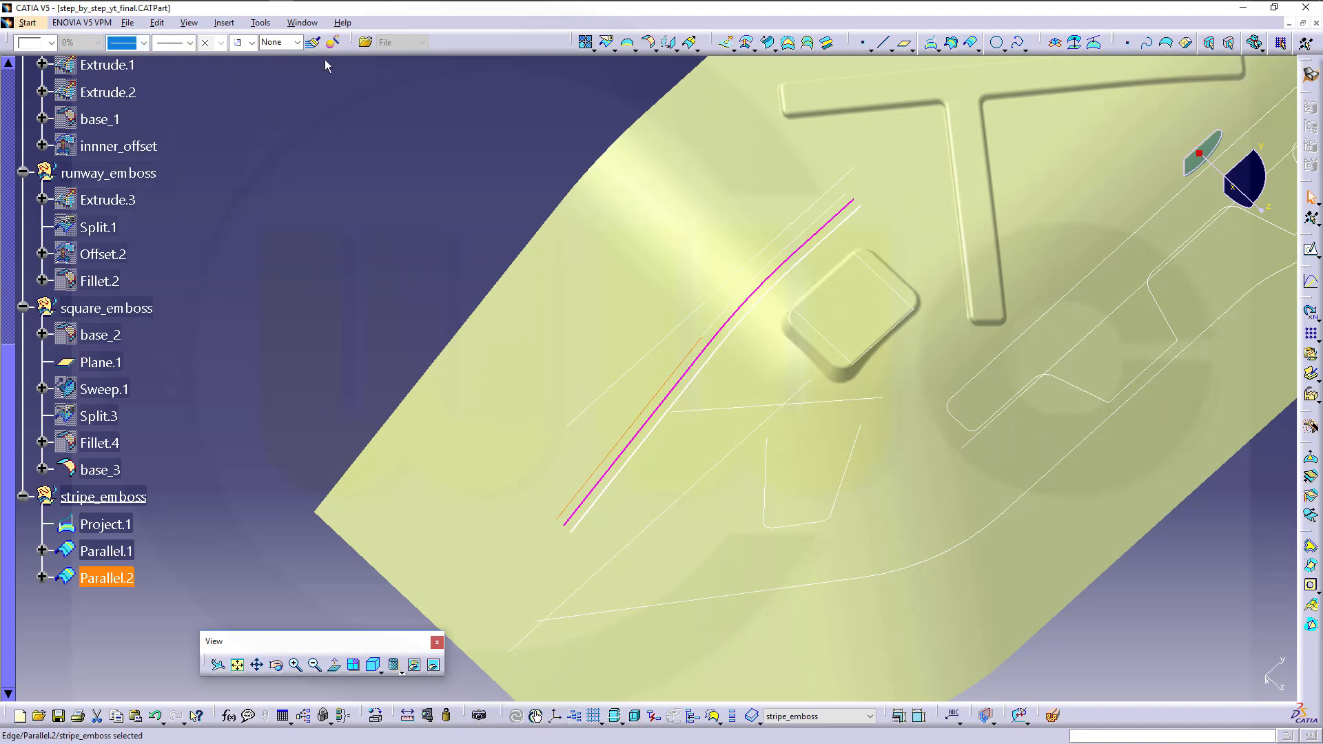
click(348, 119)
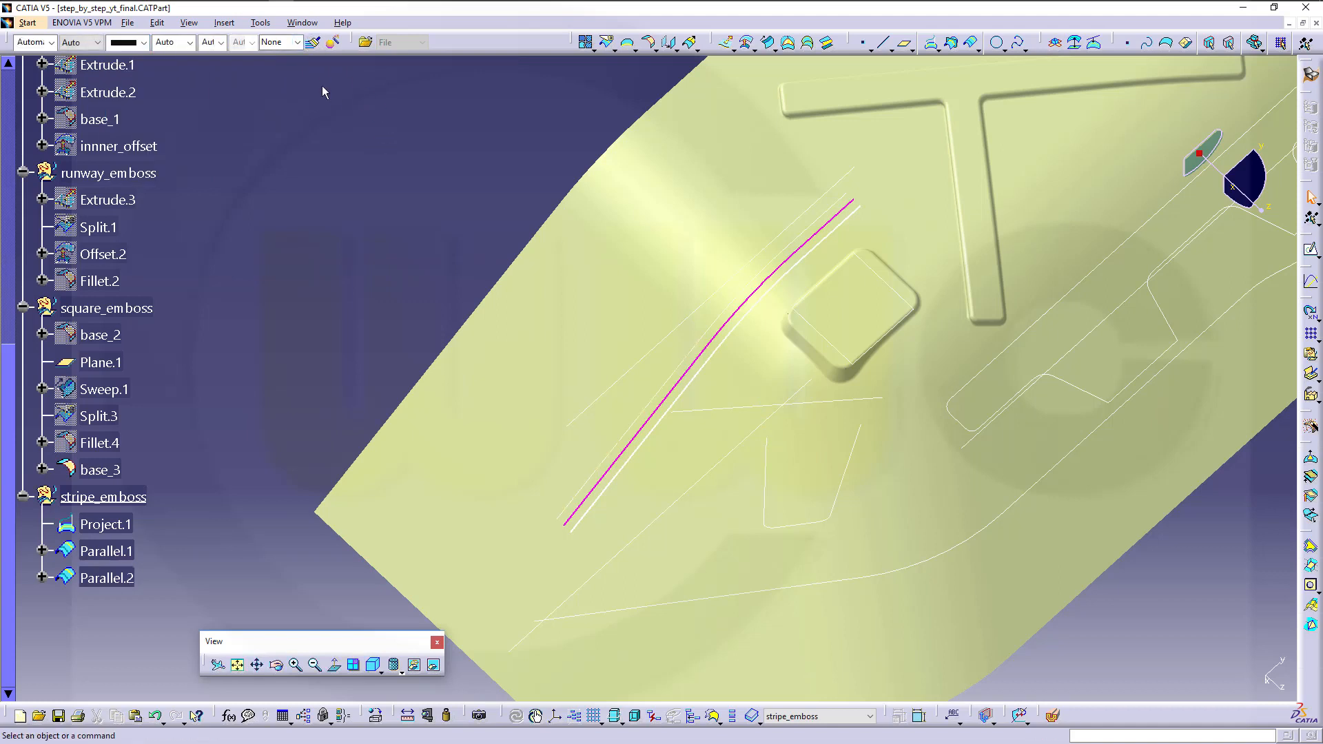
Try to match the line formatting of the first parallel curve and the second one with the Painter
click(314, 43)
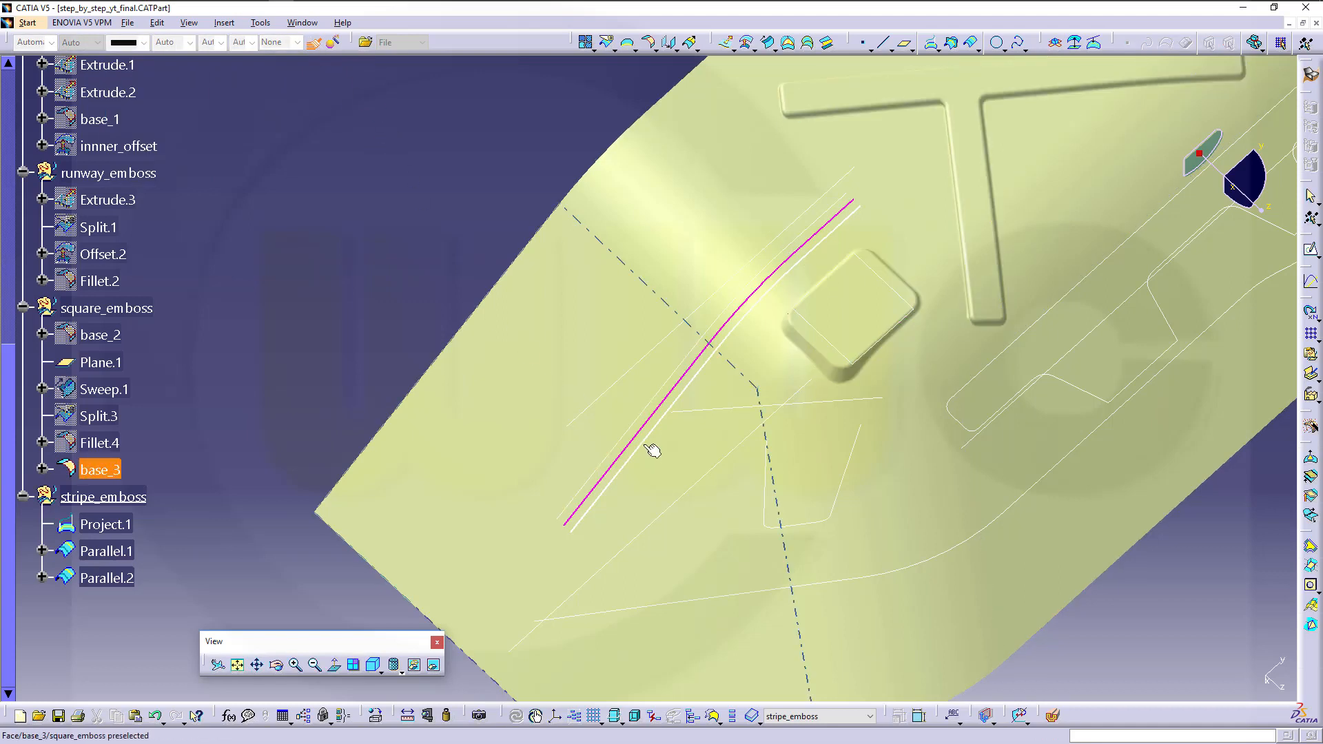
click(648, 444)
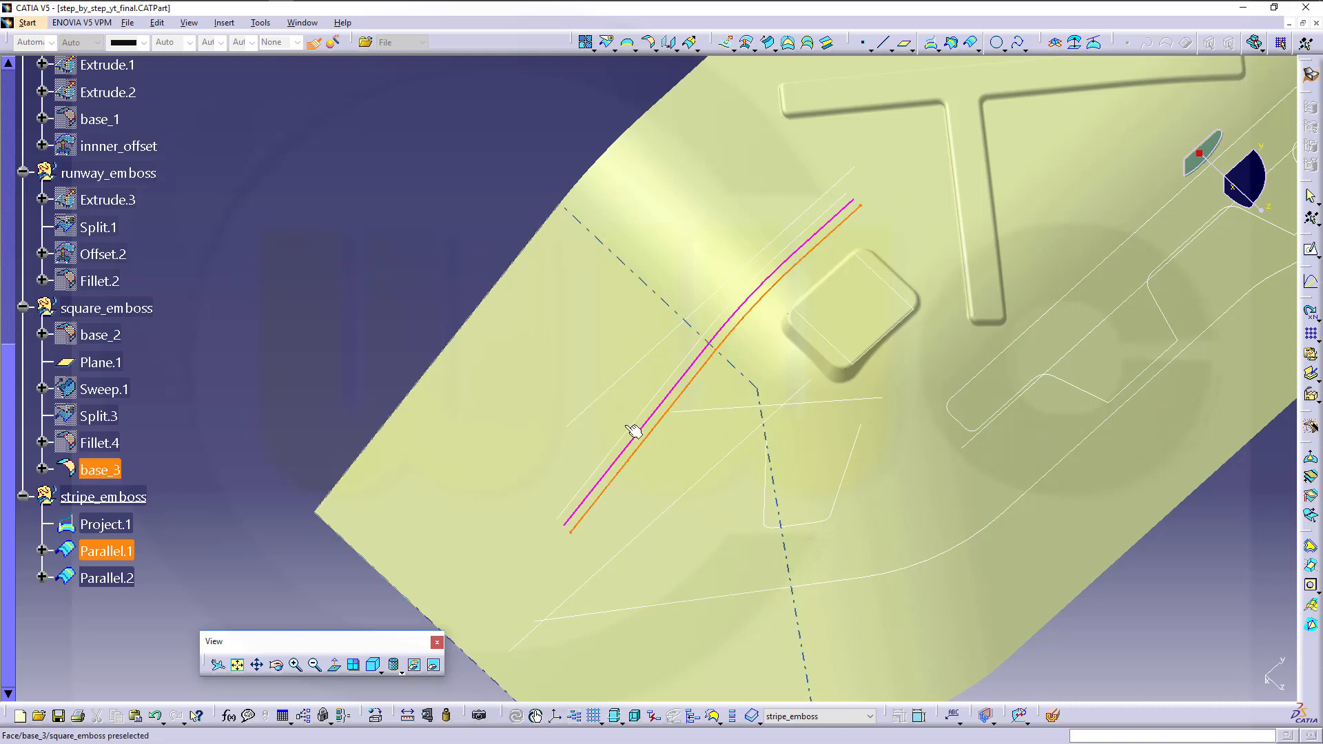
click(632, 436)
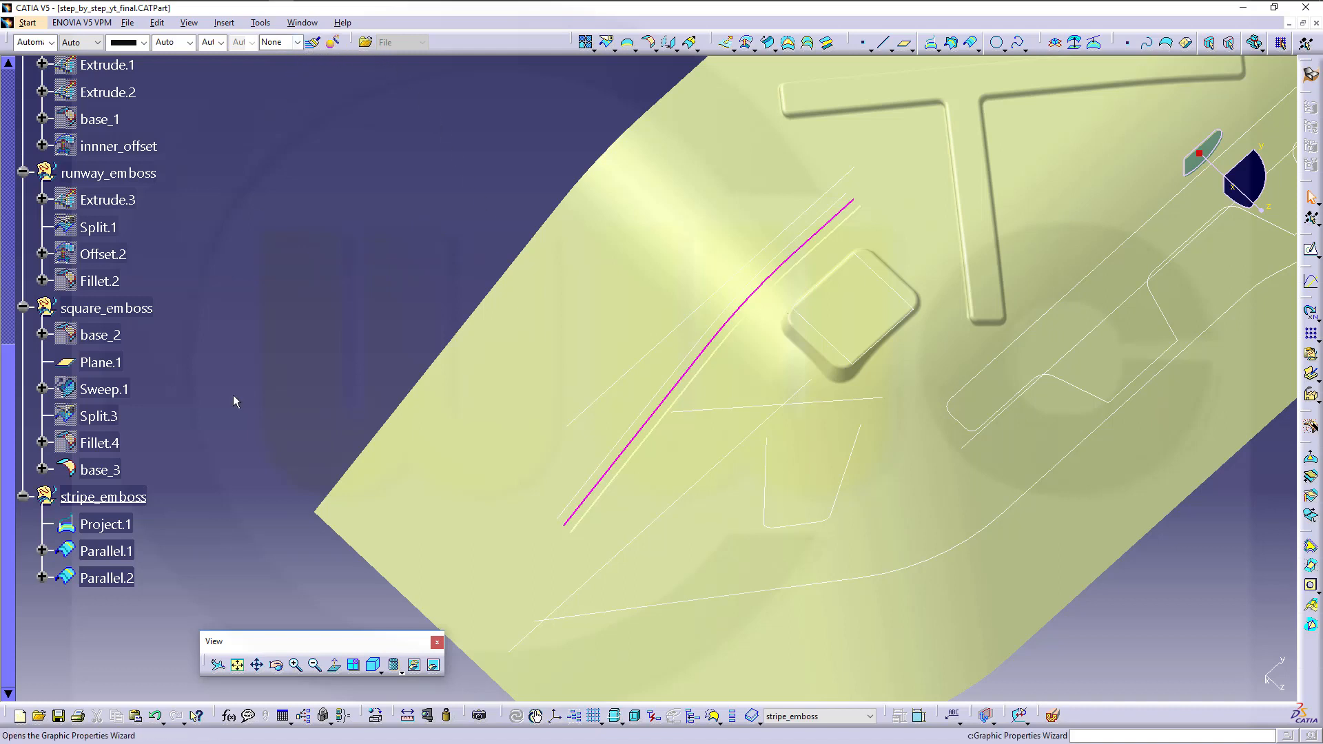
click(157, 716)
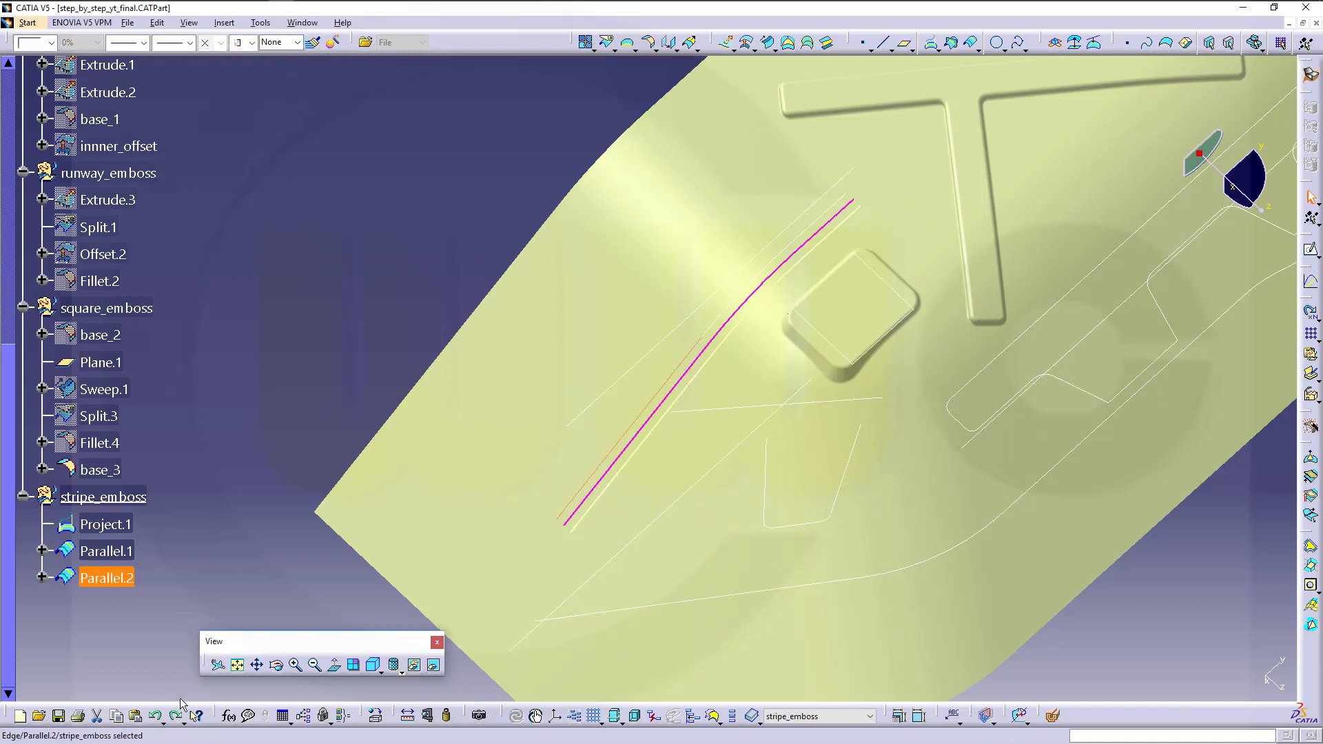
click(177, 716)
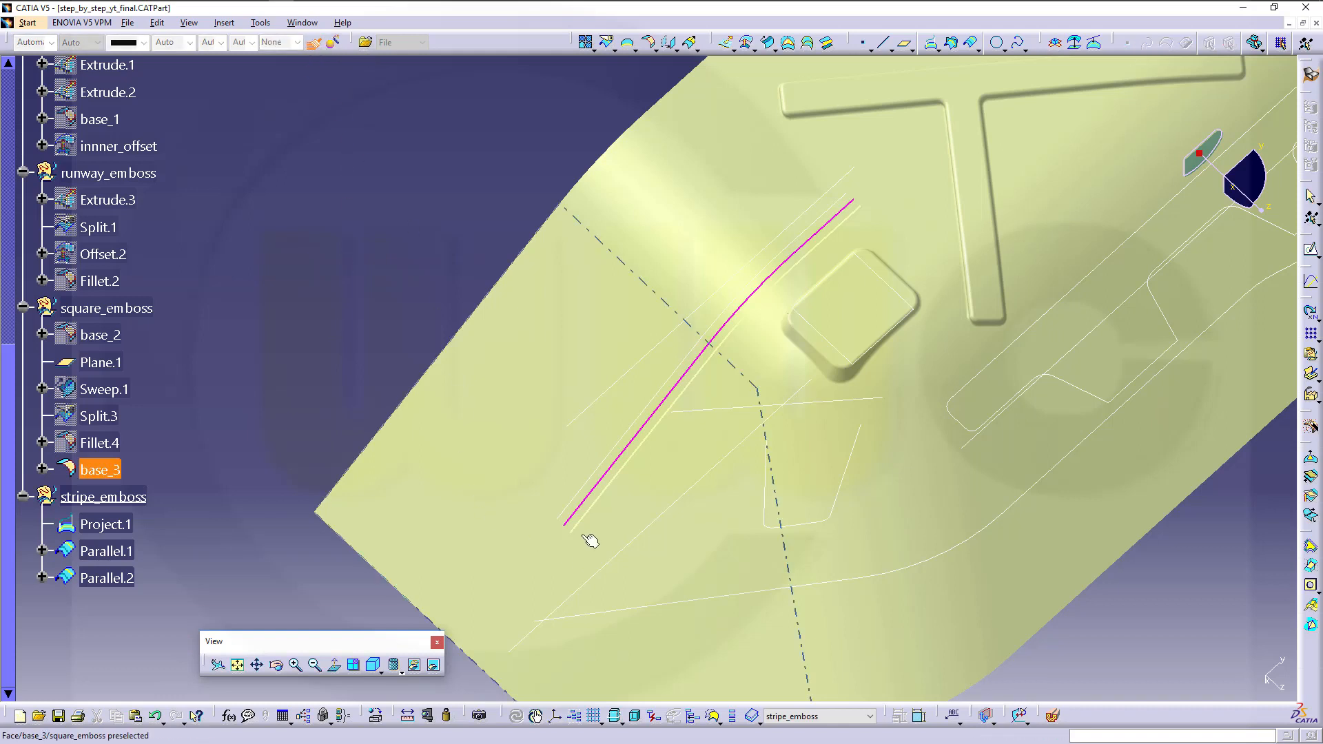
Try to transfer the graphic properties between Parallel.1 and Parallel.2 again, picking both curves in the tree
click(107, 552)
click(123, 579)
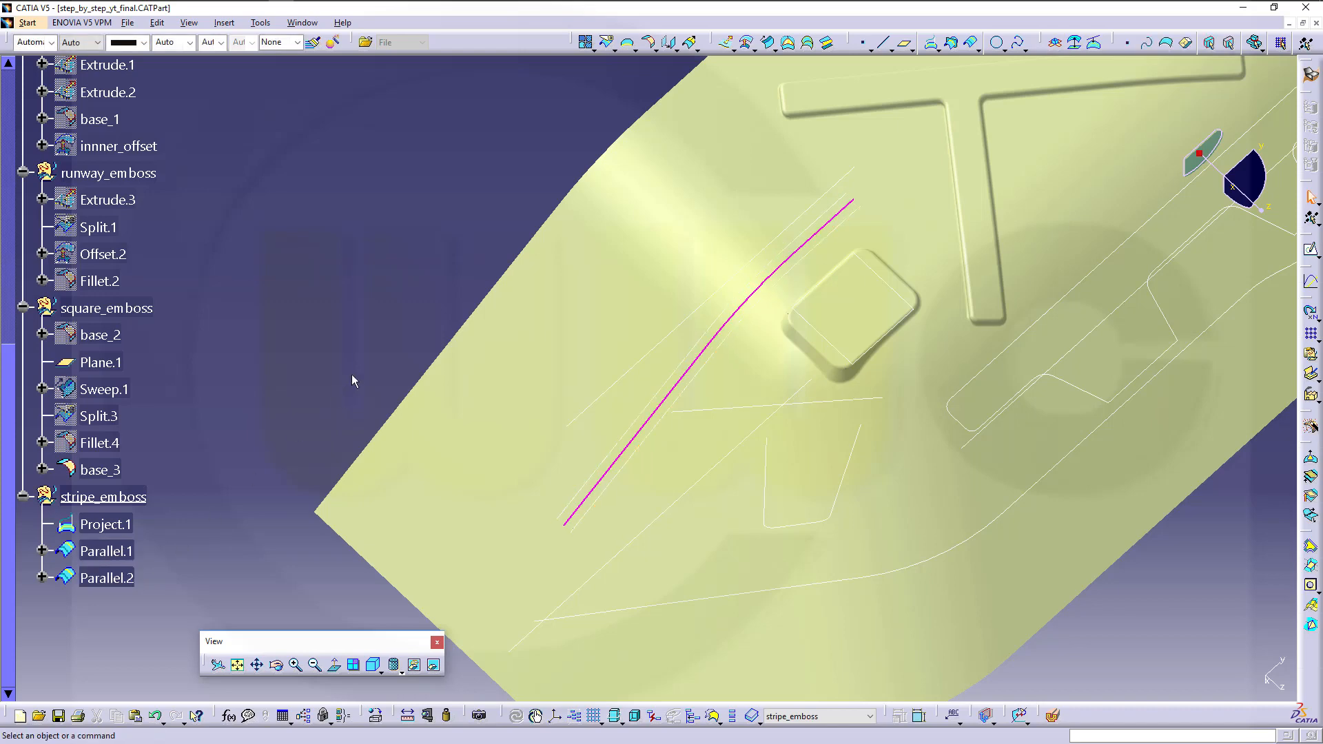
middle_drag(605, 379, 679, 428)
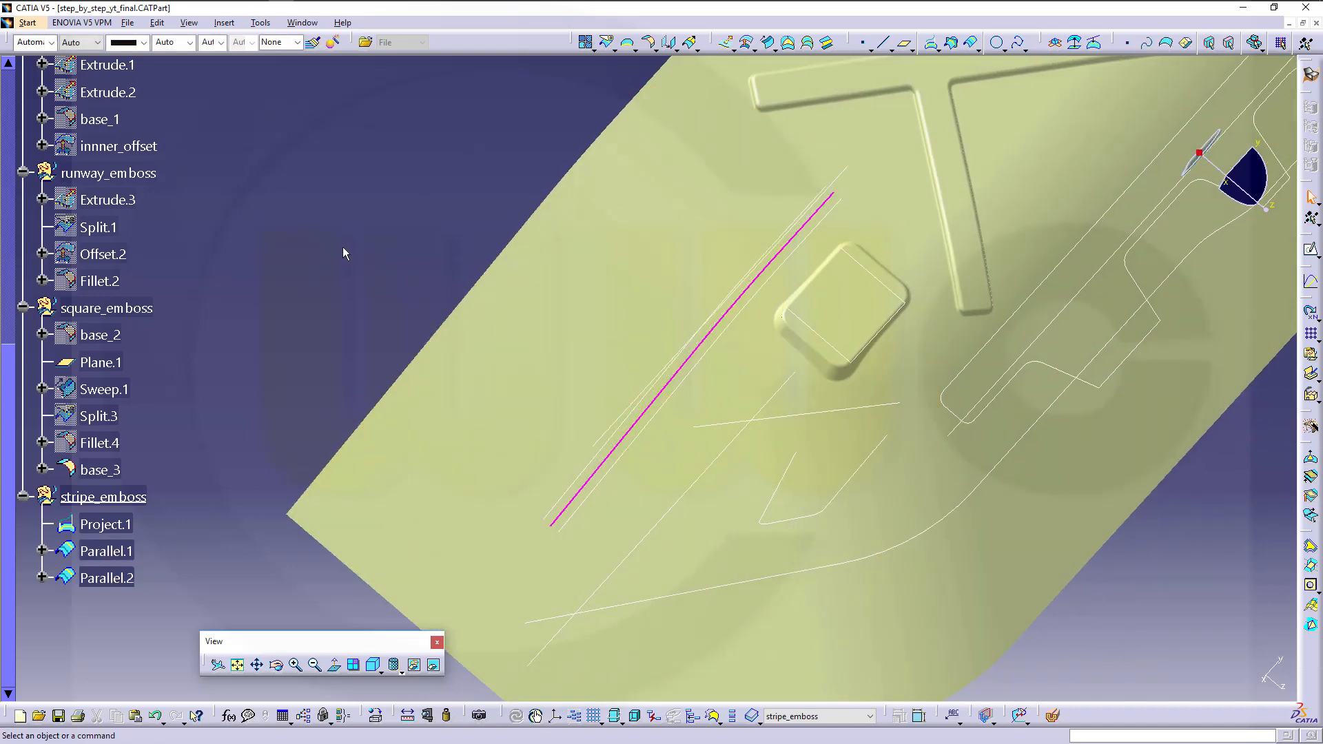
click(163, 720)
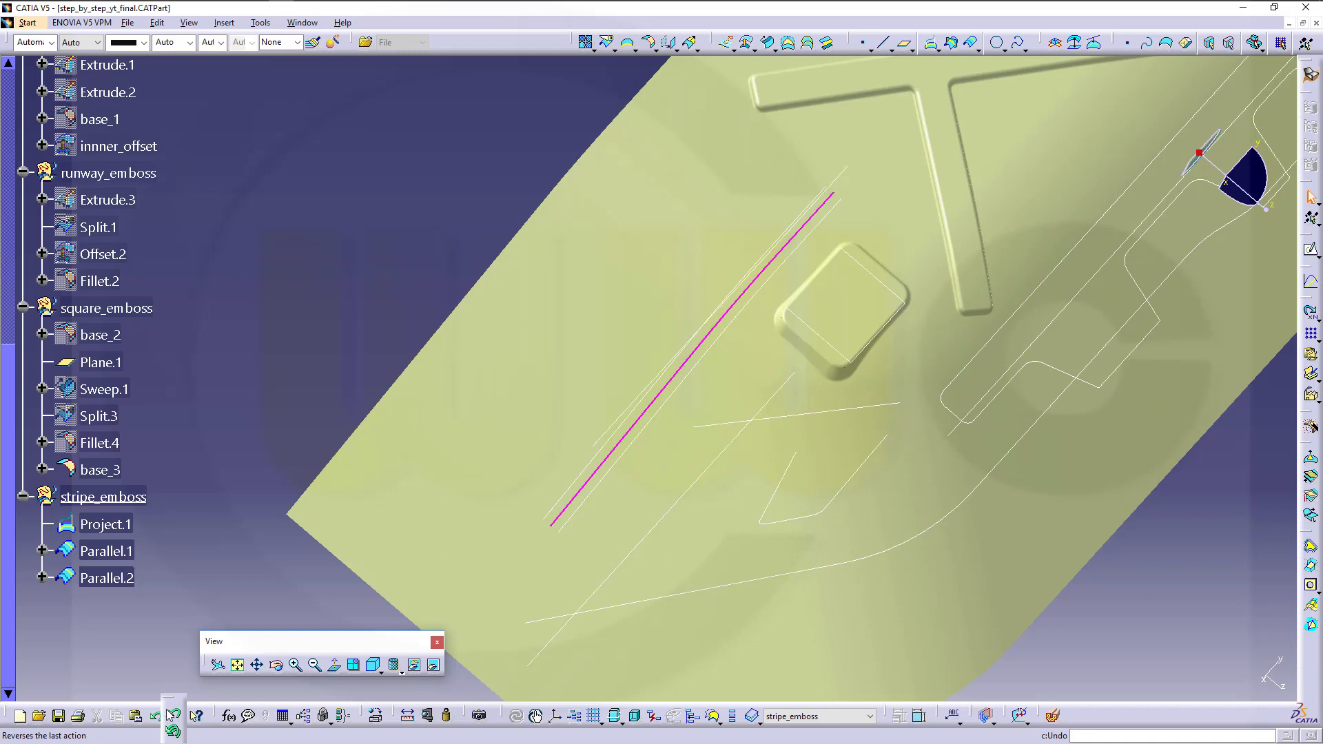
click(172, 715)
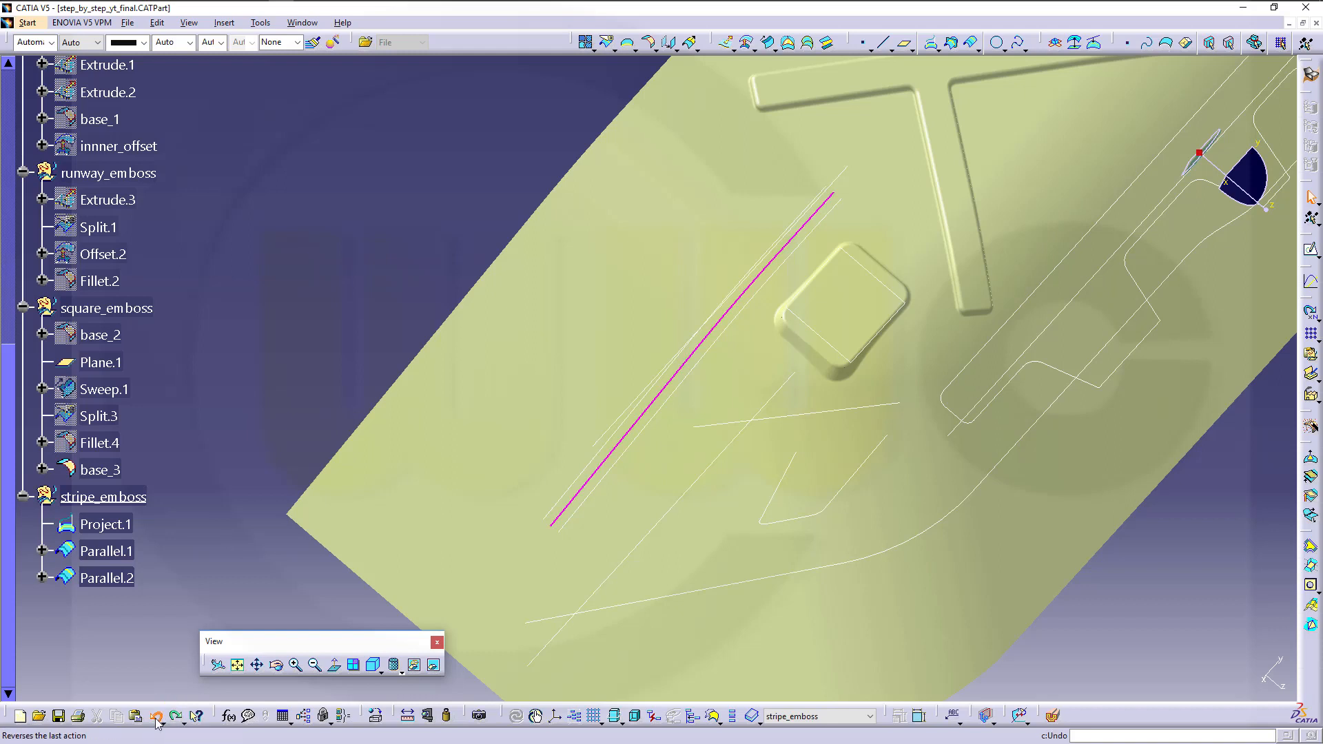
Copy the graphic properties of Parallel.1 to Parallel.2 with the Painter
click(316, 46)
click(567, 492)
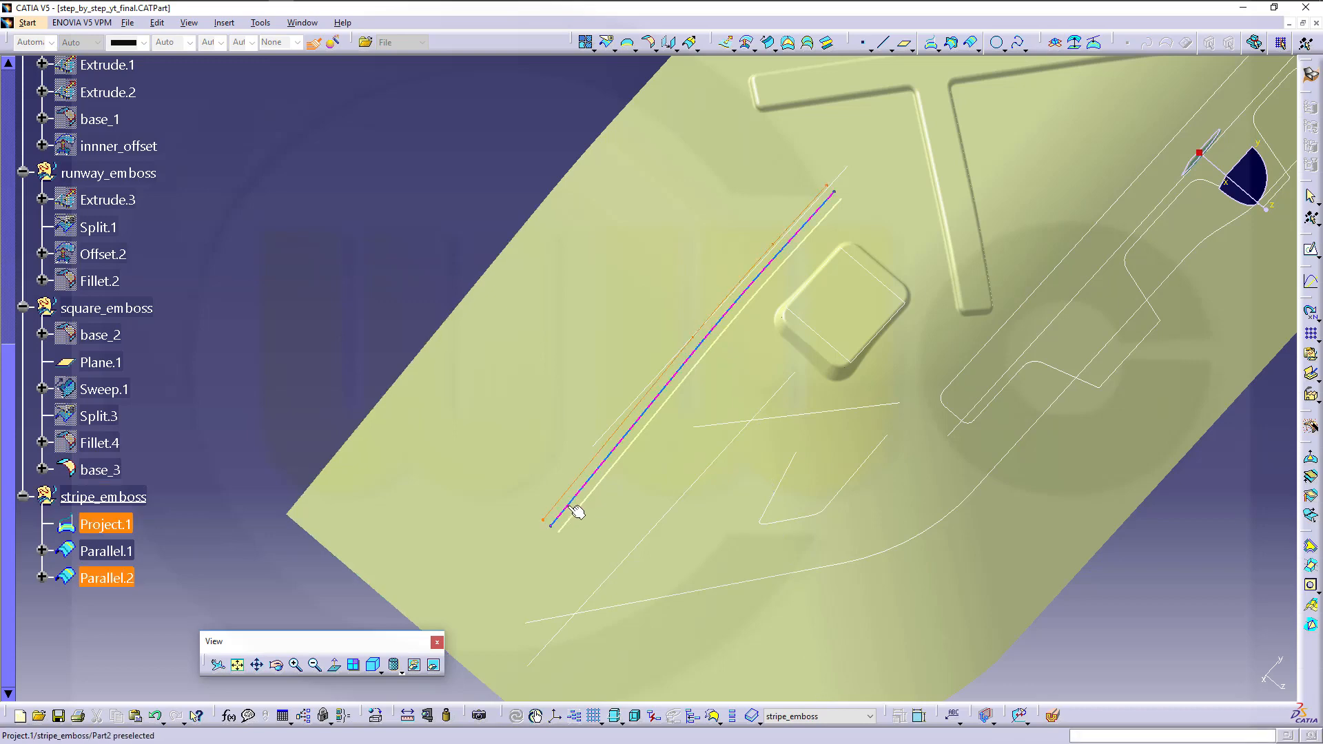
click(574, 510)
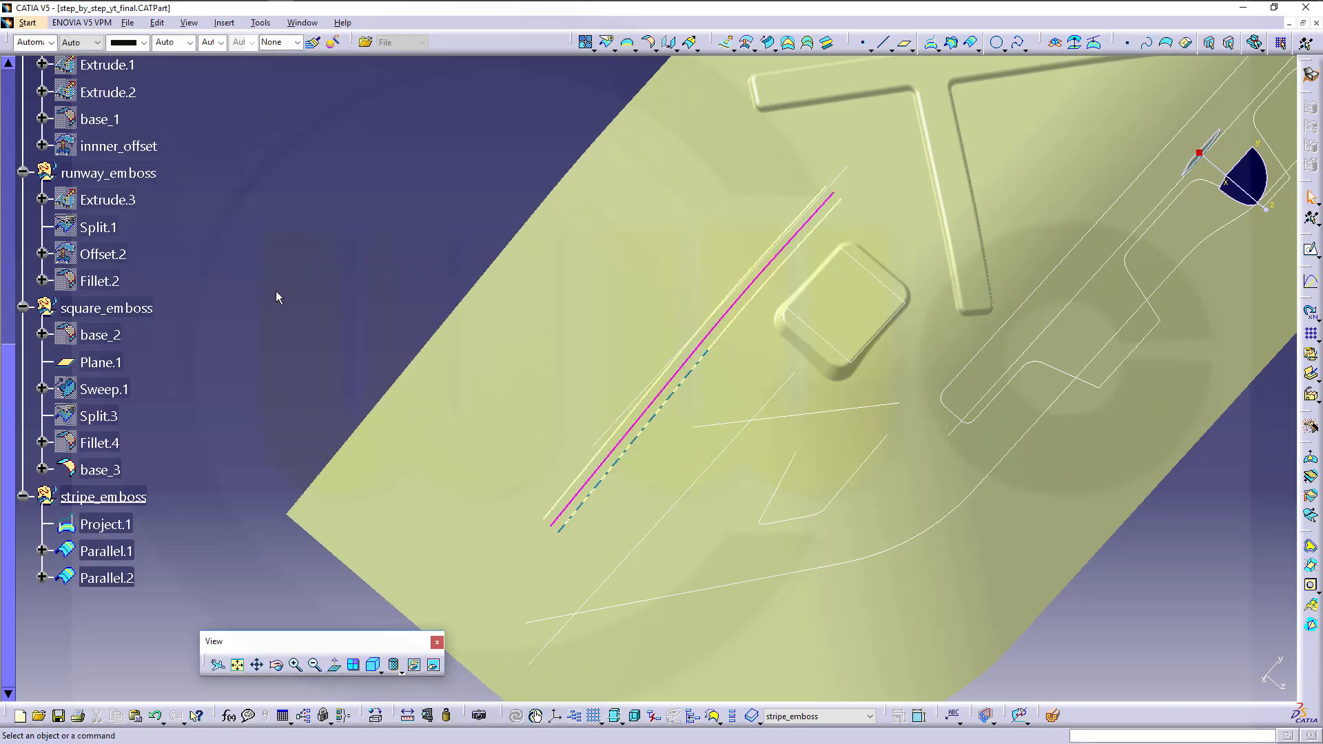
Create a plane normal to Project.1 through a new endpoint at the curve's lower end
middle_drag(383, 309, 407, 251)
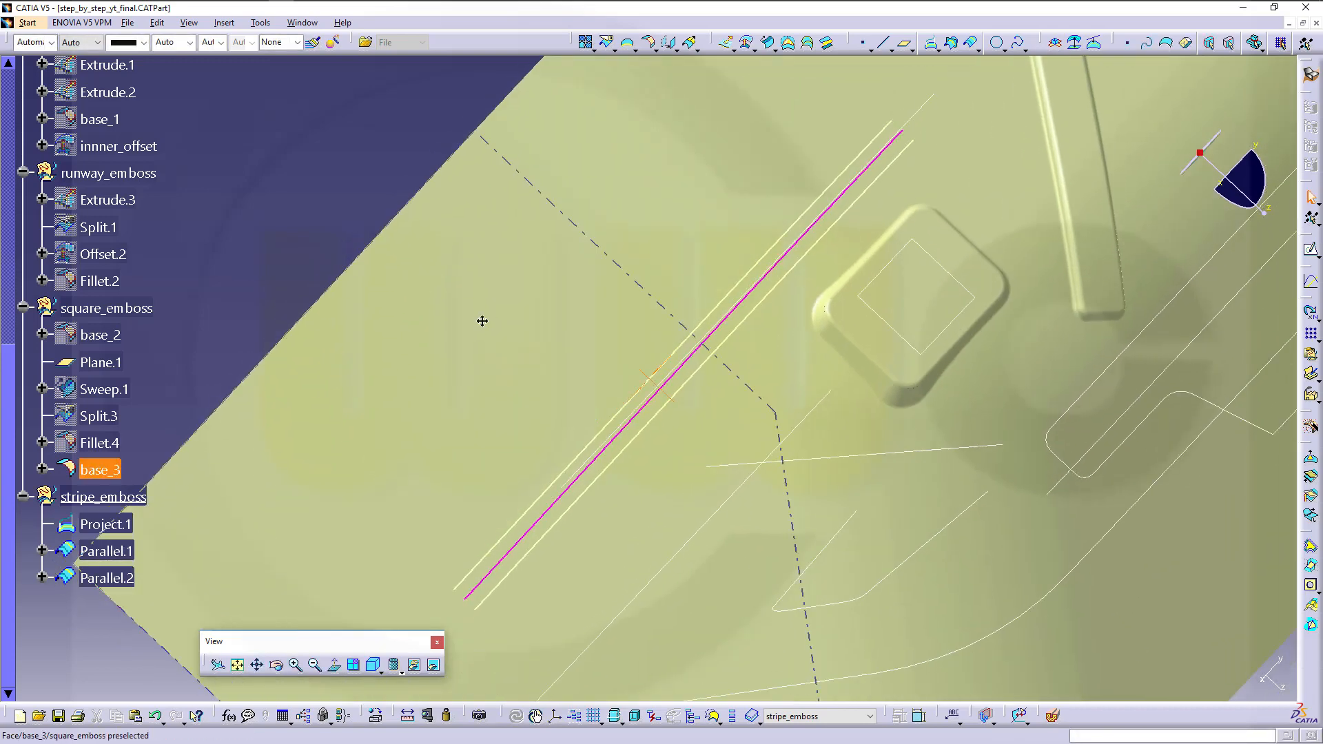
middle_drag(482, 321, 581, 373)
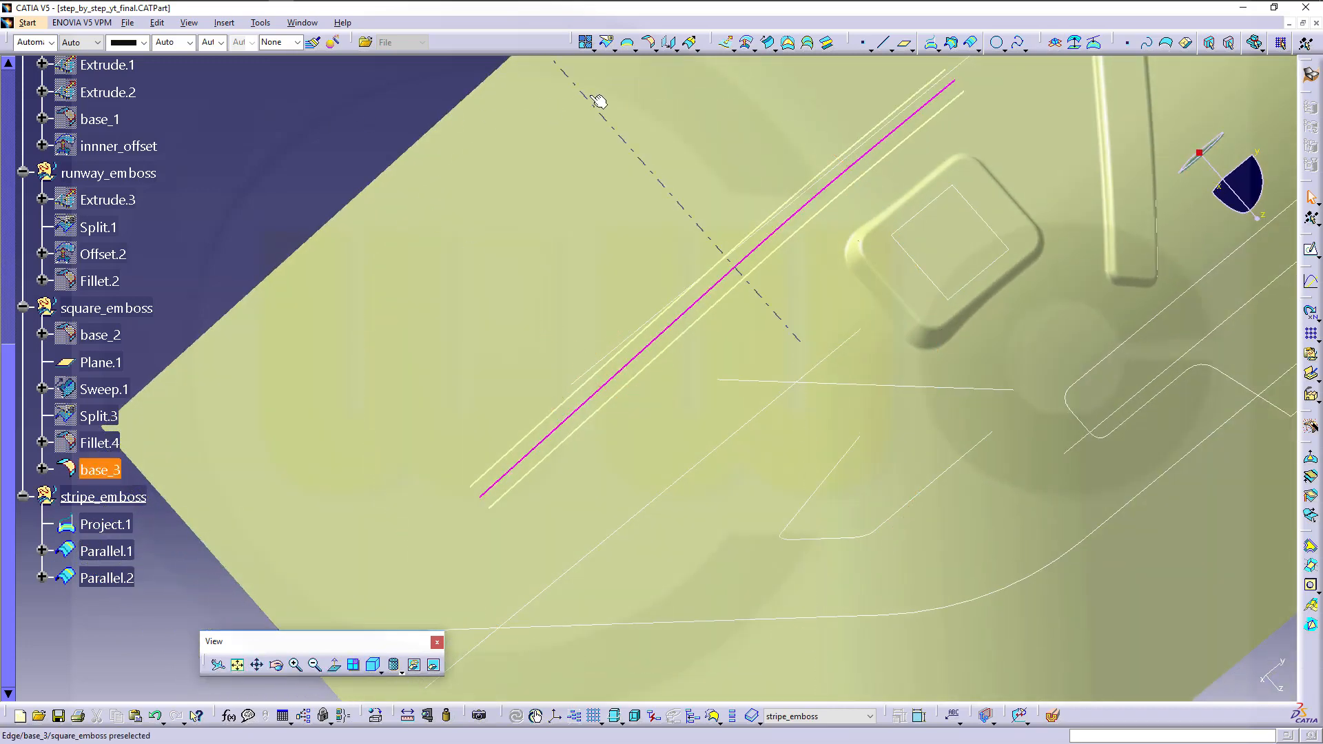
click(906, 43)
click(1164, 233)
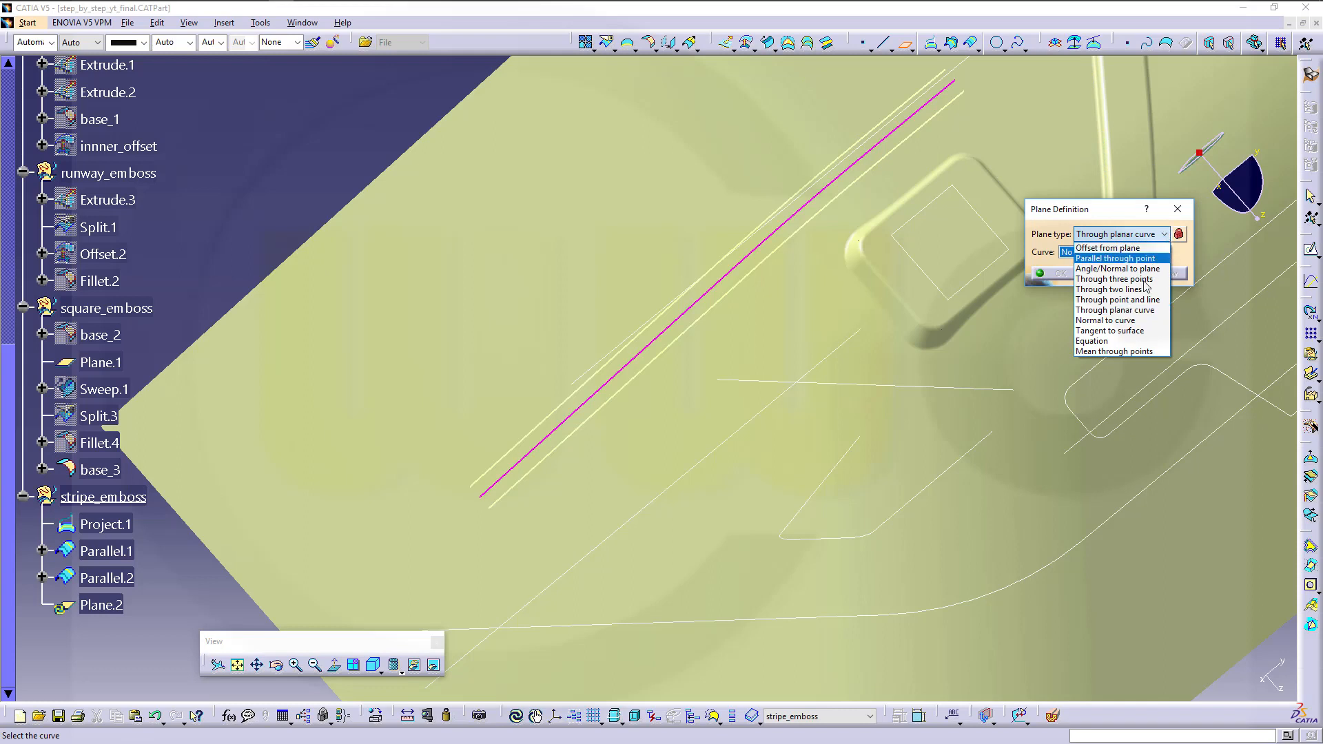
click(1124, 322)
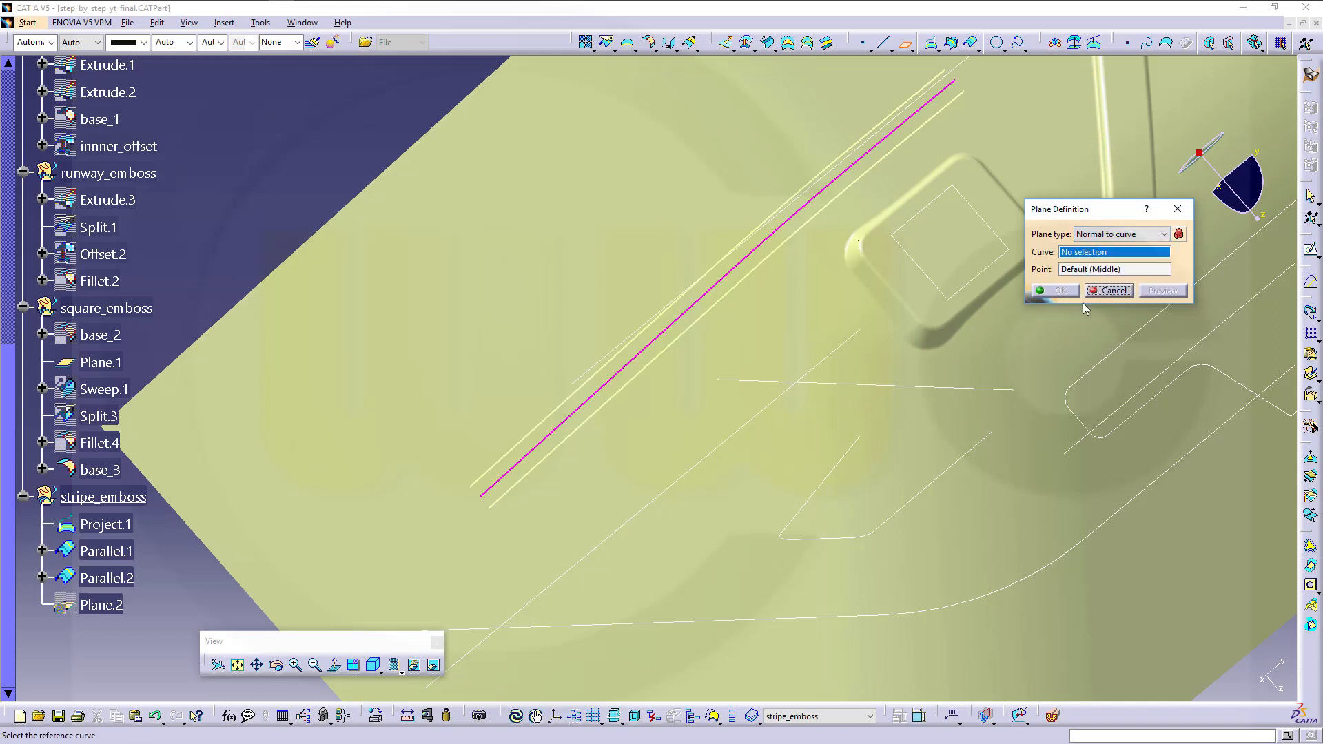
click(579, 418)
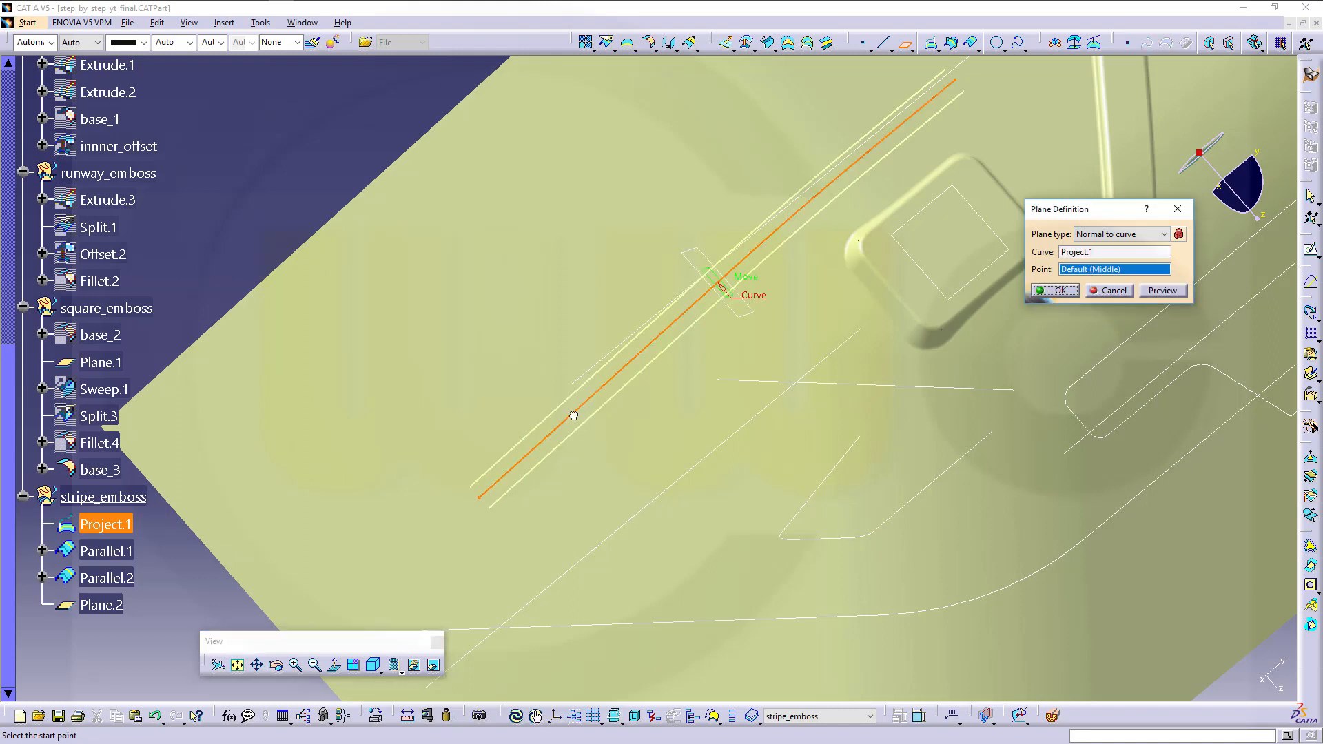
right_click(1076, 273)
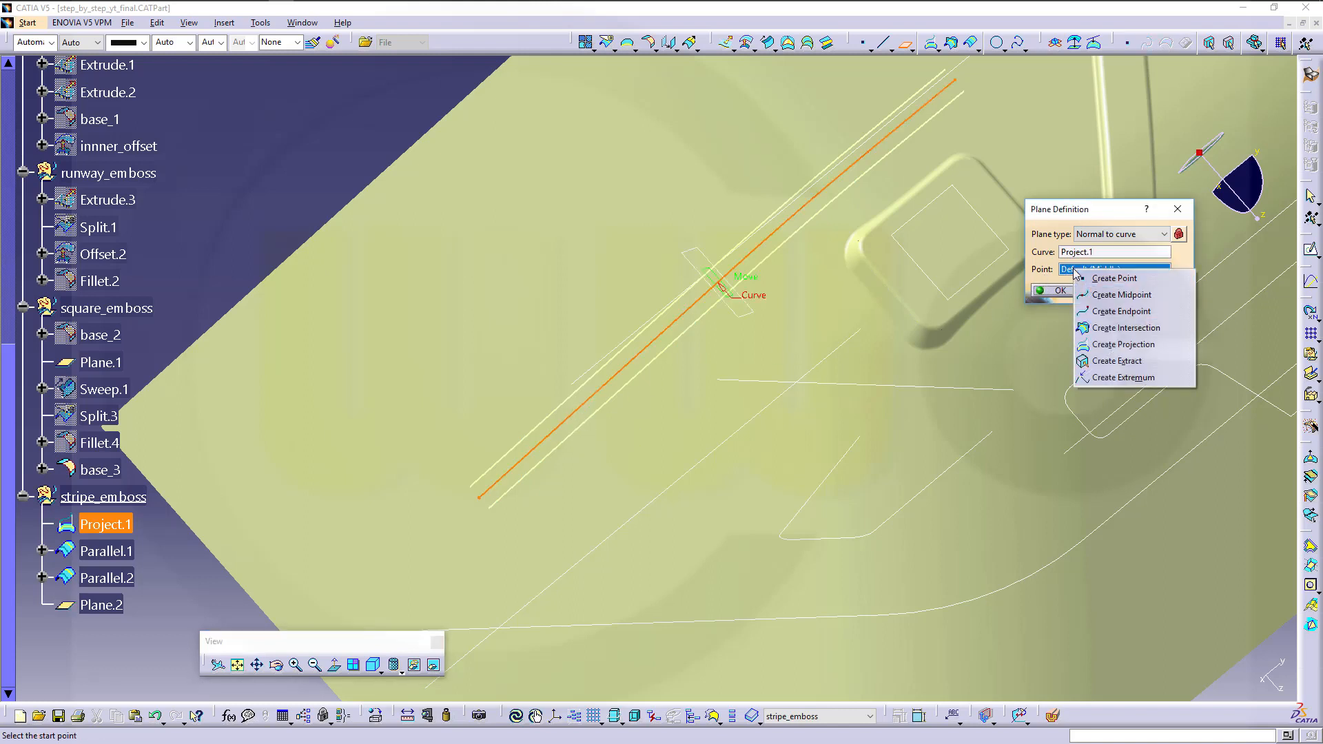
click(1102, 319)
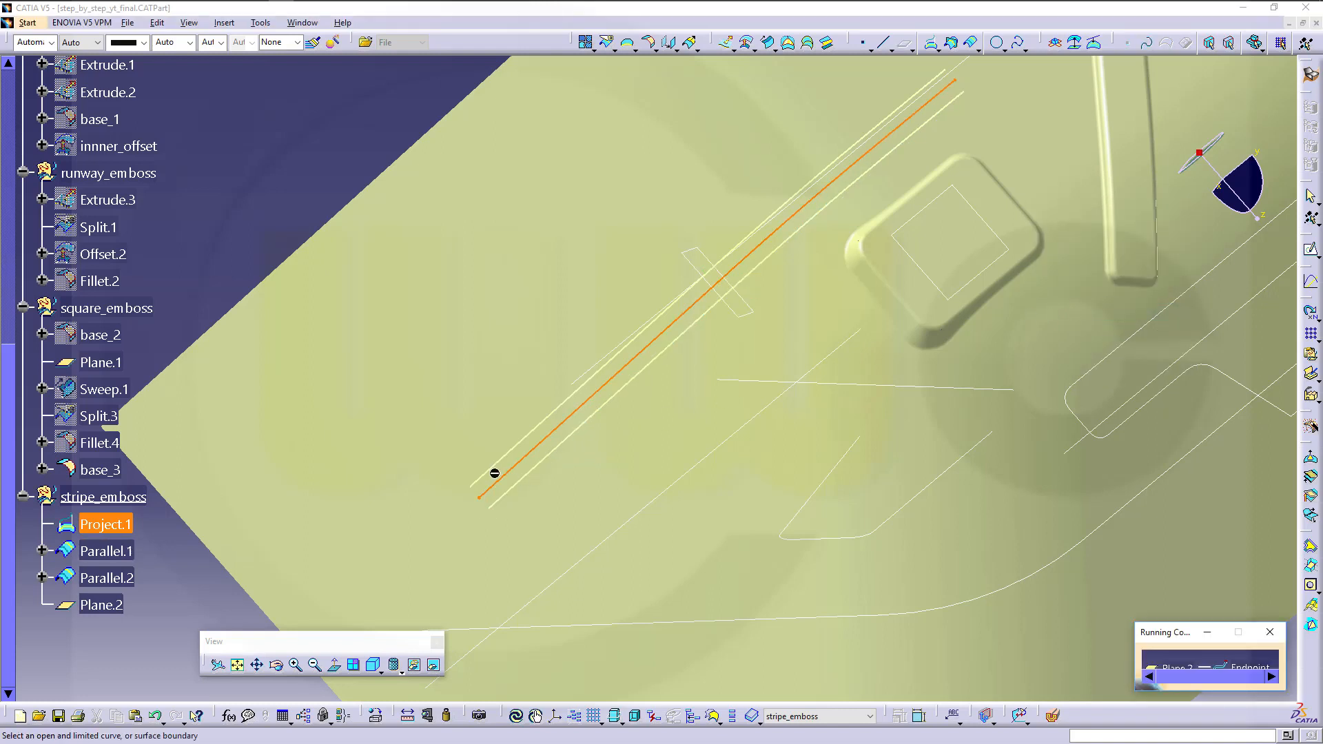
click(508, 484)
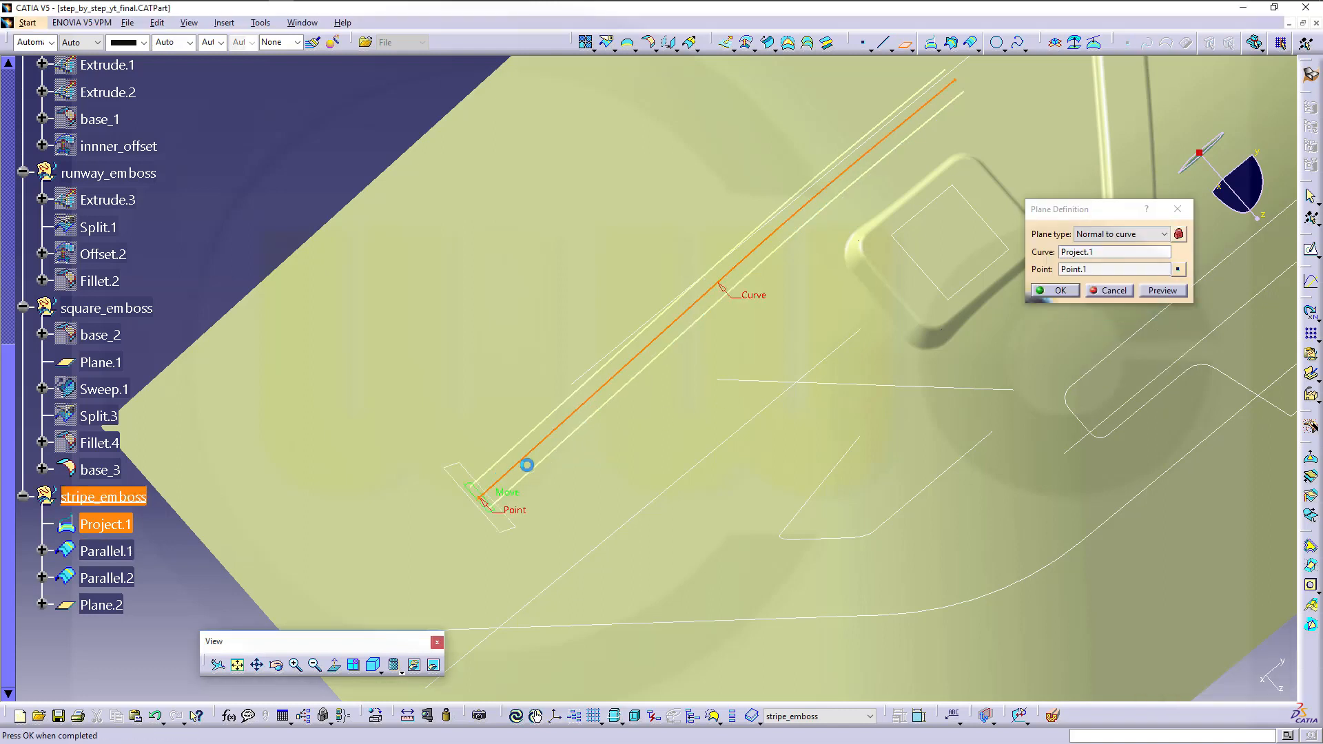
click(1057, 293)
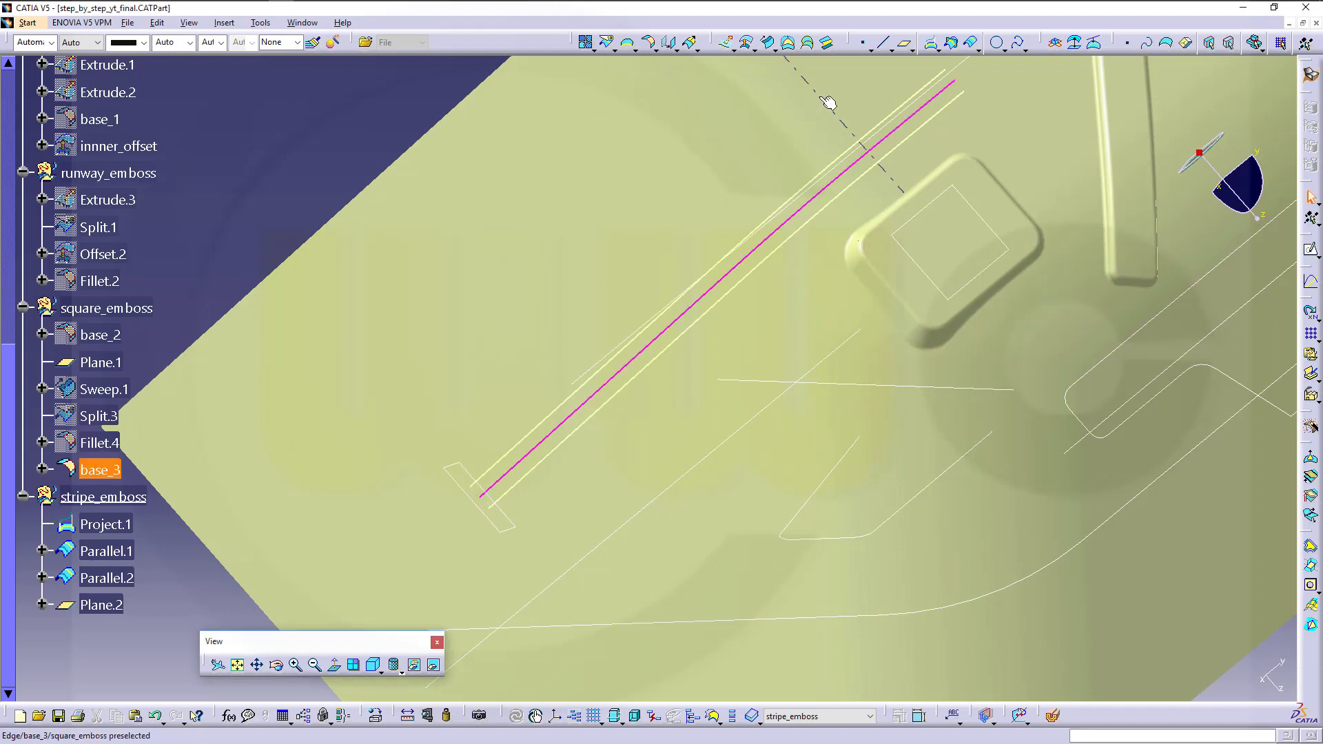
Create a second plane normal to Project.1 through a new endpoint at the curve's upper end
click(905, 45)
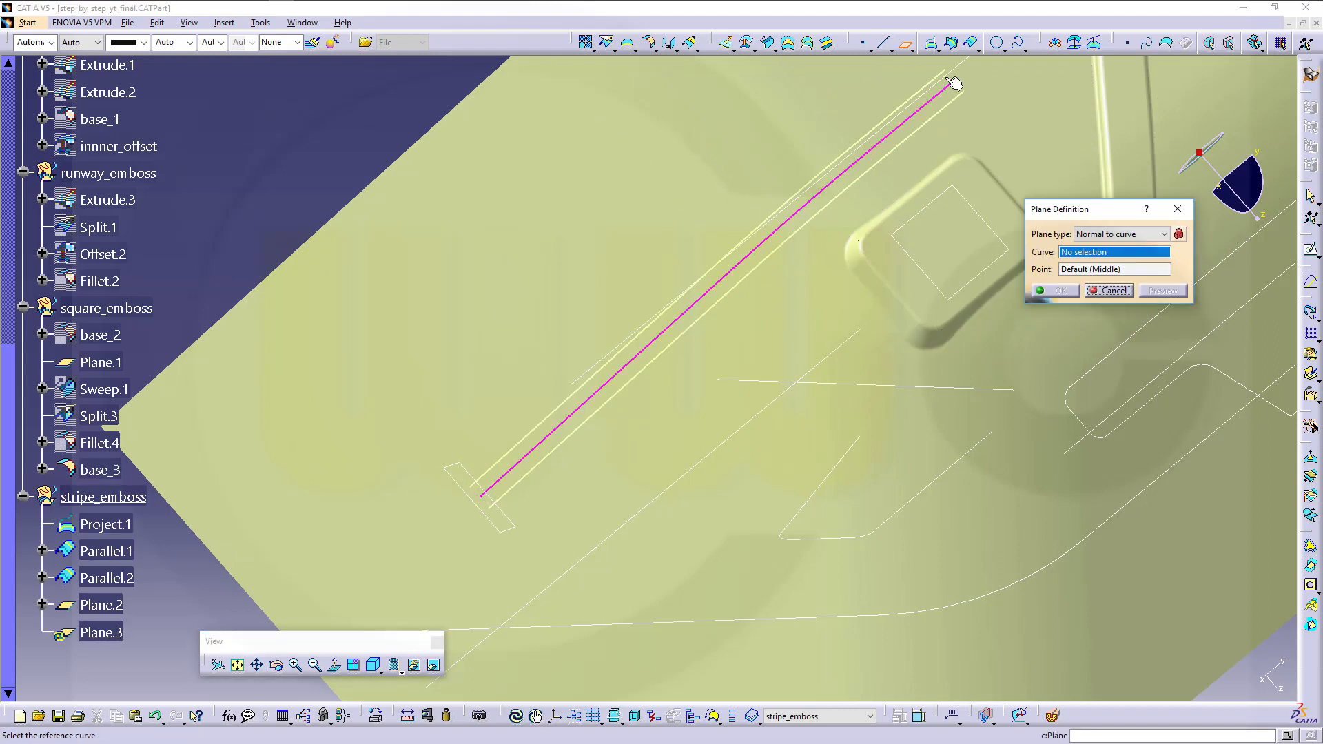
click(891, 134)
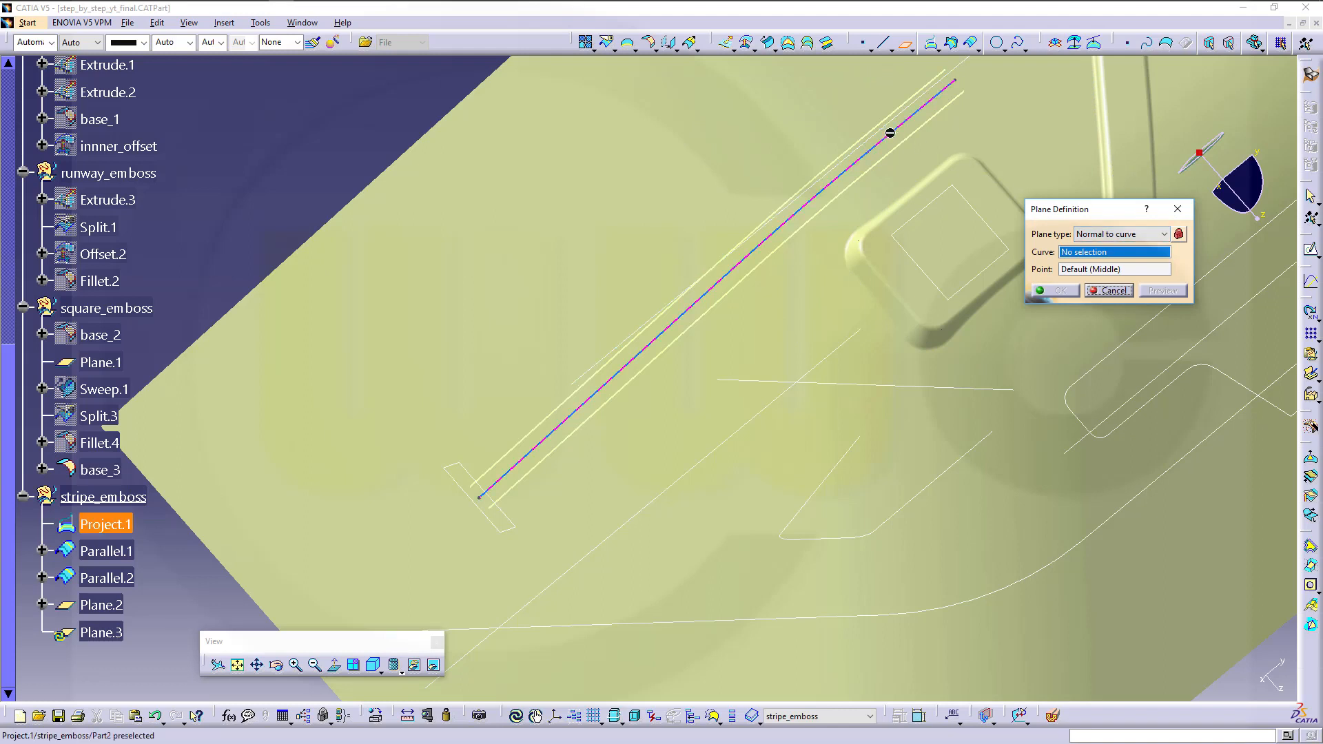
right_click(1071, 269)
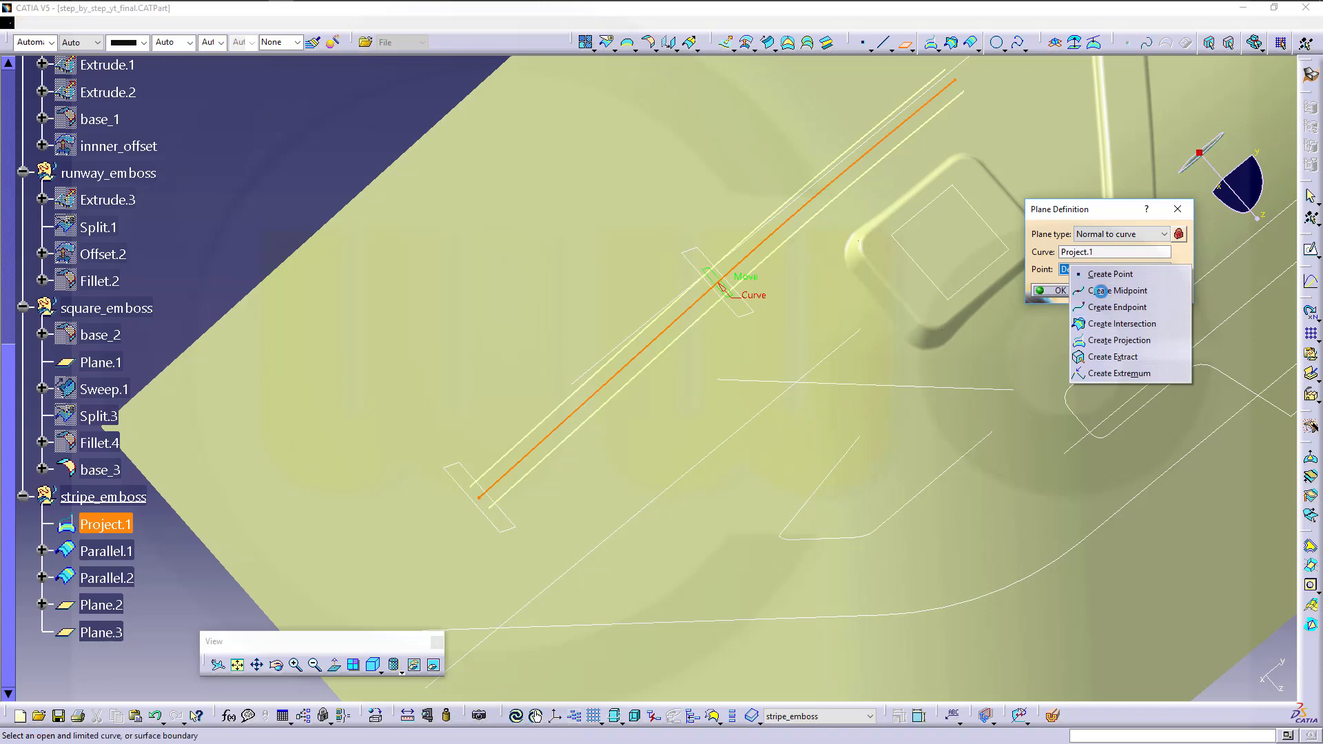
click(1100, 291)
click(958, 81)
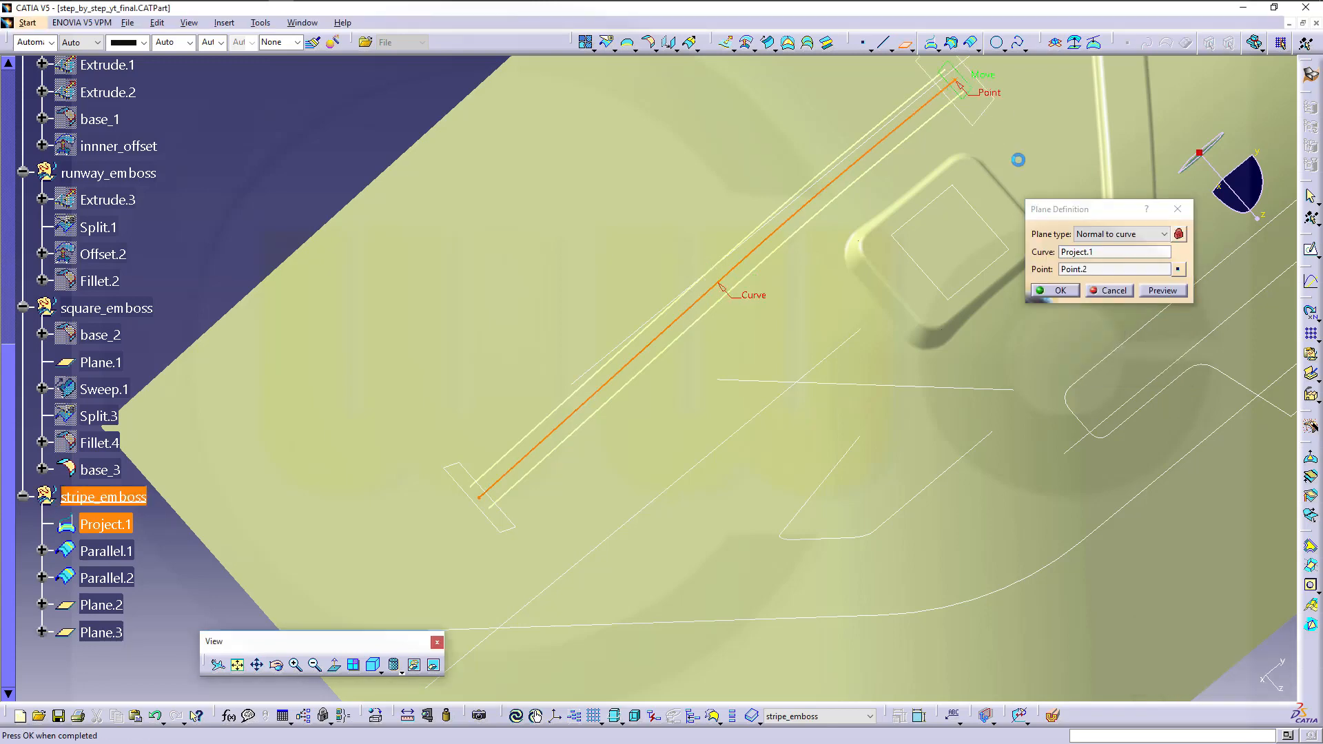
click(1056, 290)
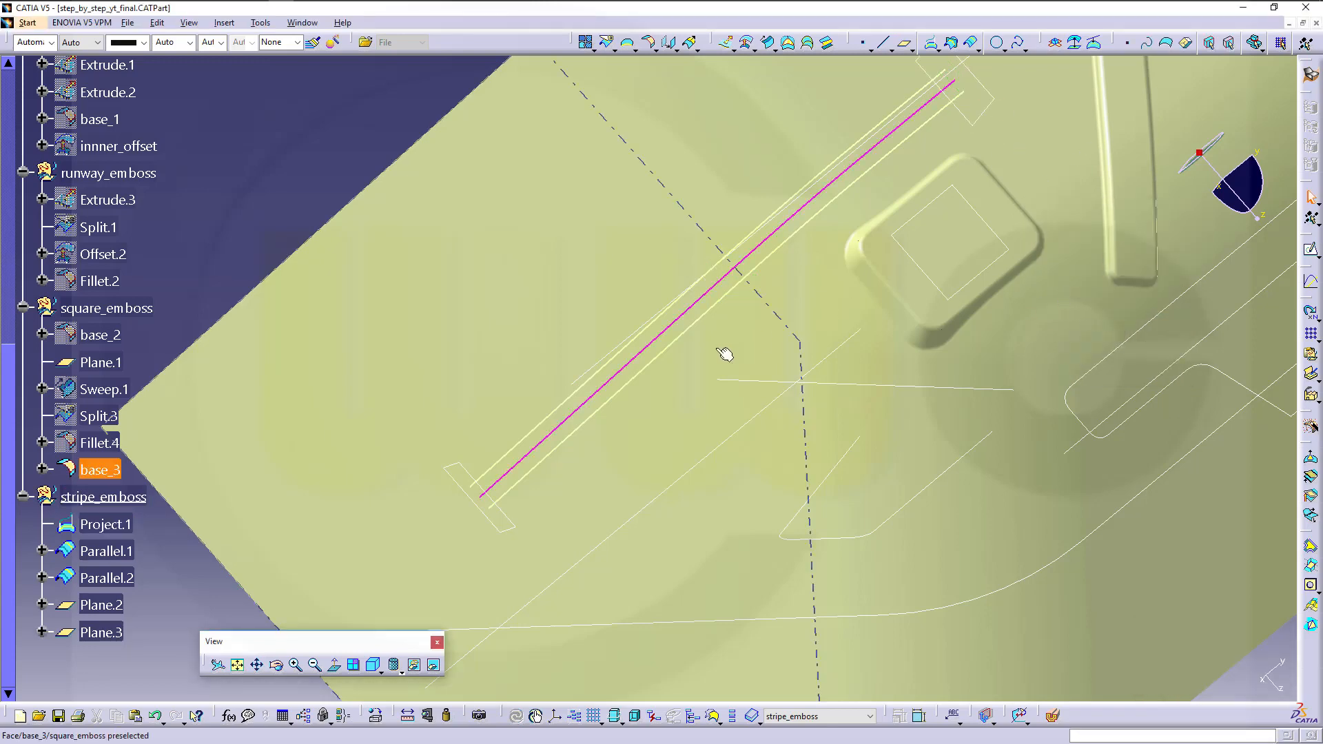
Start a split of base_3 with Plane.2 and Plane.3 as cutting elements, keeping the portion between the two planes
middle_drag(724, 352, 714, 385)
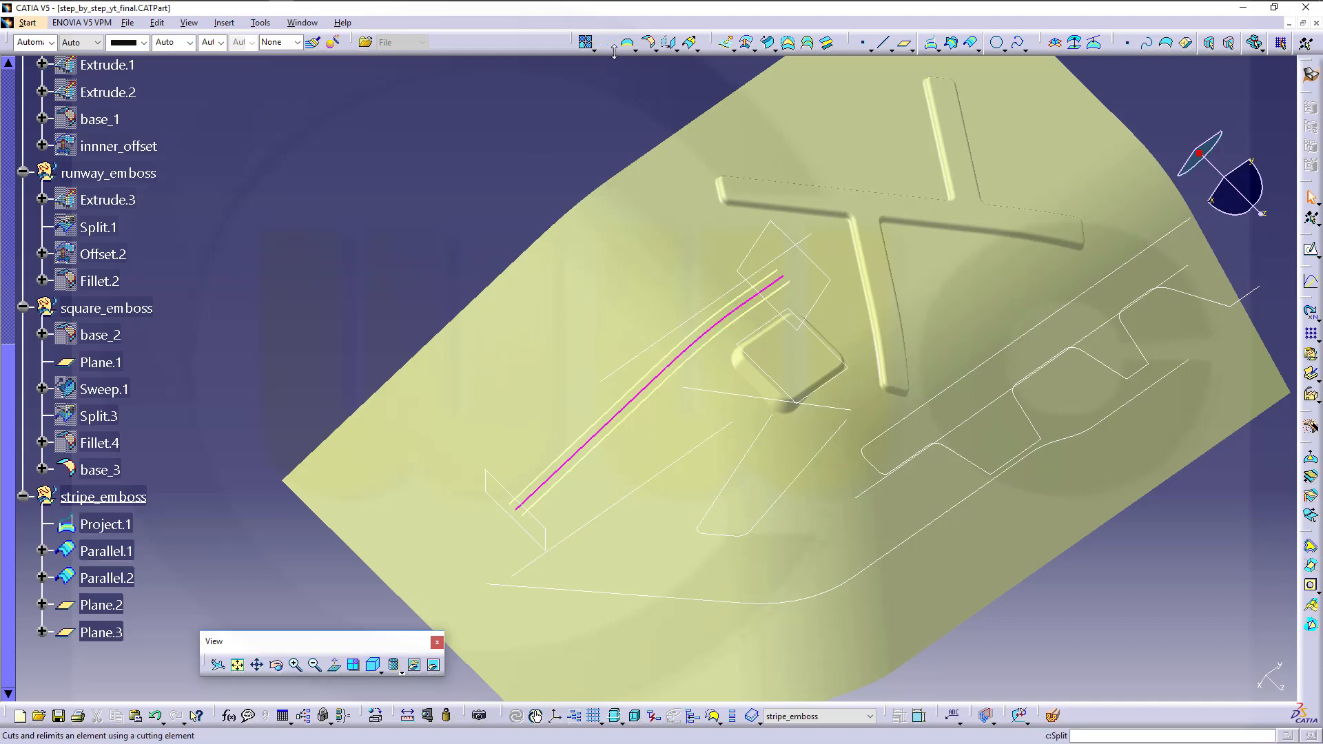
click(607, 44)
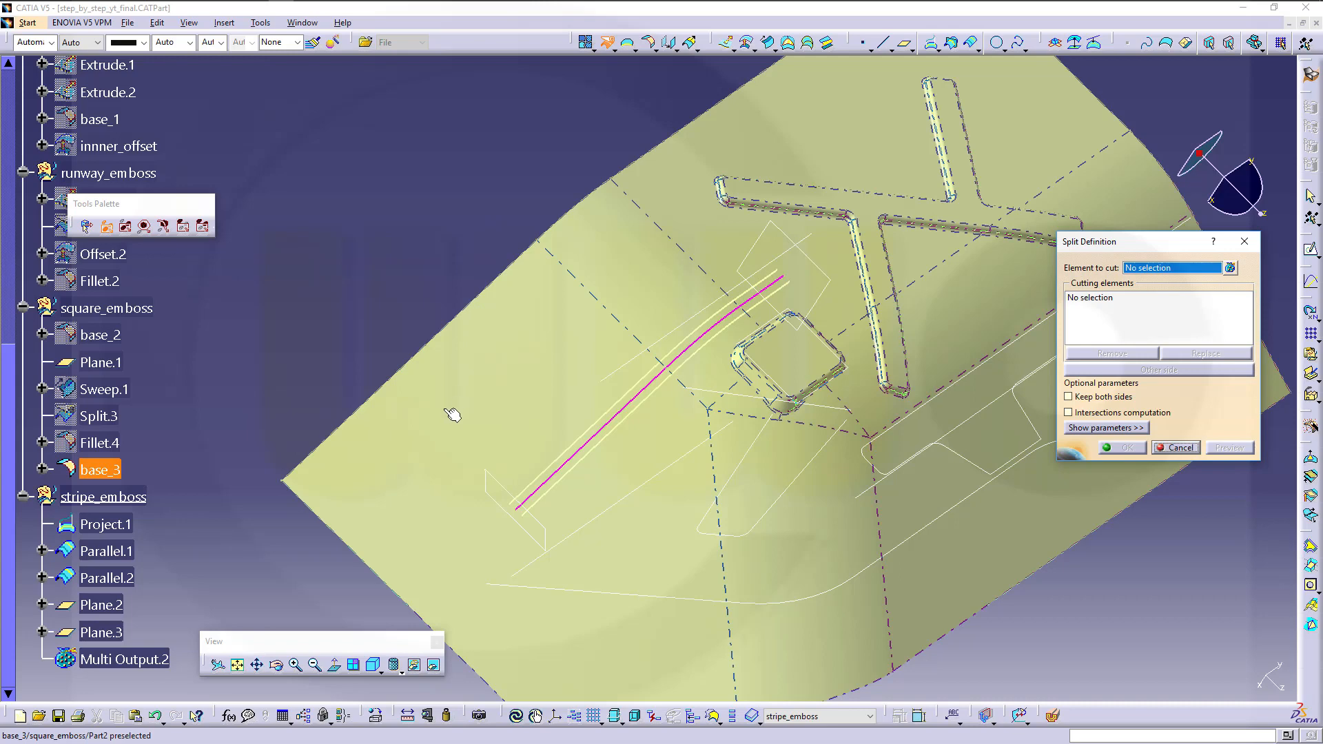
click(120, 472)
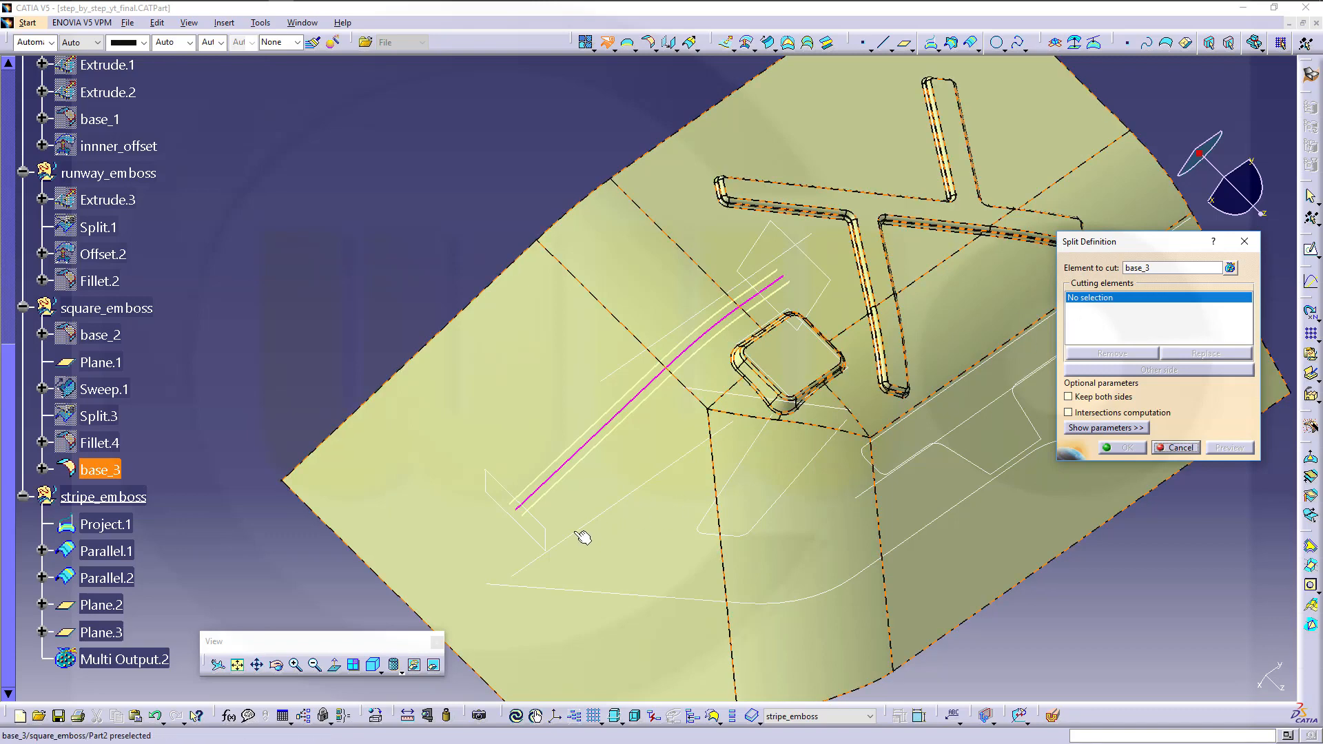
click(538, 523)
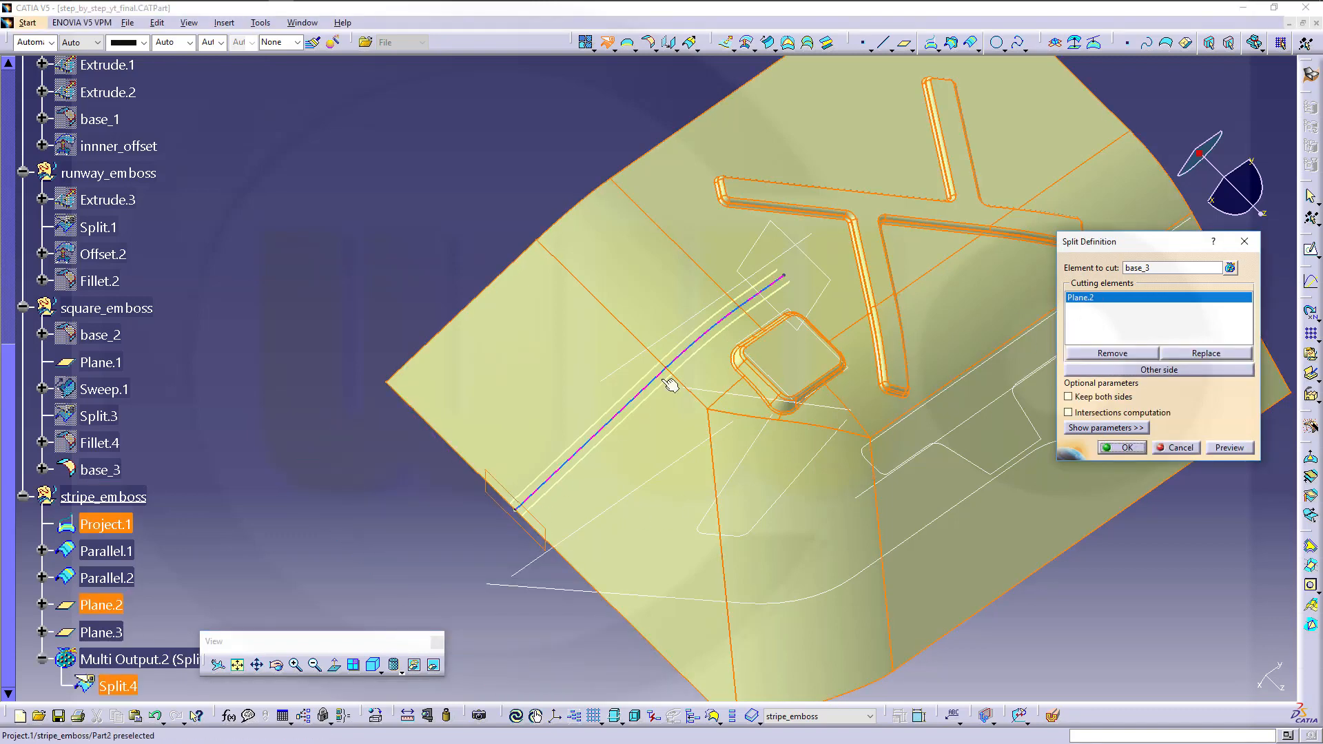
click(812, 257)
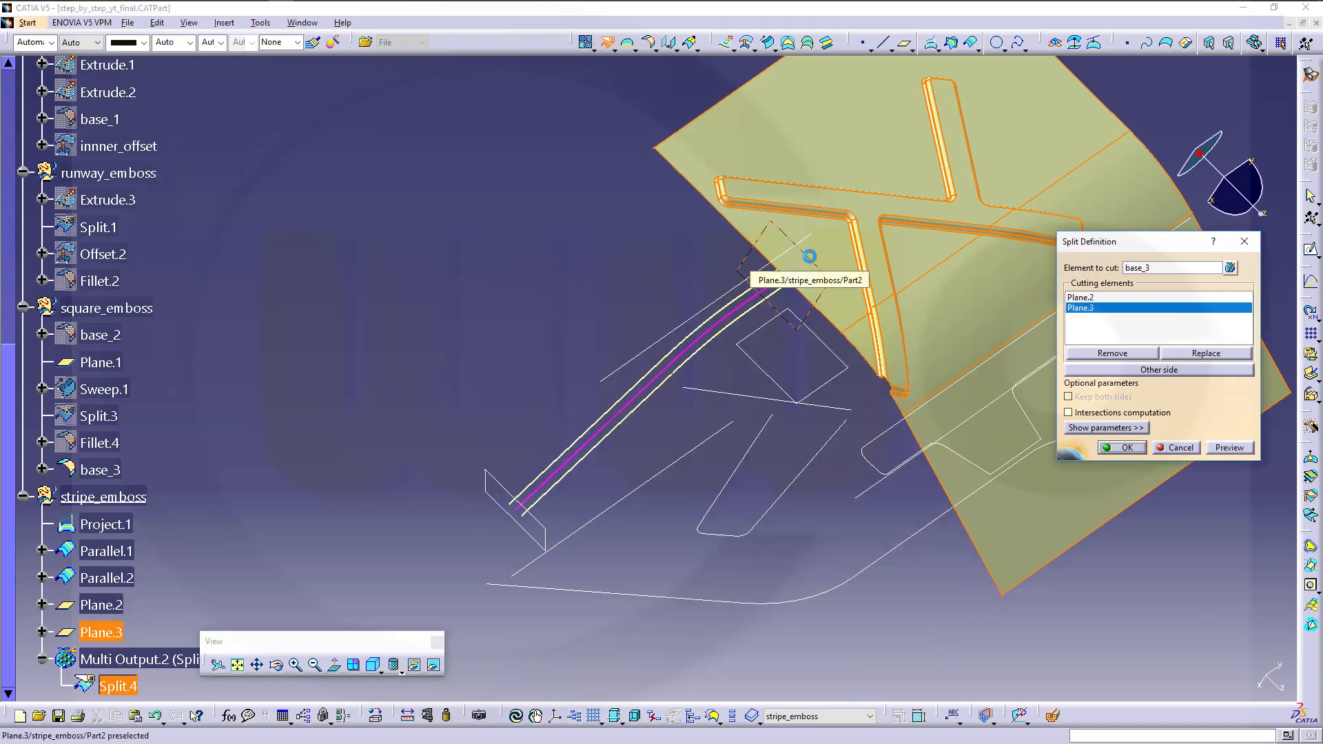
click(1141, 370)
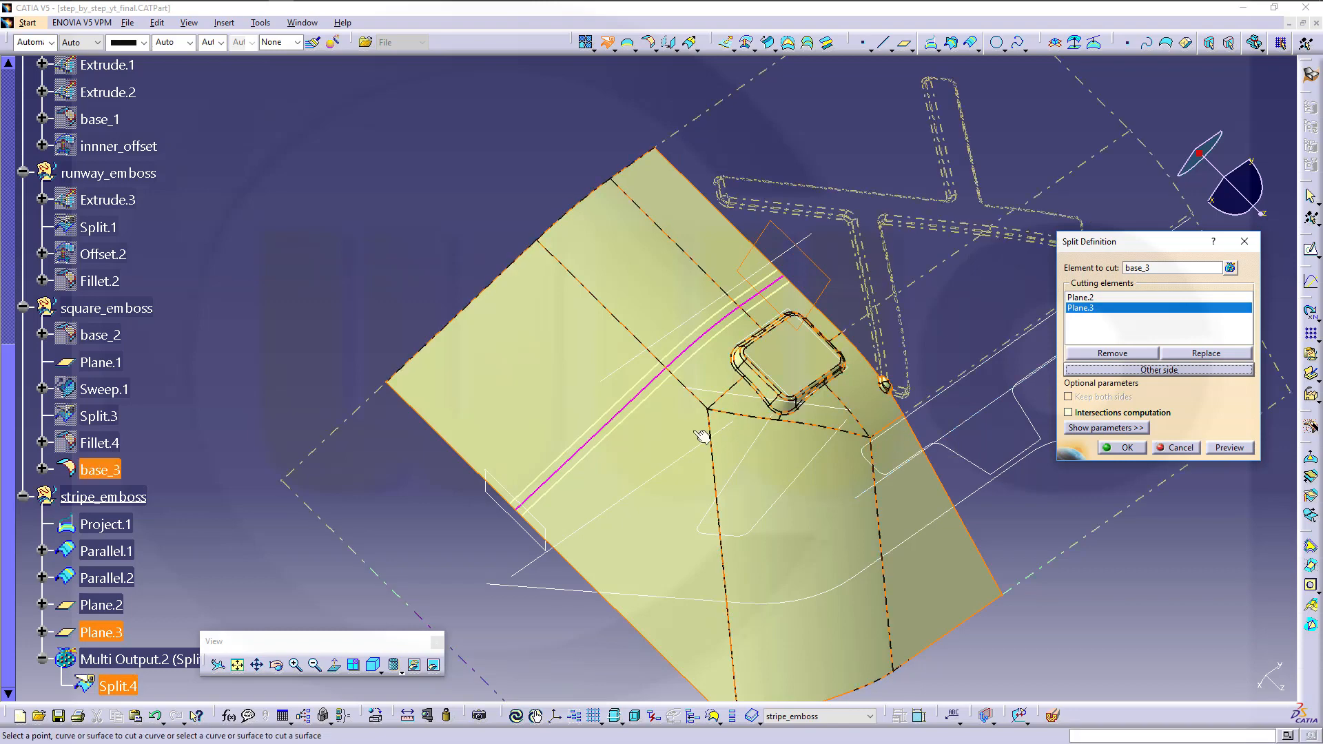
Add Parallel.2 and Parallel.1 as cutting elements, keep only the narrow strip between them, and complete the split
click(611, 417)
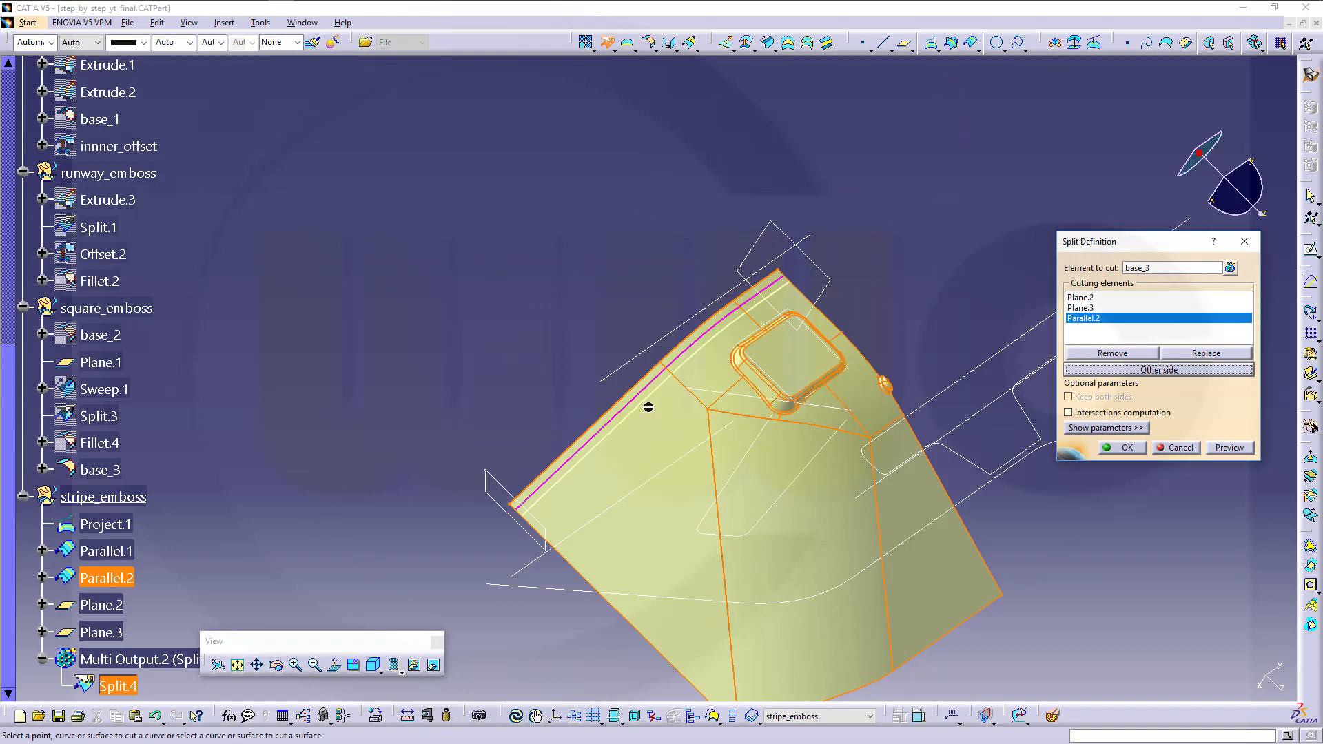
click(651, 394)
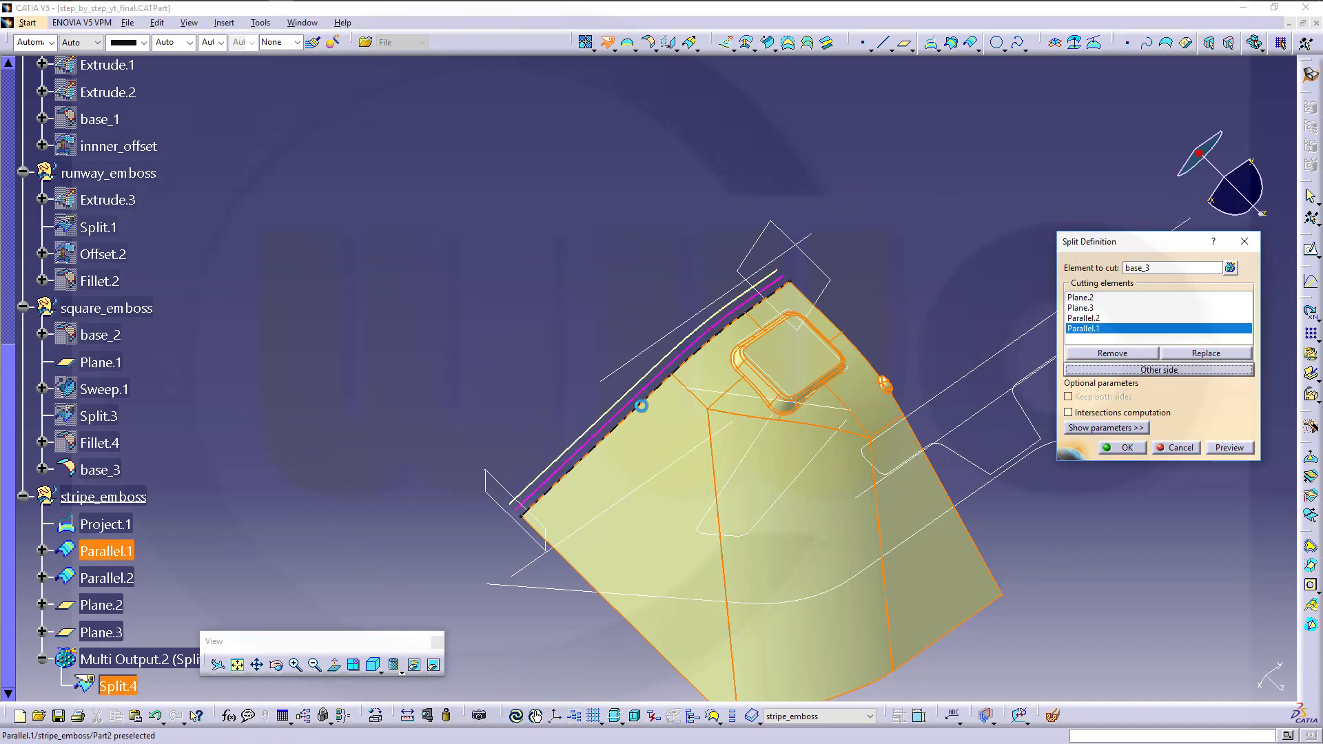
click(1136, 372)
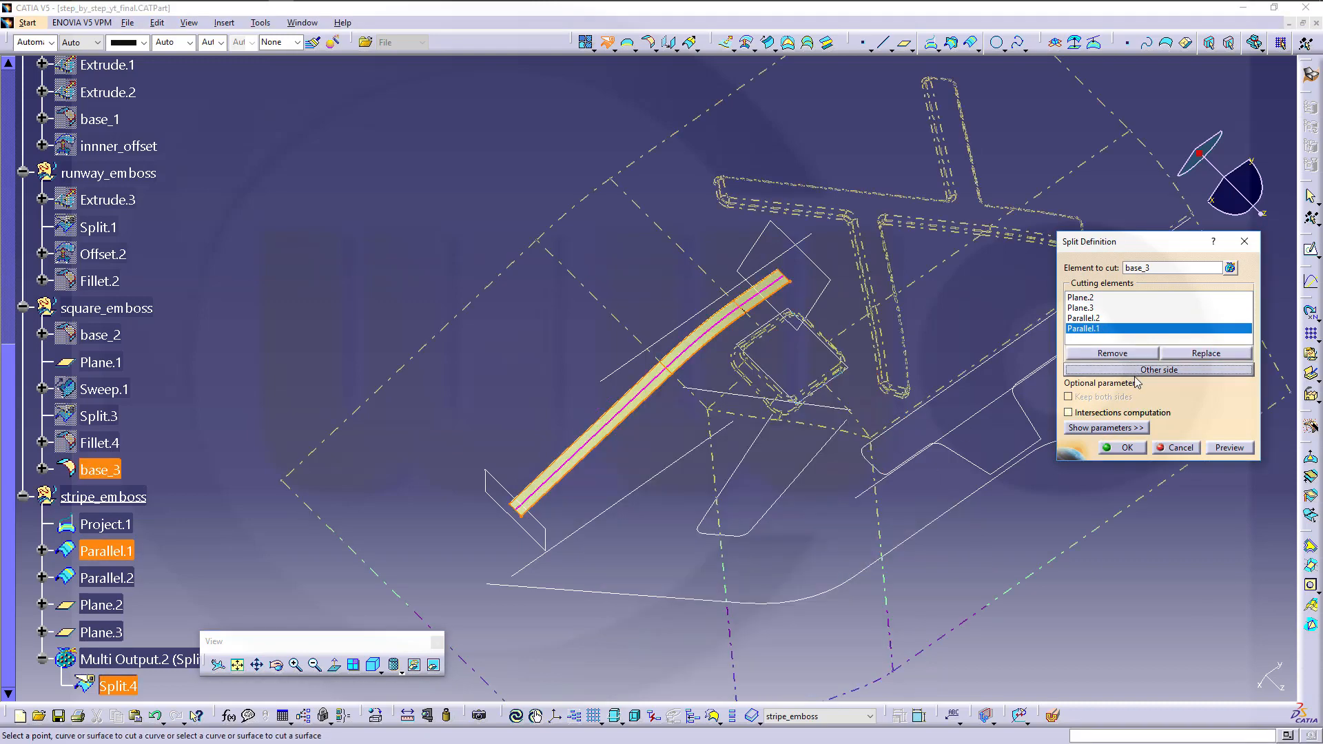
click(1125, 448)
middle_drag(803, 475, 704, 517)
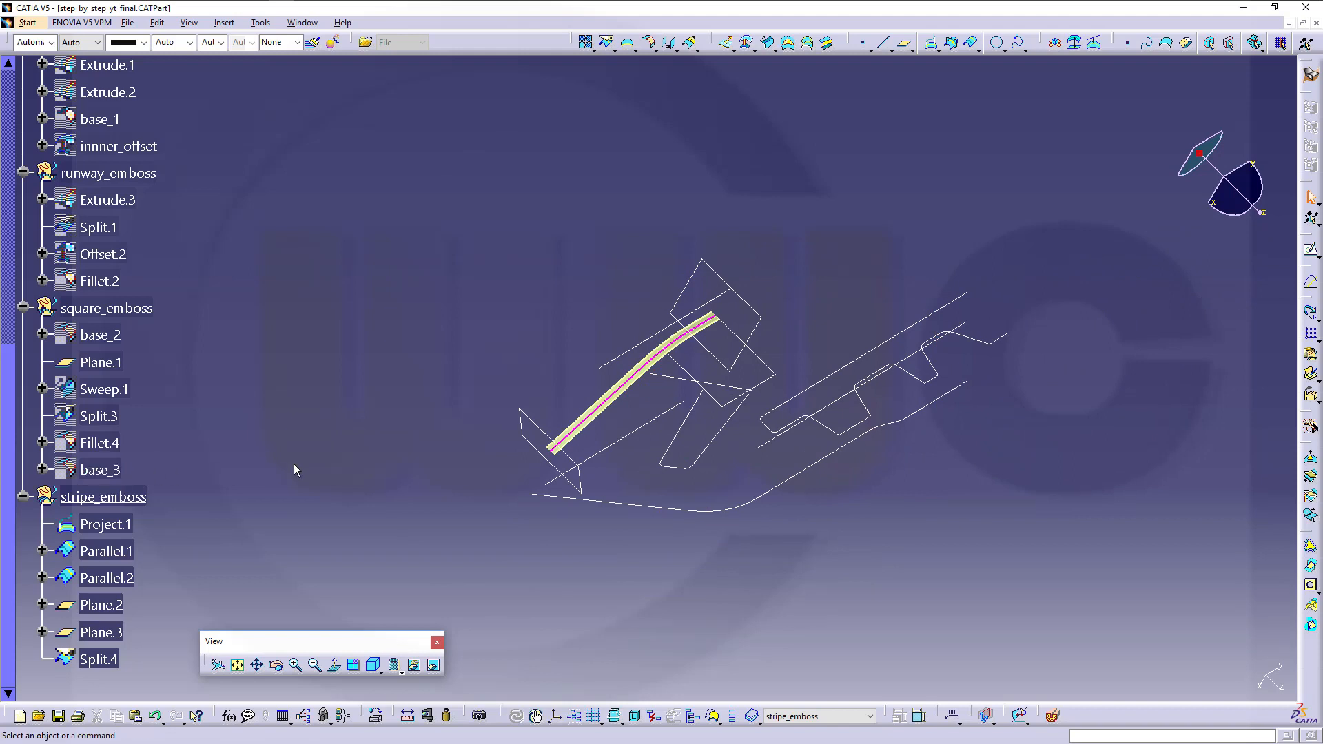
middle_drag(333, 458, 353, 510)
click(345, 468)
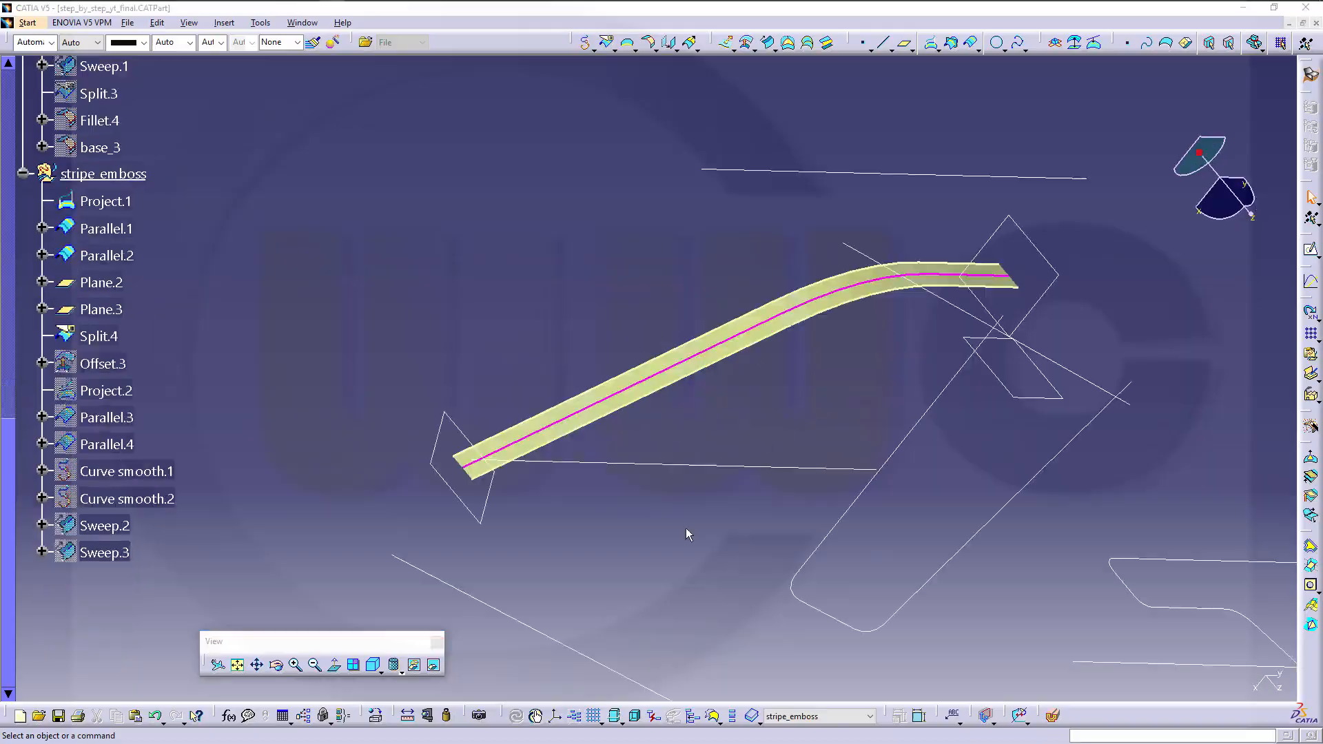
click(685, 527)
middle_drag(685, 531, 675, 589)
middle_drag(706, 494, 720, 454)
click(684, 546)
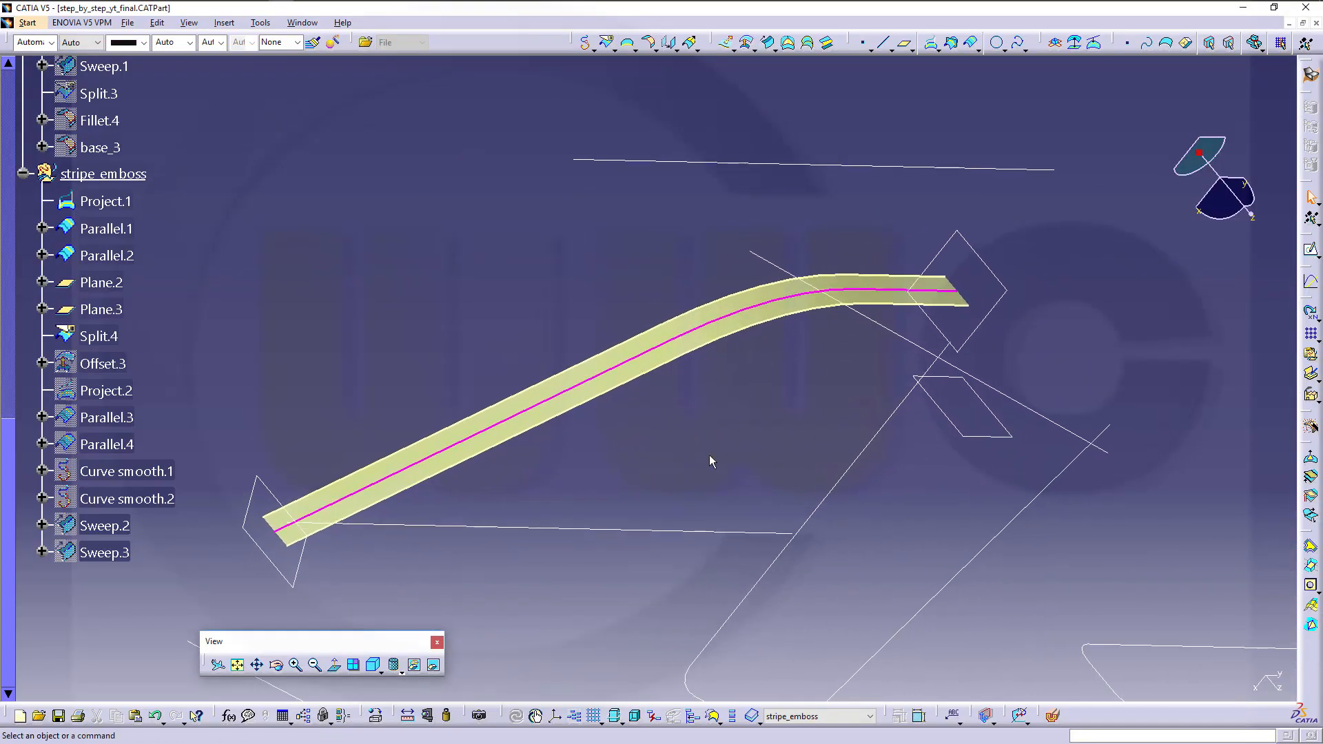